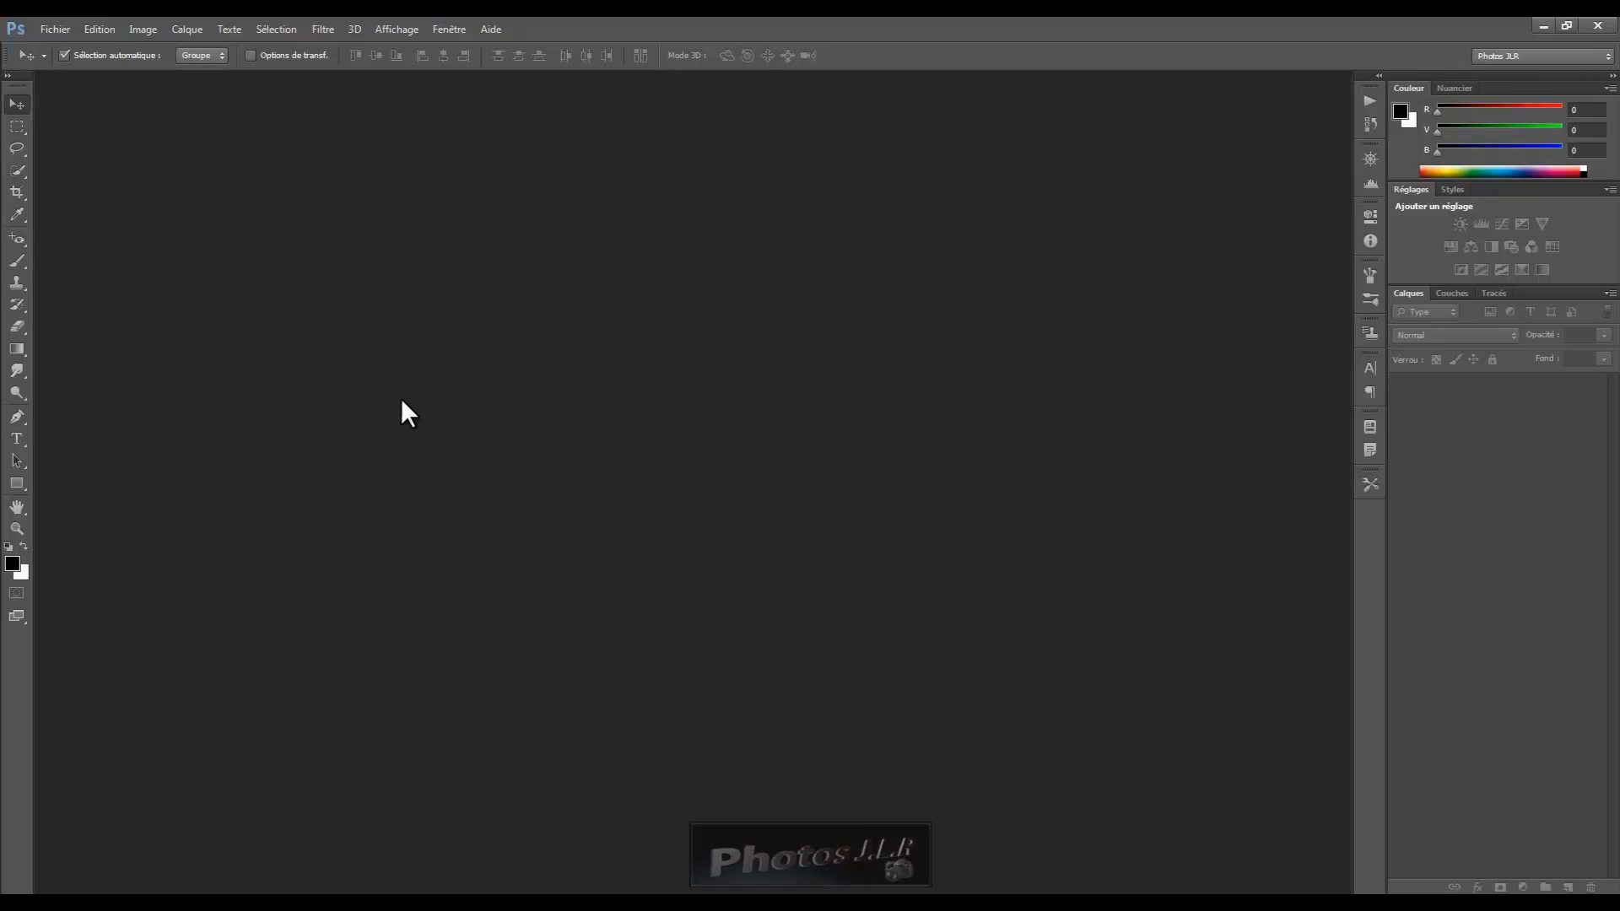
Create a new A4 document from the Papier format international preset at 240 pixels/pouce, 8 bits, with a Blanc background
click(56, 29)
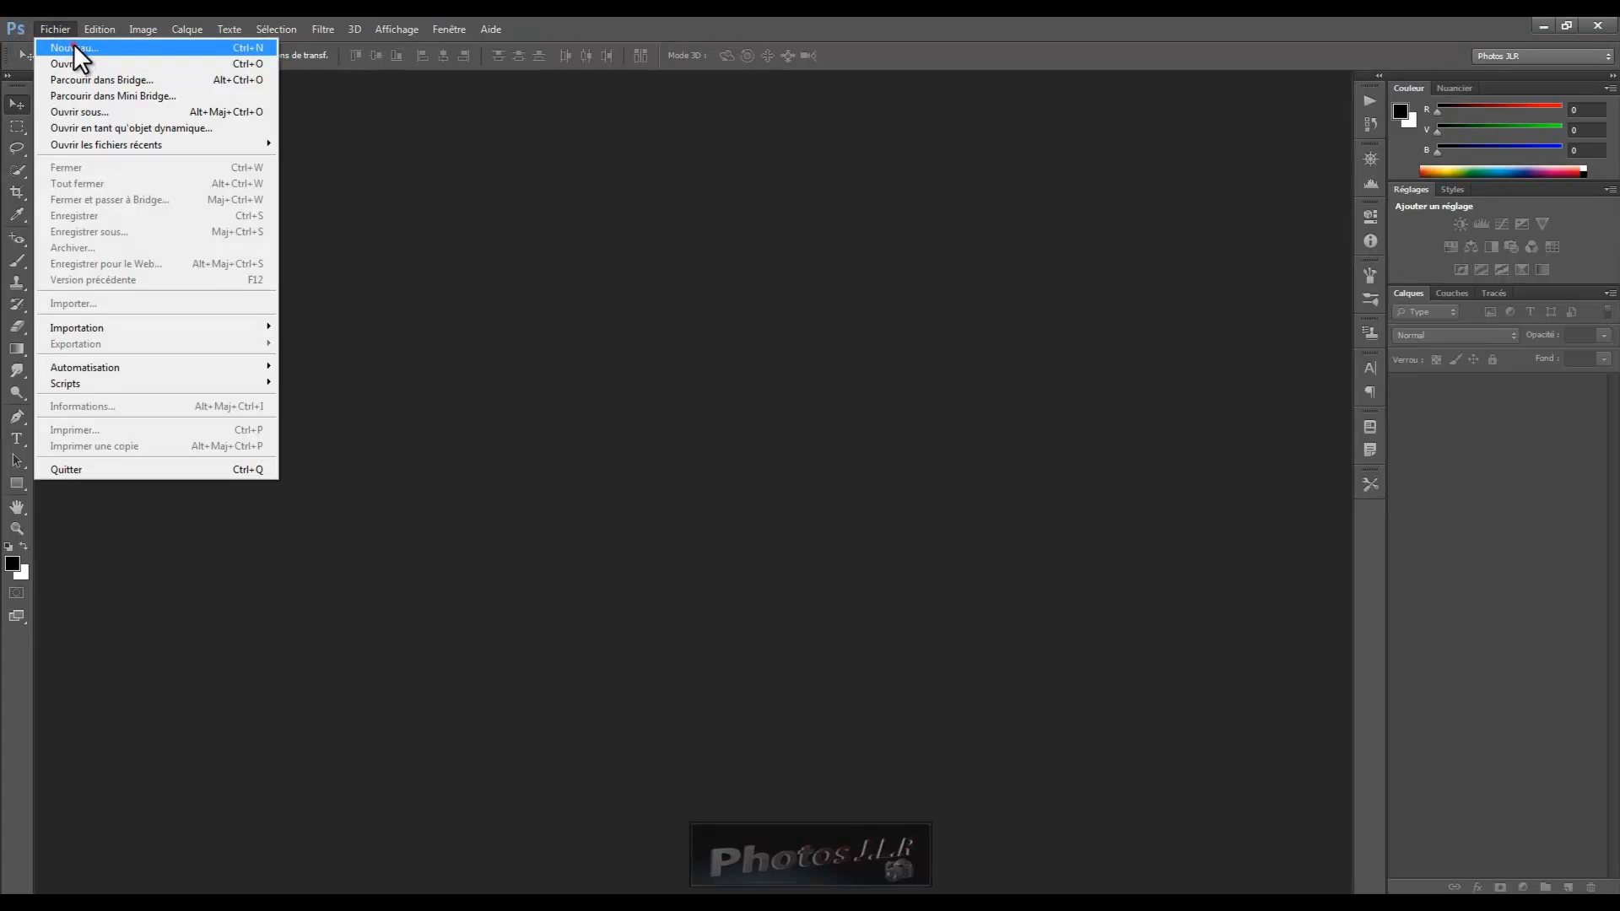
click(74, 47)
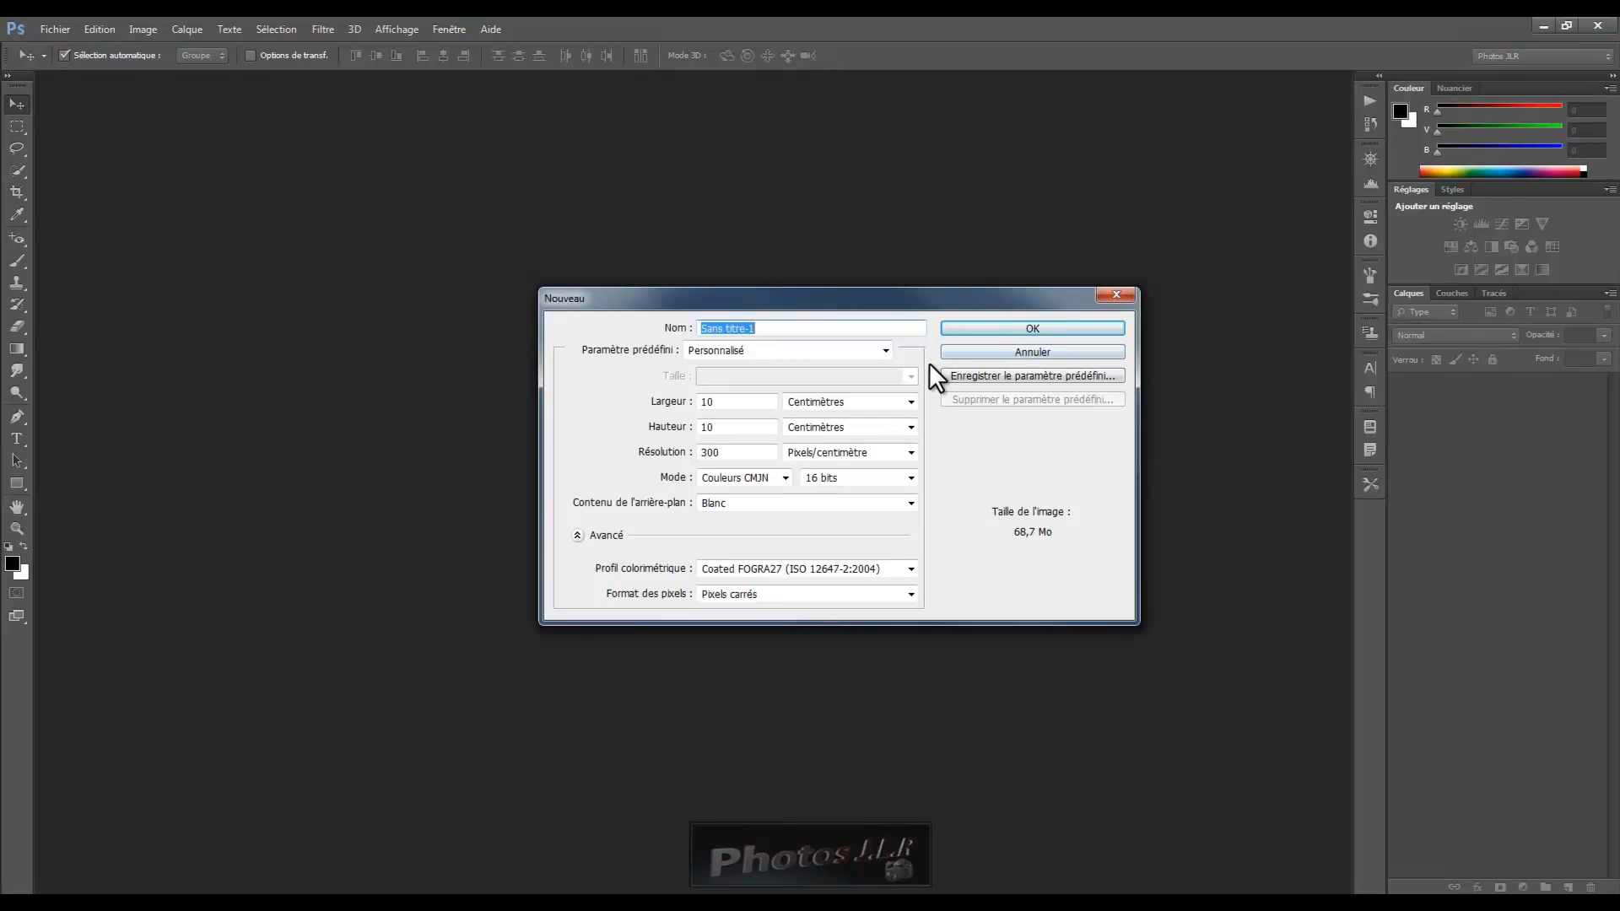
click(886, 348)
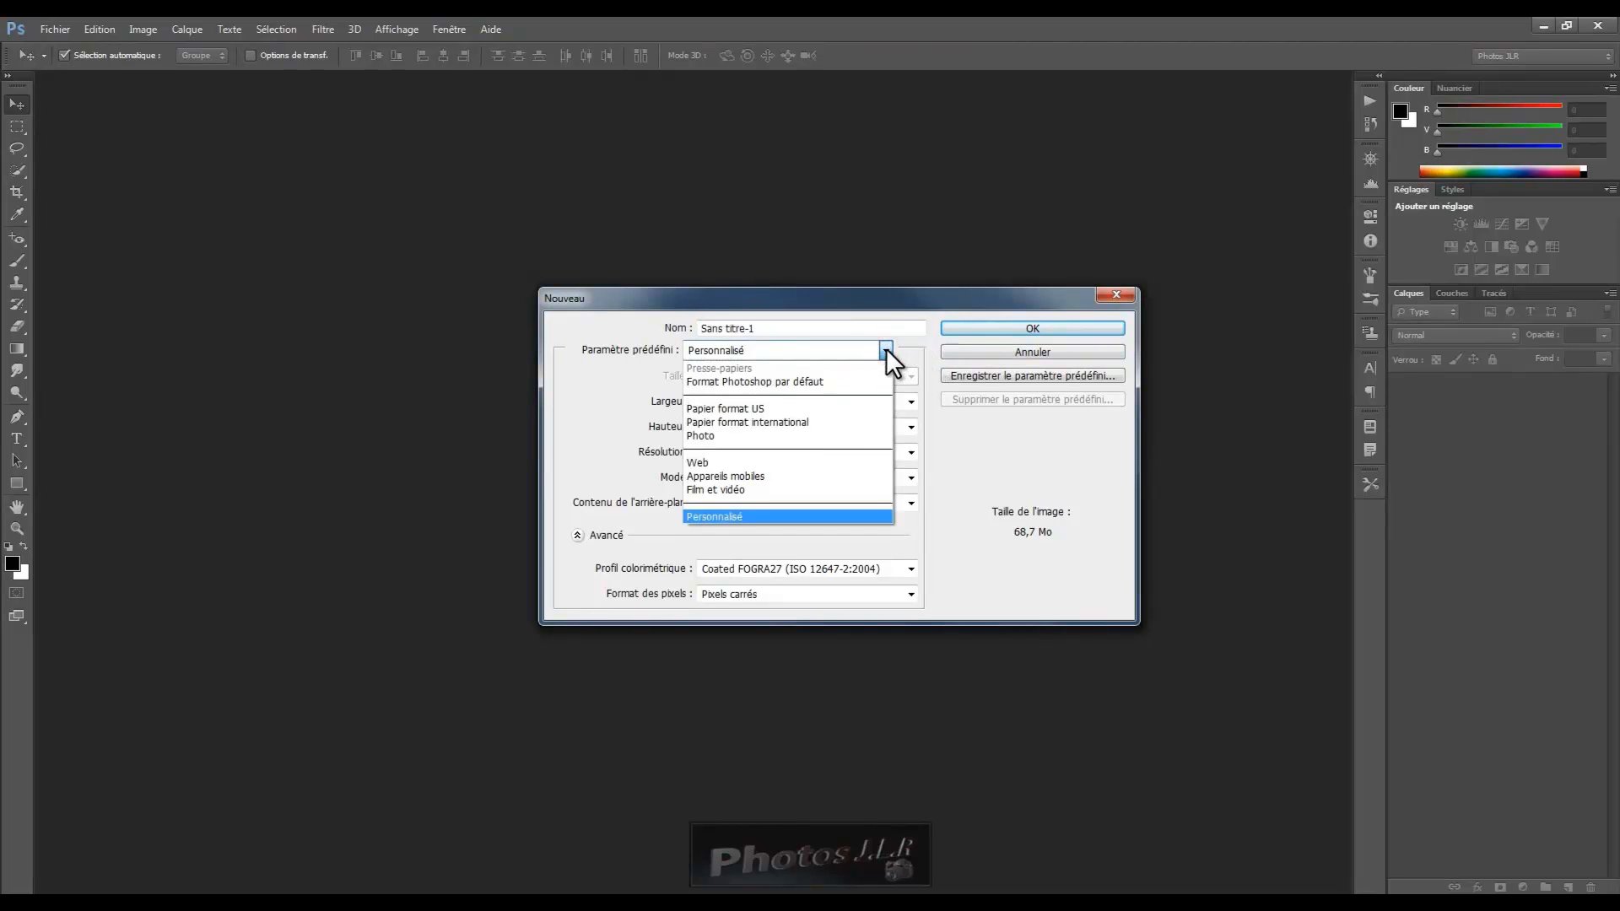
click(782, 420)
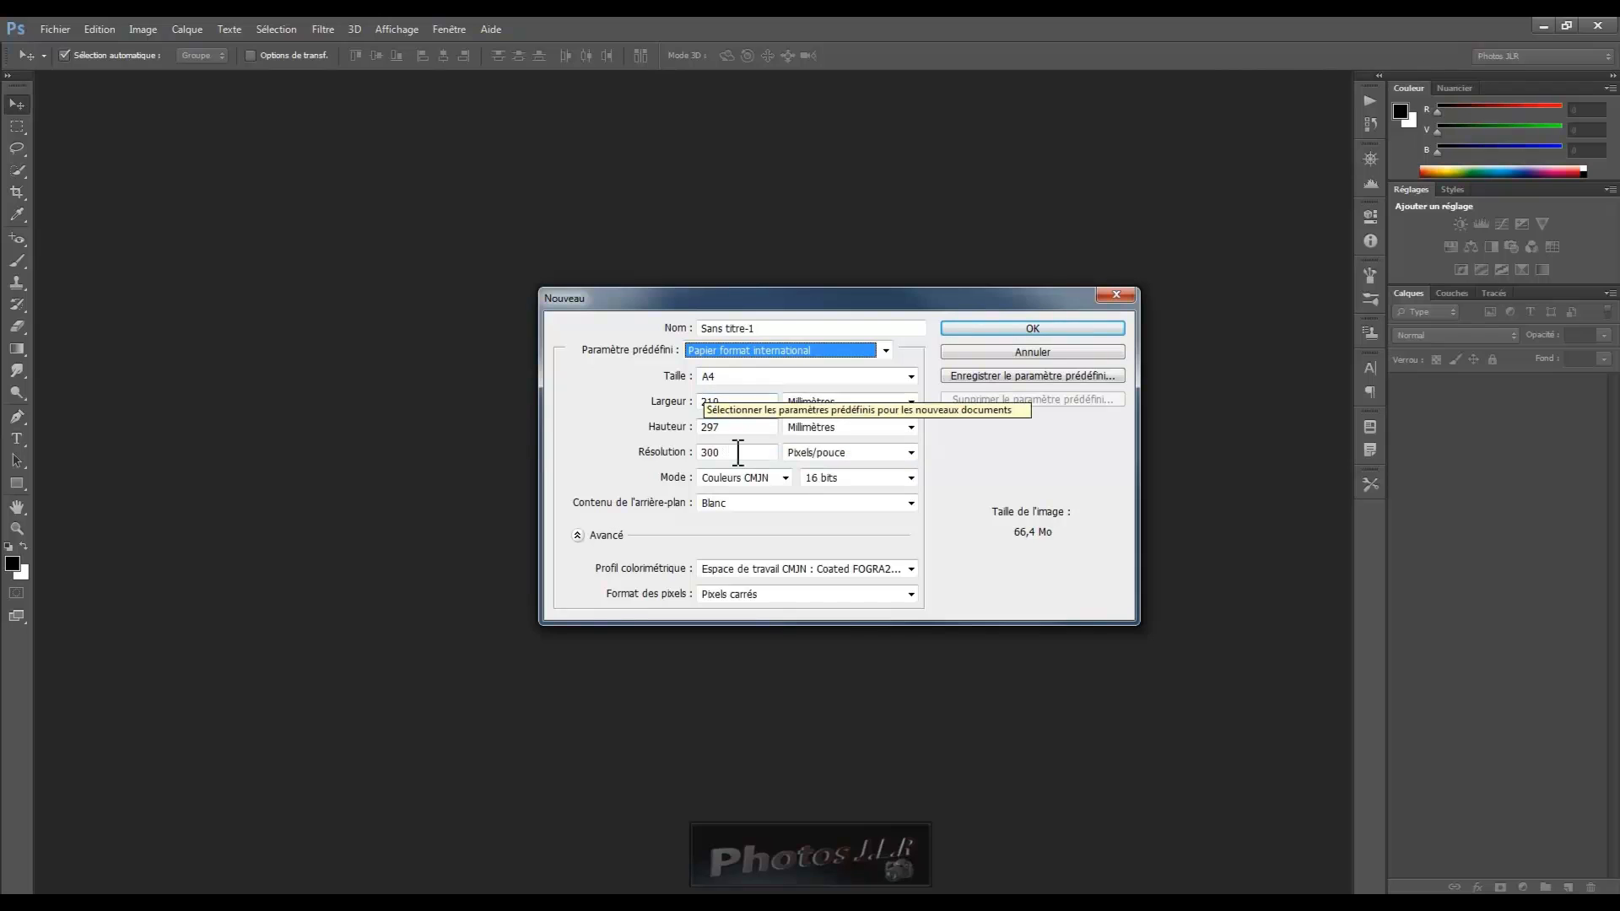
drag(727, 451, 607, 453)
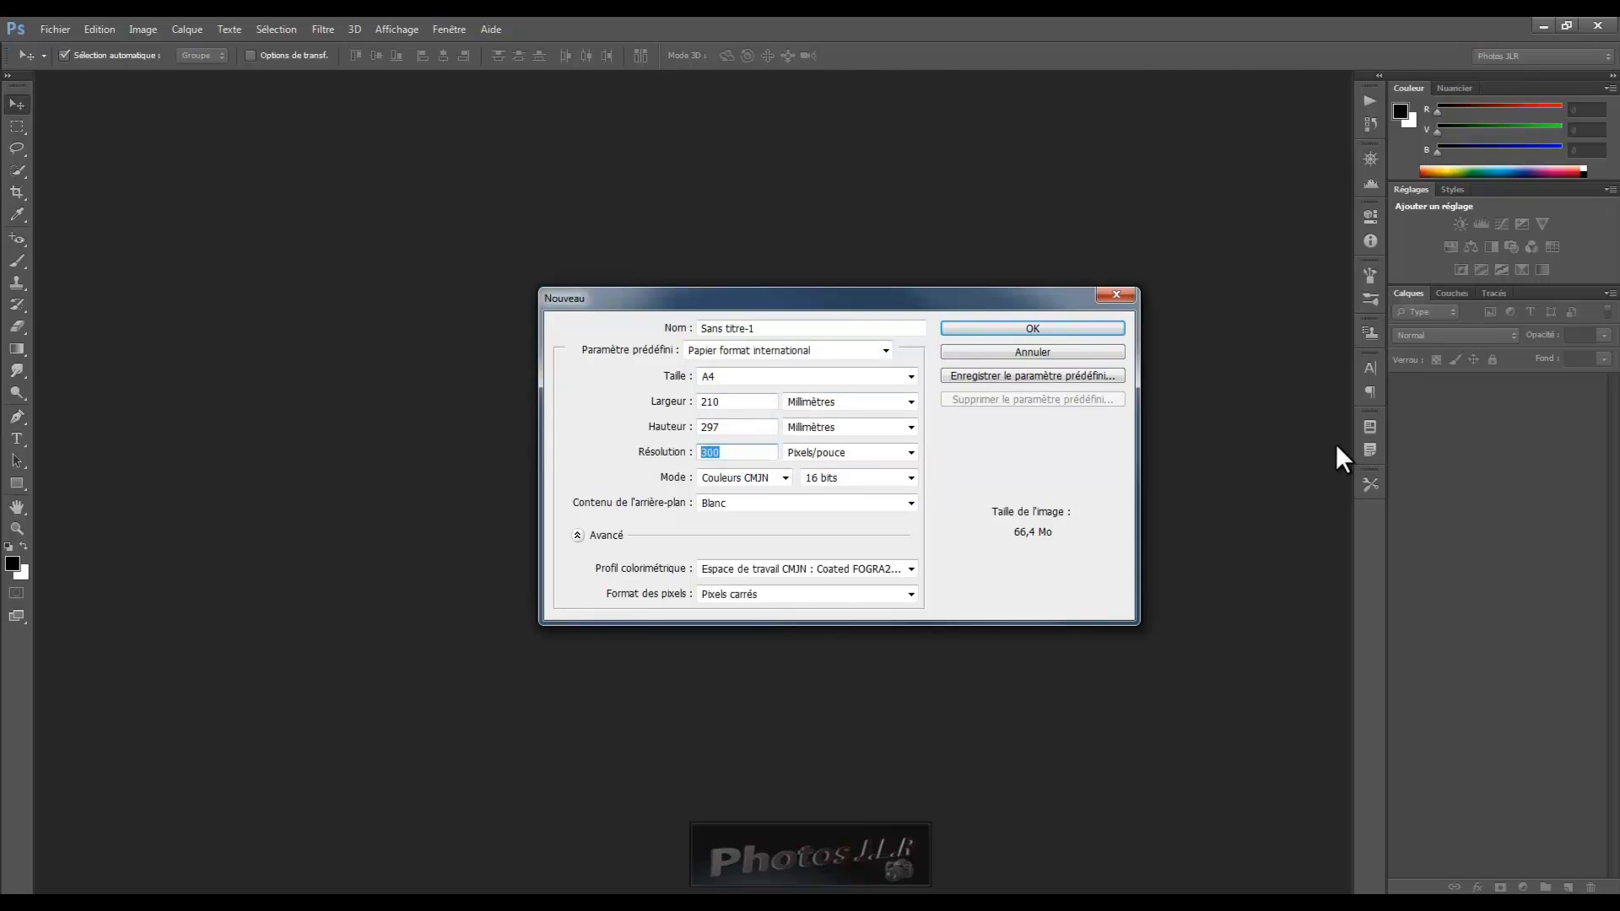
text(240)
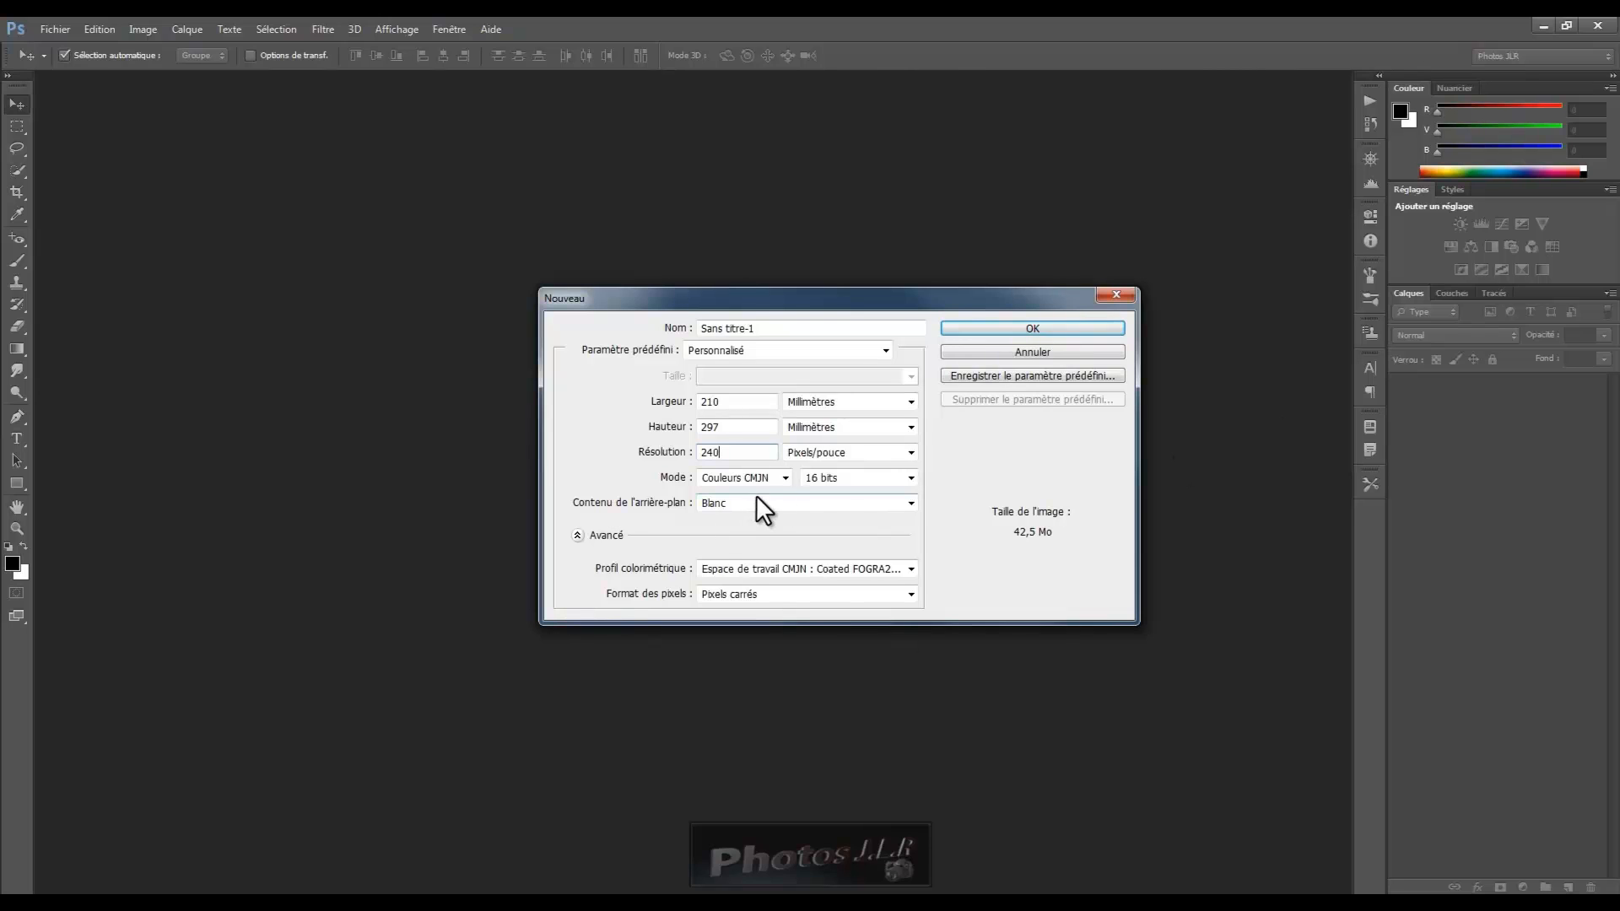
click(913, 478)
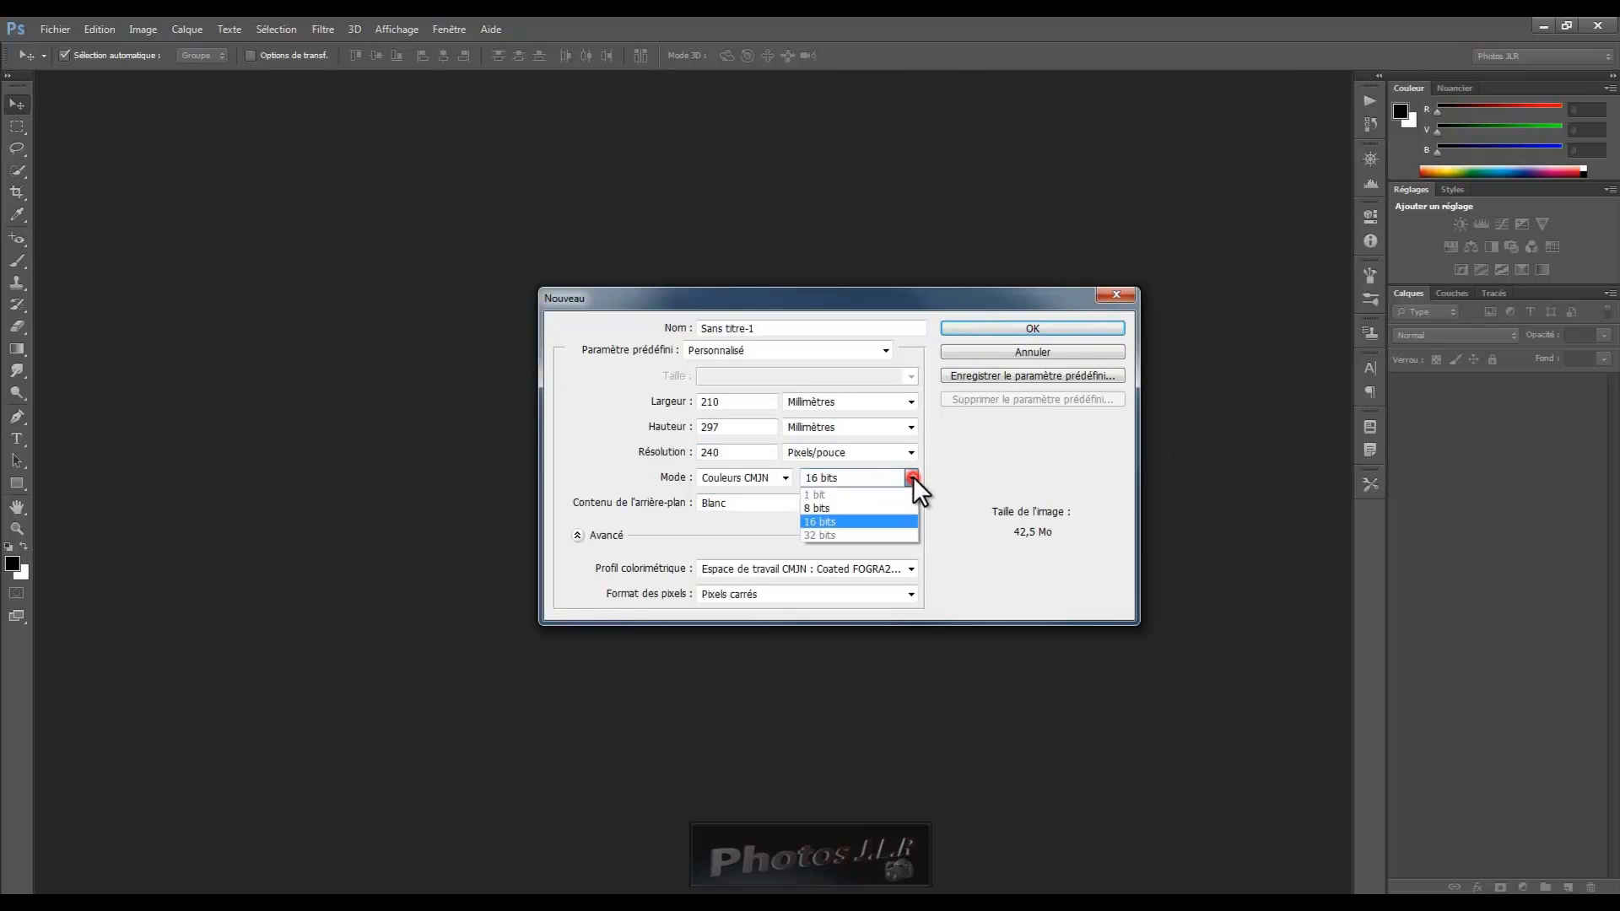
click(824, 508)
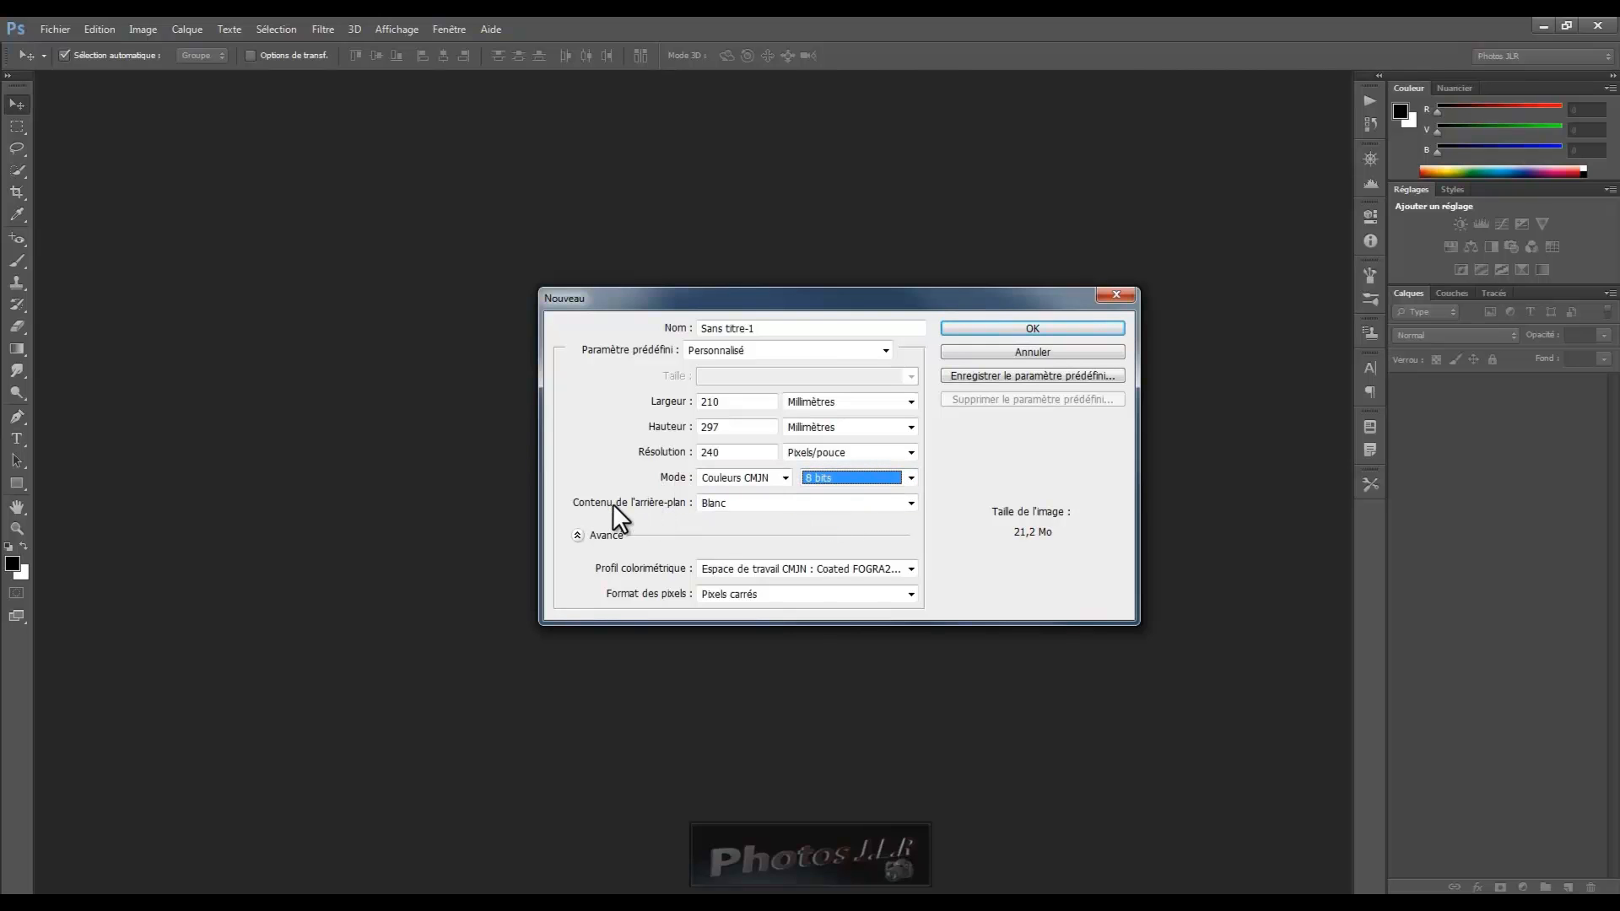
click(911, 503)
click(709, 518)
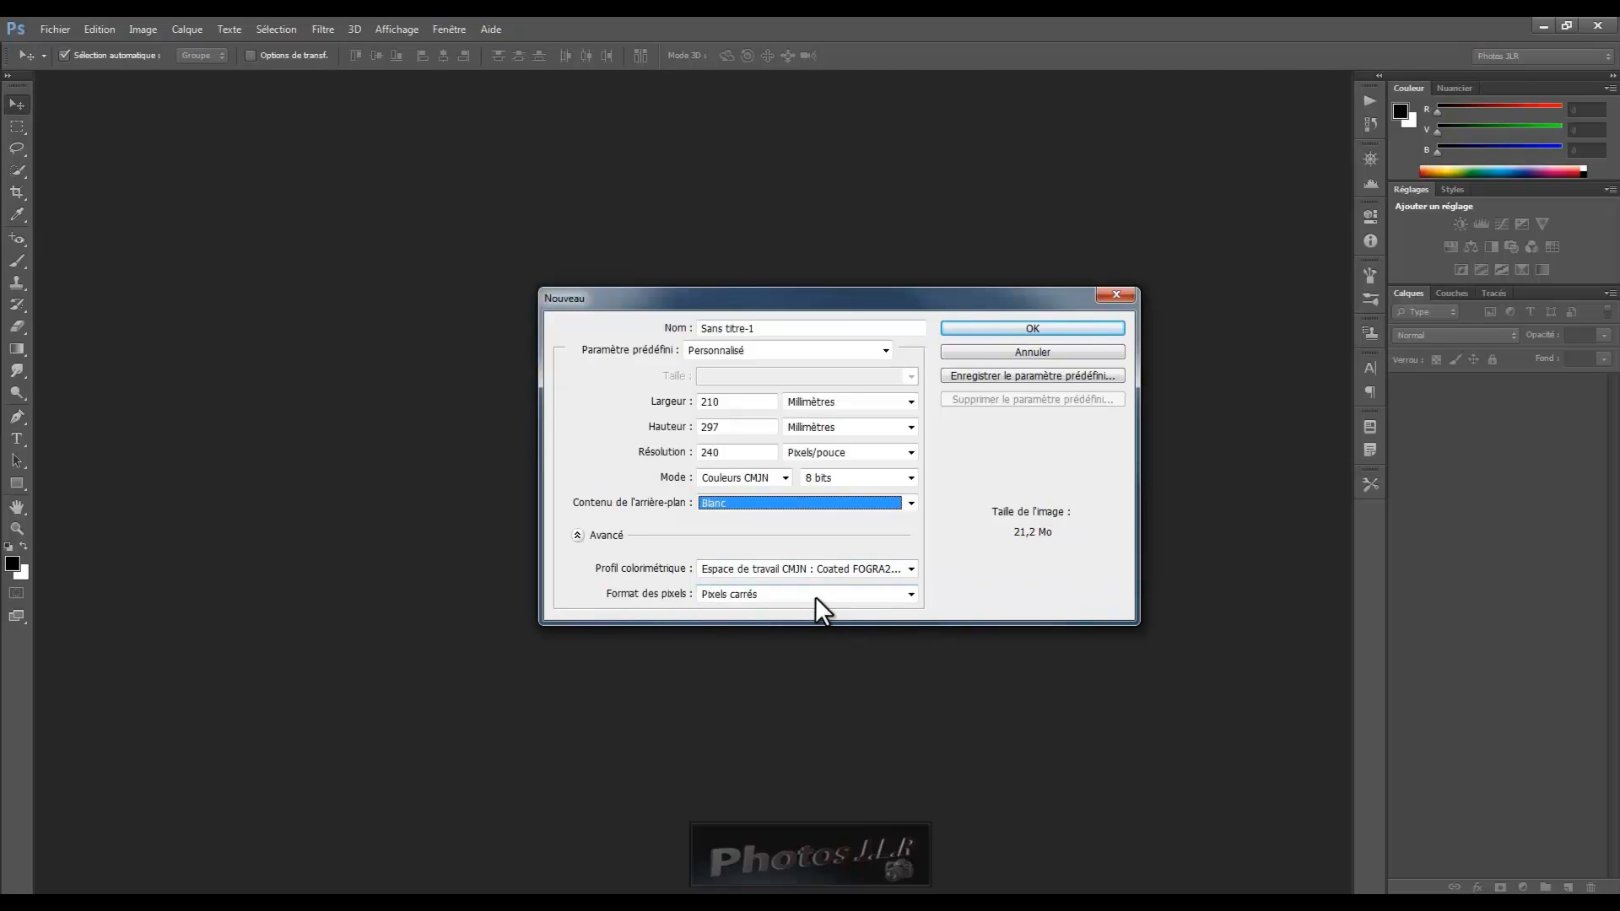
click(1065, 327)
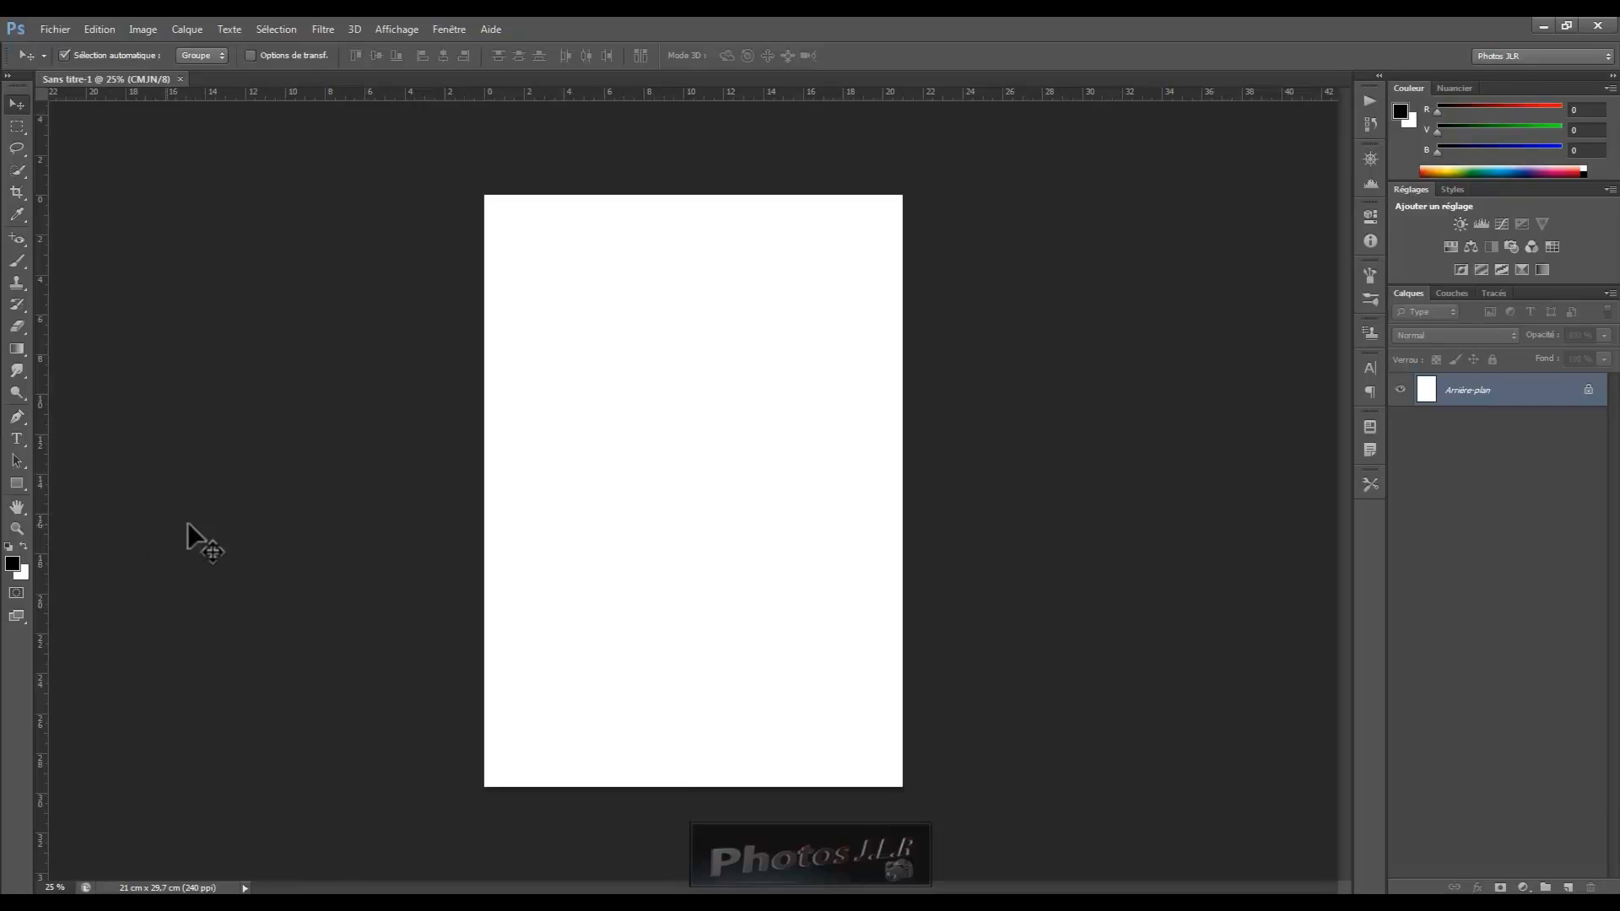
Set the foreground colour to the dark green 22896d
click(15, 564)
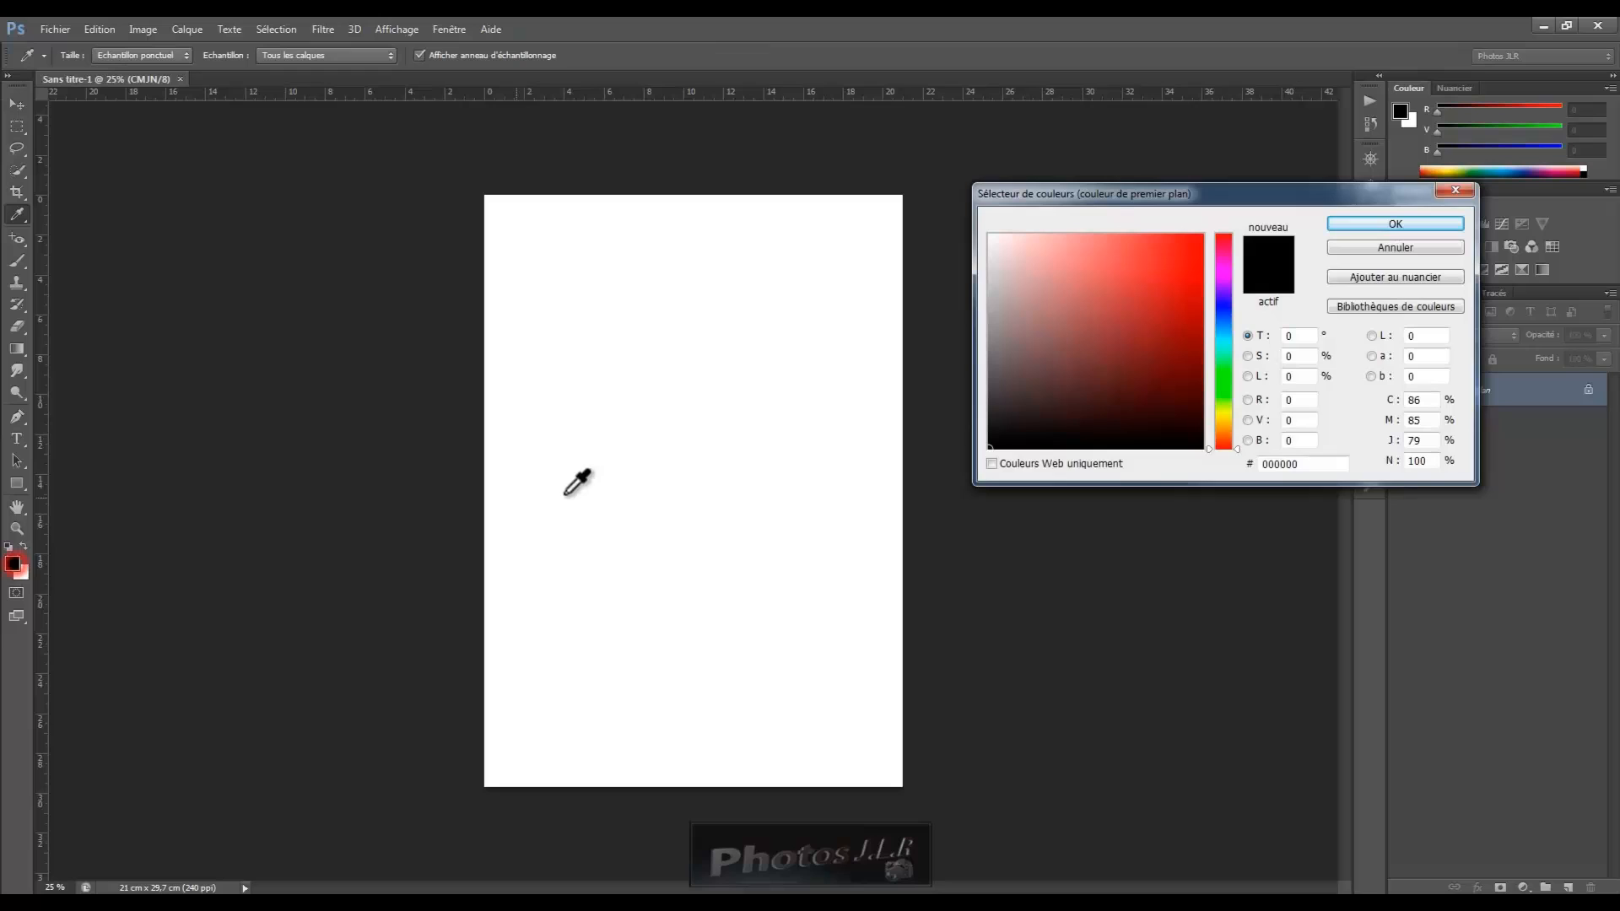
click(1221, 352)
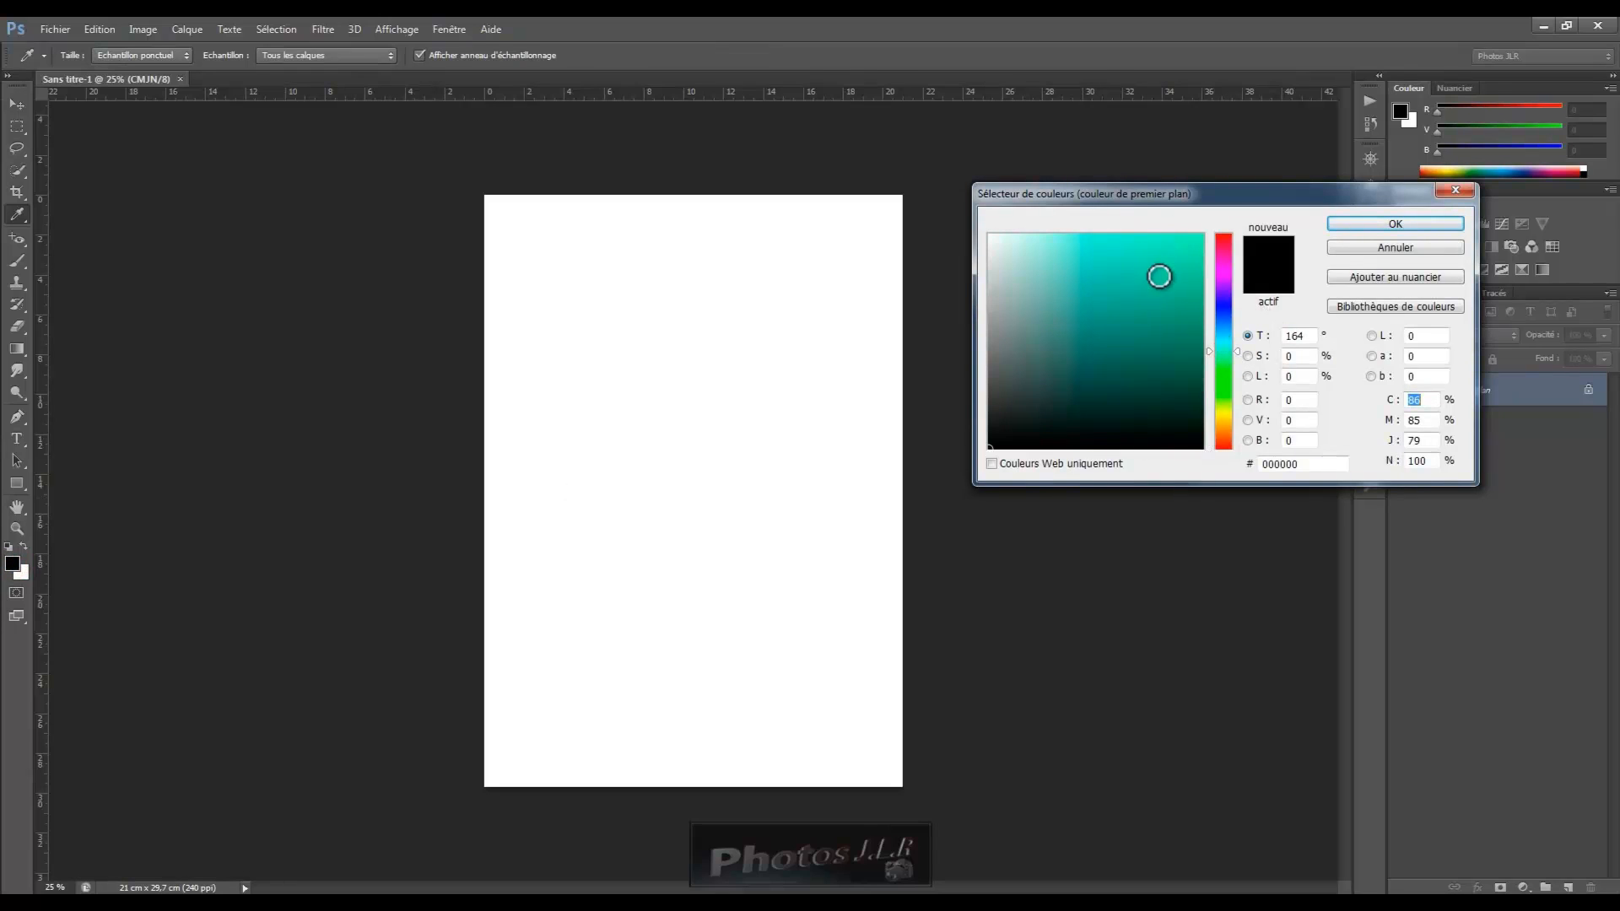
click(1160, 349)
drag(1159, 348, 1174, 321)
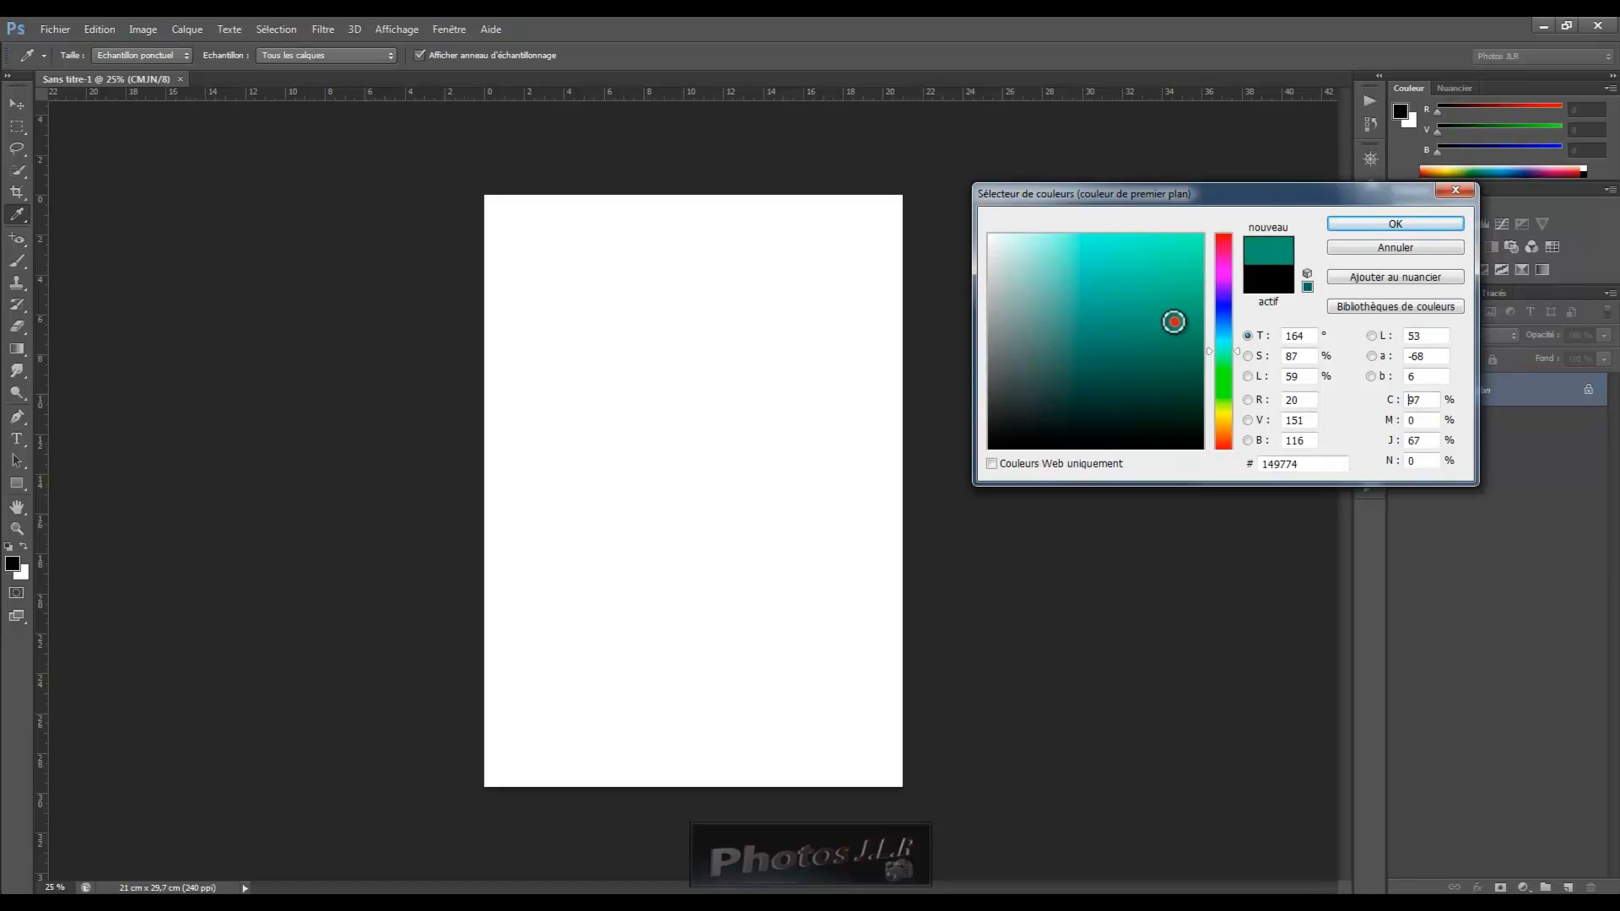
click(1150, 333)
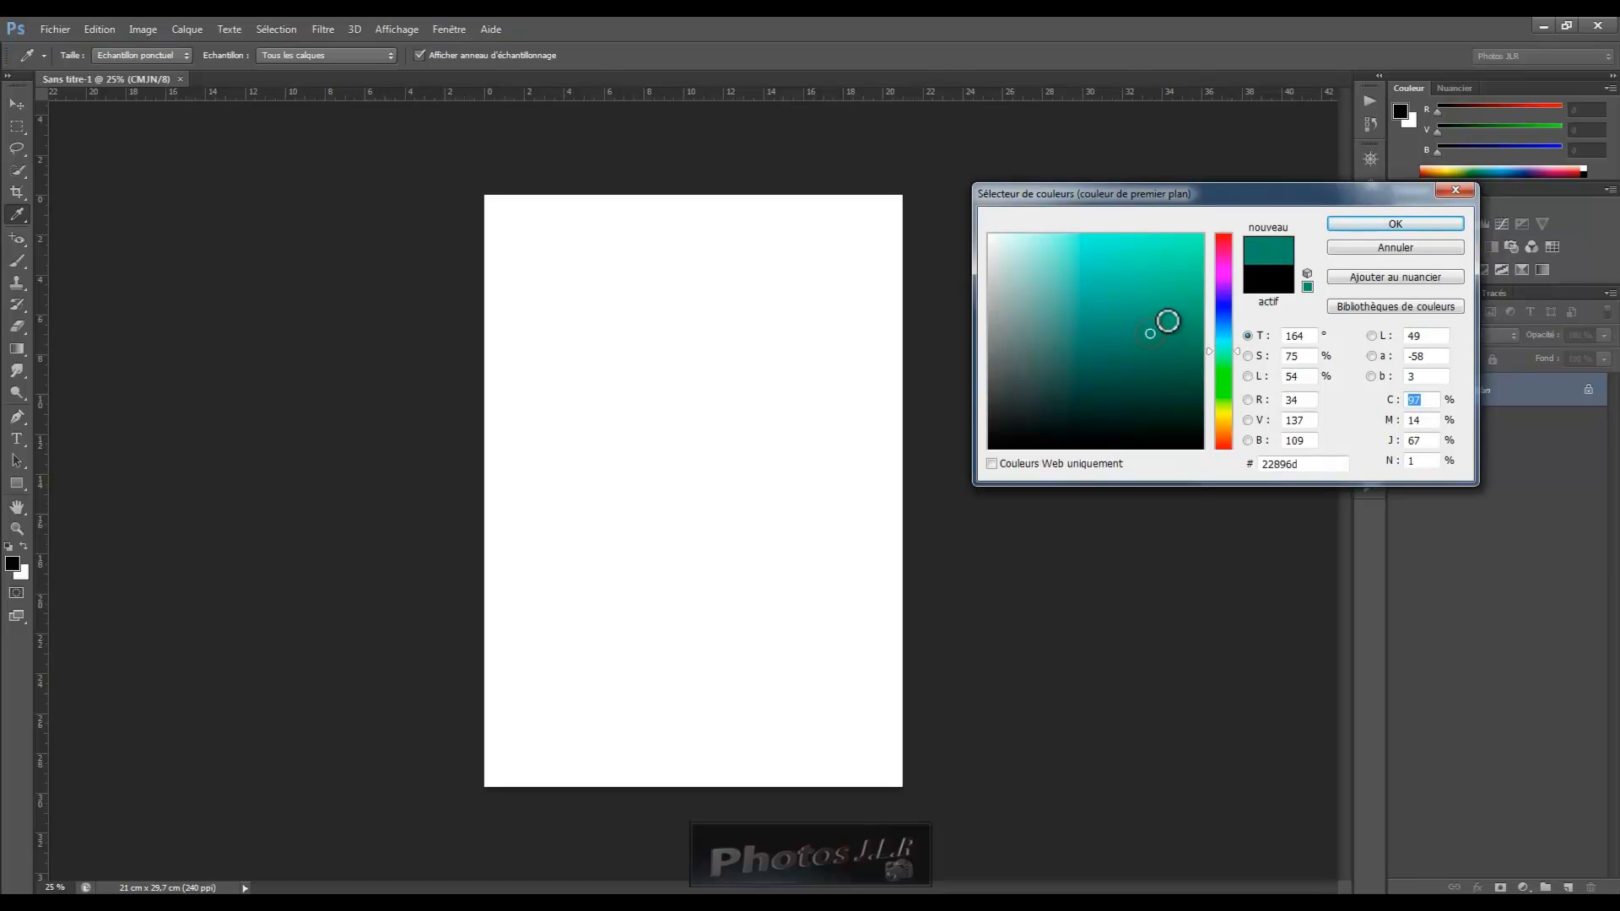
click(1359, 221)
key(v)
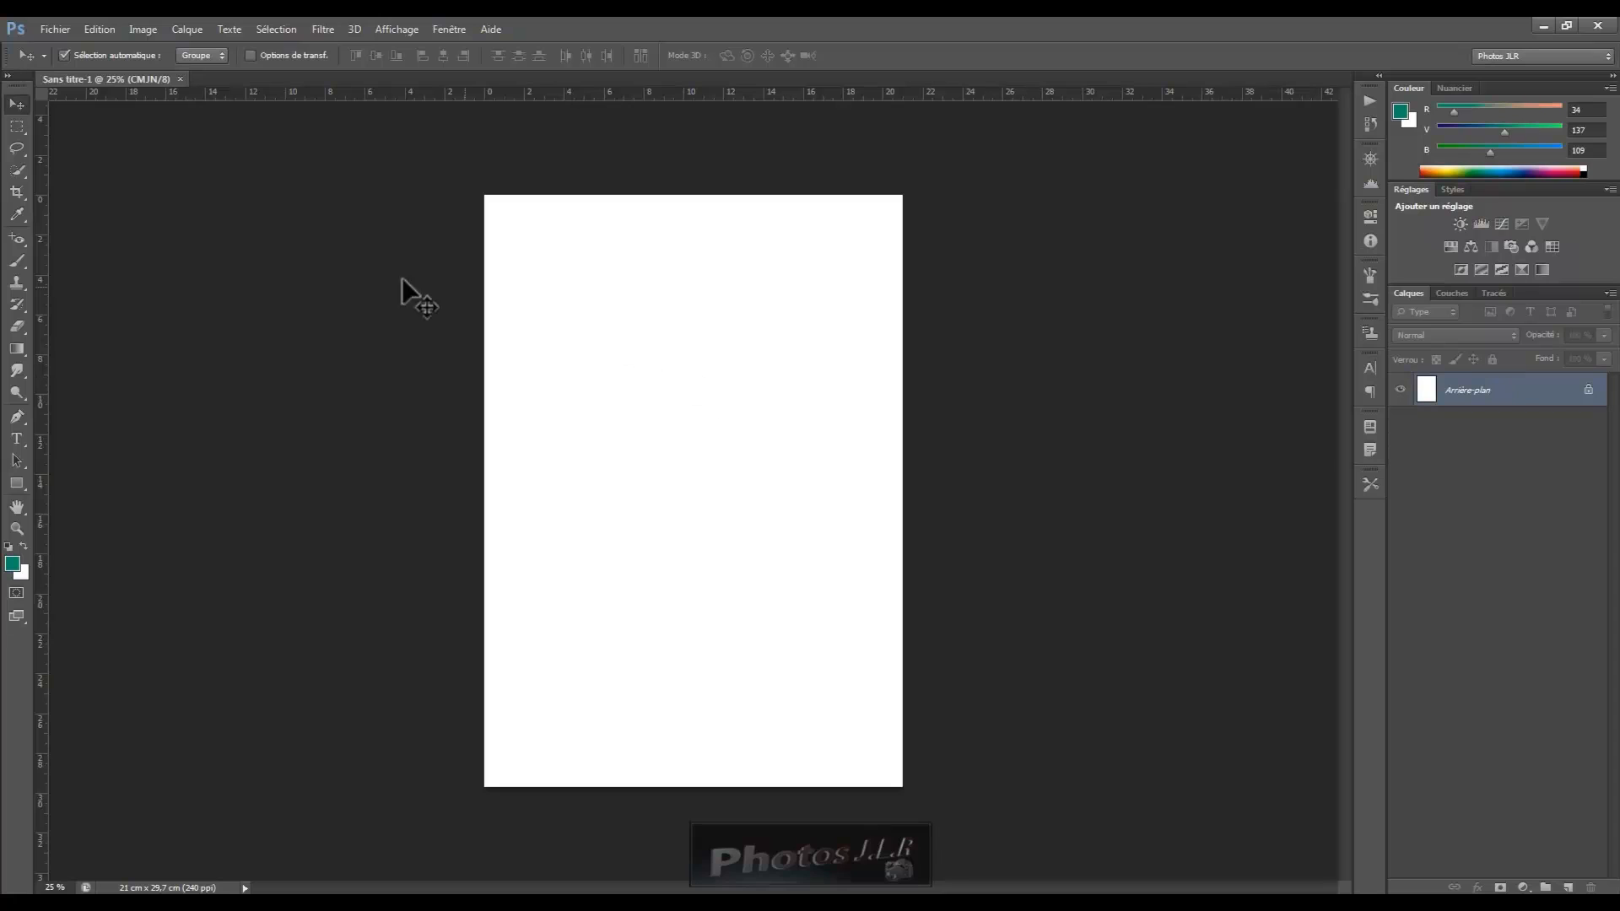
Fill the whole background layer with the green foreground colour using the Paint Bucket tool (Pot de peinture)
click(25, 355)
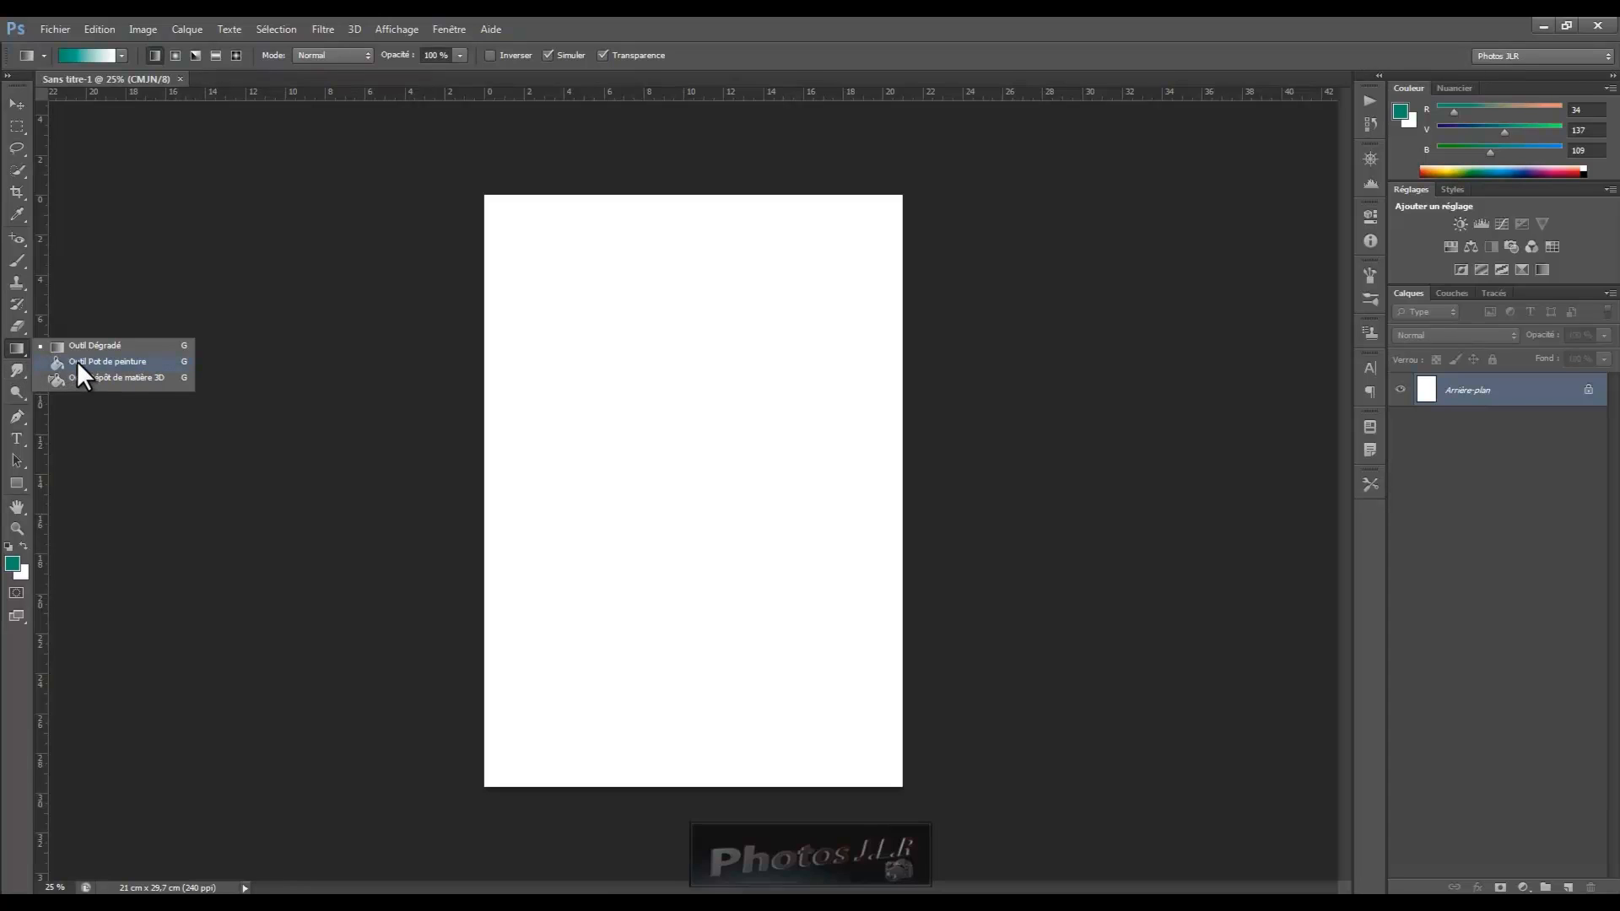
click(78, 359)
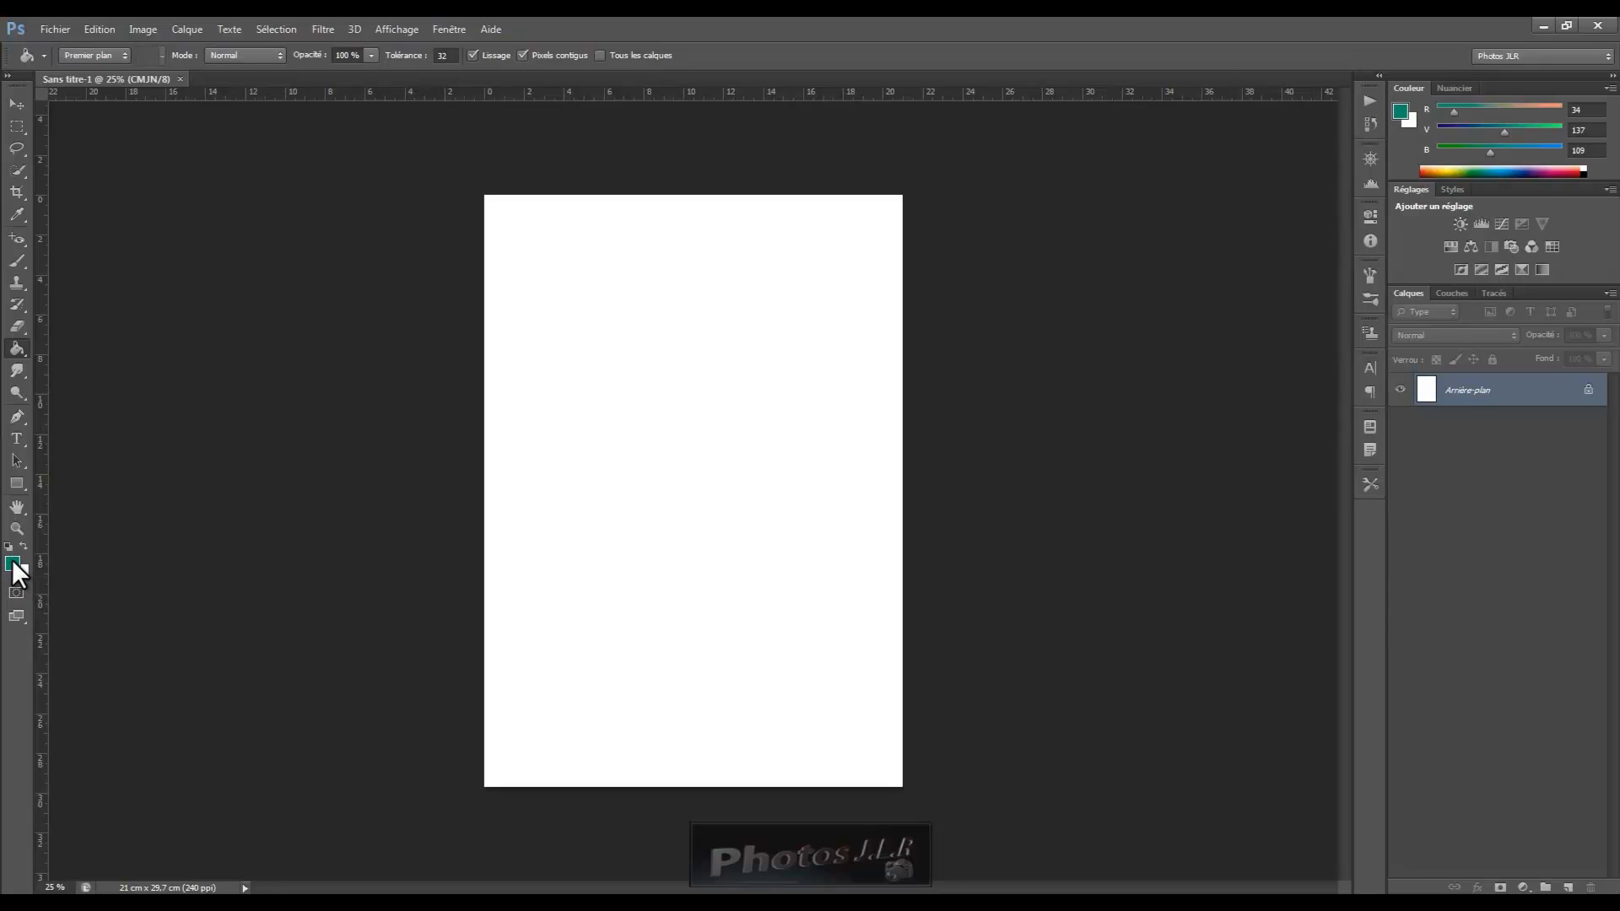
click(616, 297)
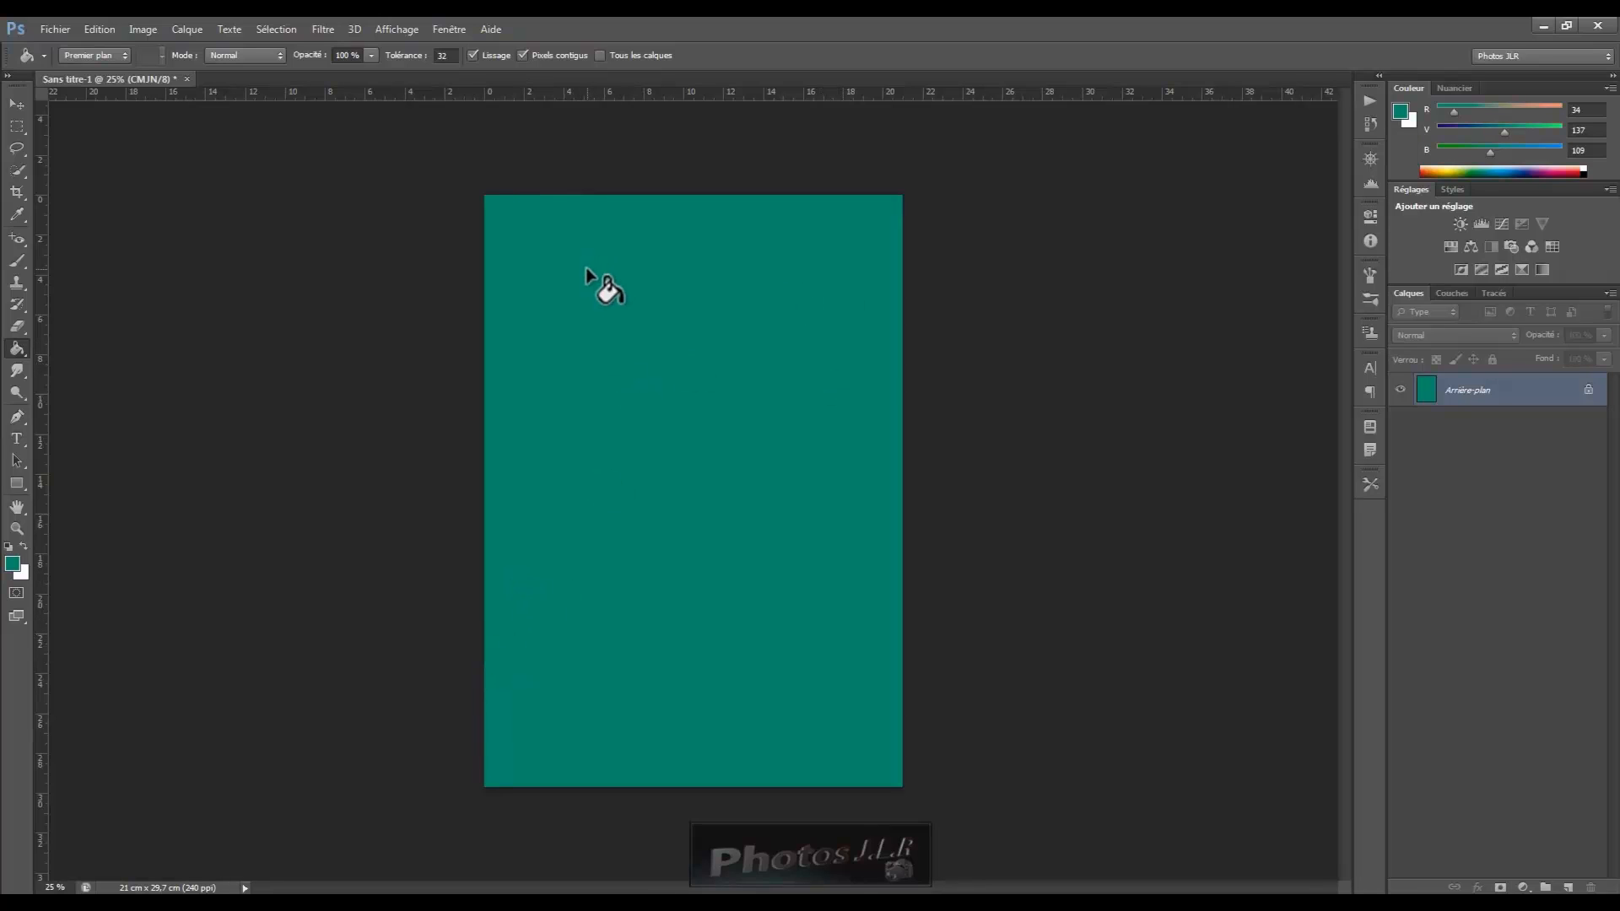
Select the entire canvas and convert the selection into a border with the Cadre modification
key(ctrl+a)
click(281, 29)
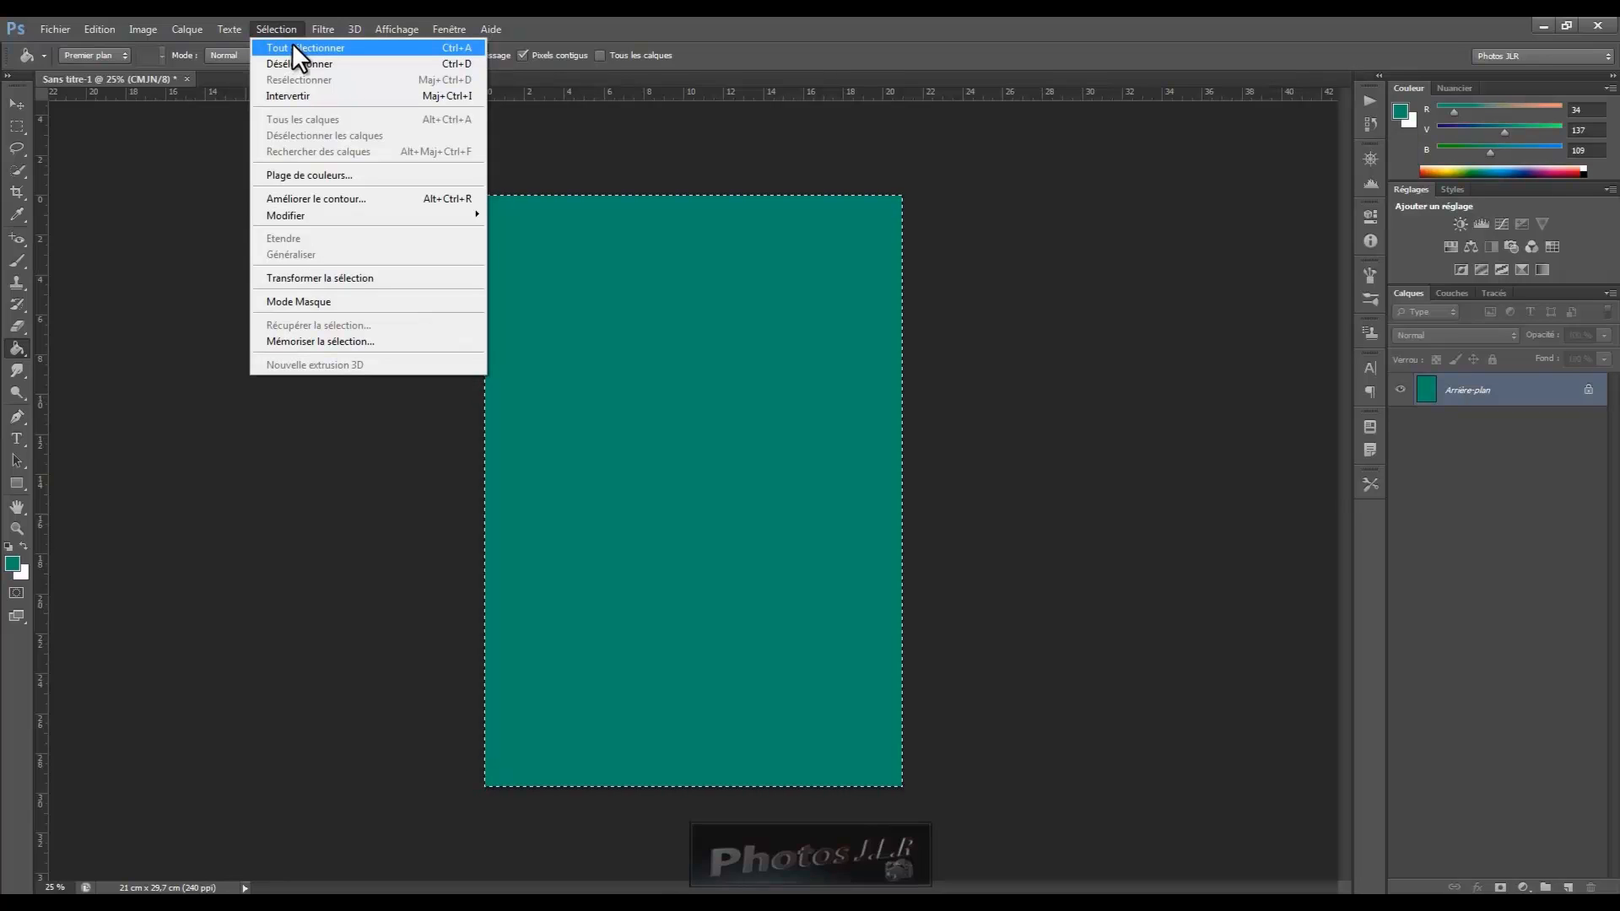
mouse_move(314, 213)
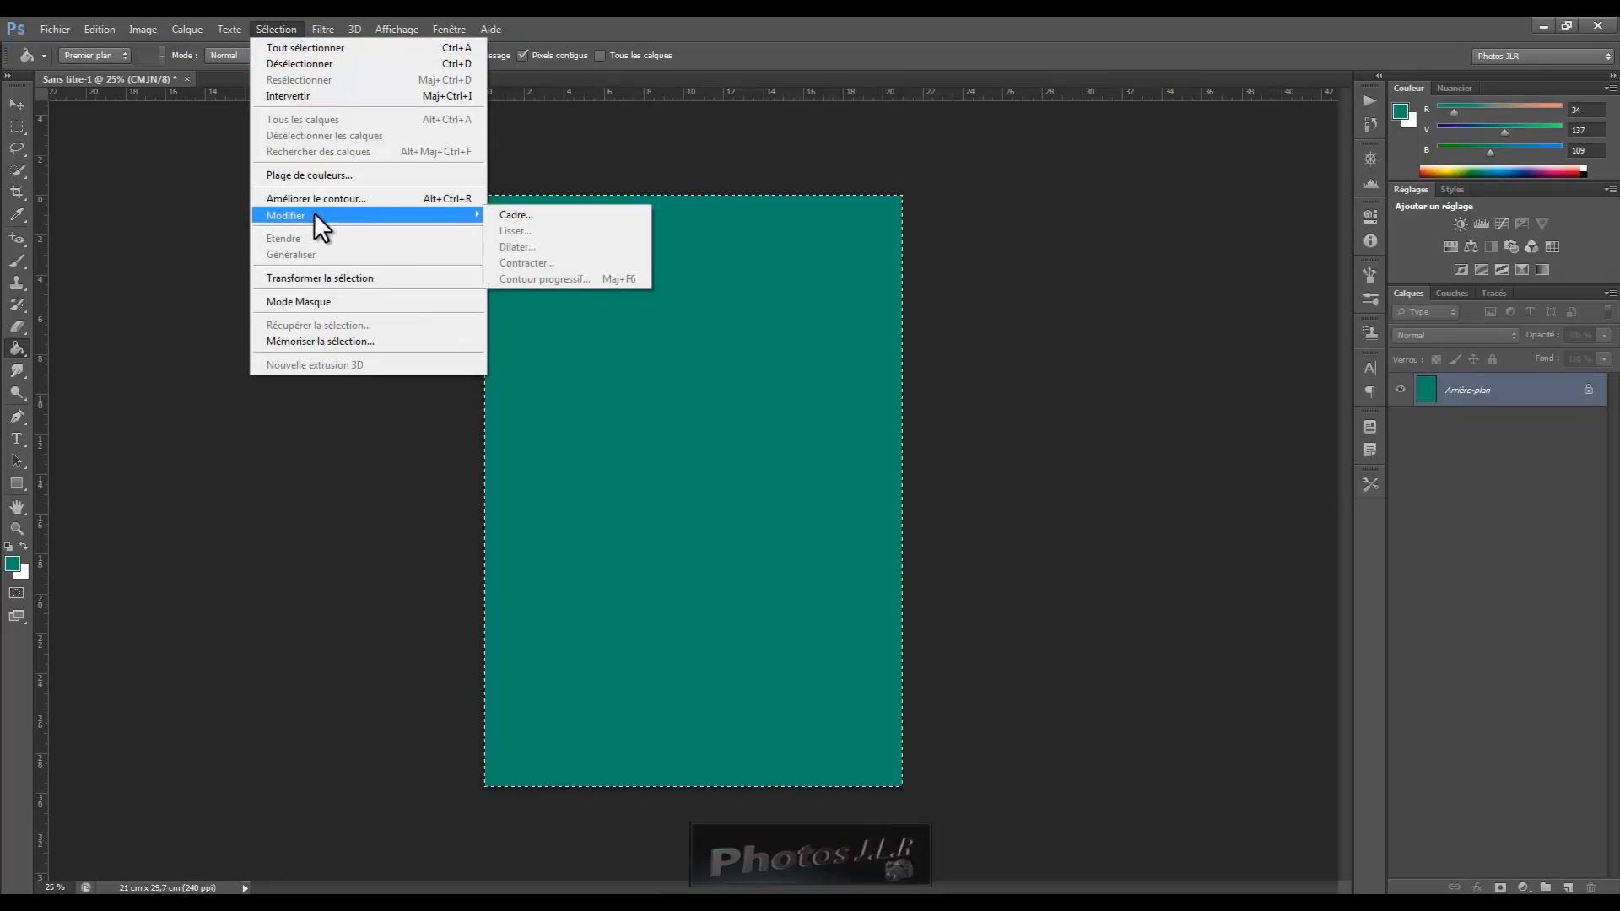
click(516, 214)
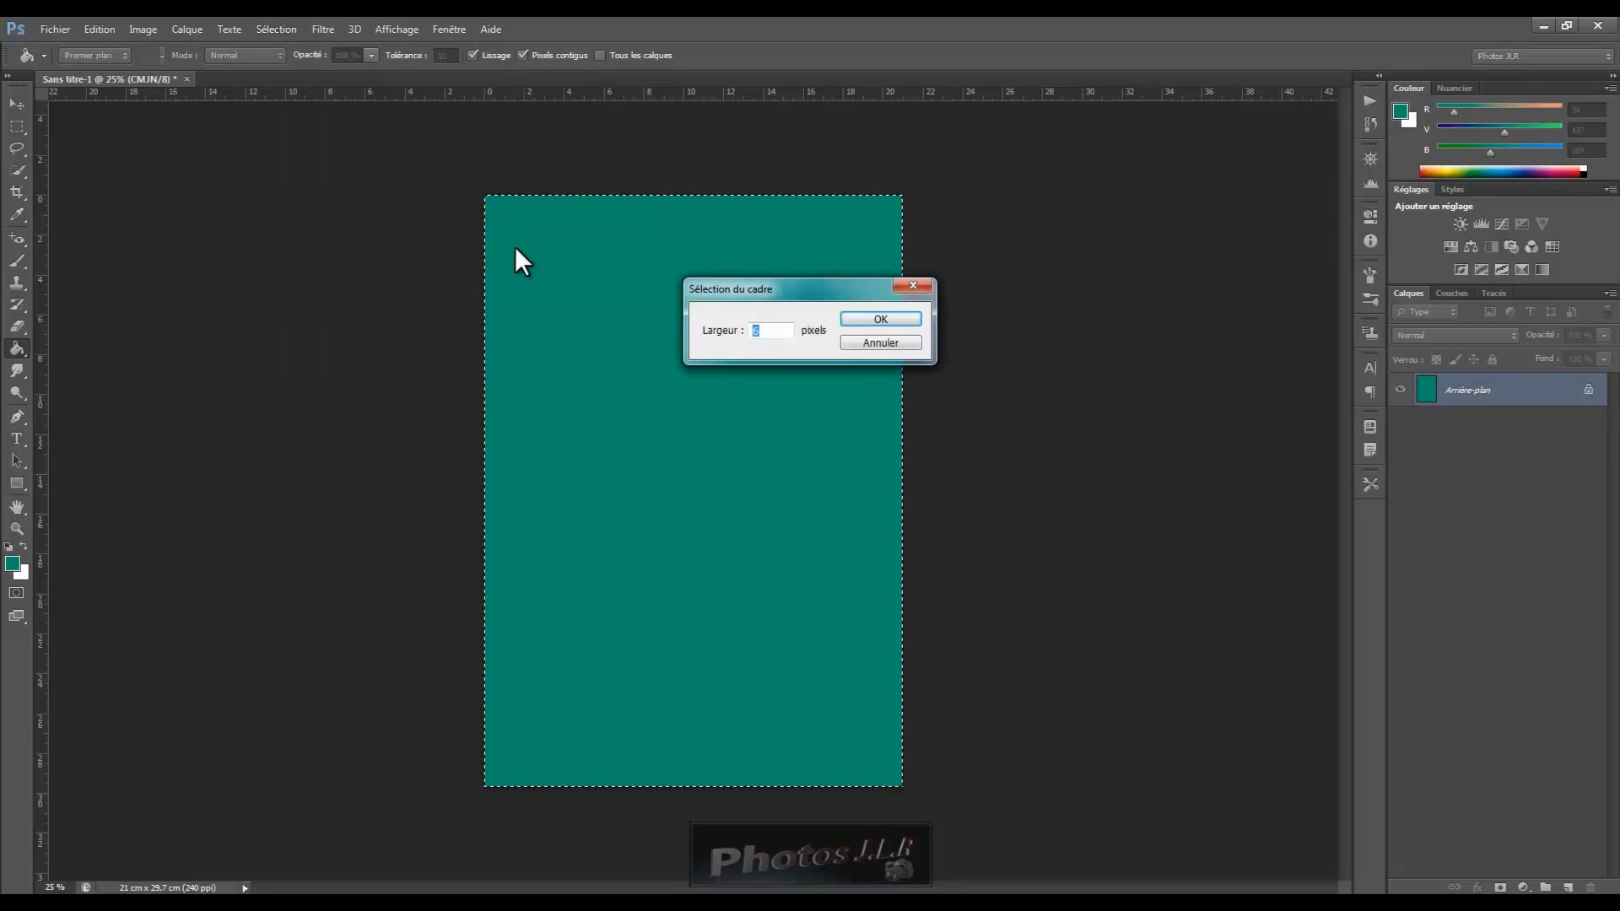
click(765, 331)
click(898, 318)
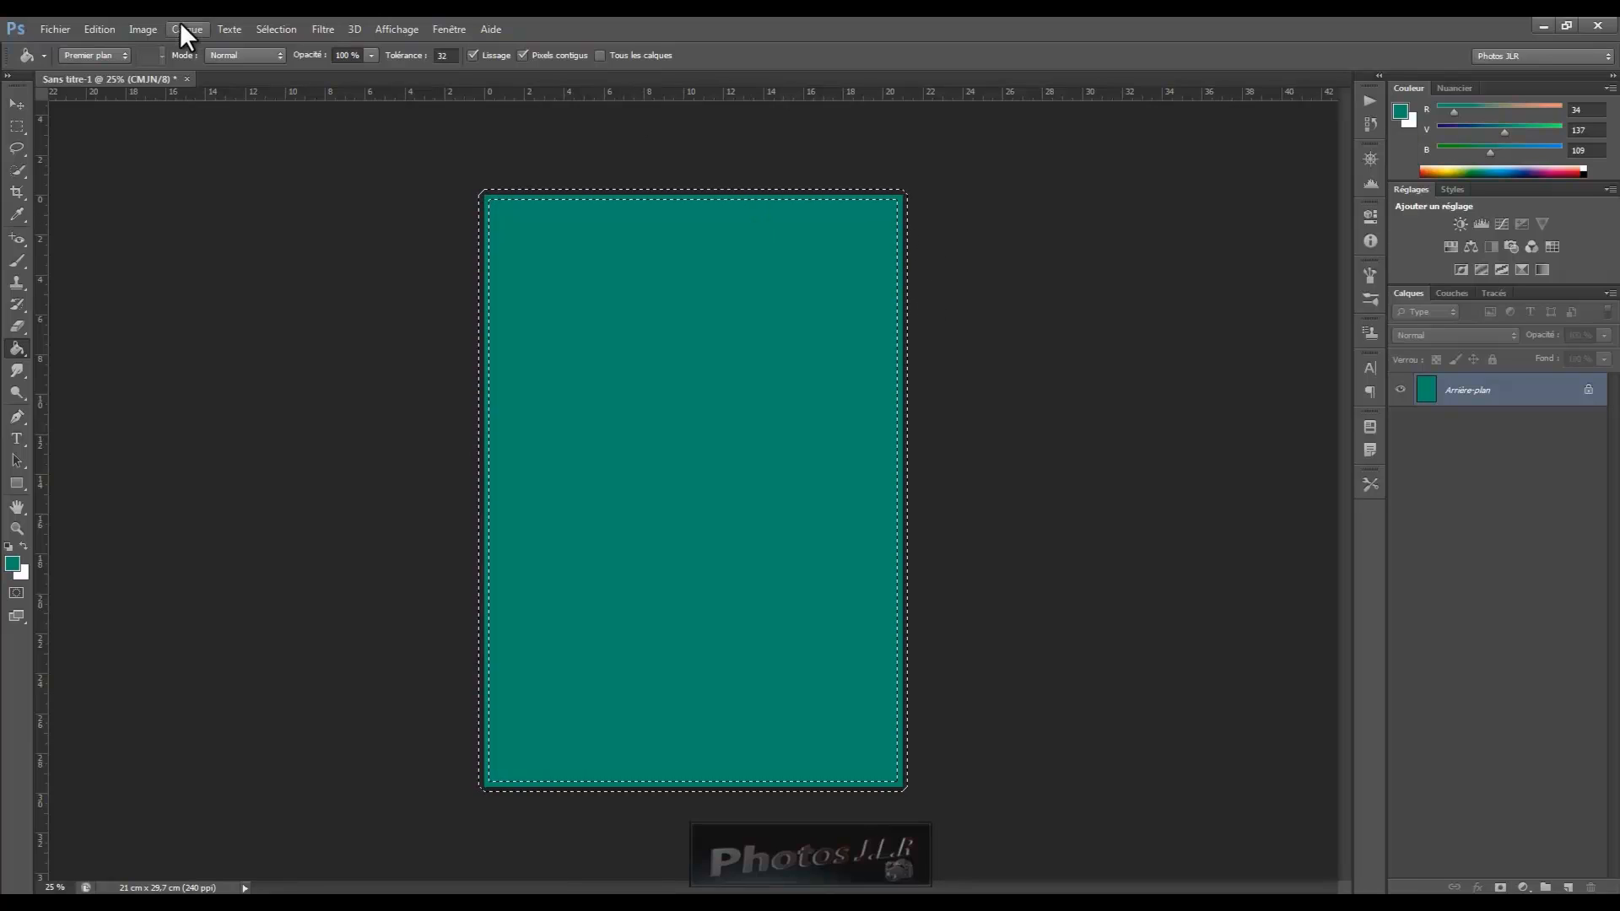
Invert the border selection and contract the resulting inner rectangle by 40 pixels
click(273, 29)
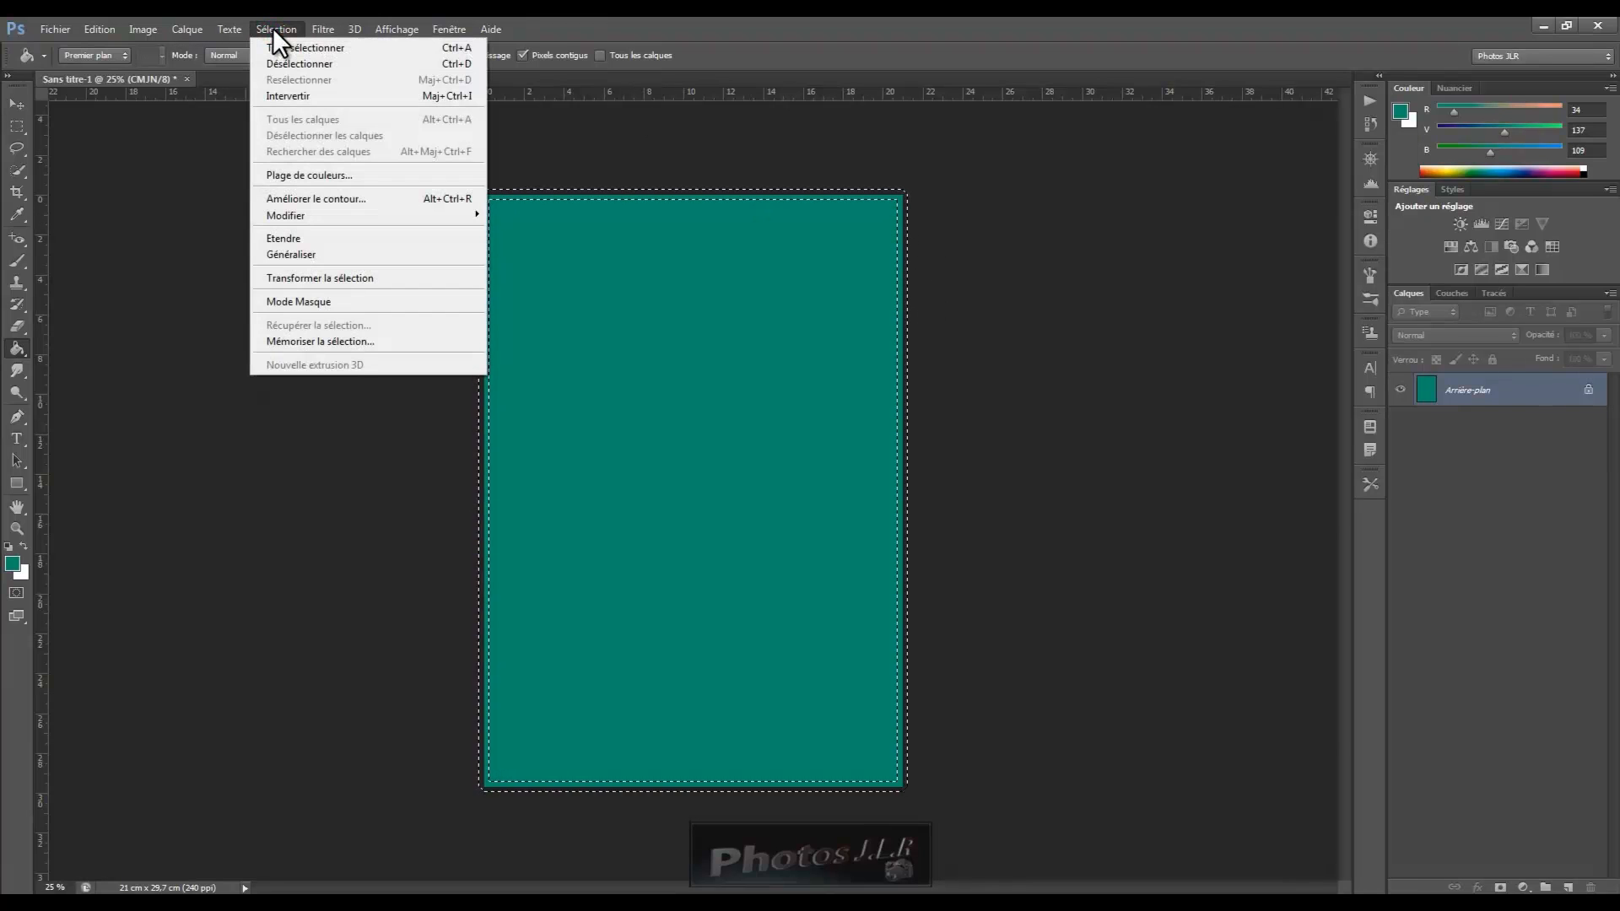
click(282, 94)
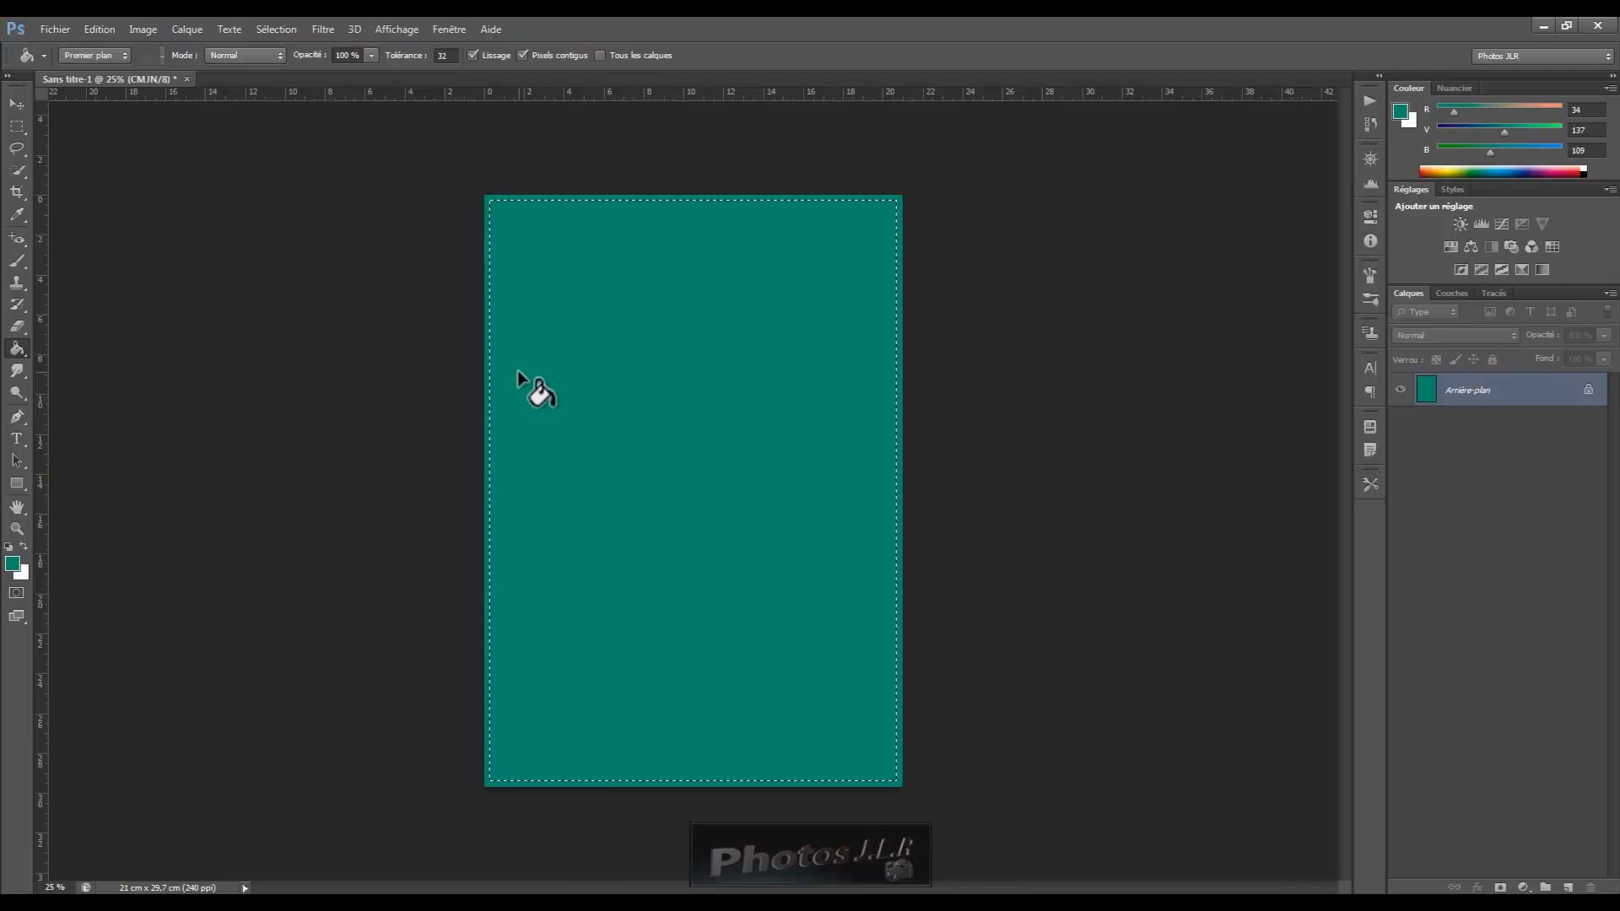
click(281, 28)
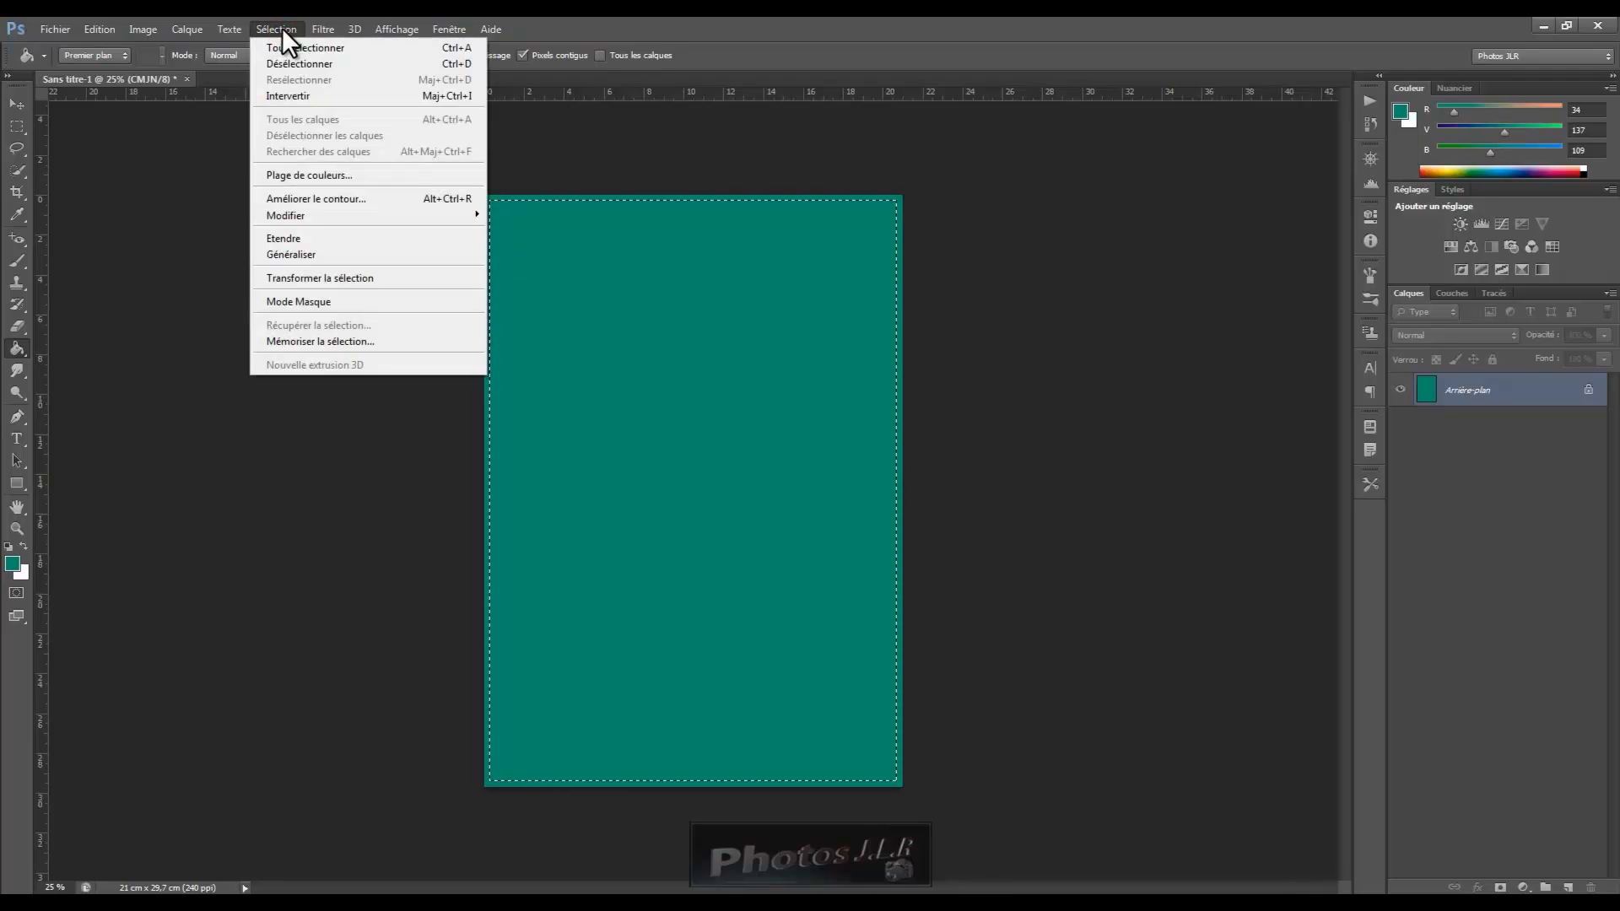
mouse_move(287, 216)
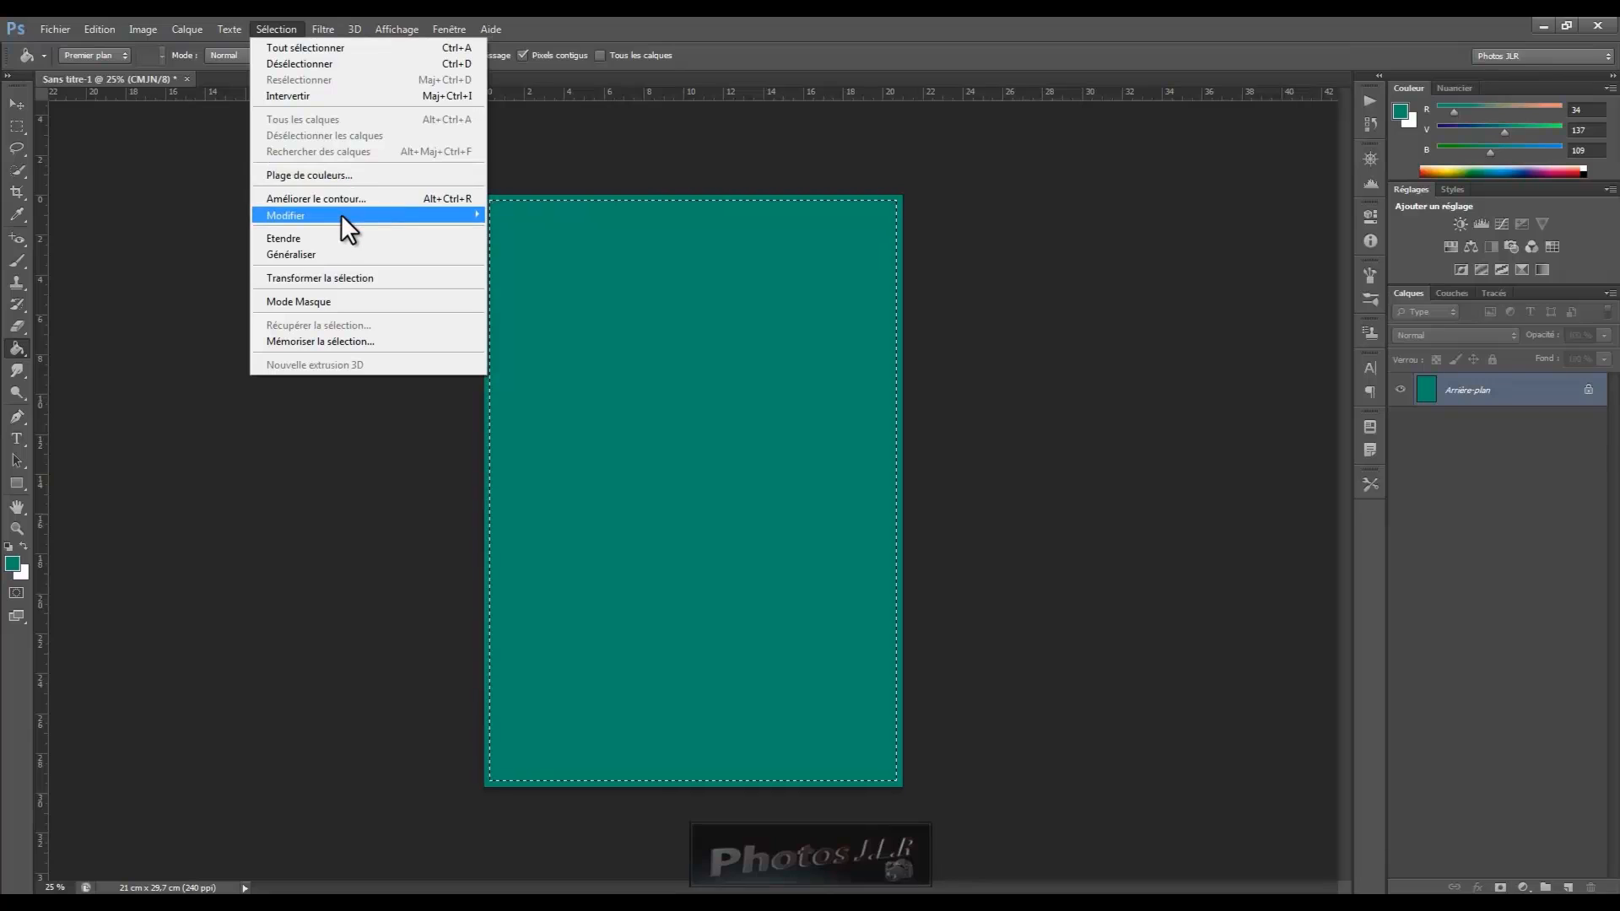
mouse_move(339, 215)
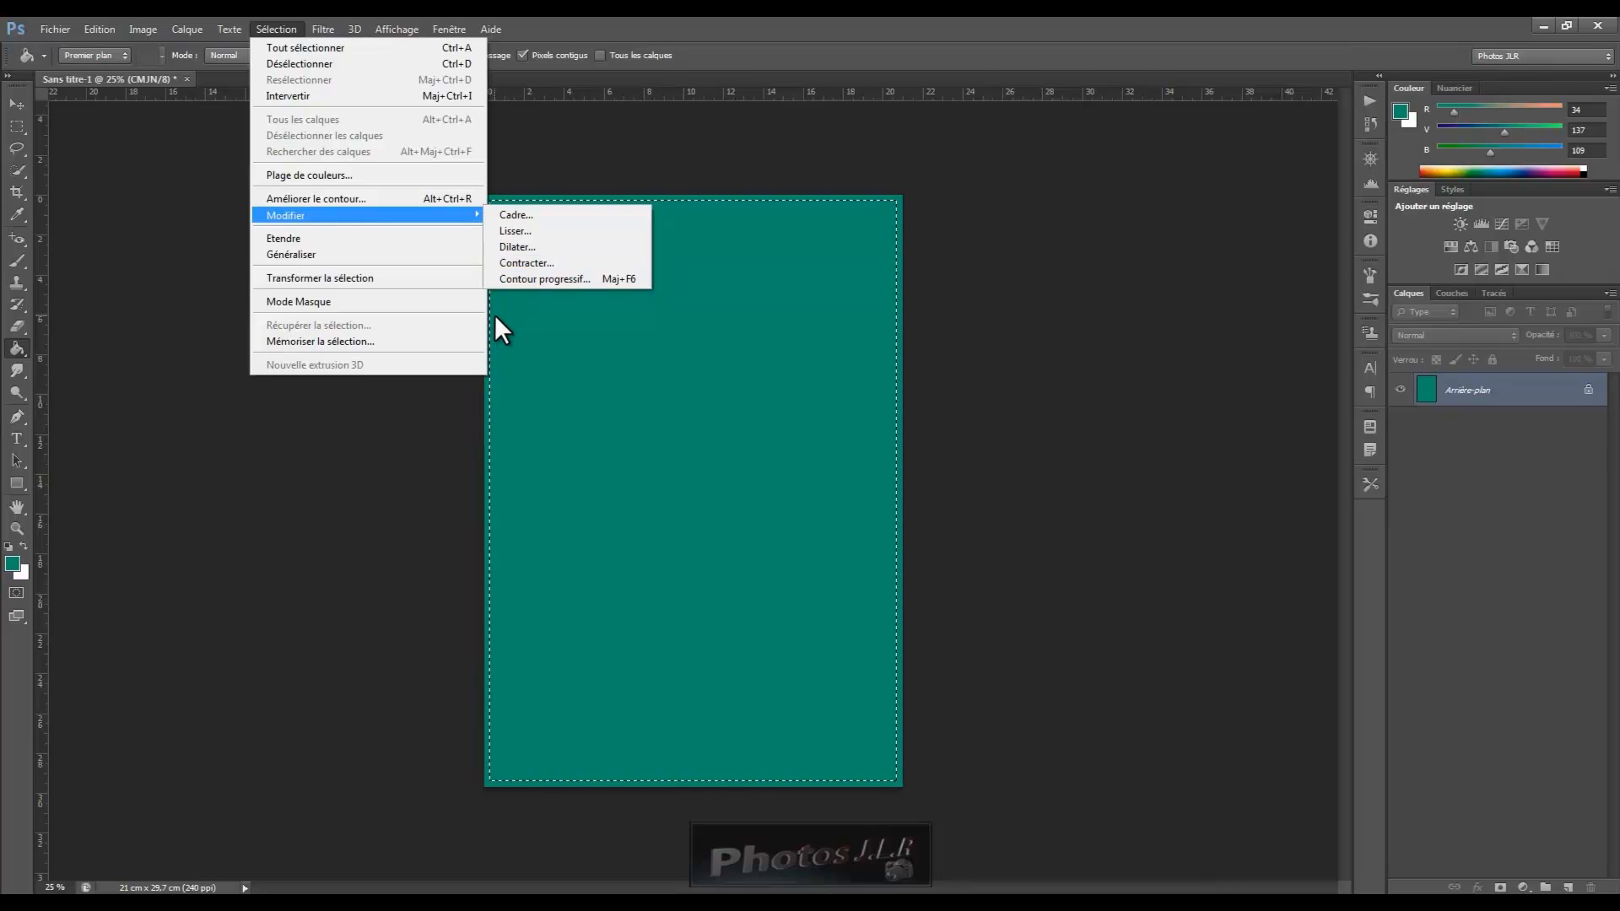
click(517, 262)
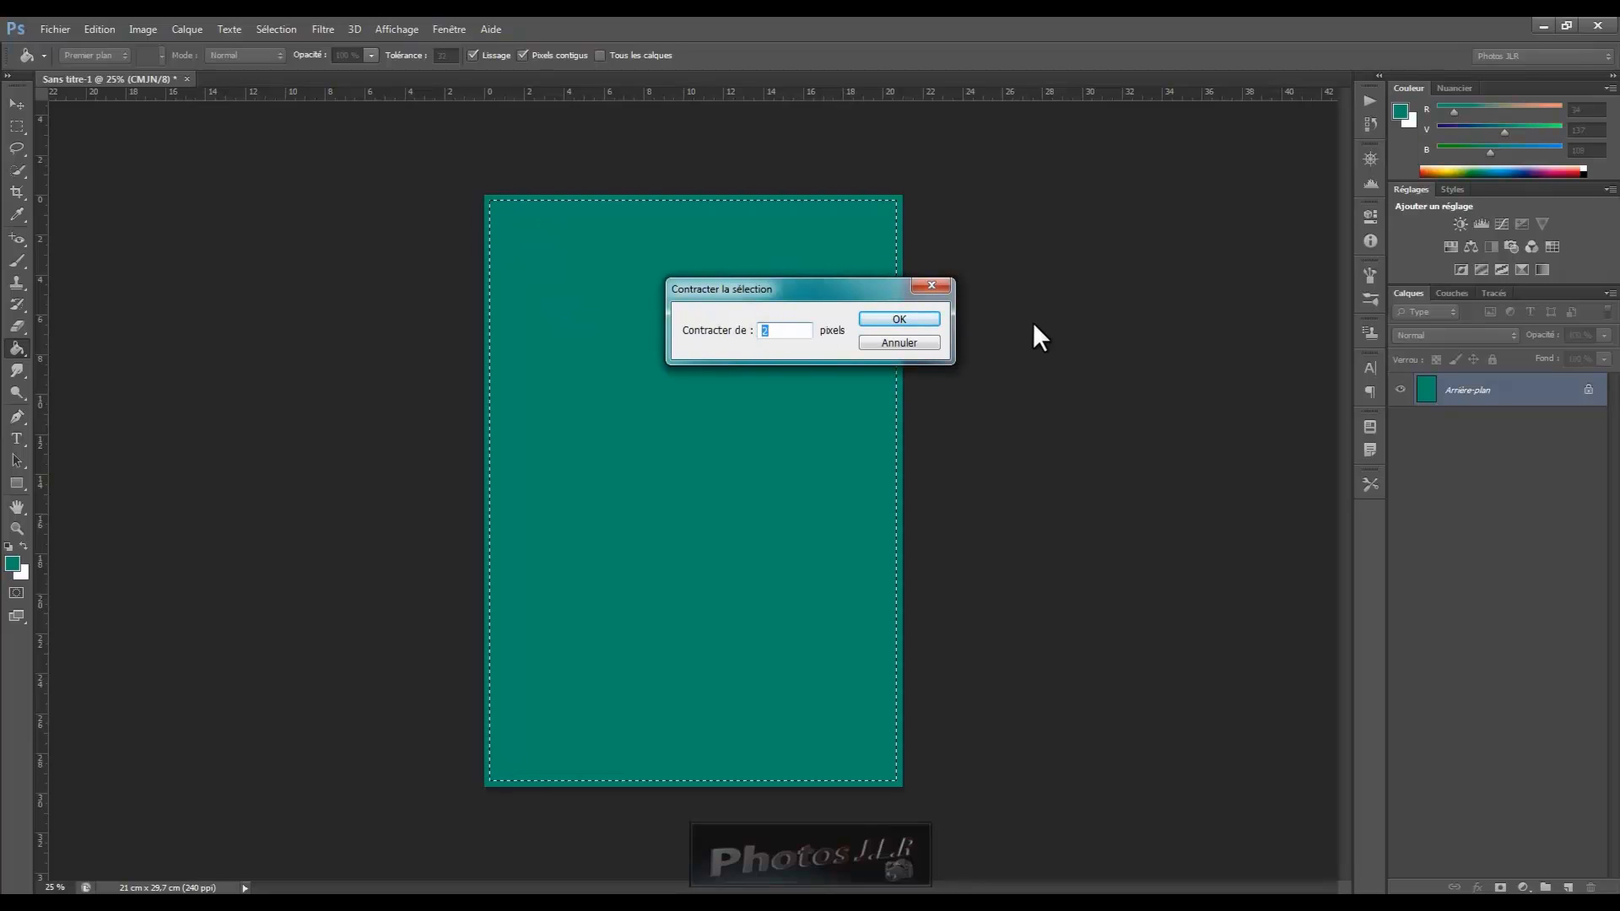
text(40)
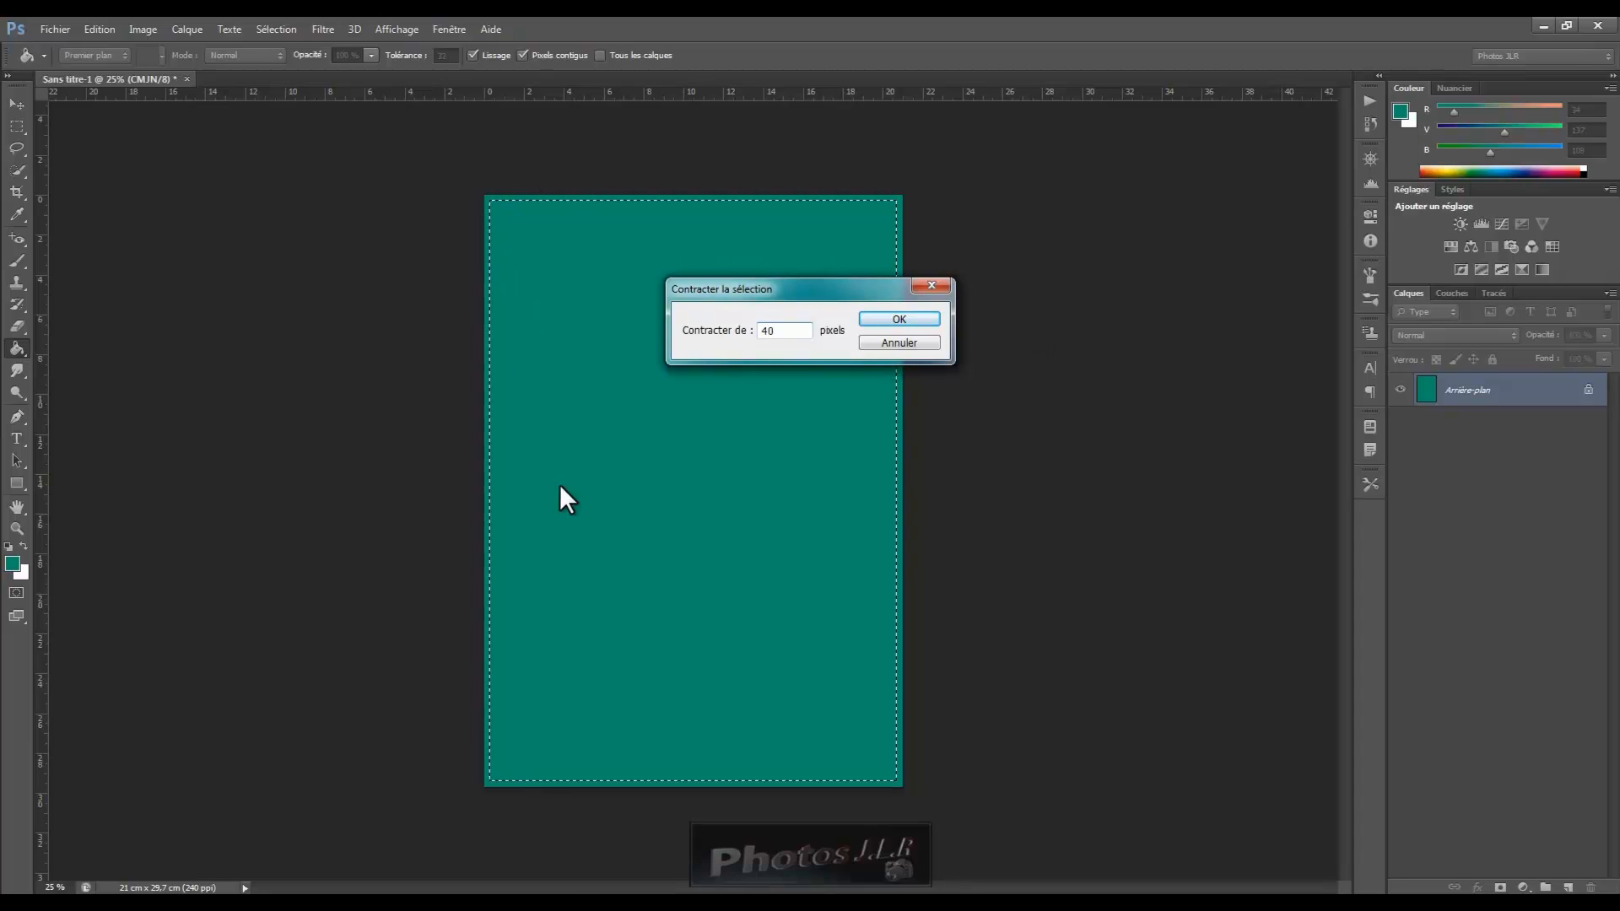
click(909, 317)
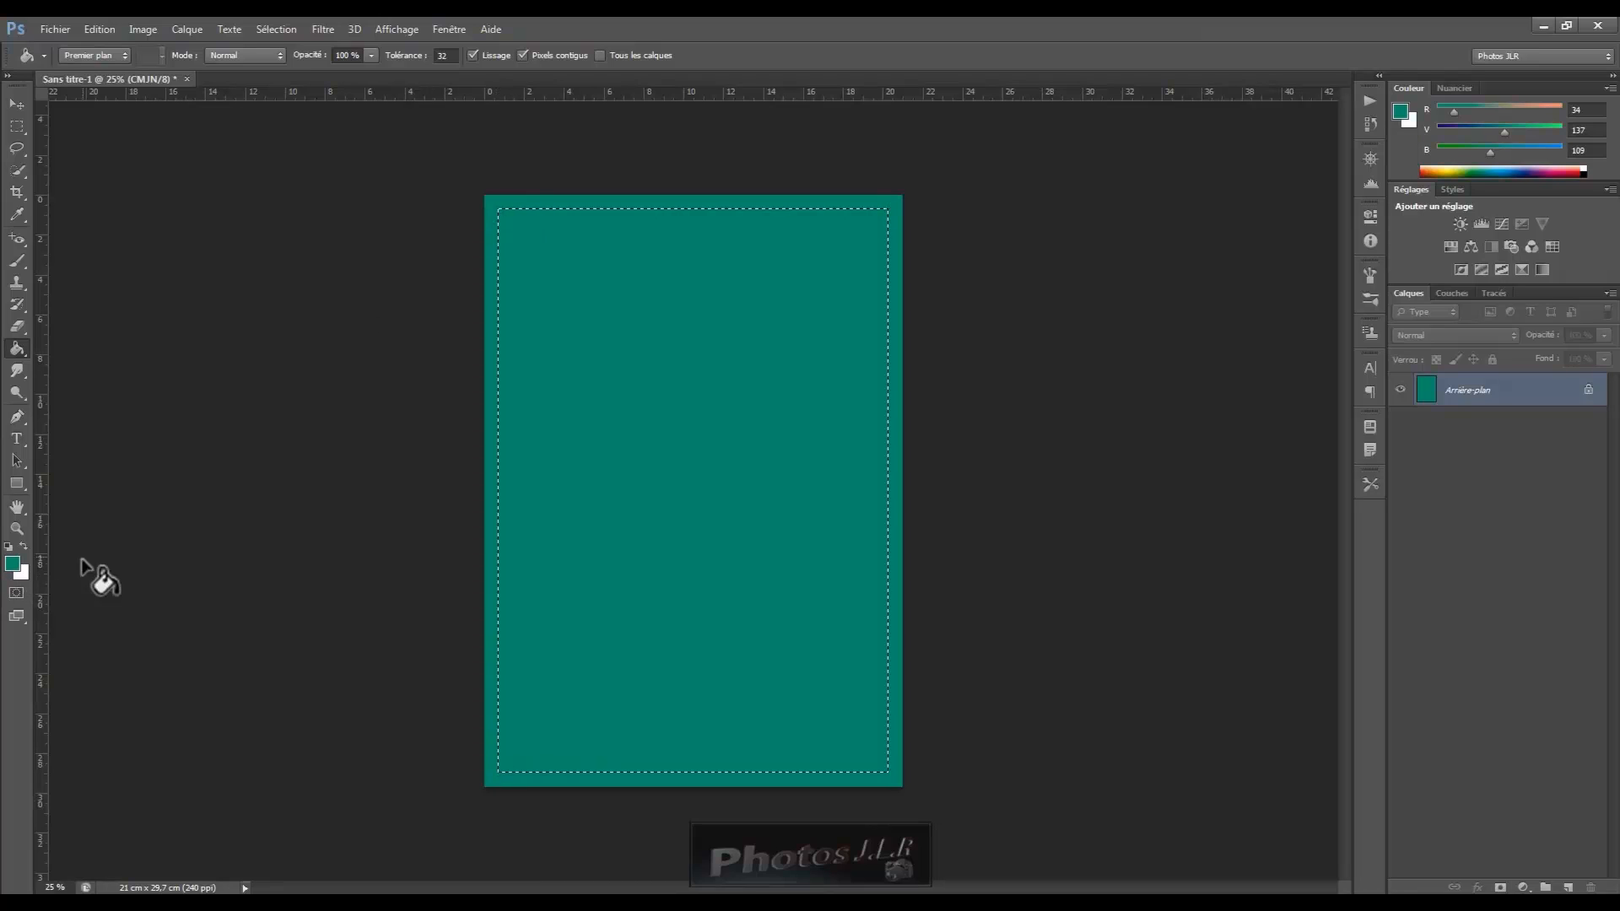
Swap the foreground and background colours, and set the new foreground colour to the grey 736969
click(21, 545)
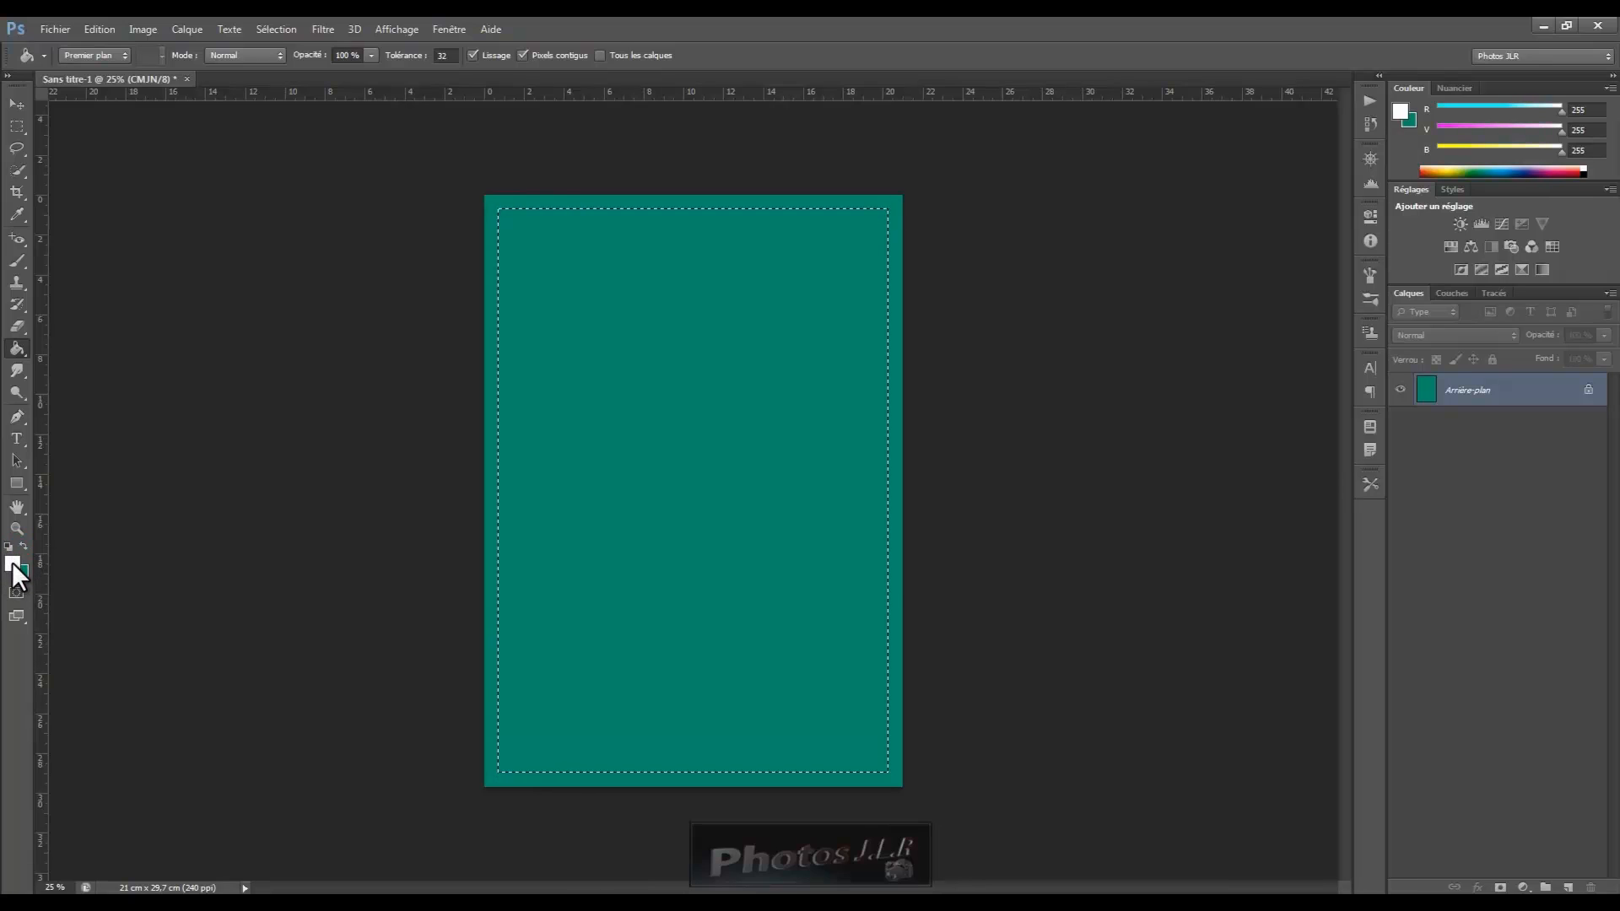
click(12, 562)
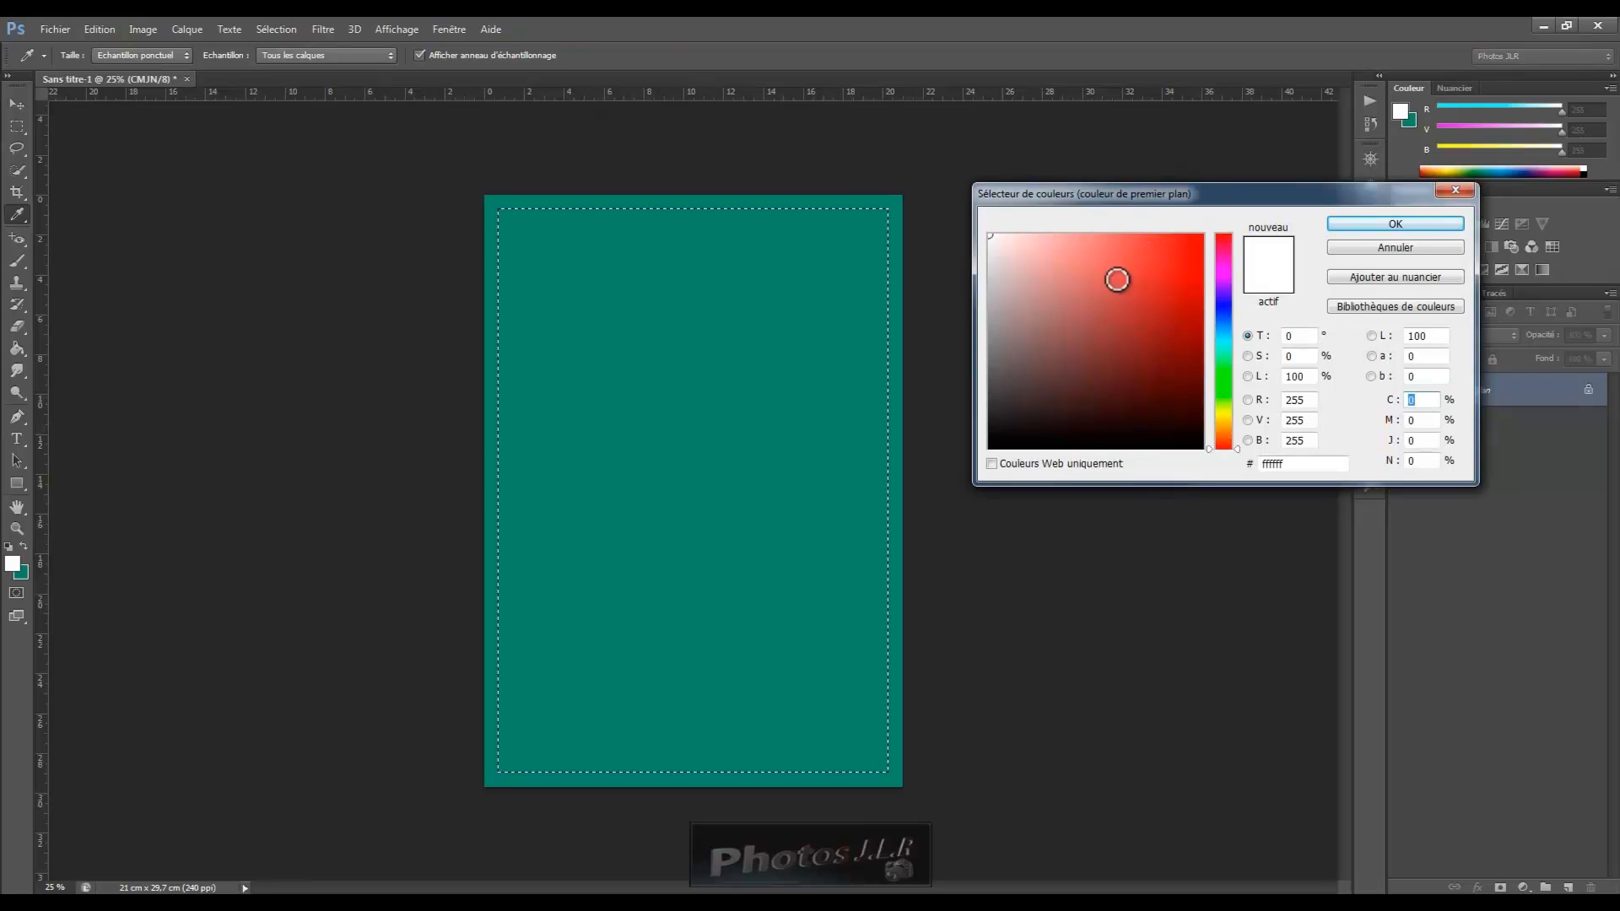
click(1017, 374)
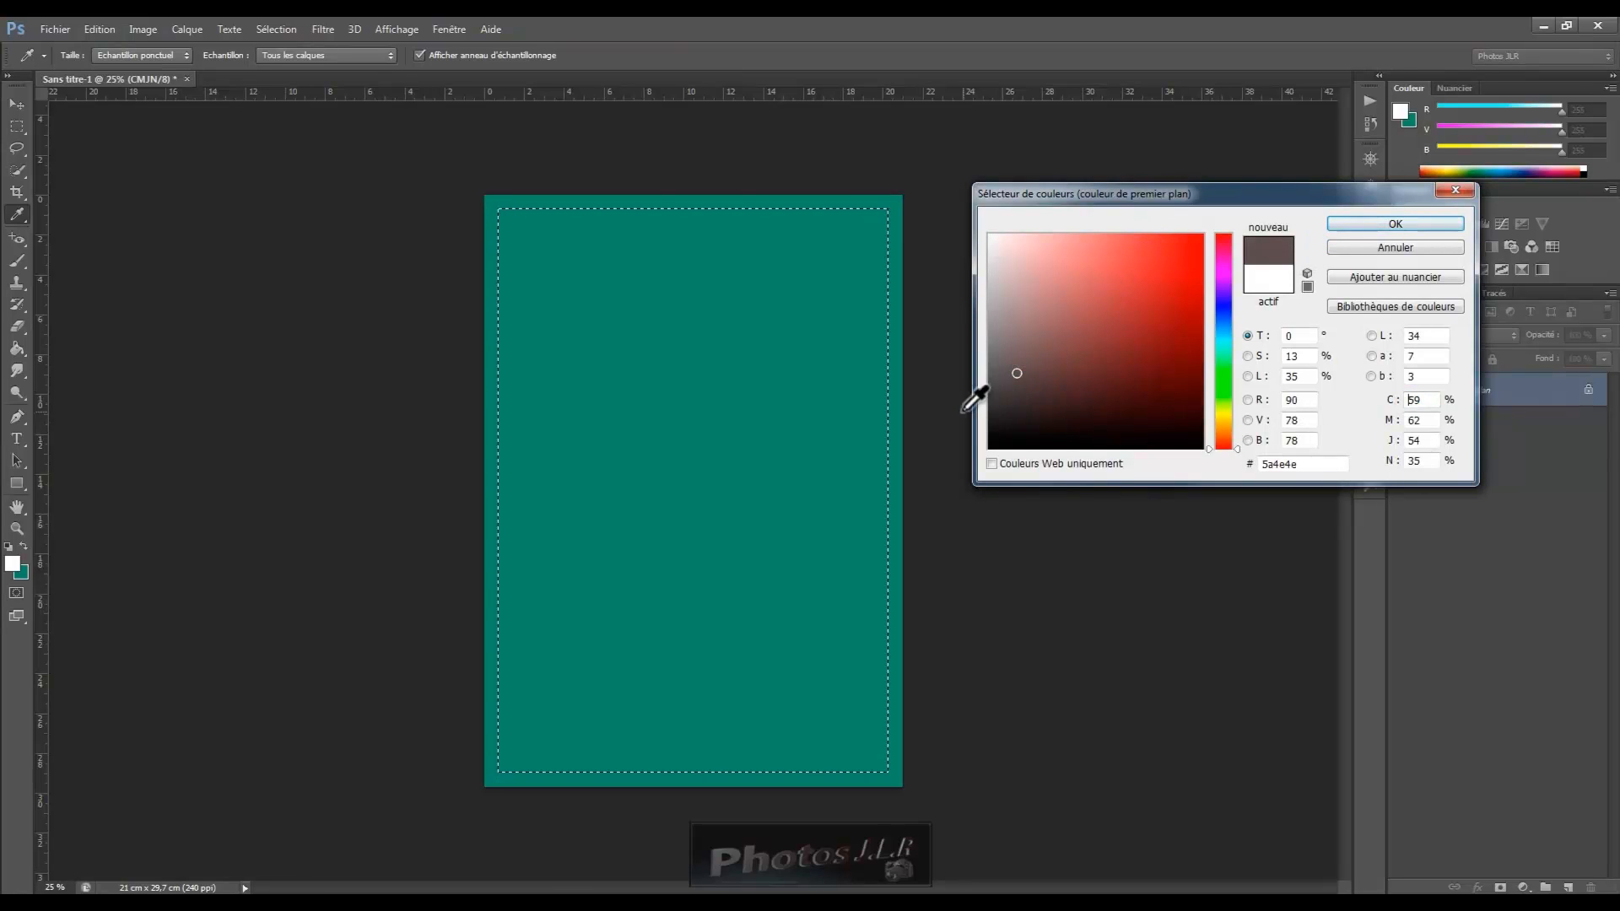
click(1002, 359)
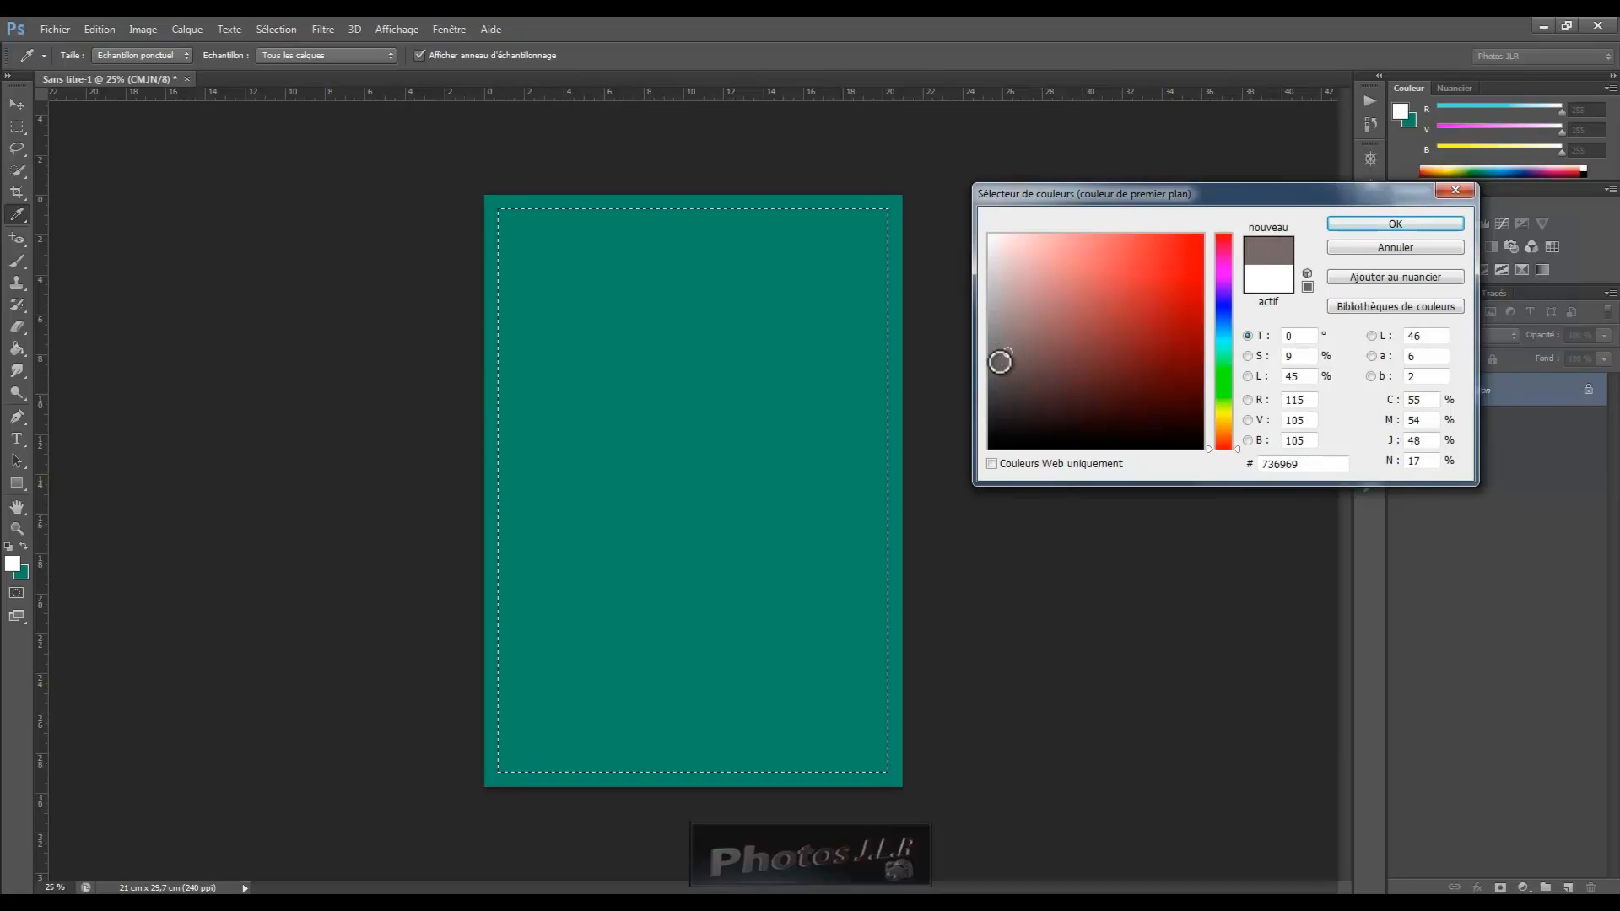
click(1367, 220)
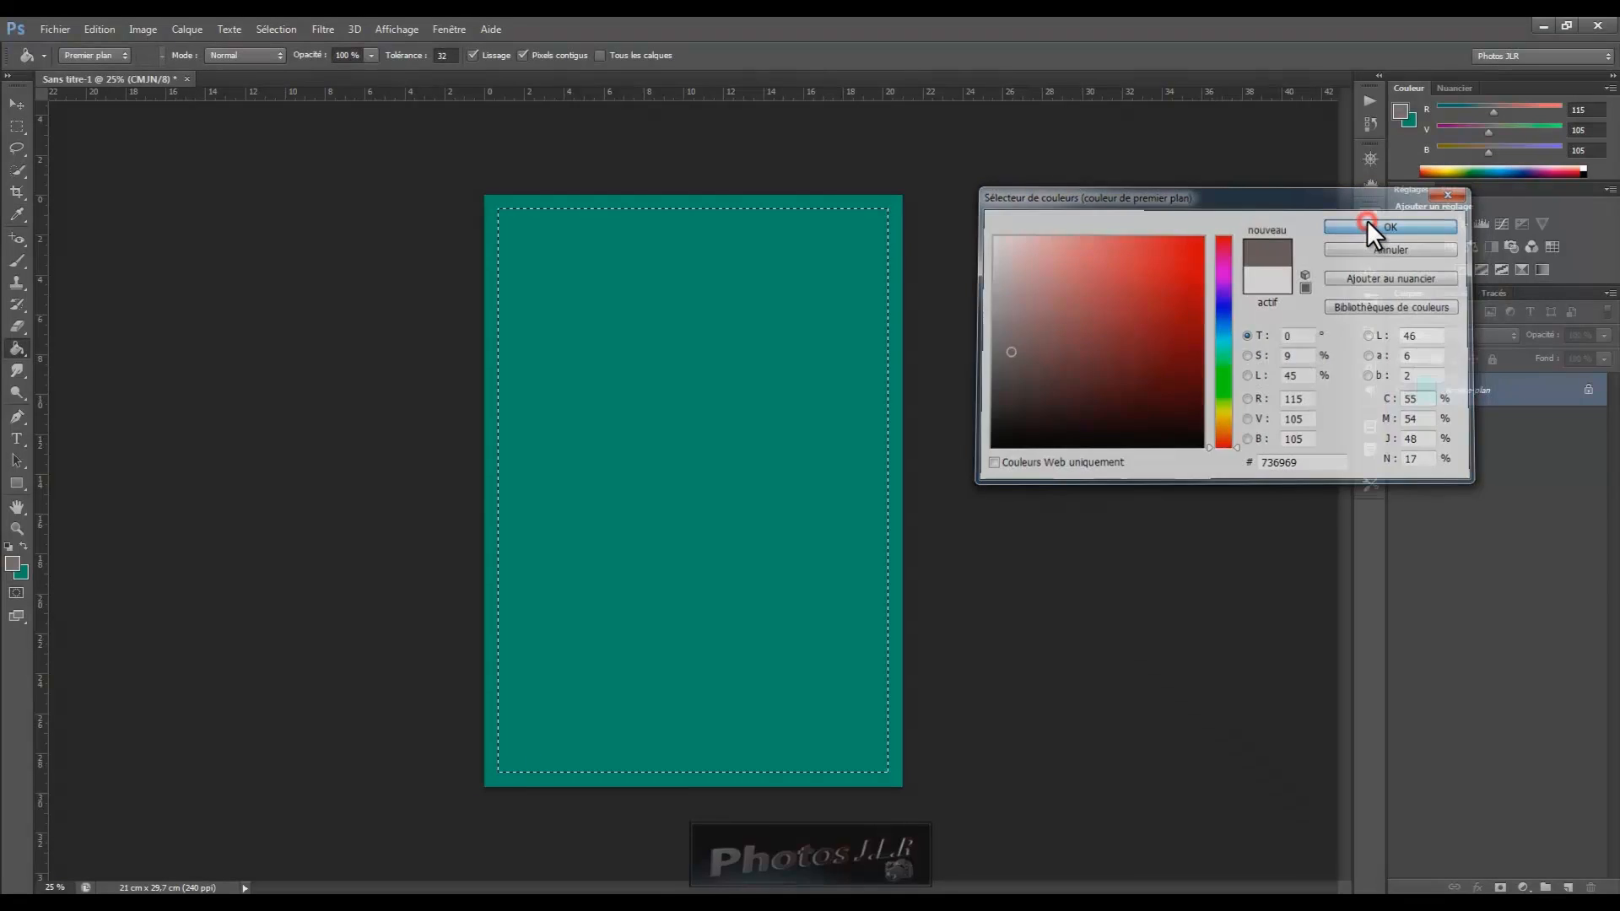
Set the foreground colour to the darker grey 5f5555
click(14, 562)
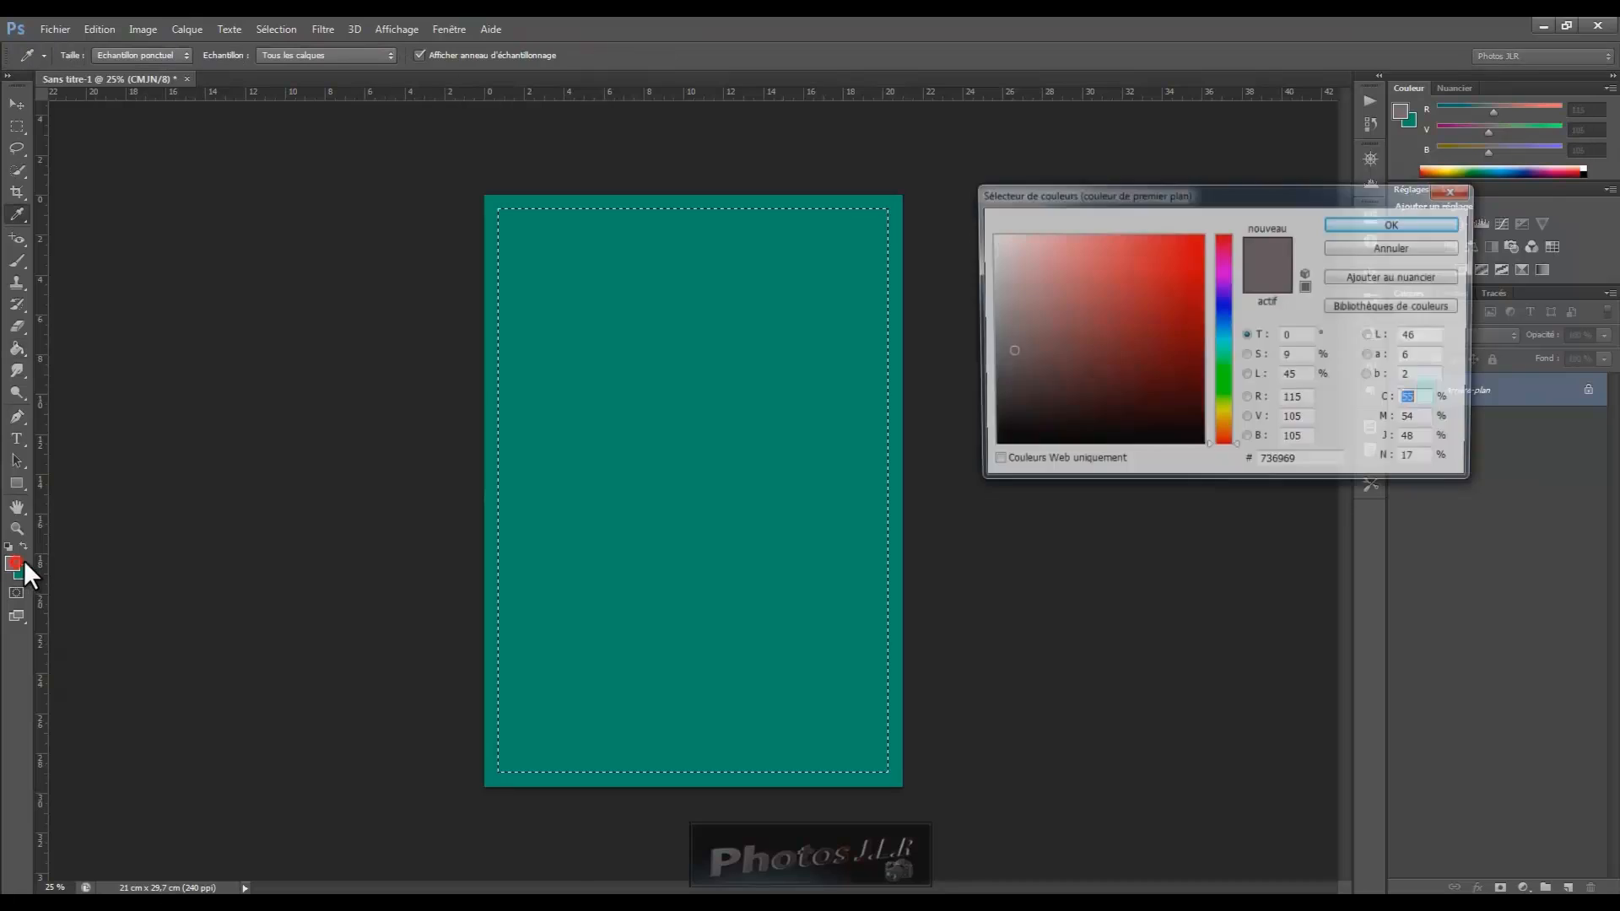
click(1011, 369)
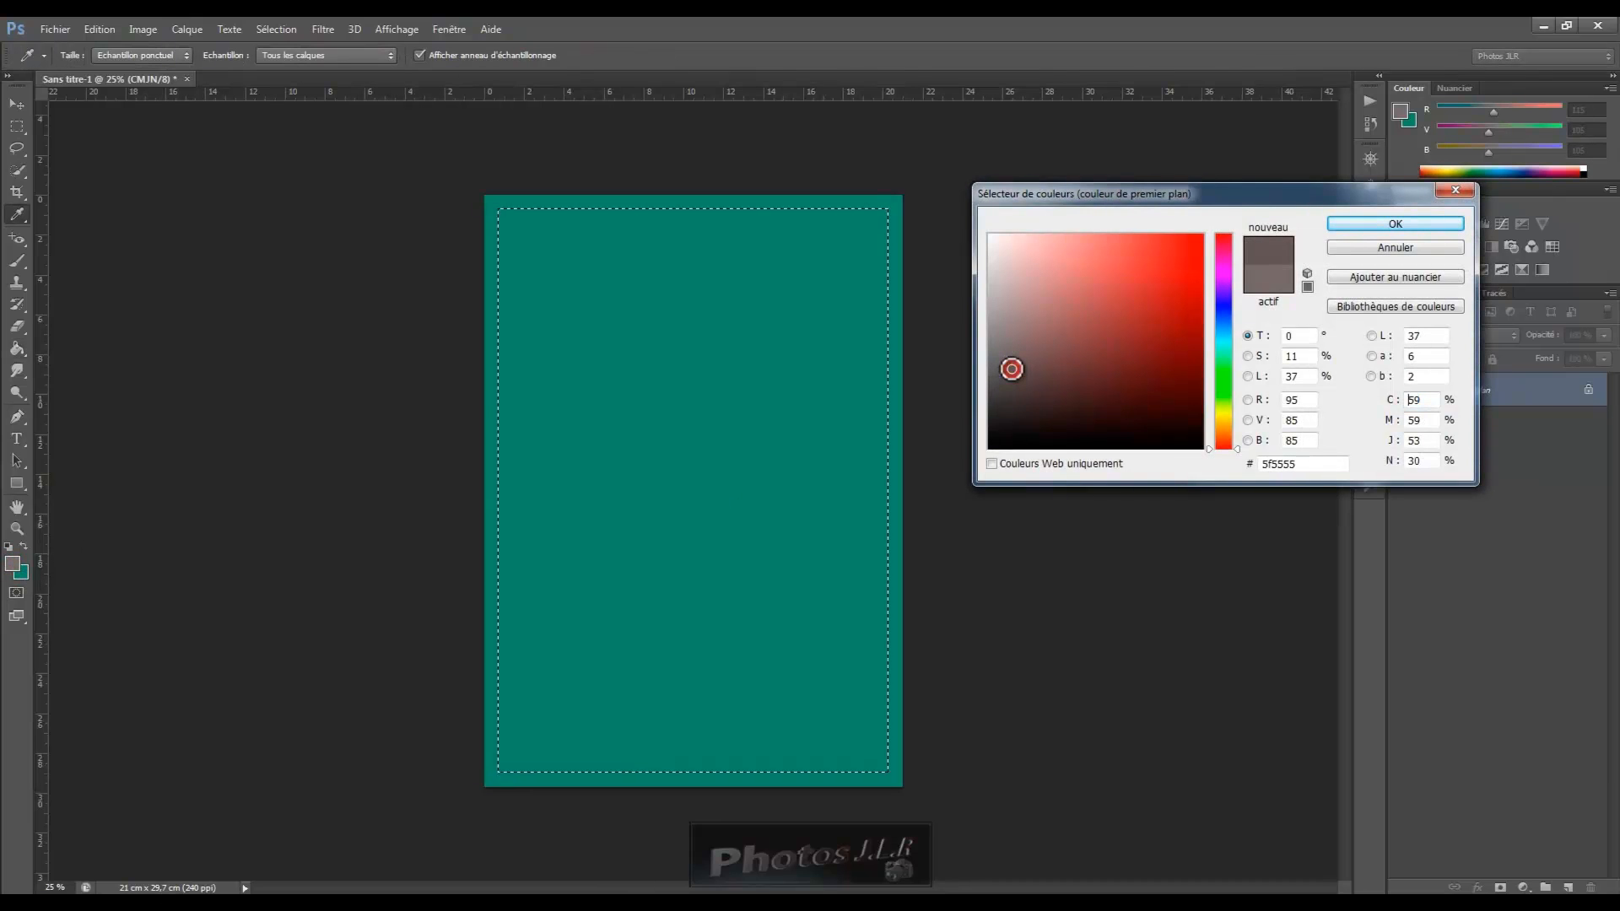
click(1388, 226)
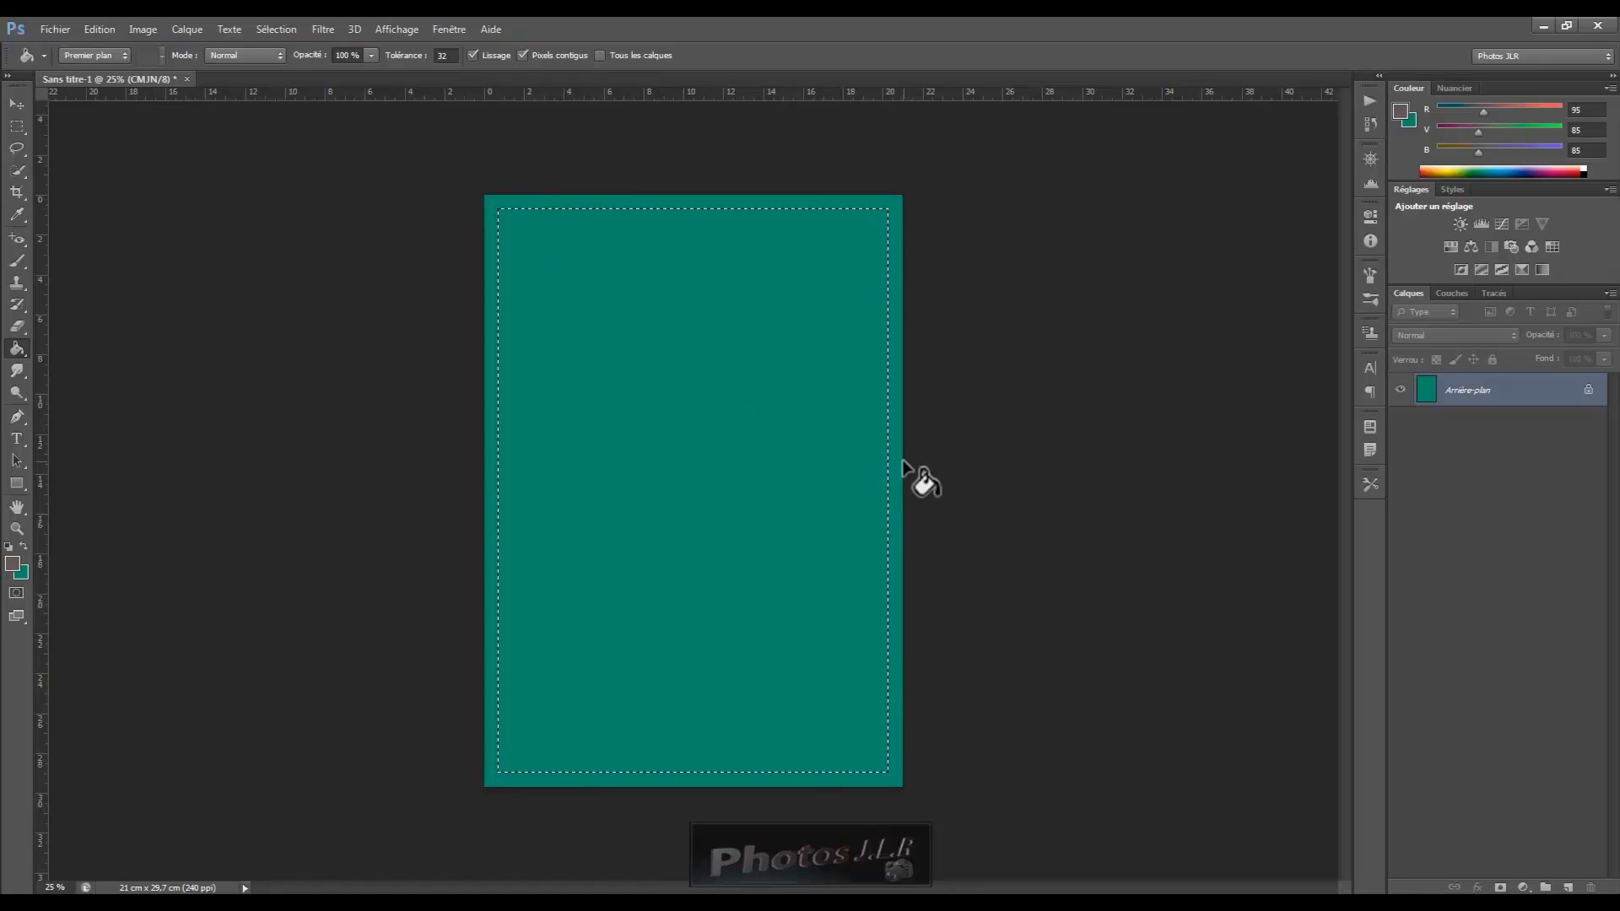
Invert the selection and fill the outer border with the grey foreground colour using the Paint Bucket tool
click(275, 30)
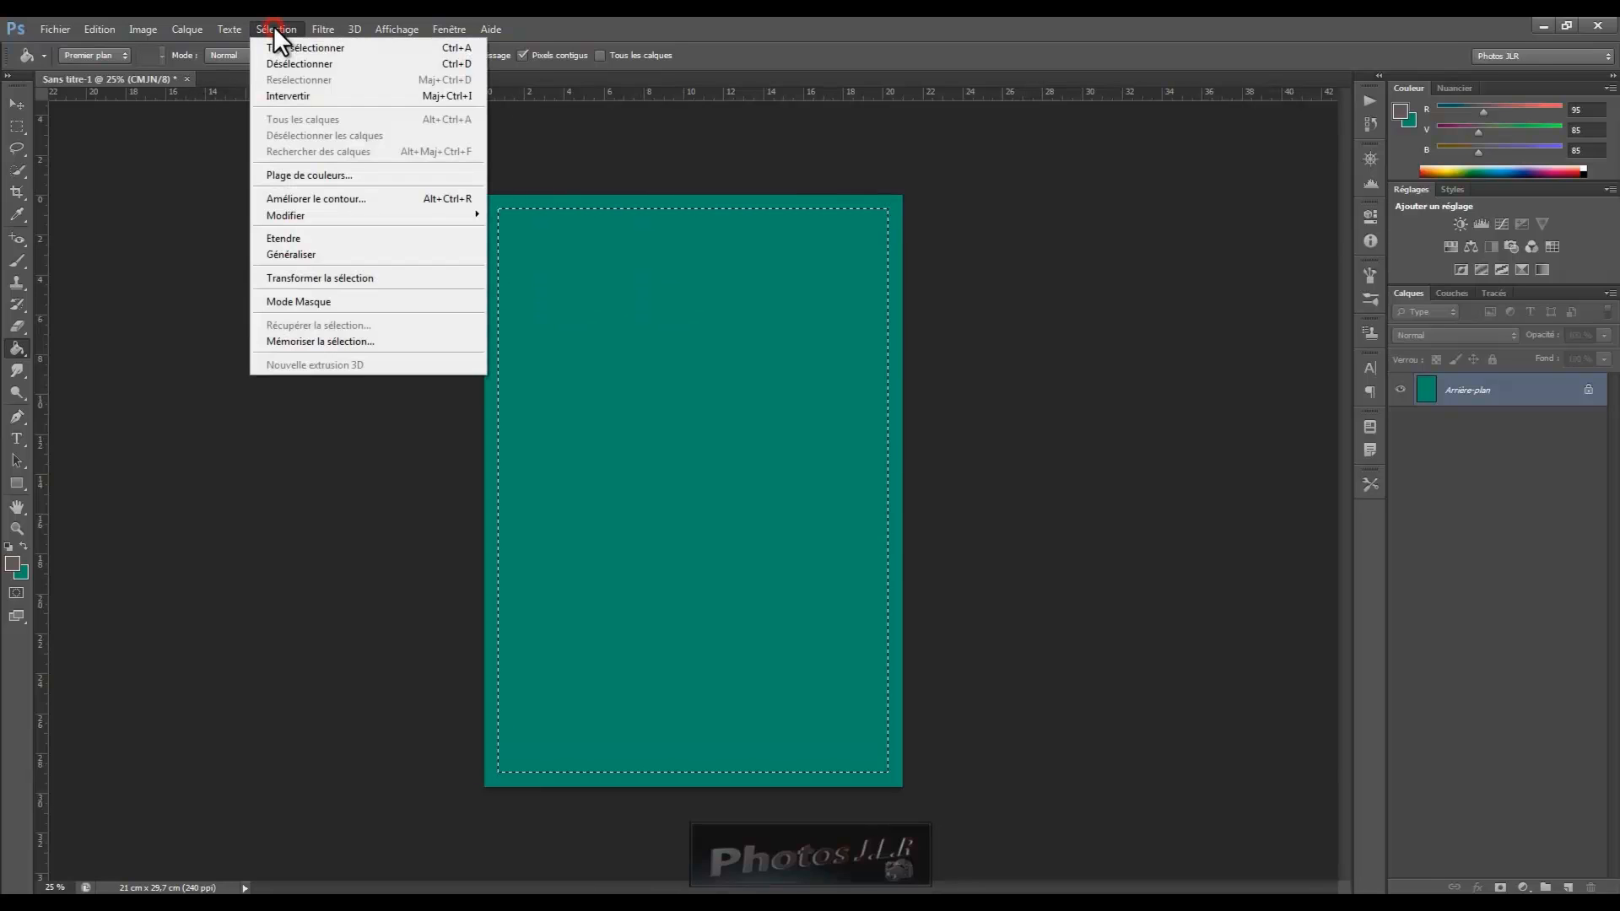
click(282, 96)
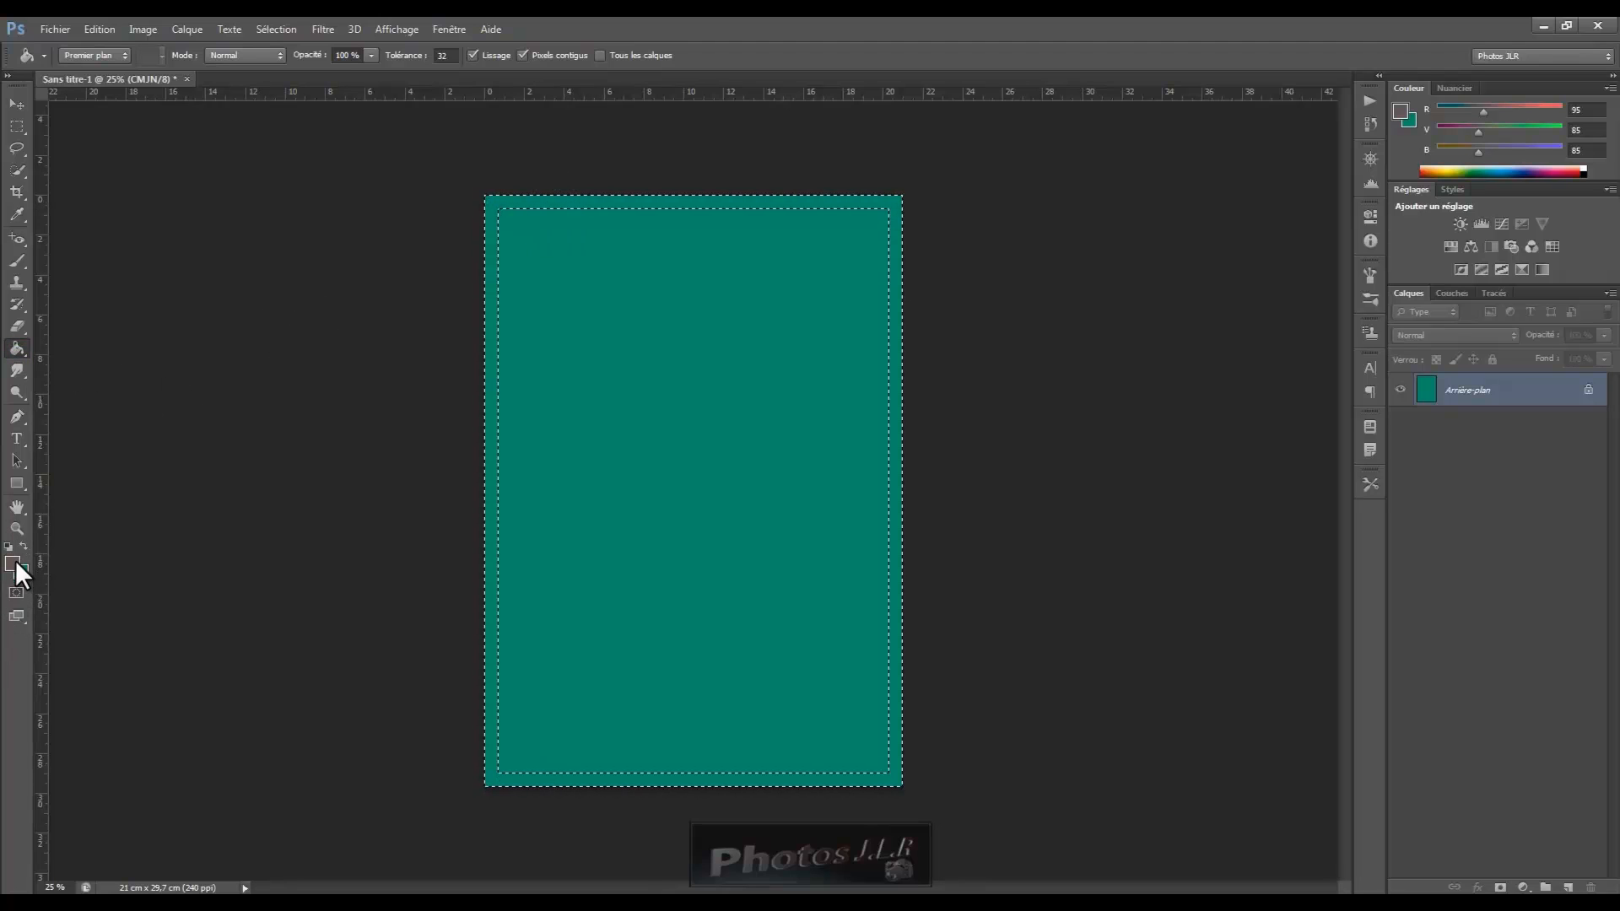
click(534, 201)
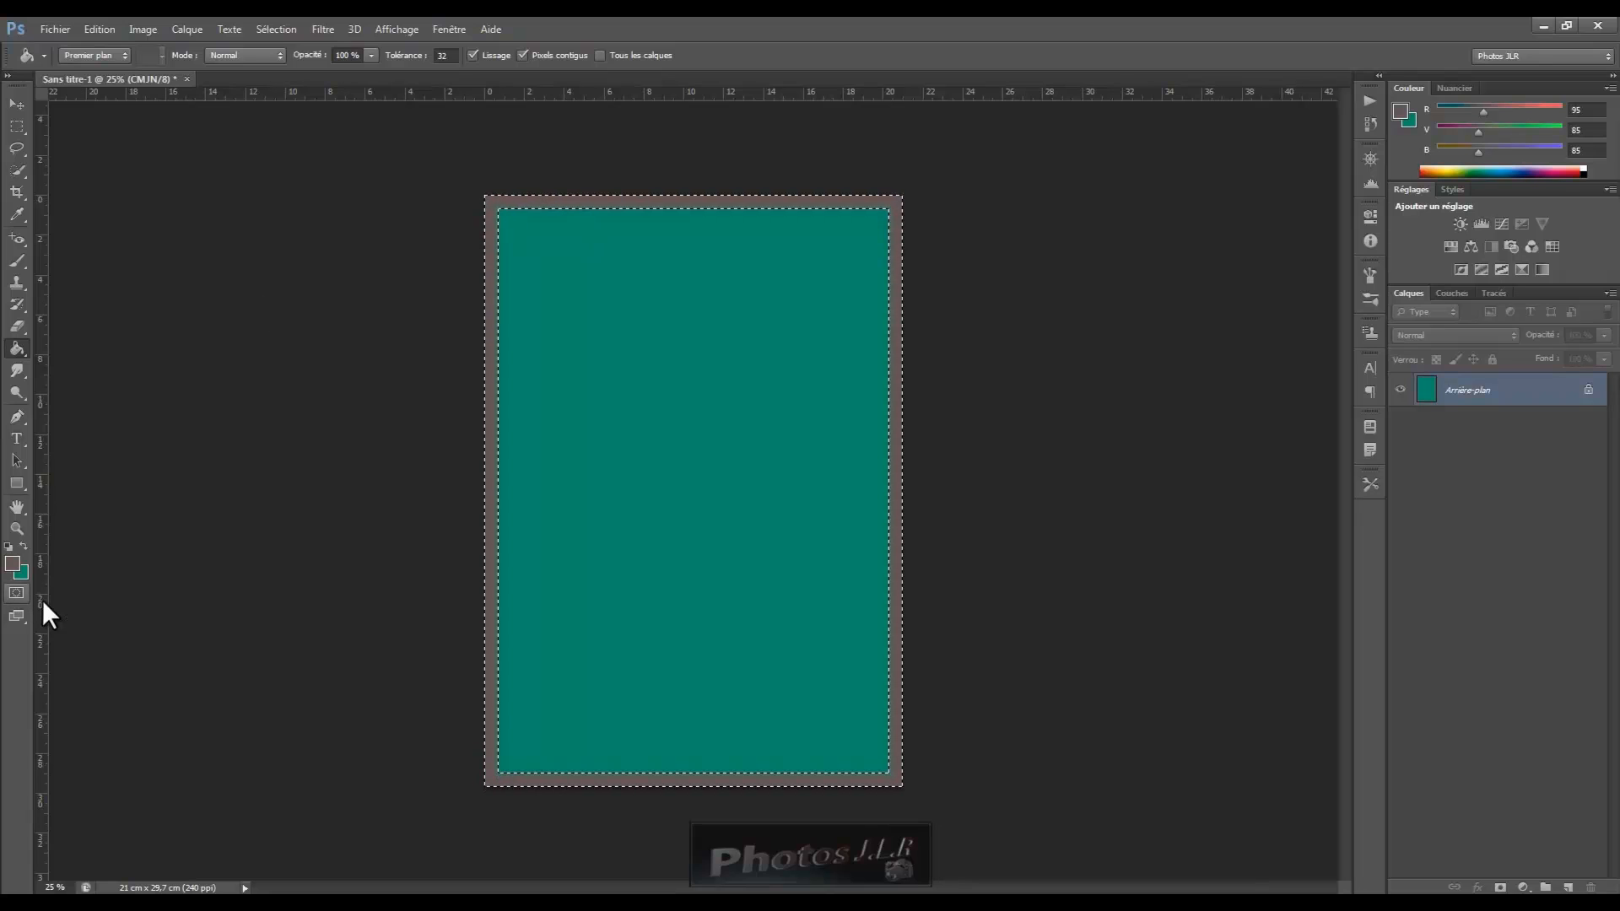
Refill the selected border with the dark grey 443b3b as foreground colour and clear the selection
click(13, 563)
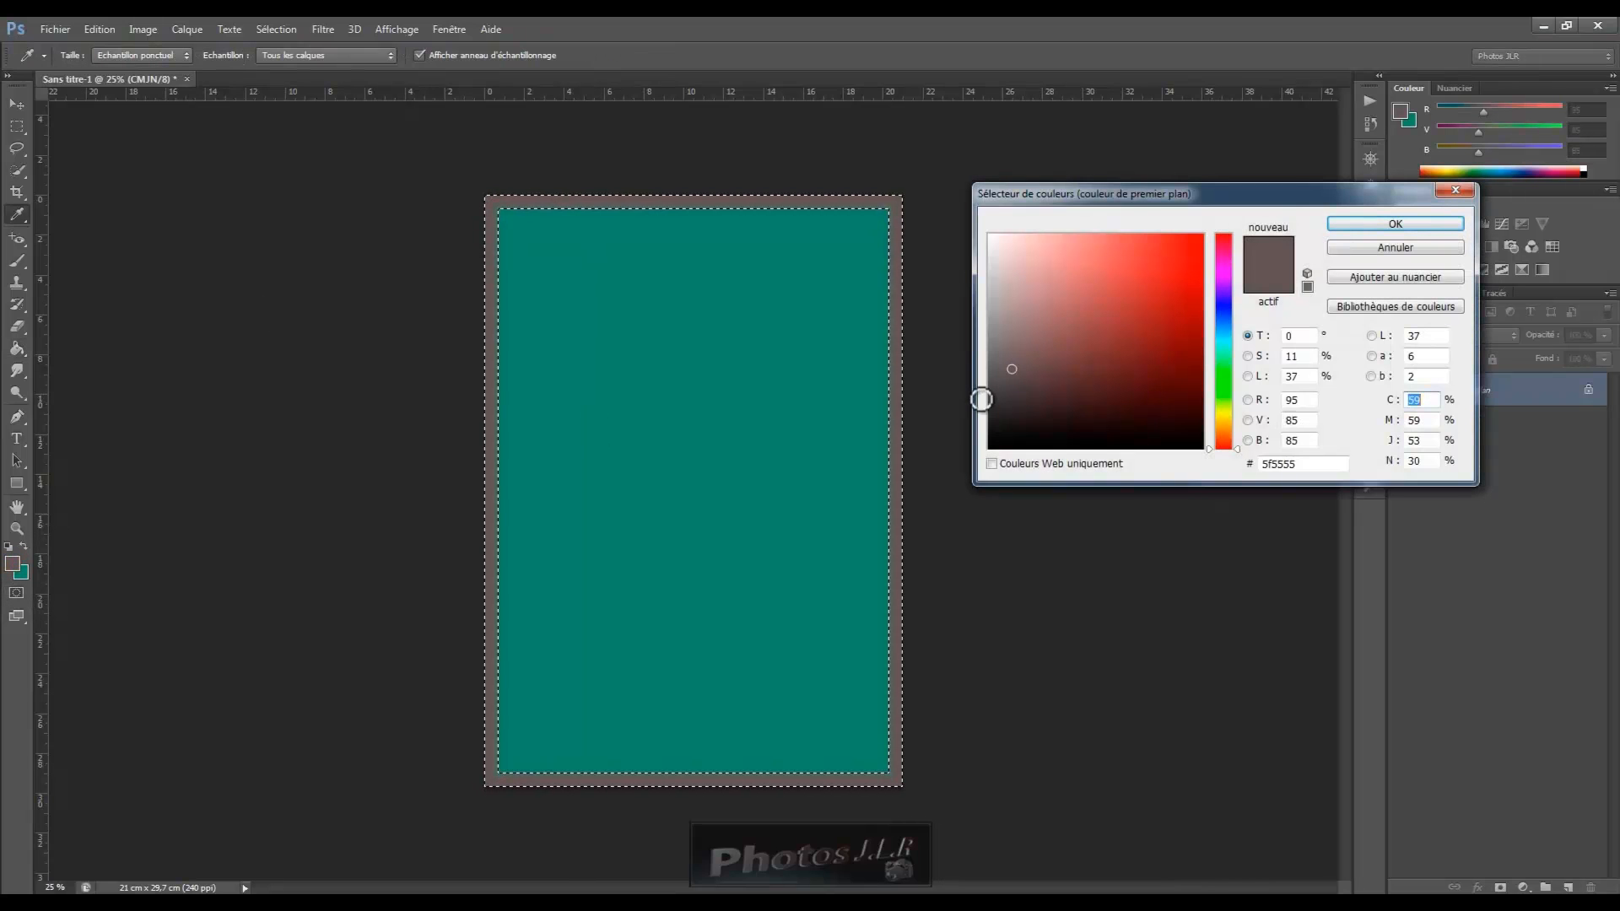
click(1014, 392)
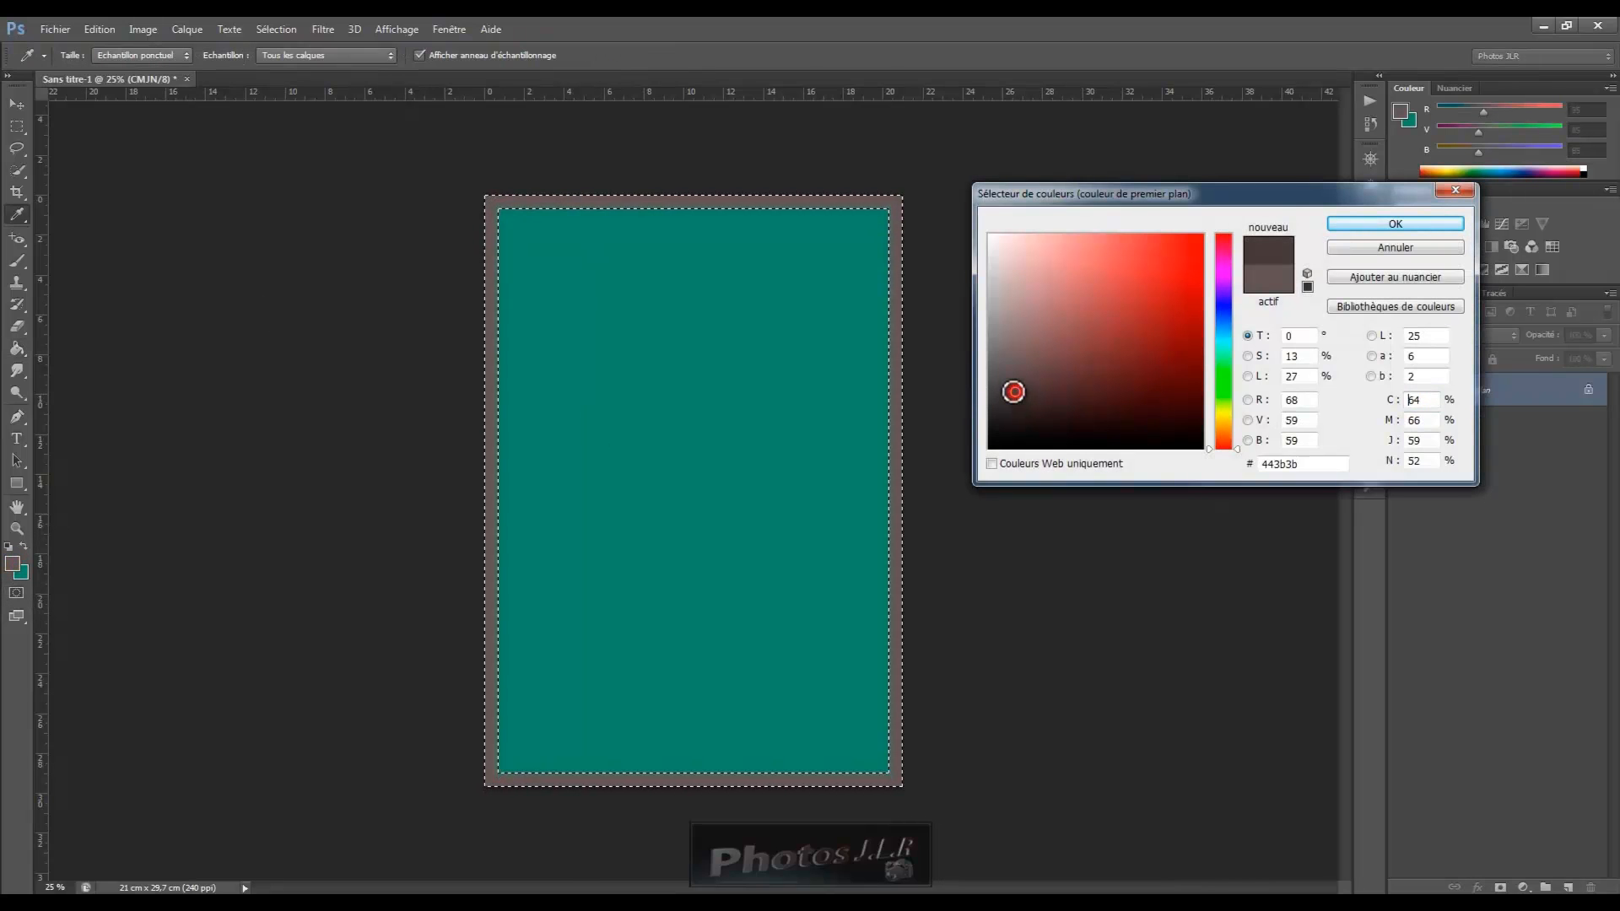
click(1384, 223)
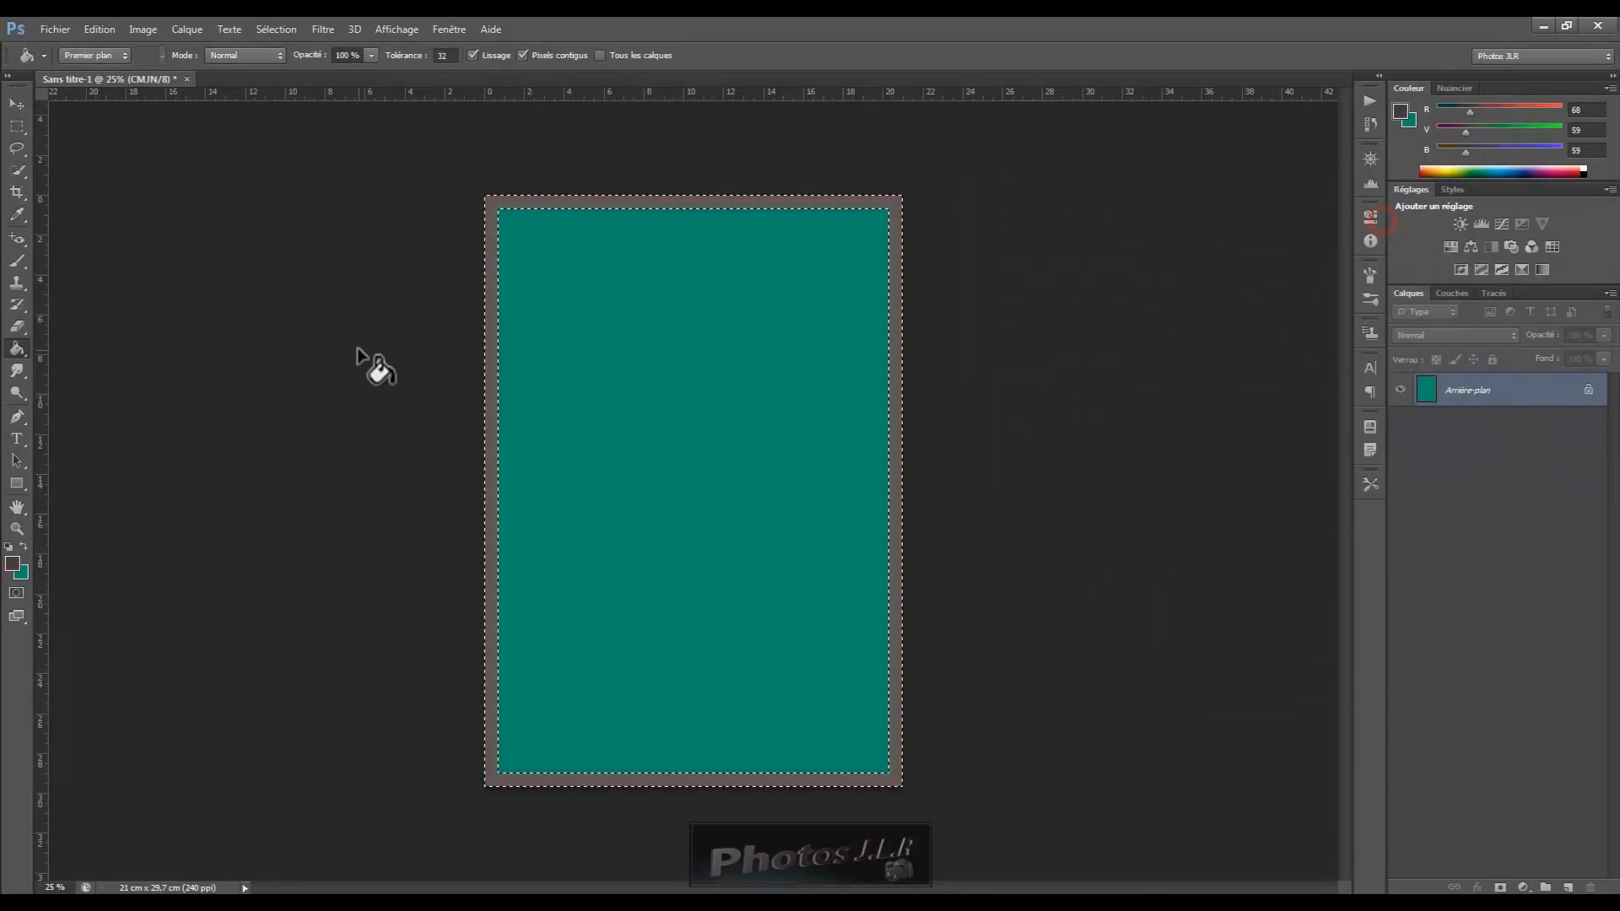
click(528, 202)
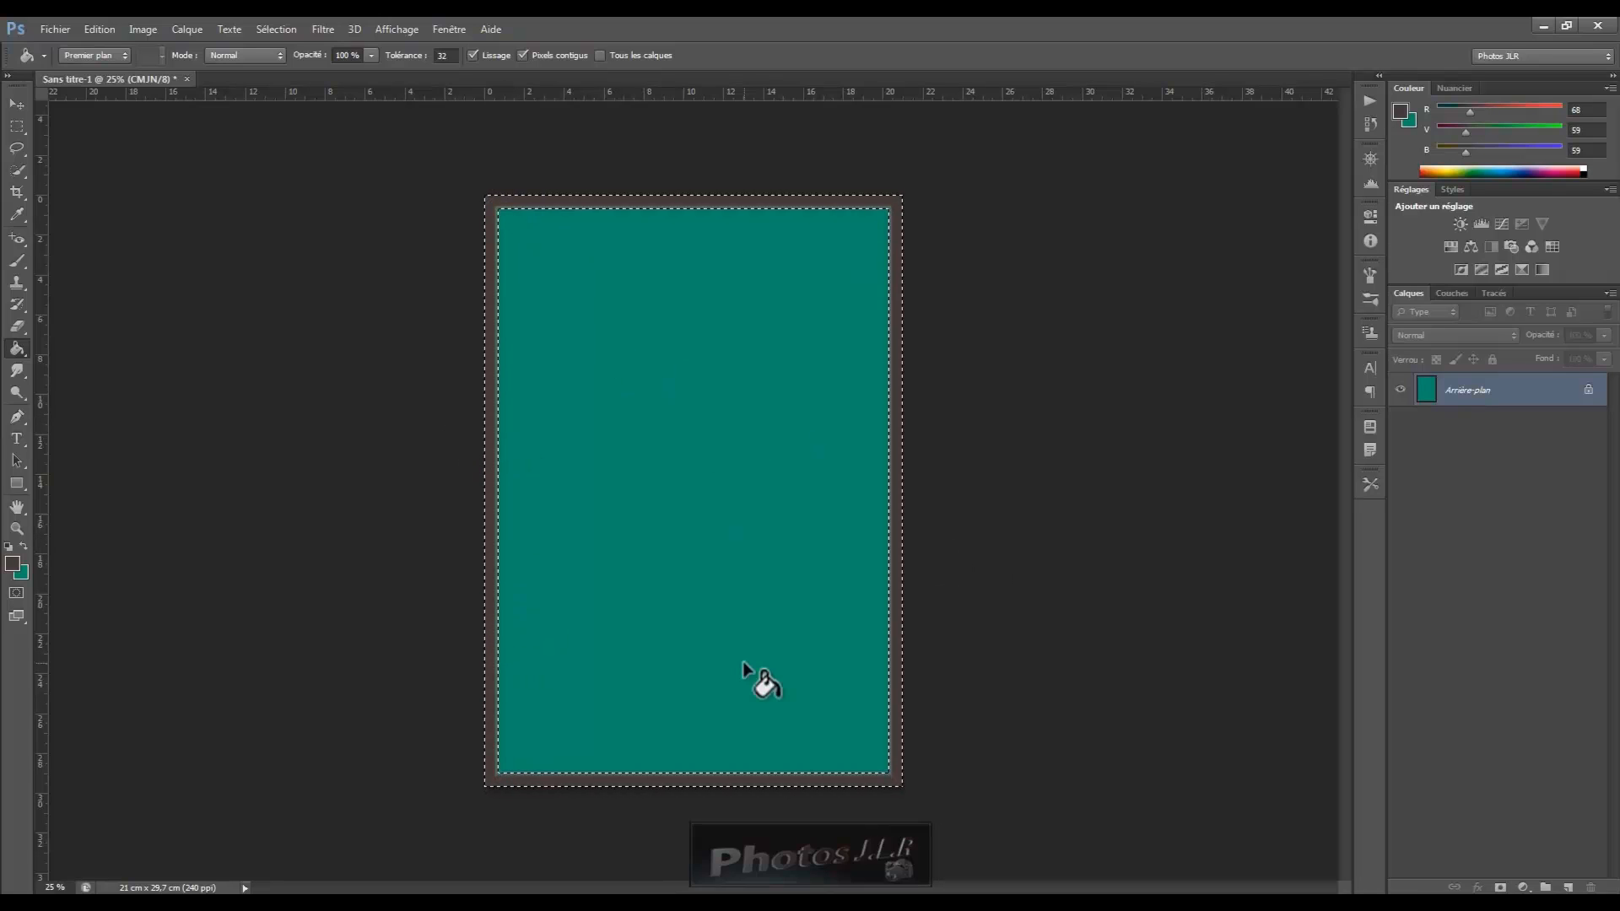
click(273, 29)
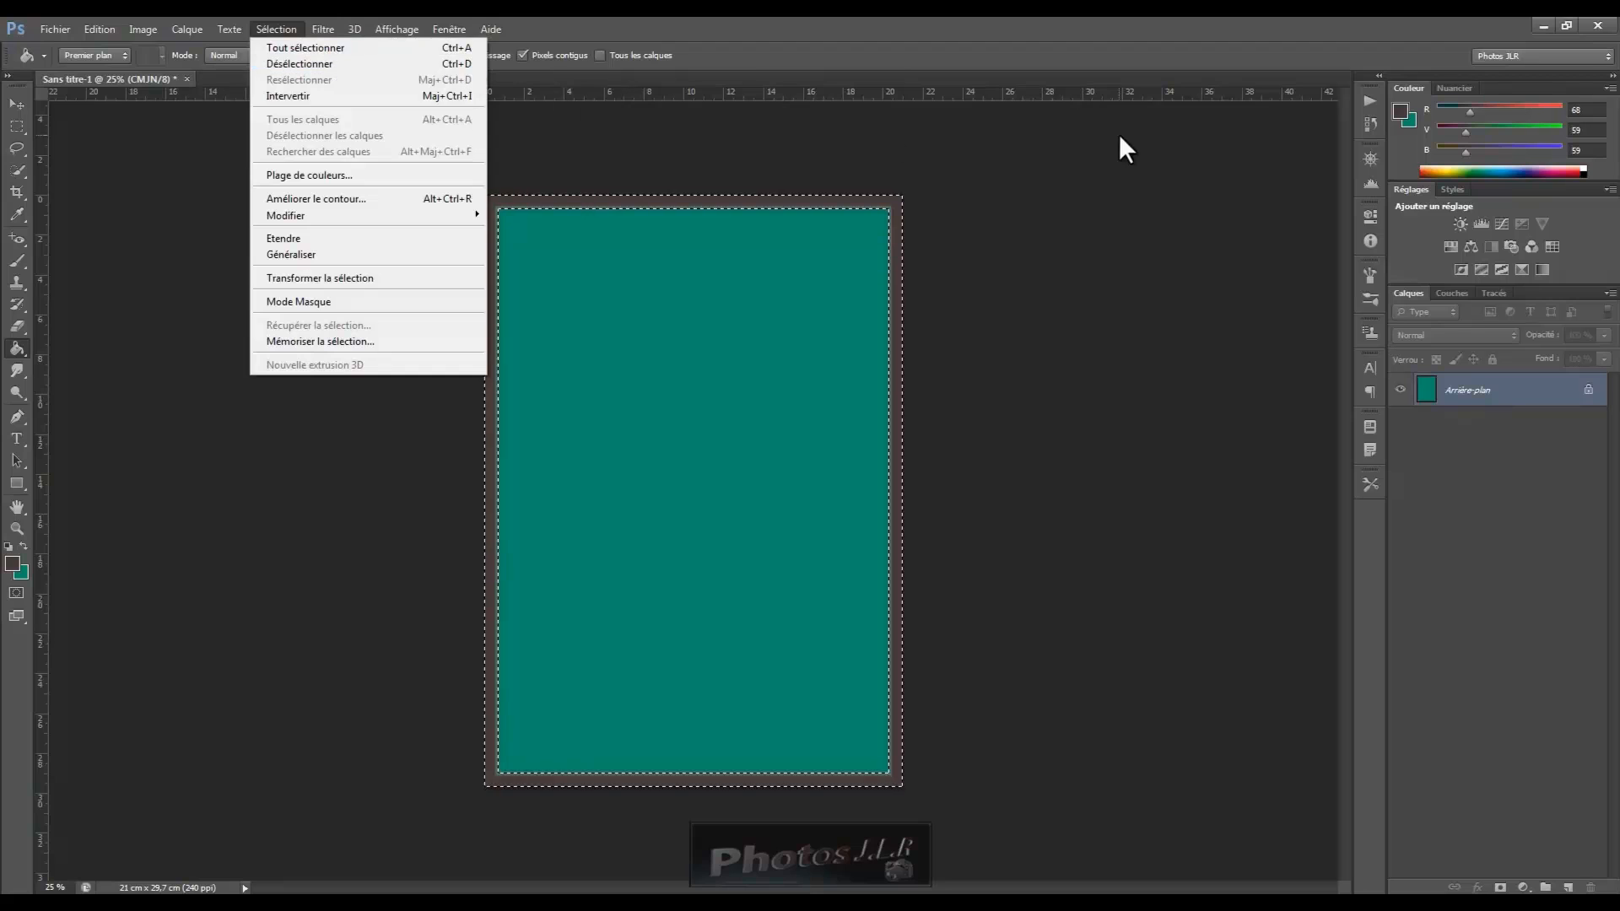
click(462, 63)
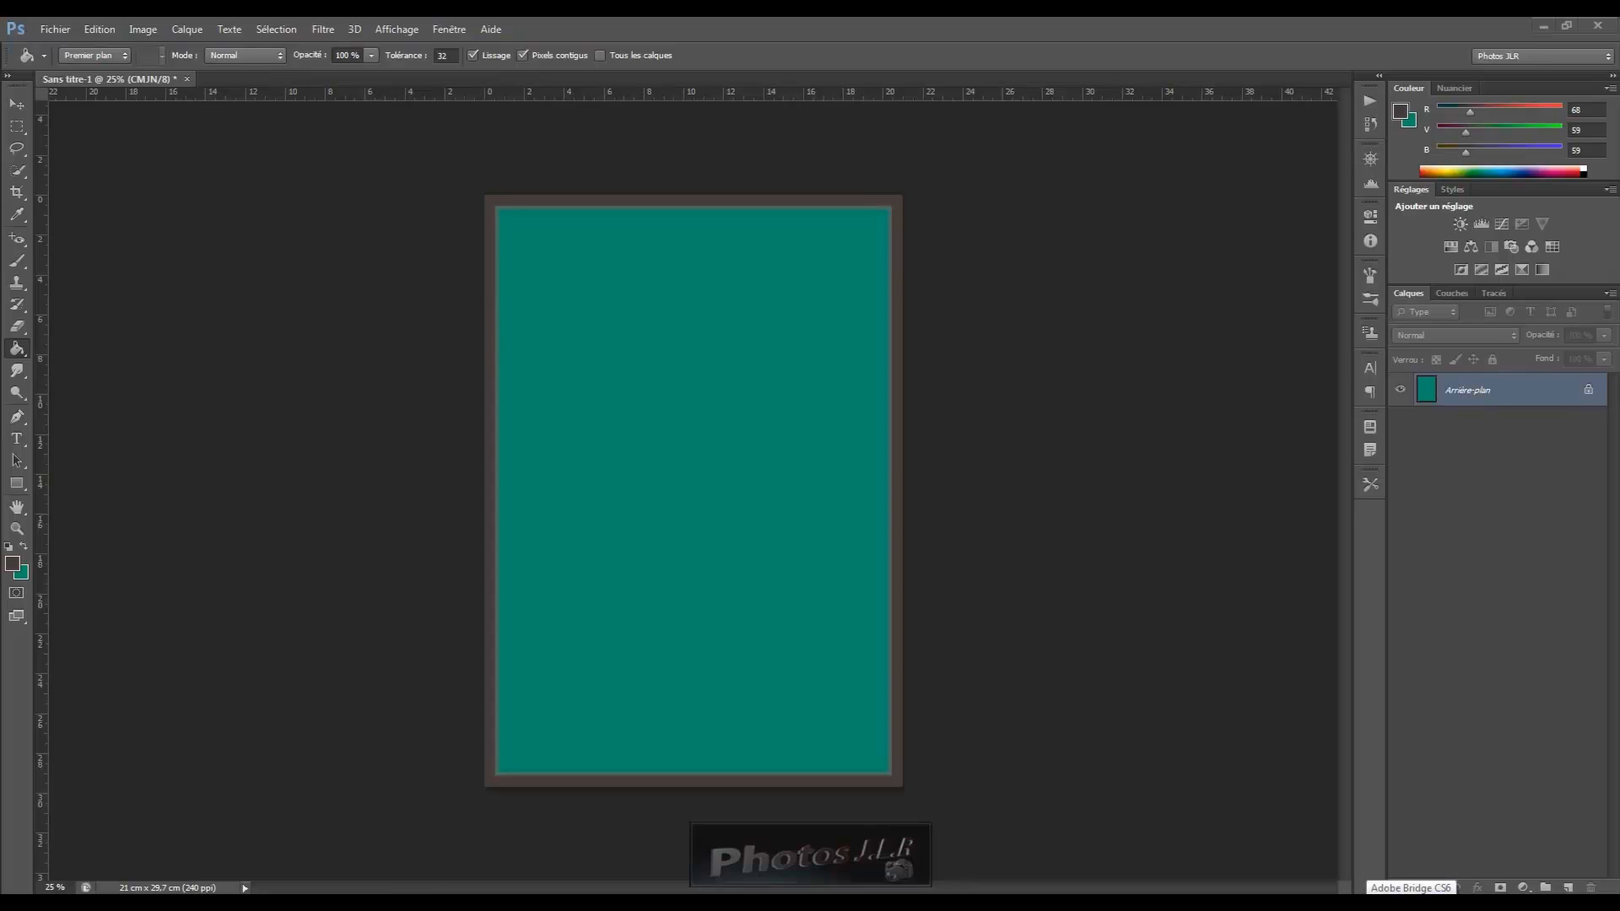
Switch to Adobe Bridge and, in the browser, look through the Actualités page of the Photos JLR site, including its featured downloads, before closing it
click(1396, 903)
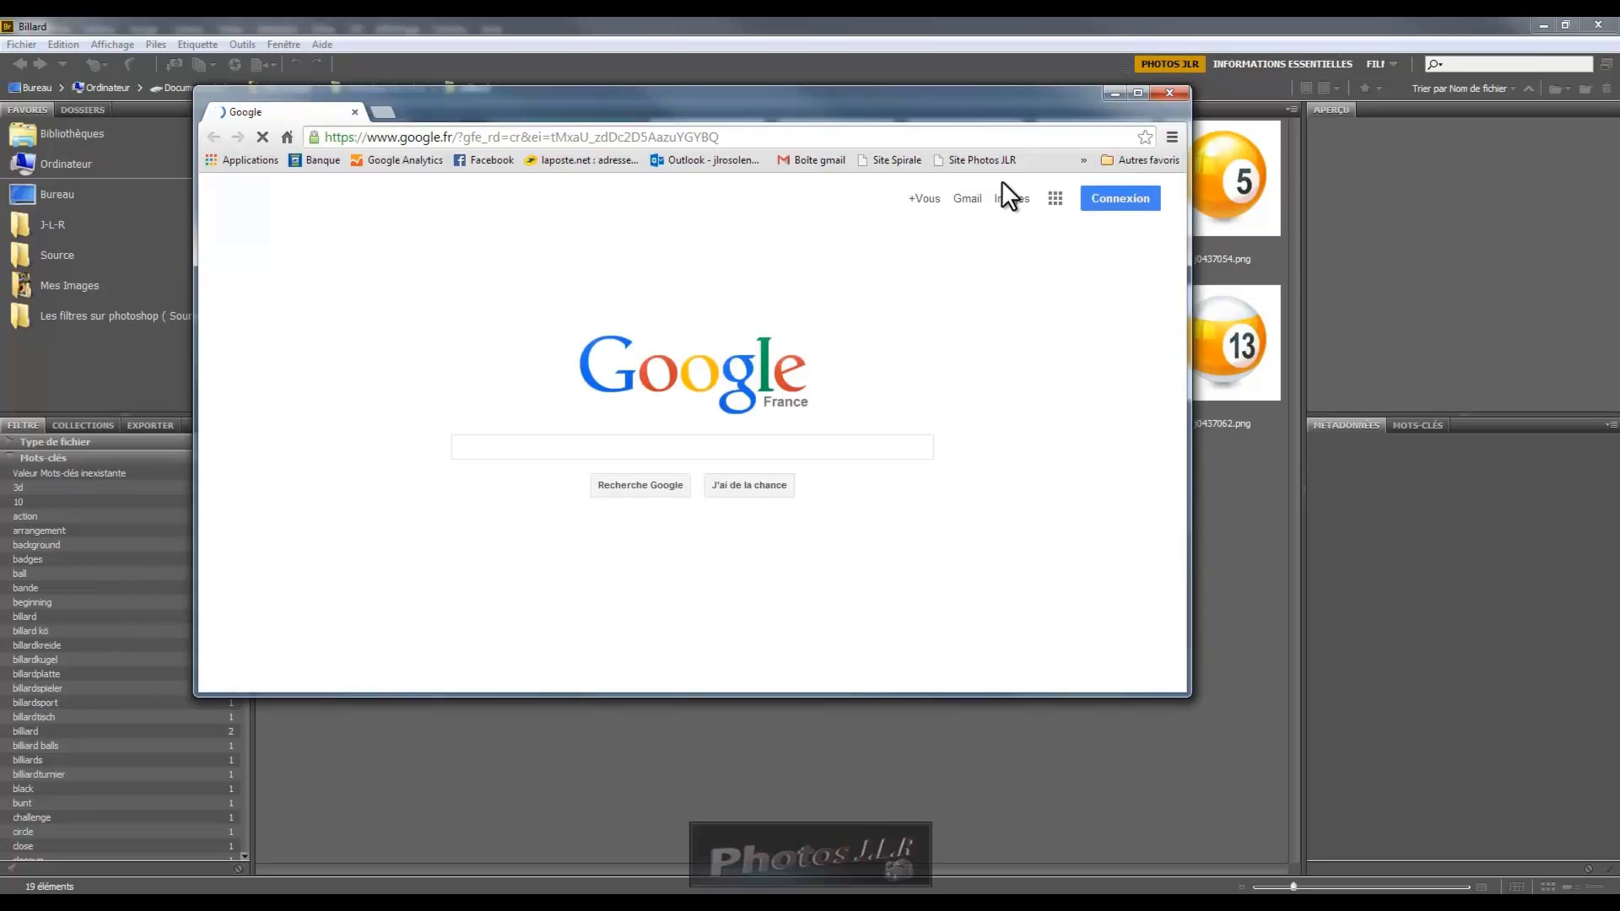
click(981, 160)
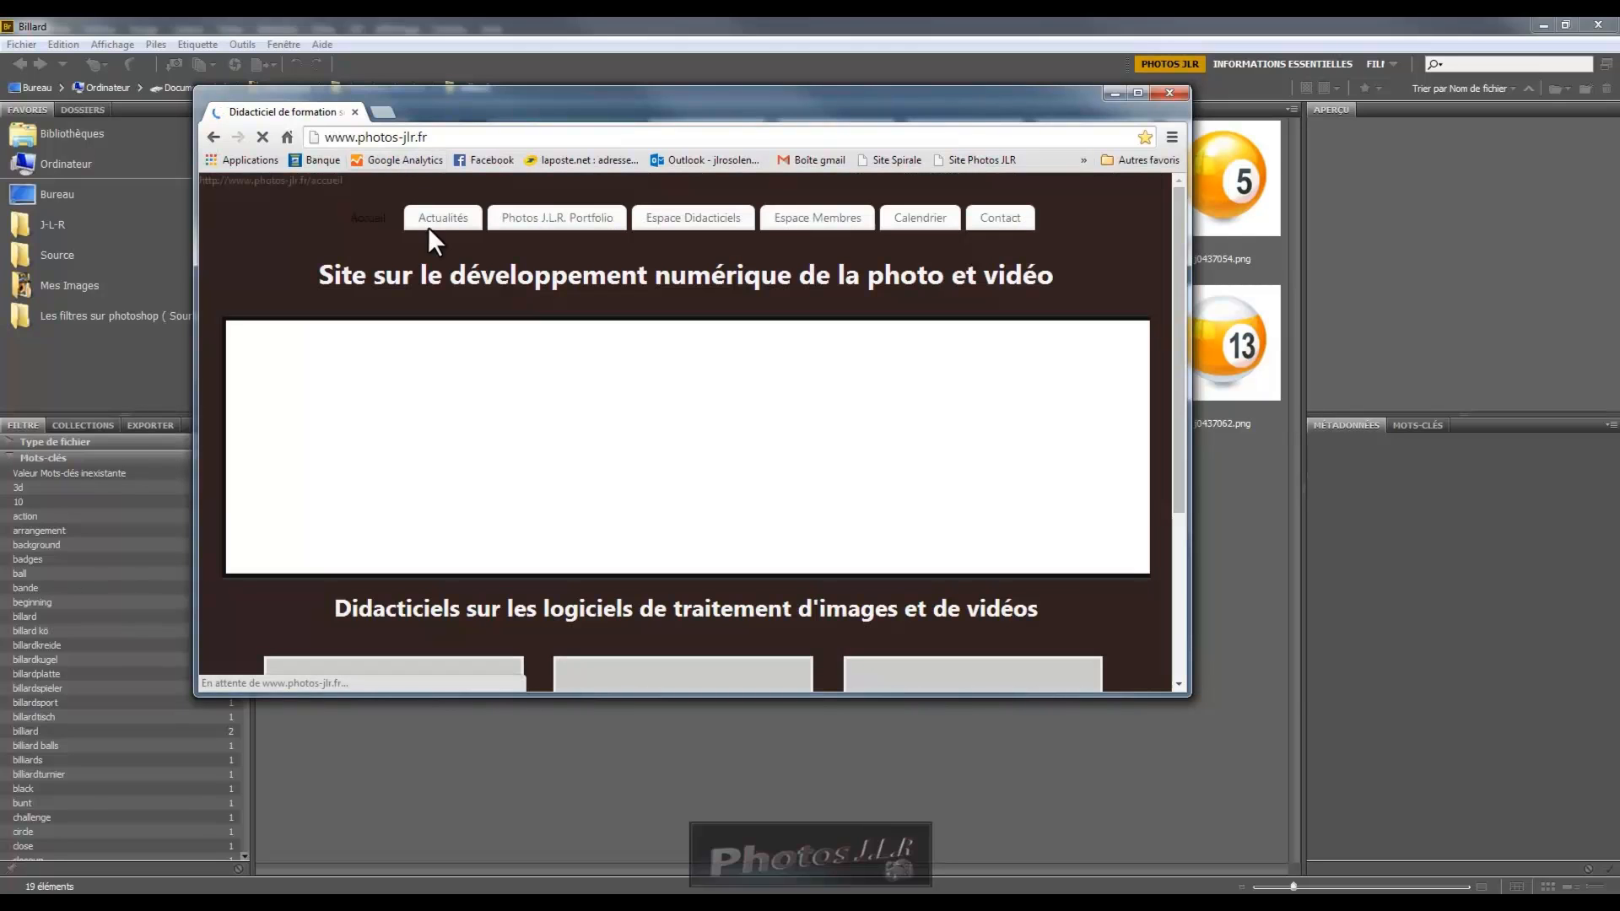
click(441, 220)
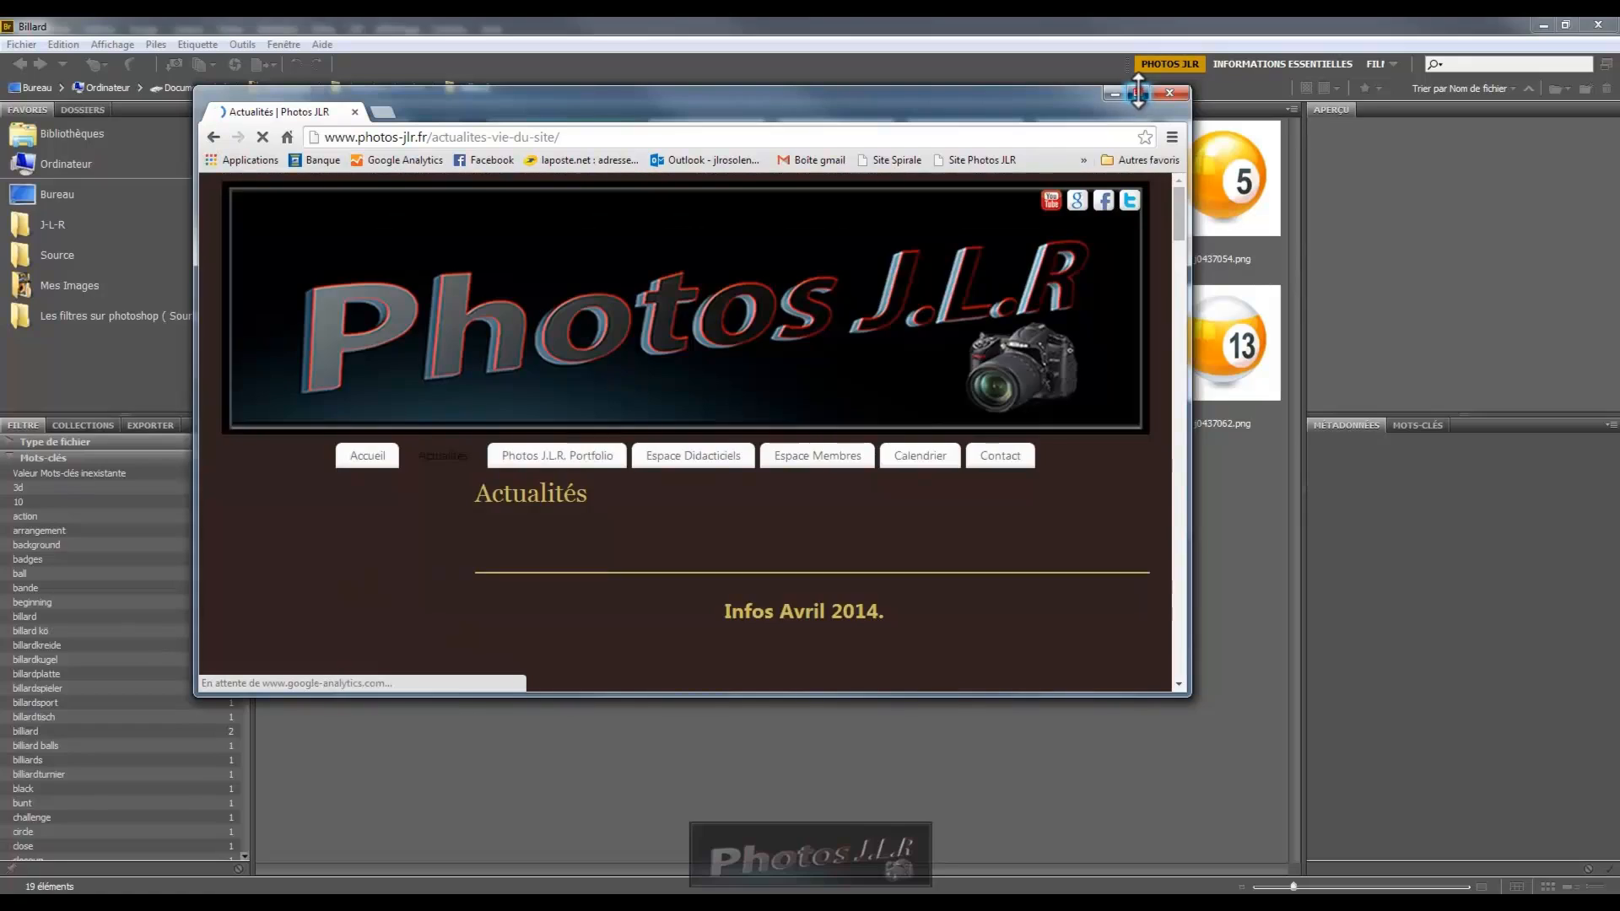
click(1138, 93)
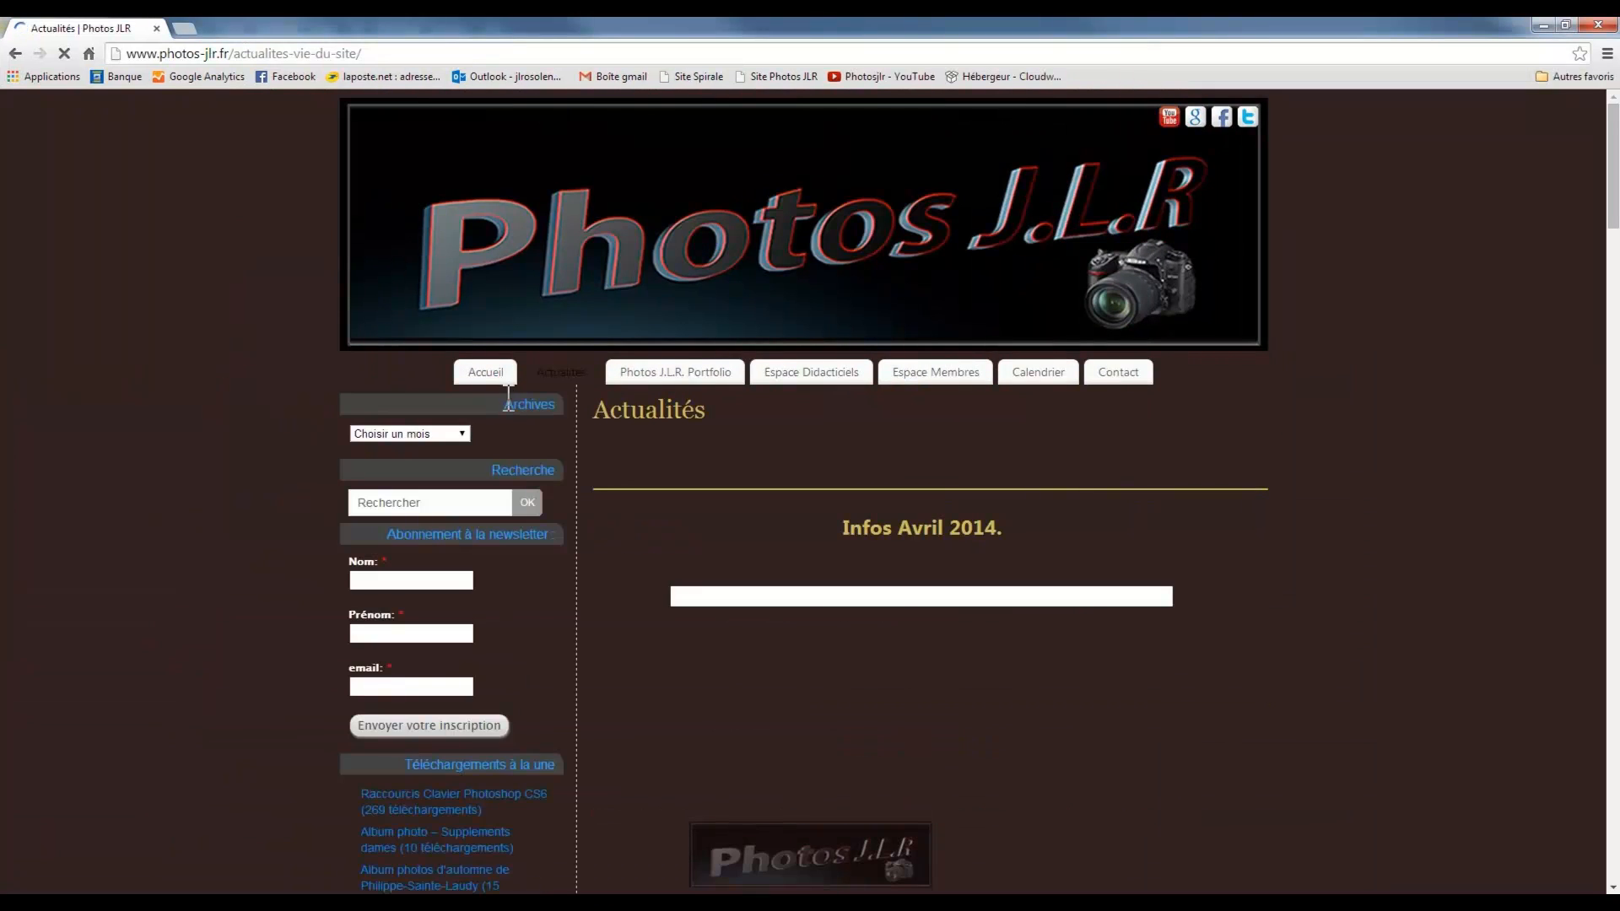
scroll(463, 622, down, 1)
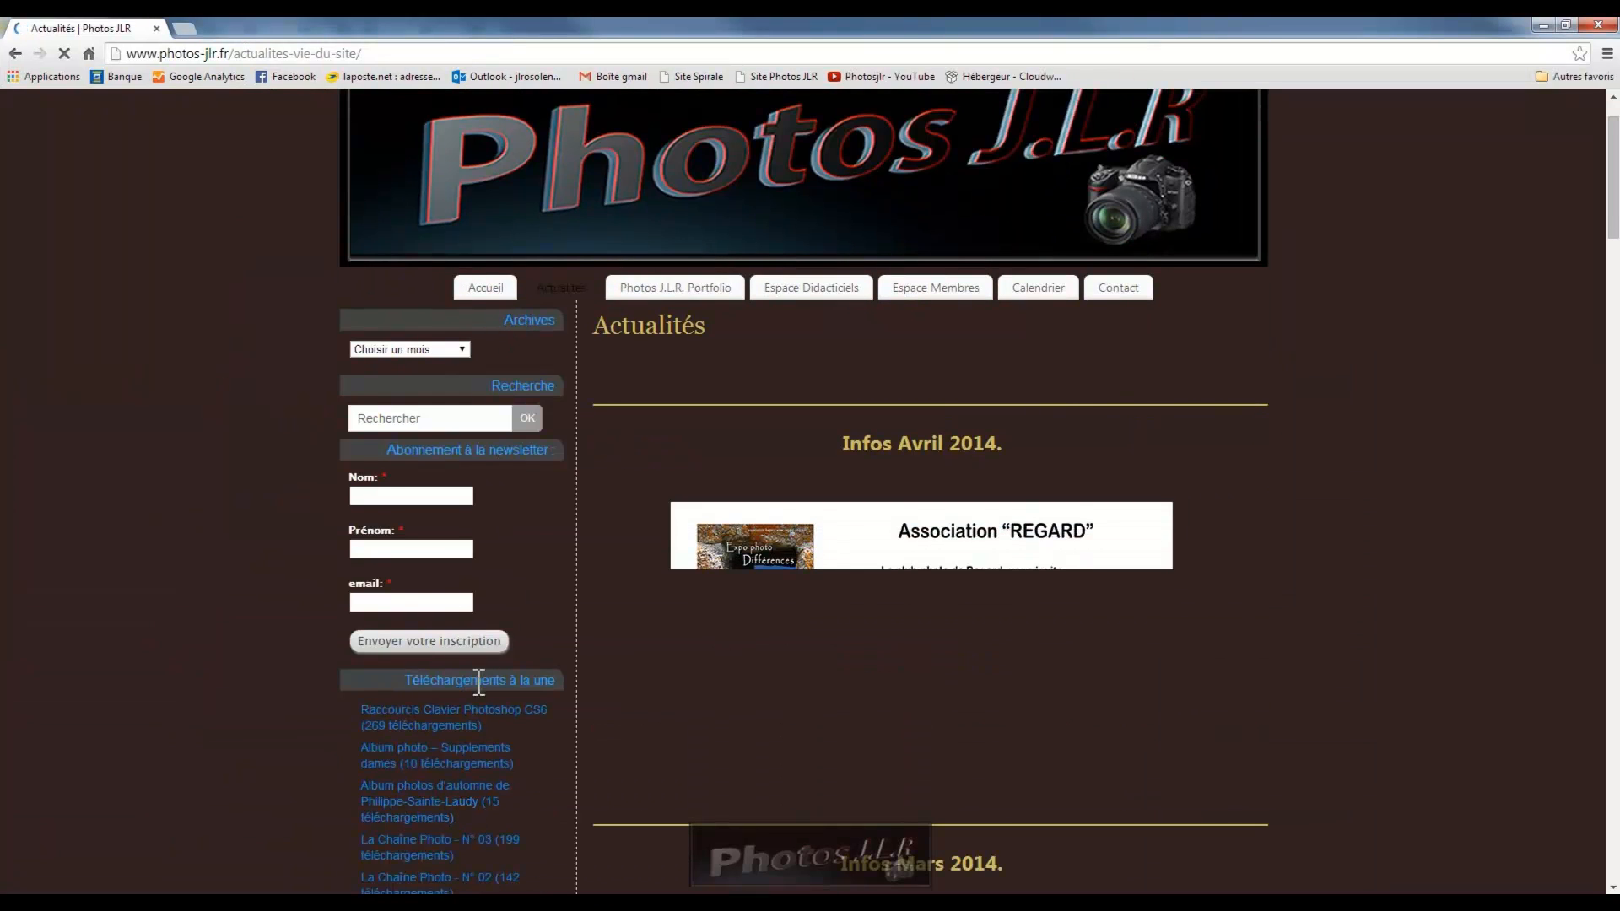
scroll(432, 725, down, 1)
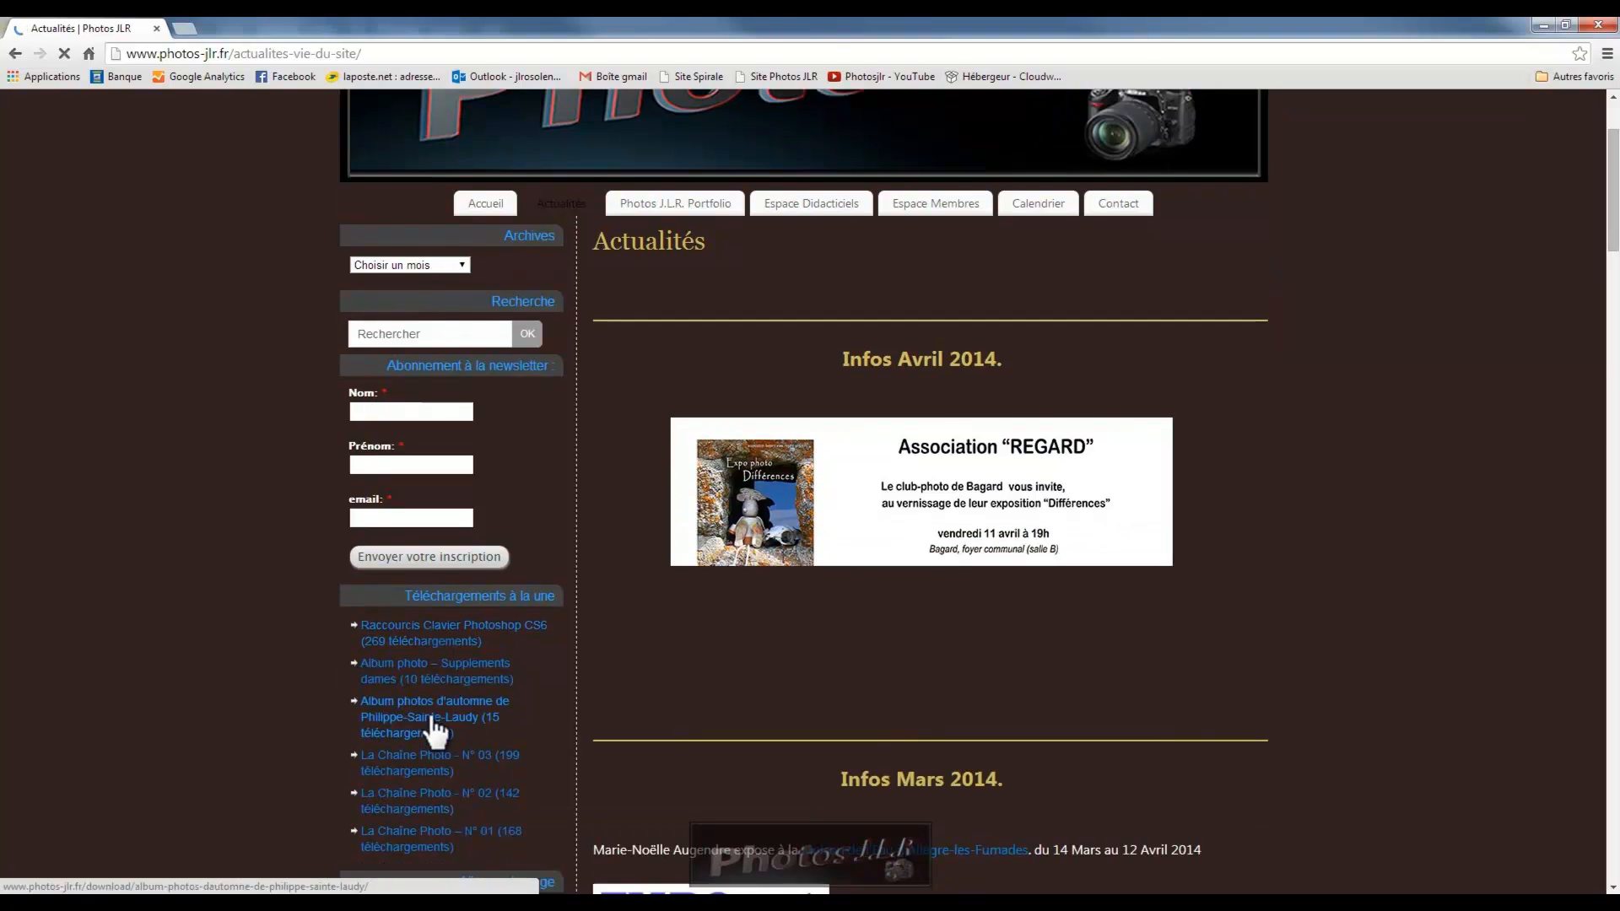
scroll(430, 719, down, 2)
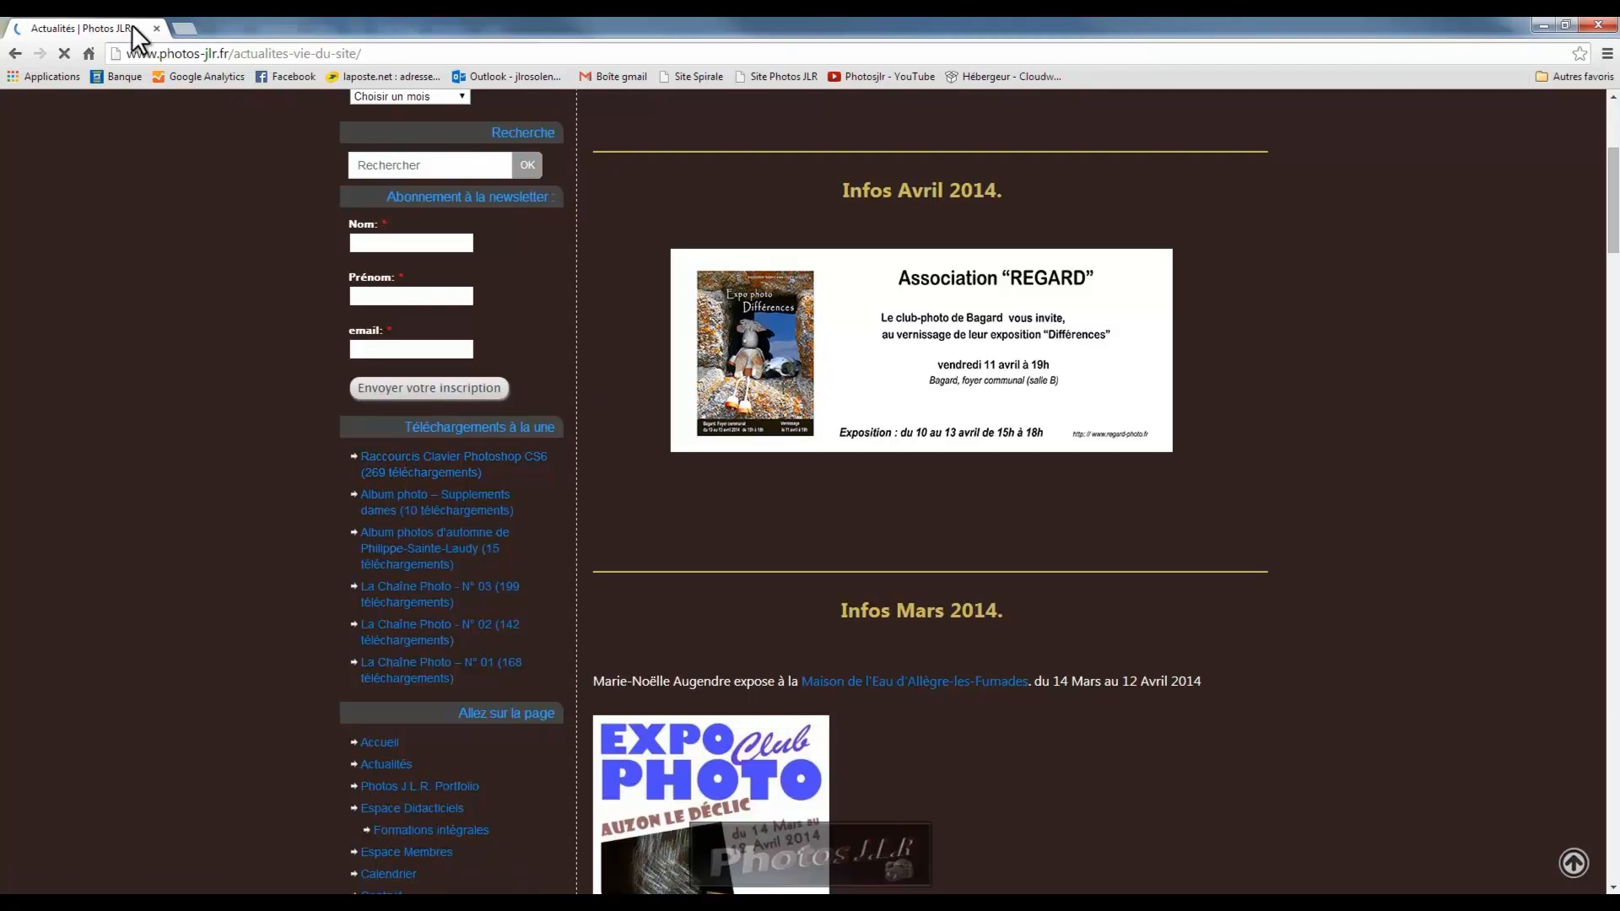
click(158, 27)
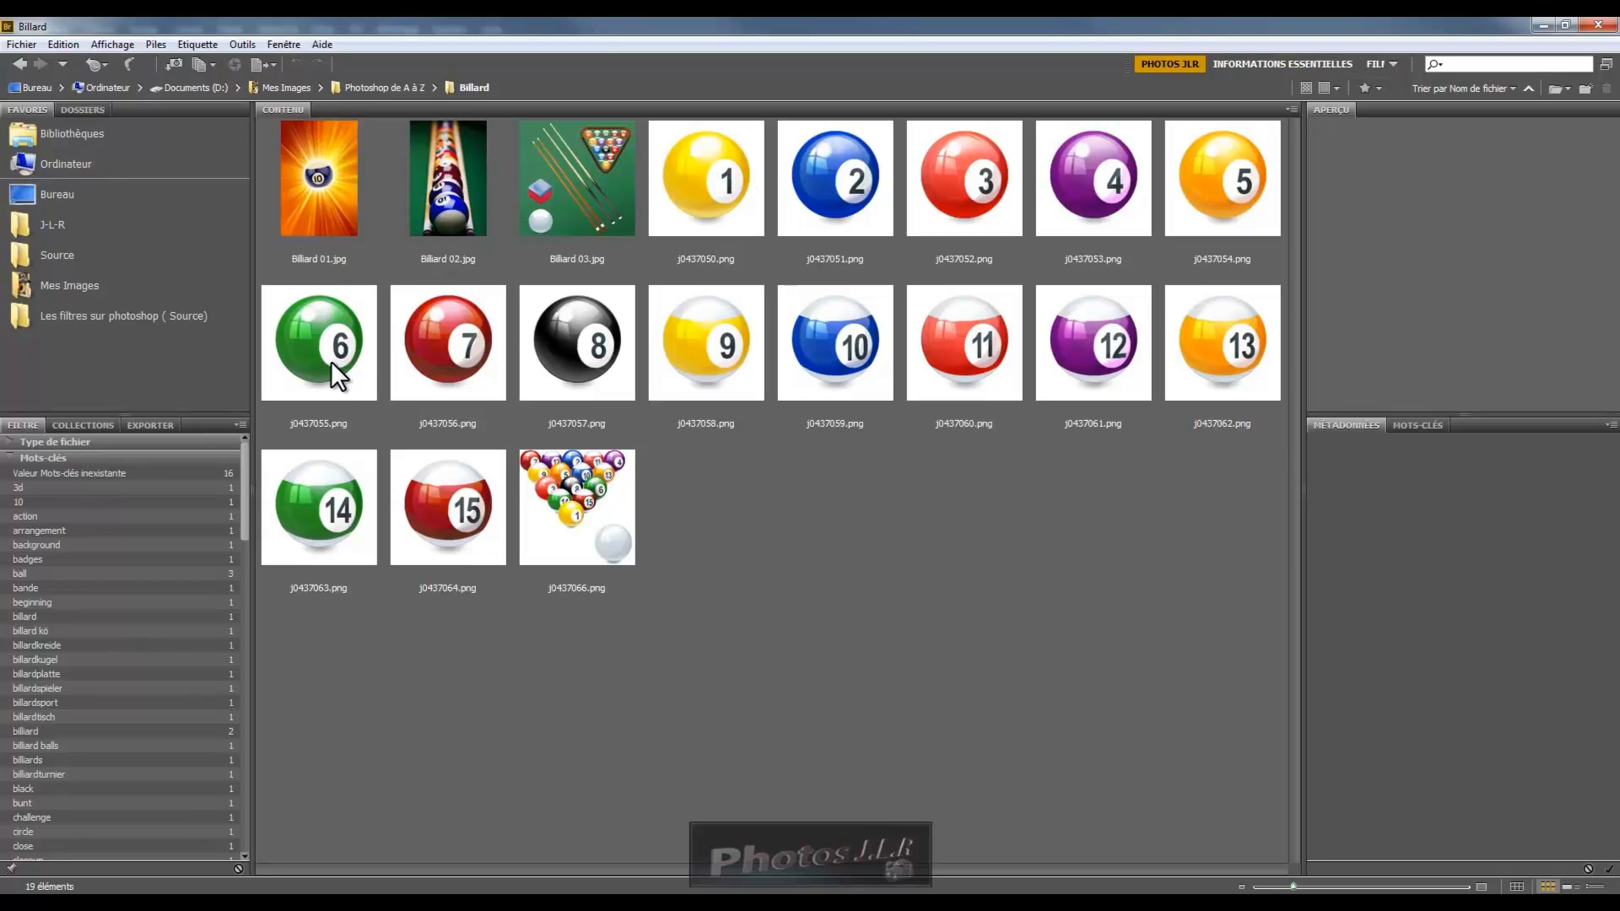
In Bridge, select the billiard ball images 1 to 6 (j0437050.png to j0437055.png) and open them with Adobe Photoshop CS6
click(713, 190)
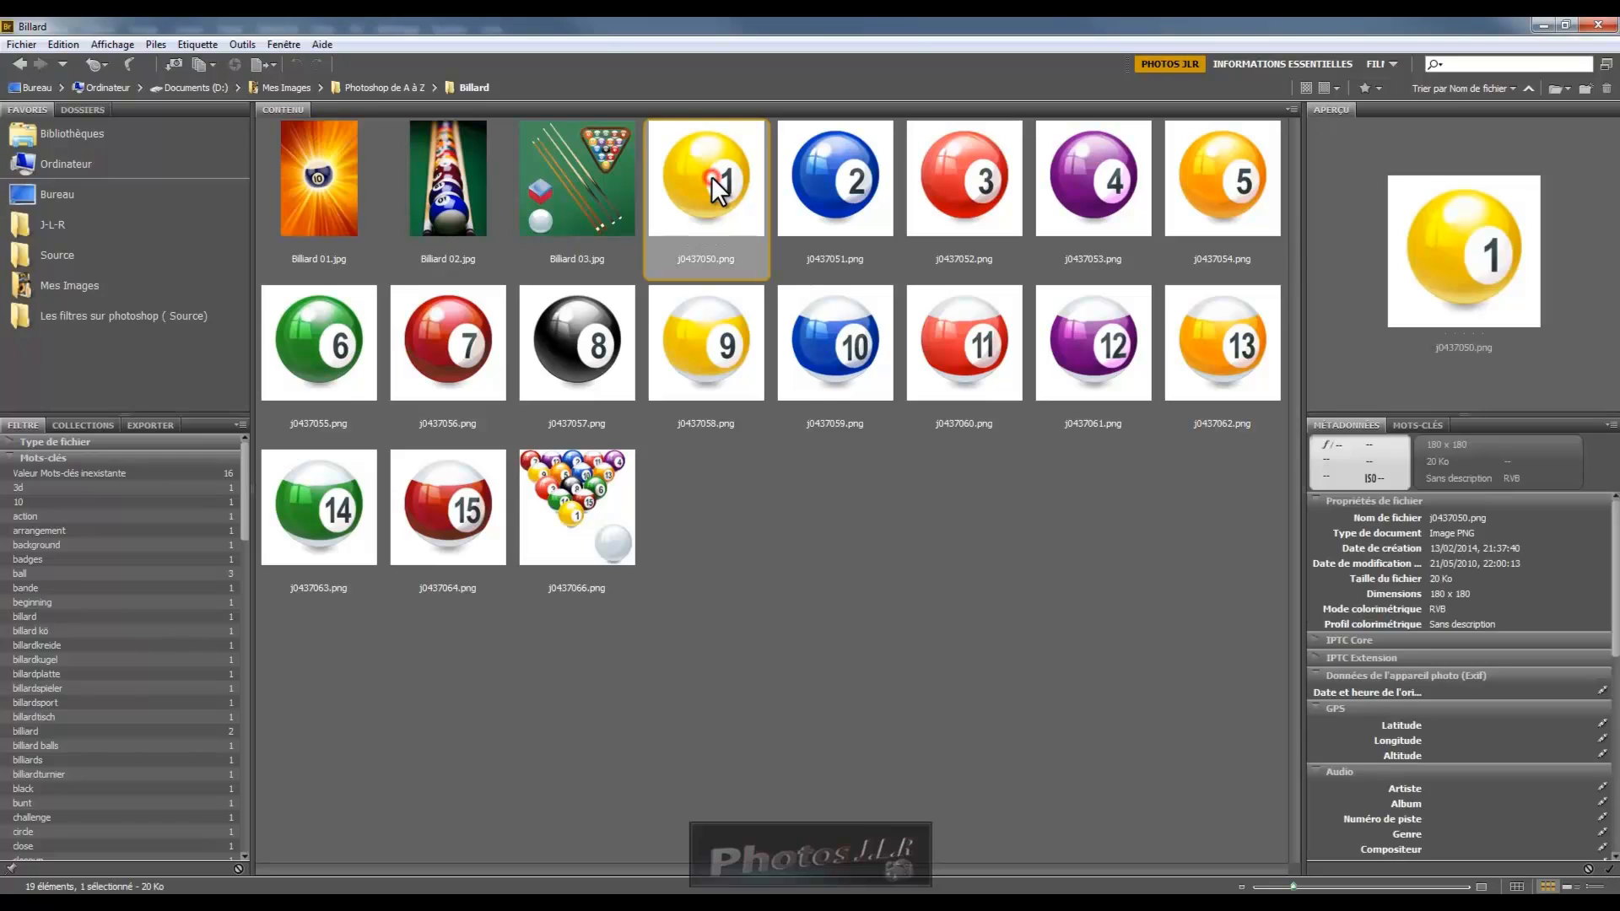
shift+click(319, 355)
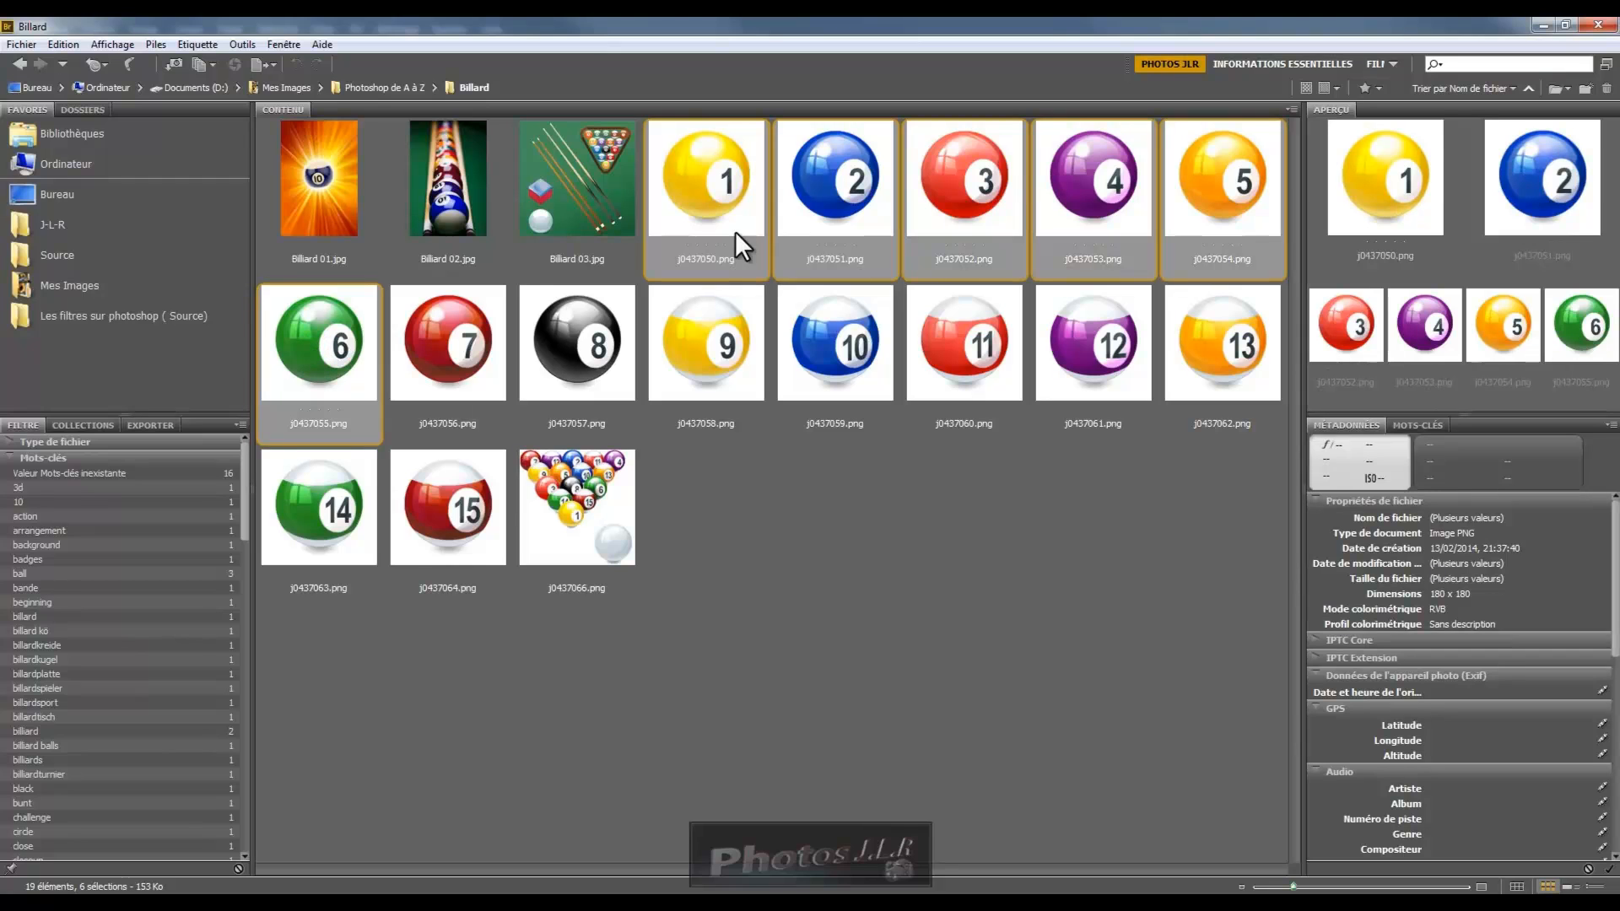
right_click(726, 206)
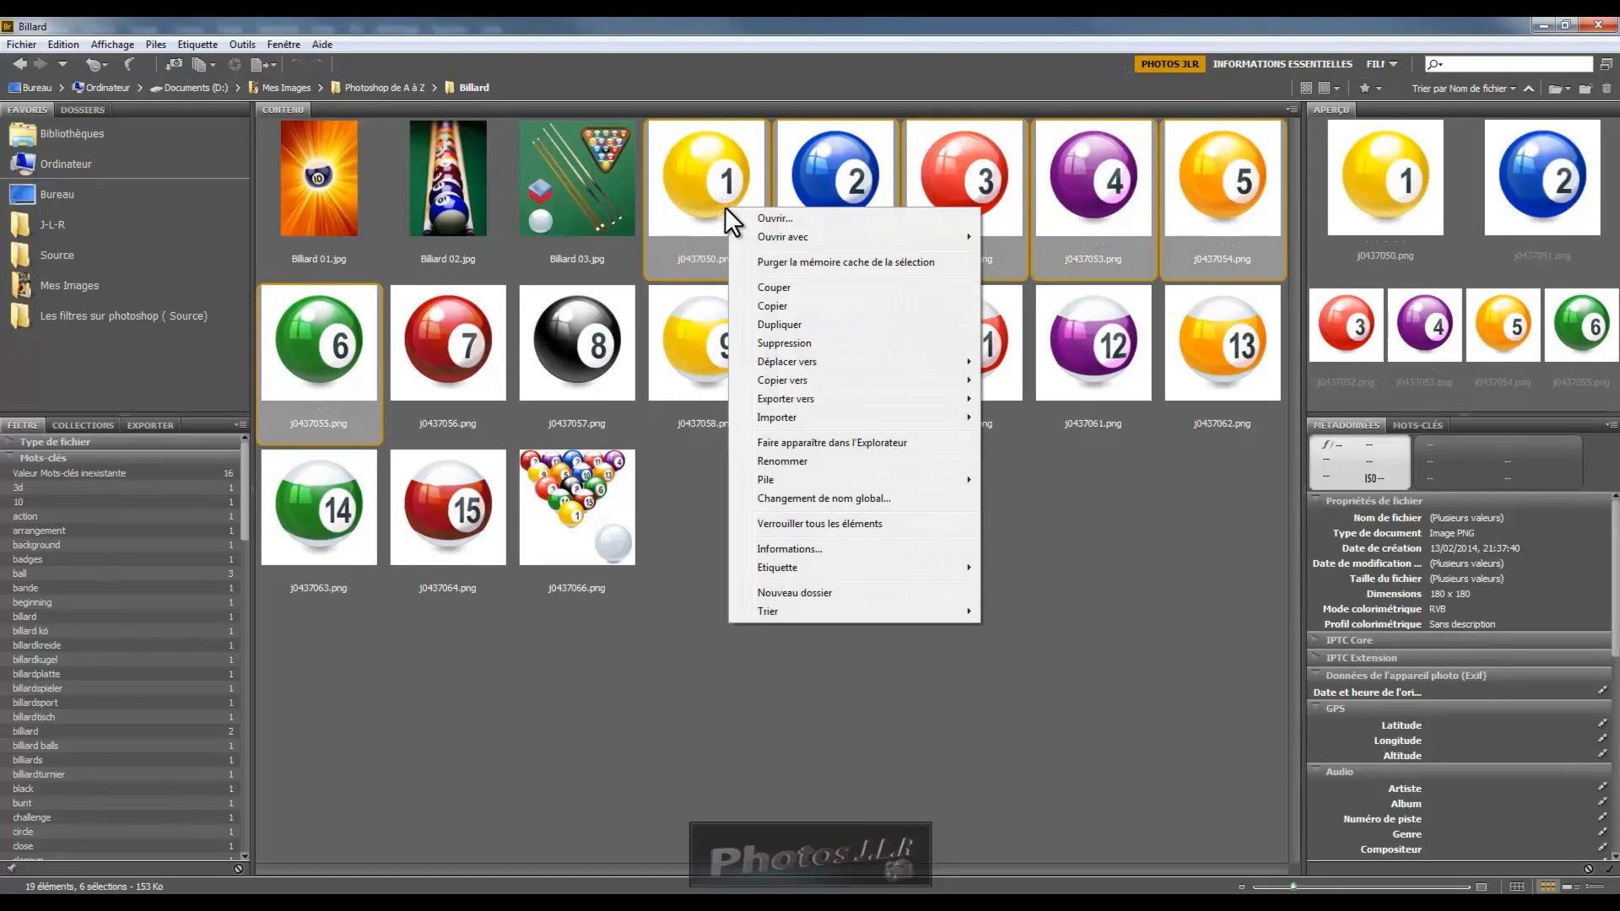
mouse_move(764, 237)
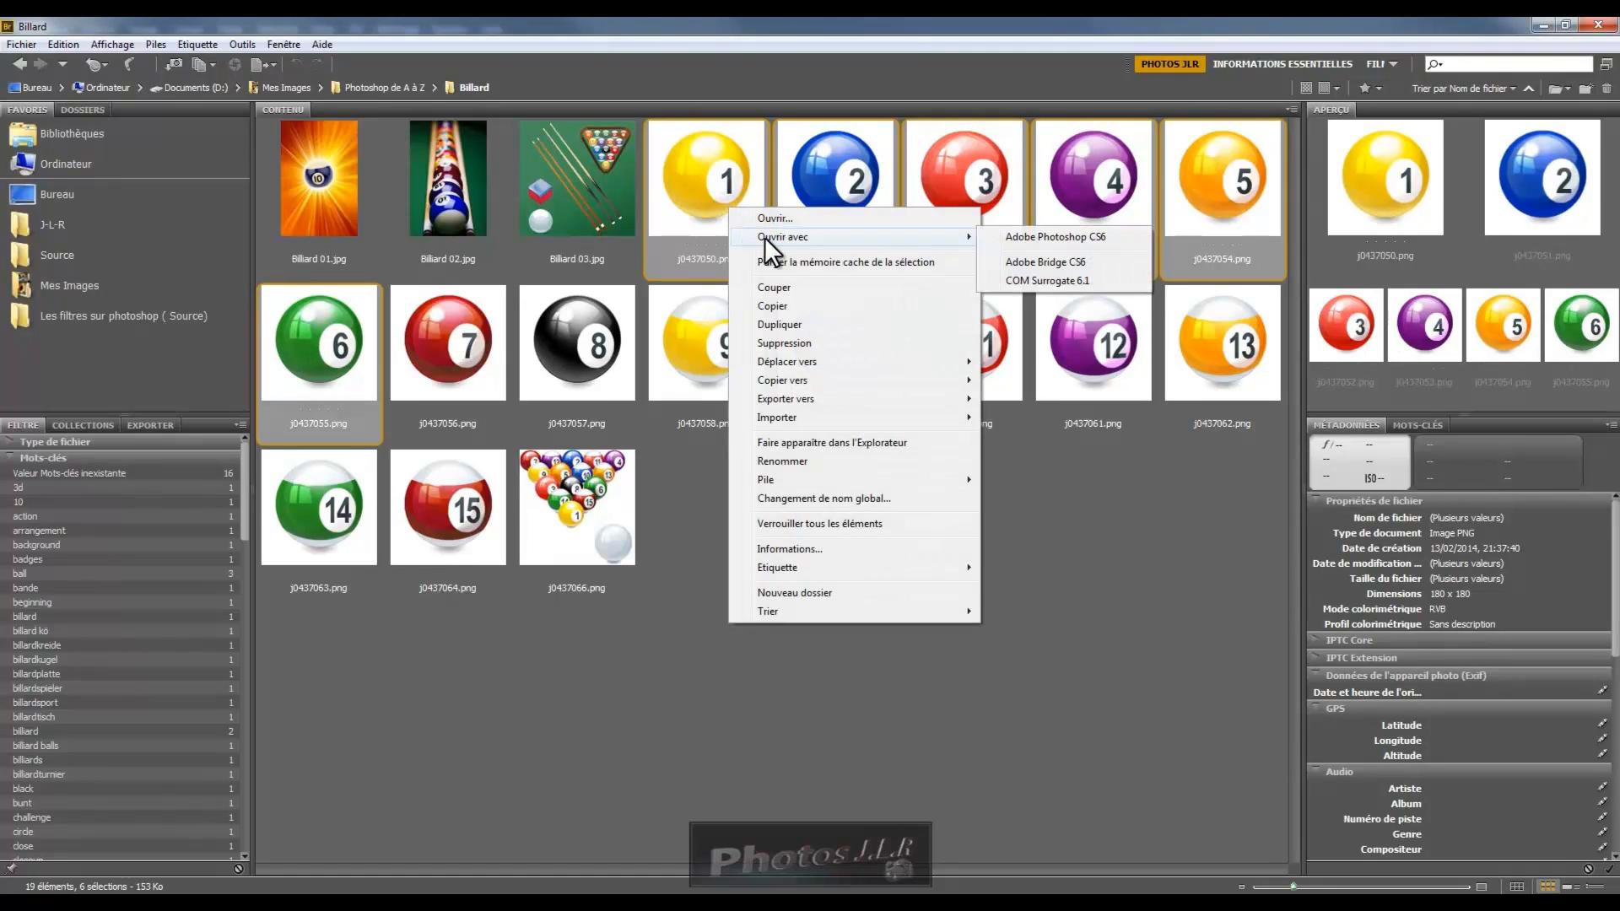
click(1101, 237)
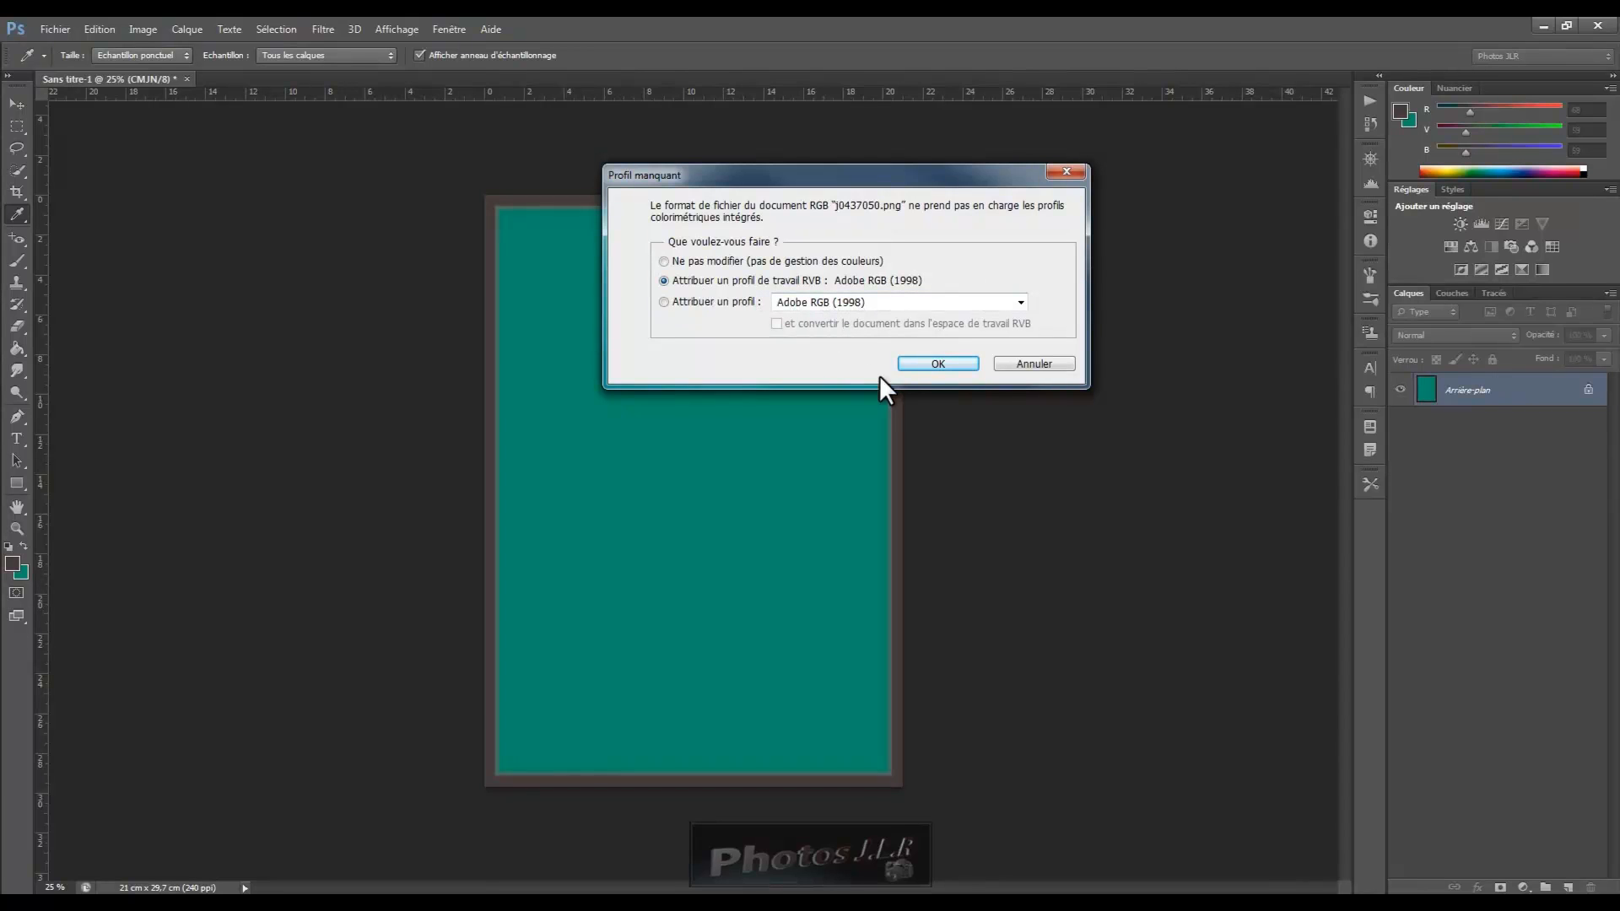
Assign the working RGB profile Adobe RGB (1998) to each of the six ball images as they open
click(941, 362)
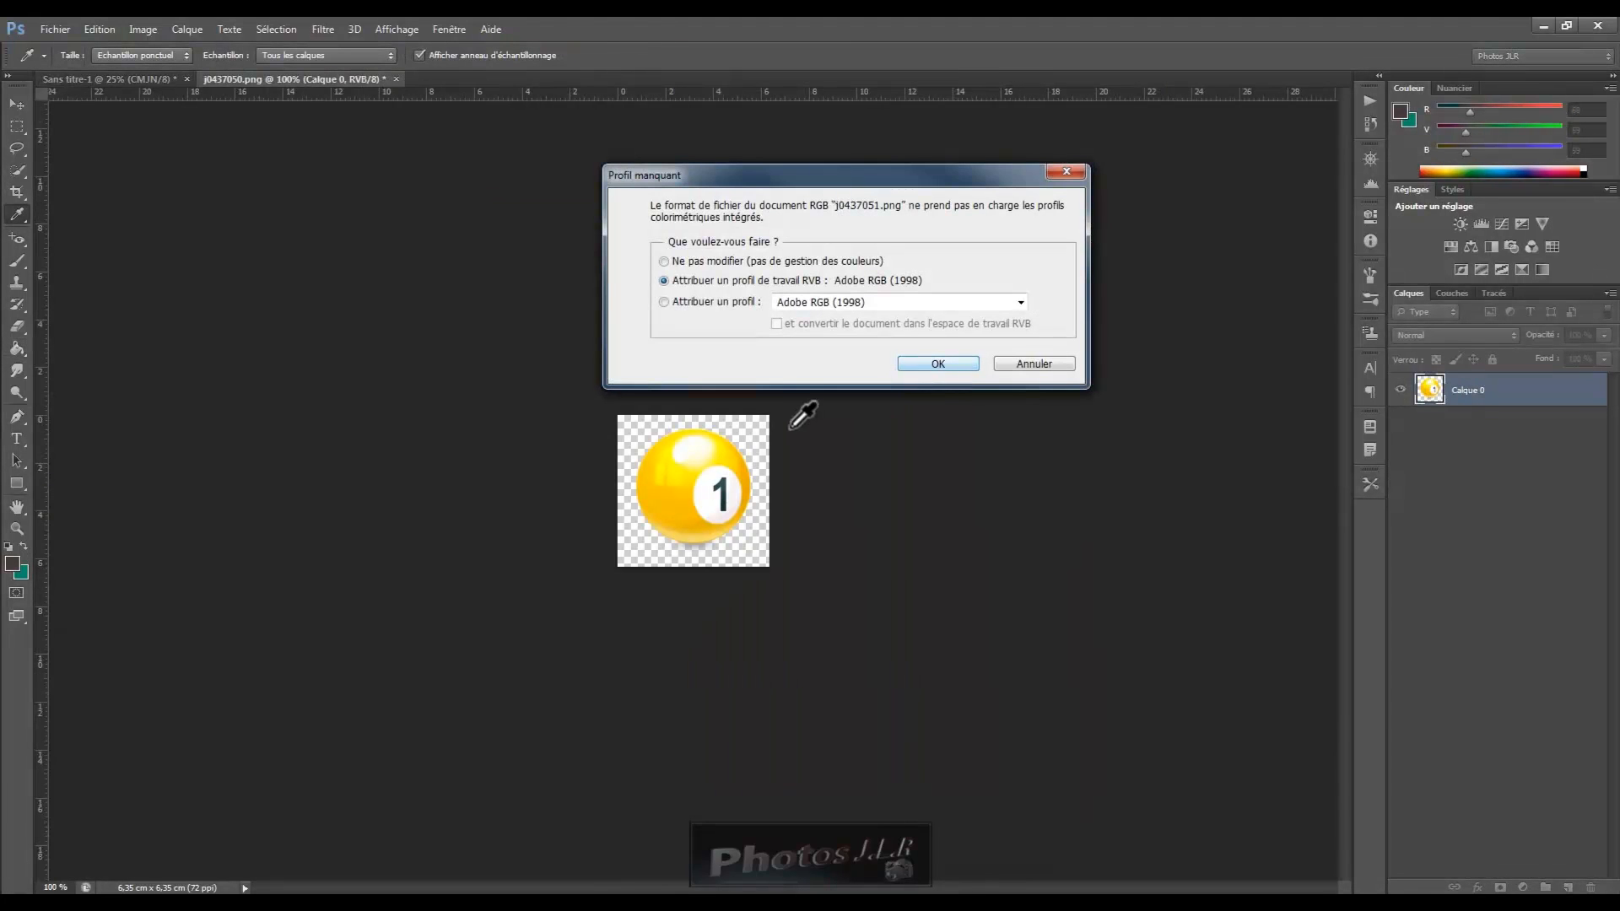
click(939, 365)
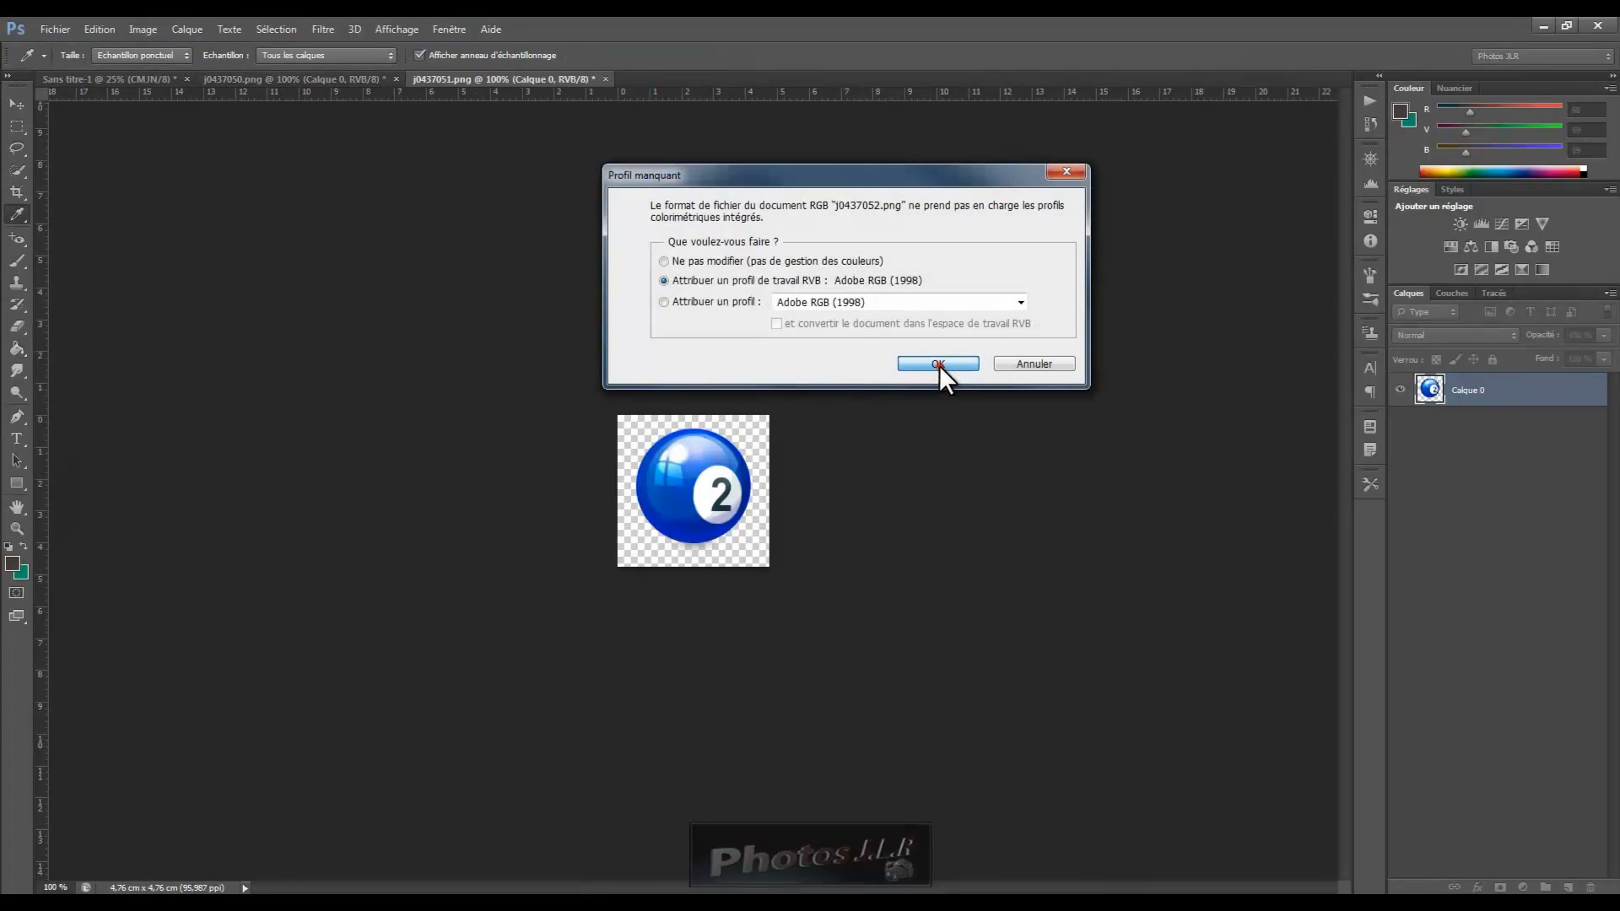
click(939, 364)
click(939, 365)
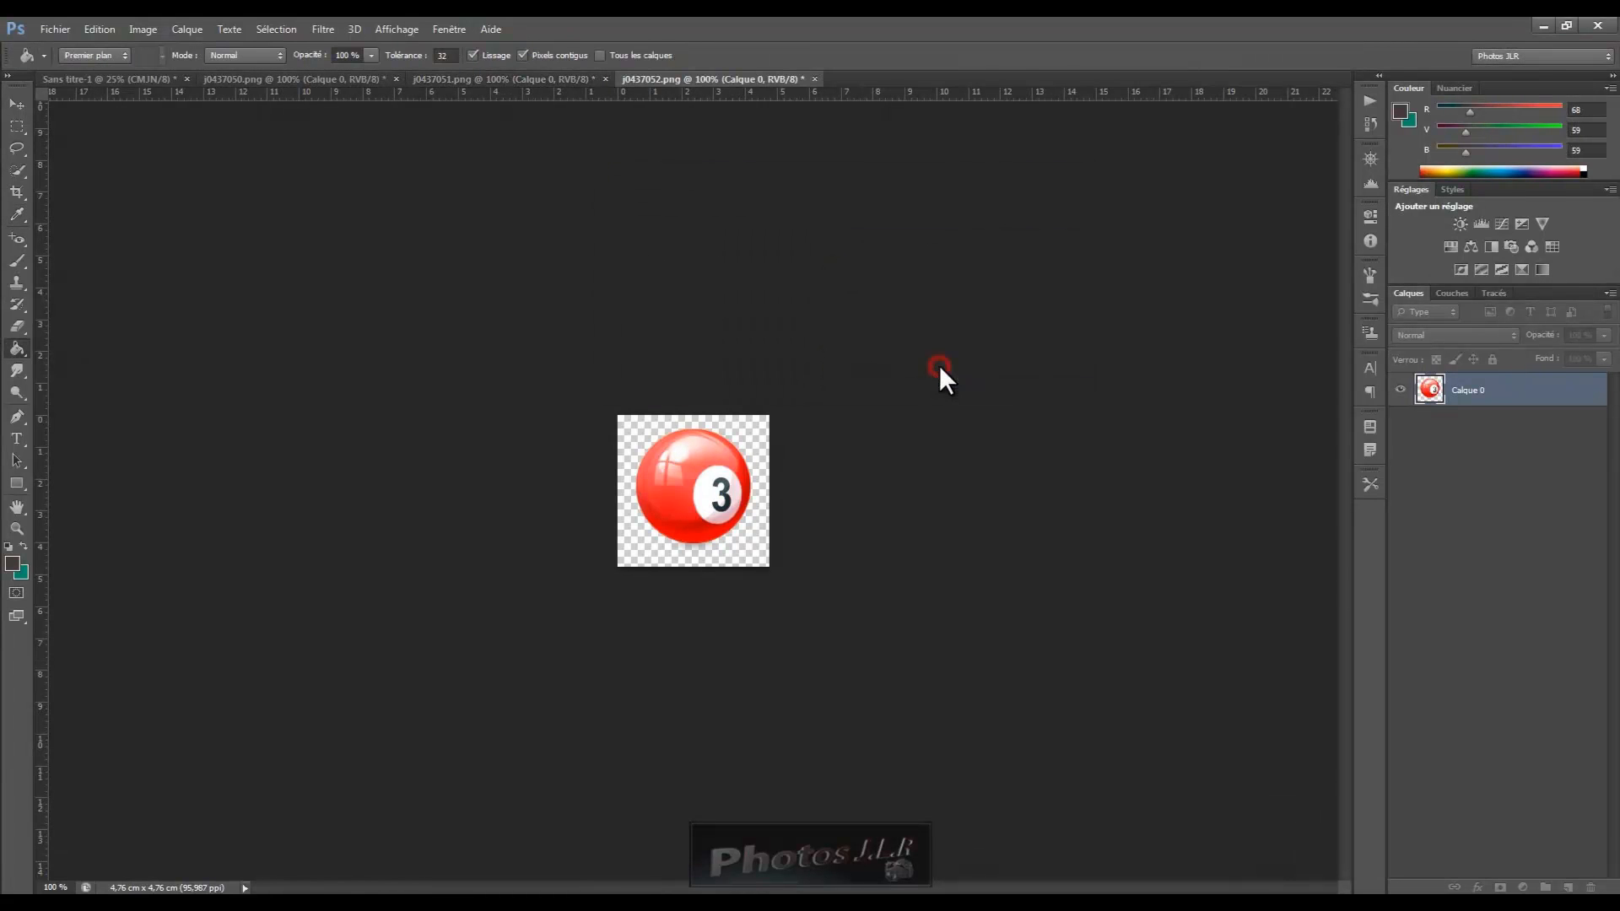
click(939, 367)
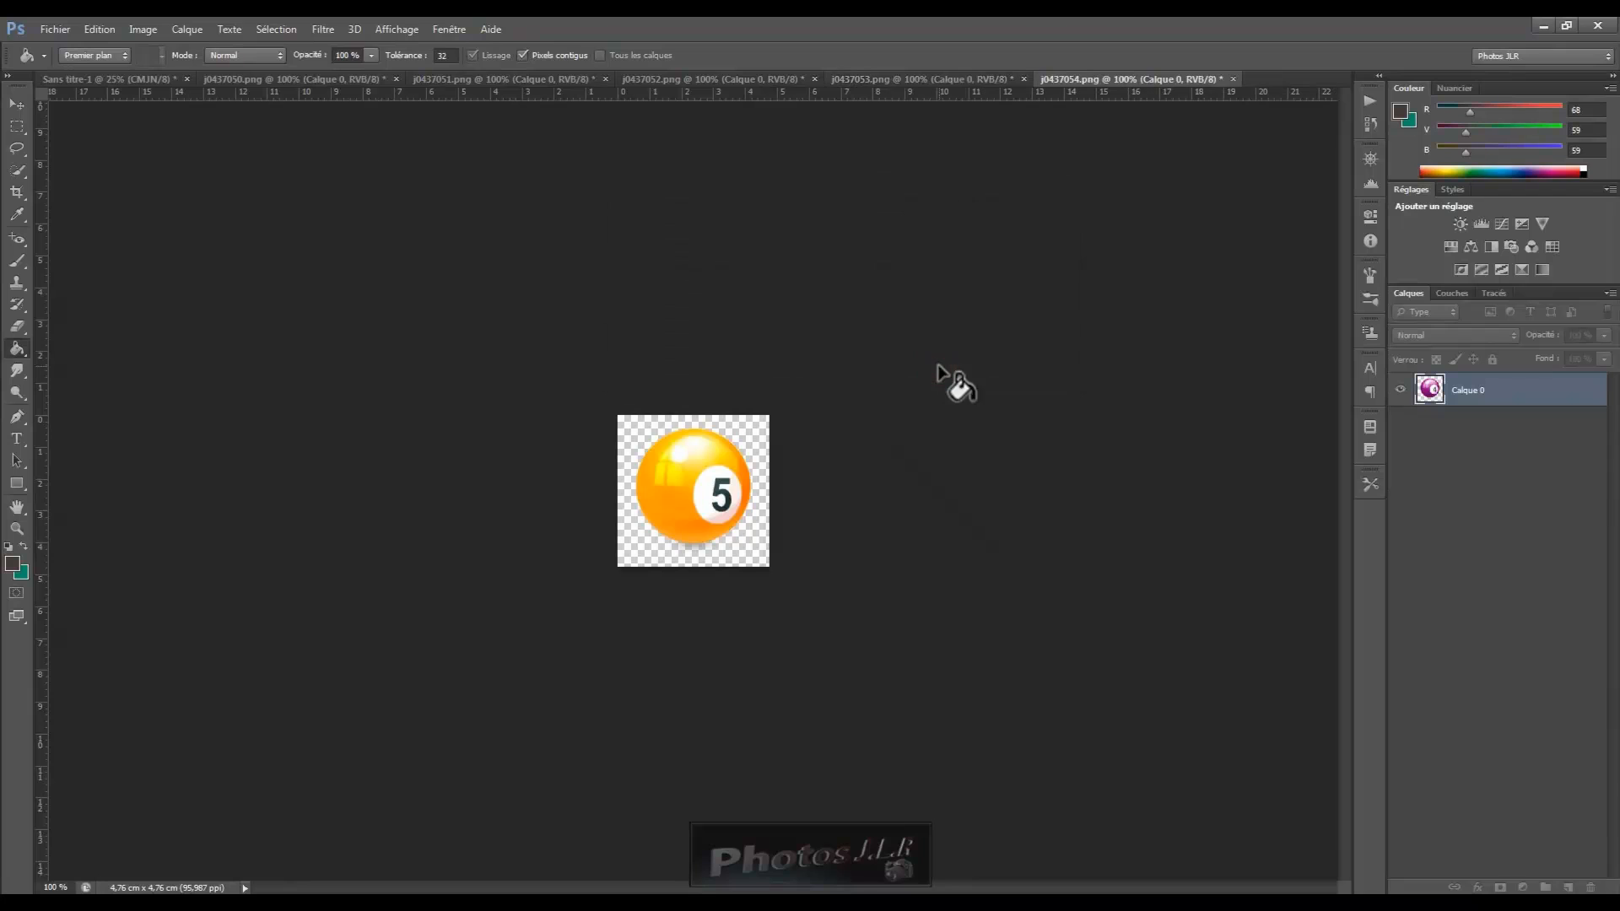
click(940, 366)
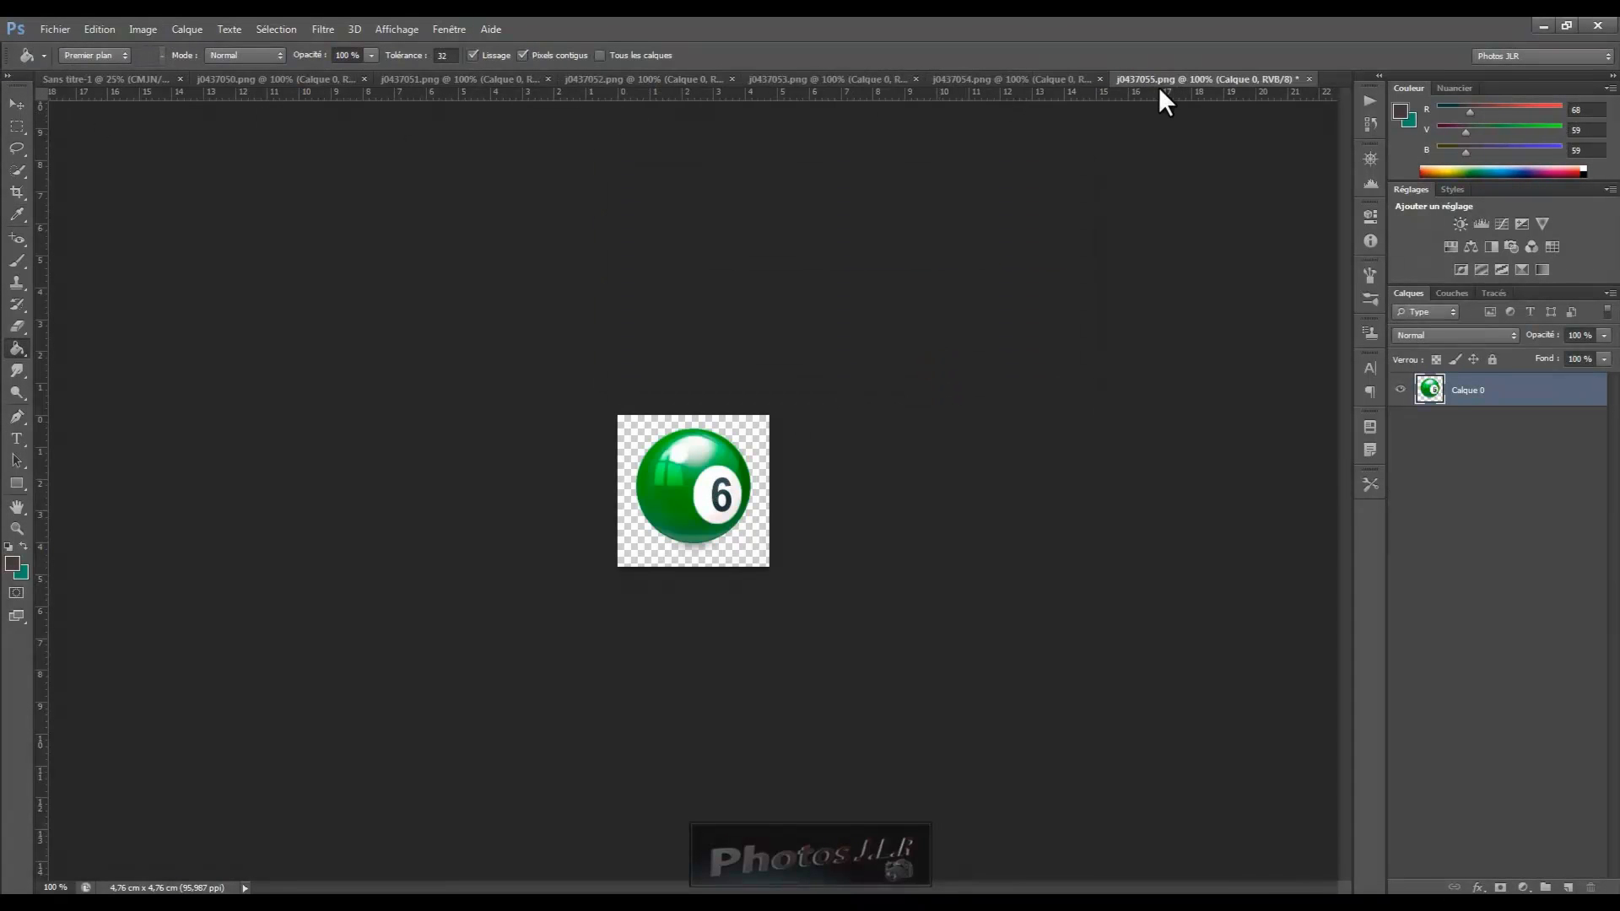
Save the green framed document as Billard in Photoshop (PSD) format in the Tuto 05 folder
click(103, 78)
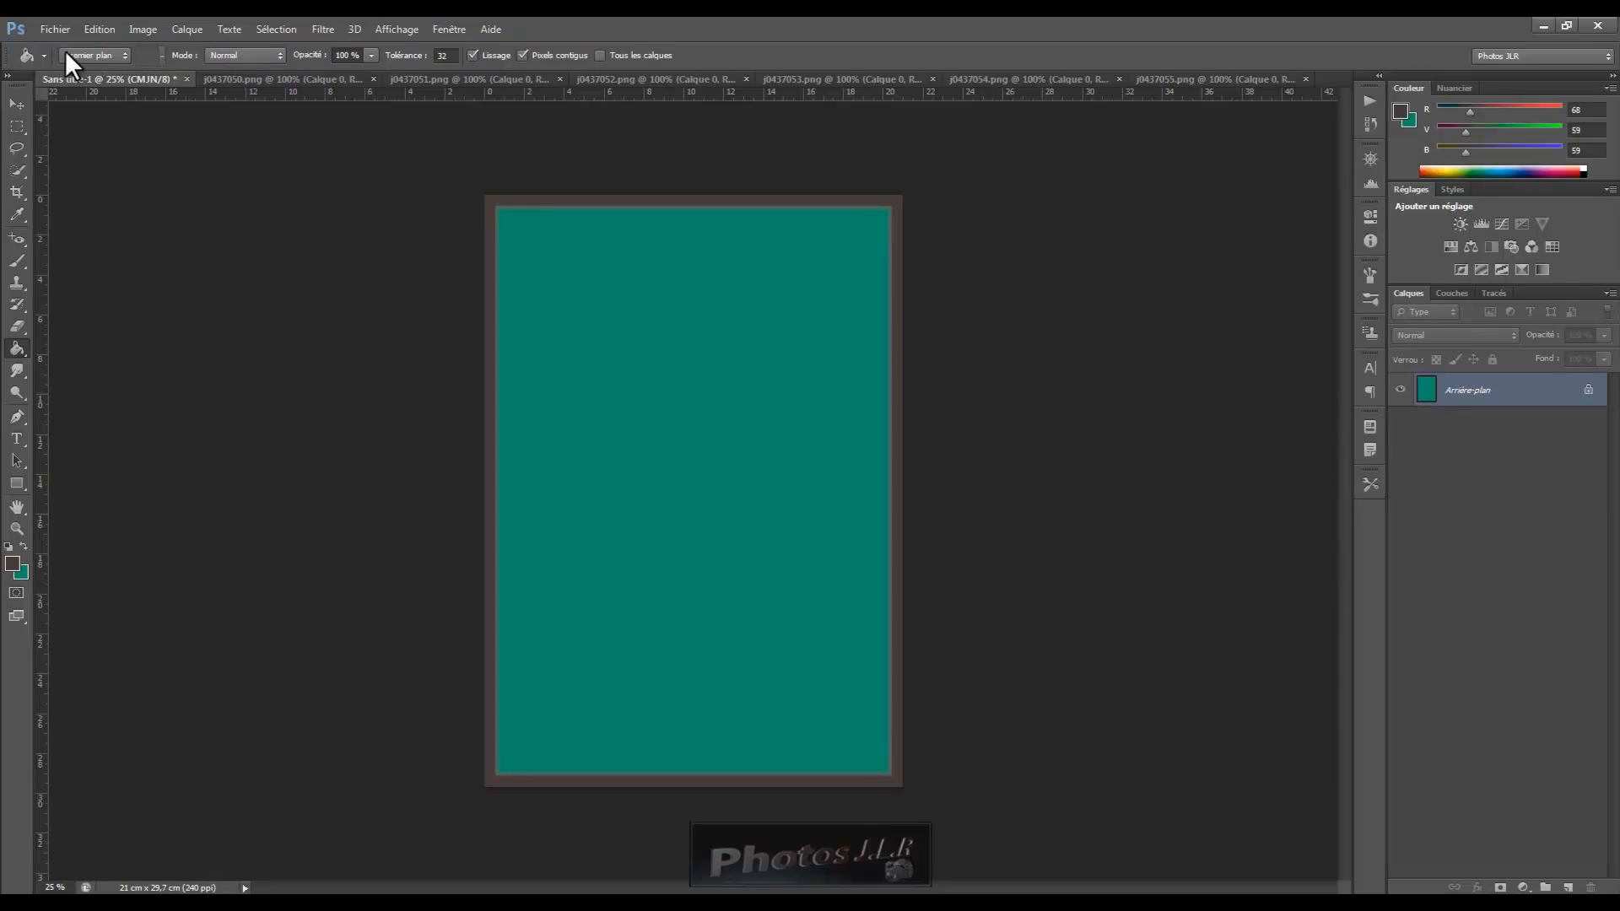
click(56, 29)
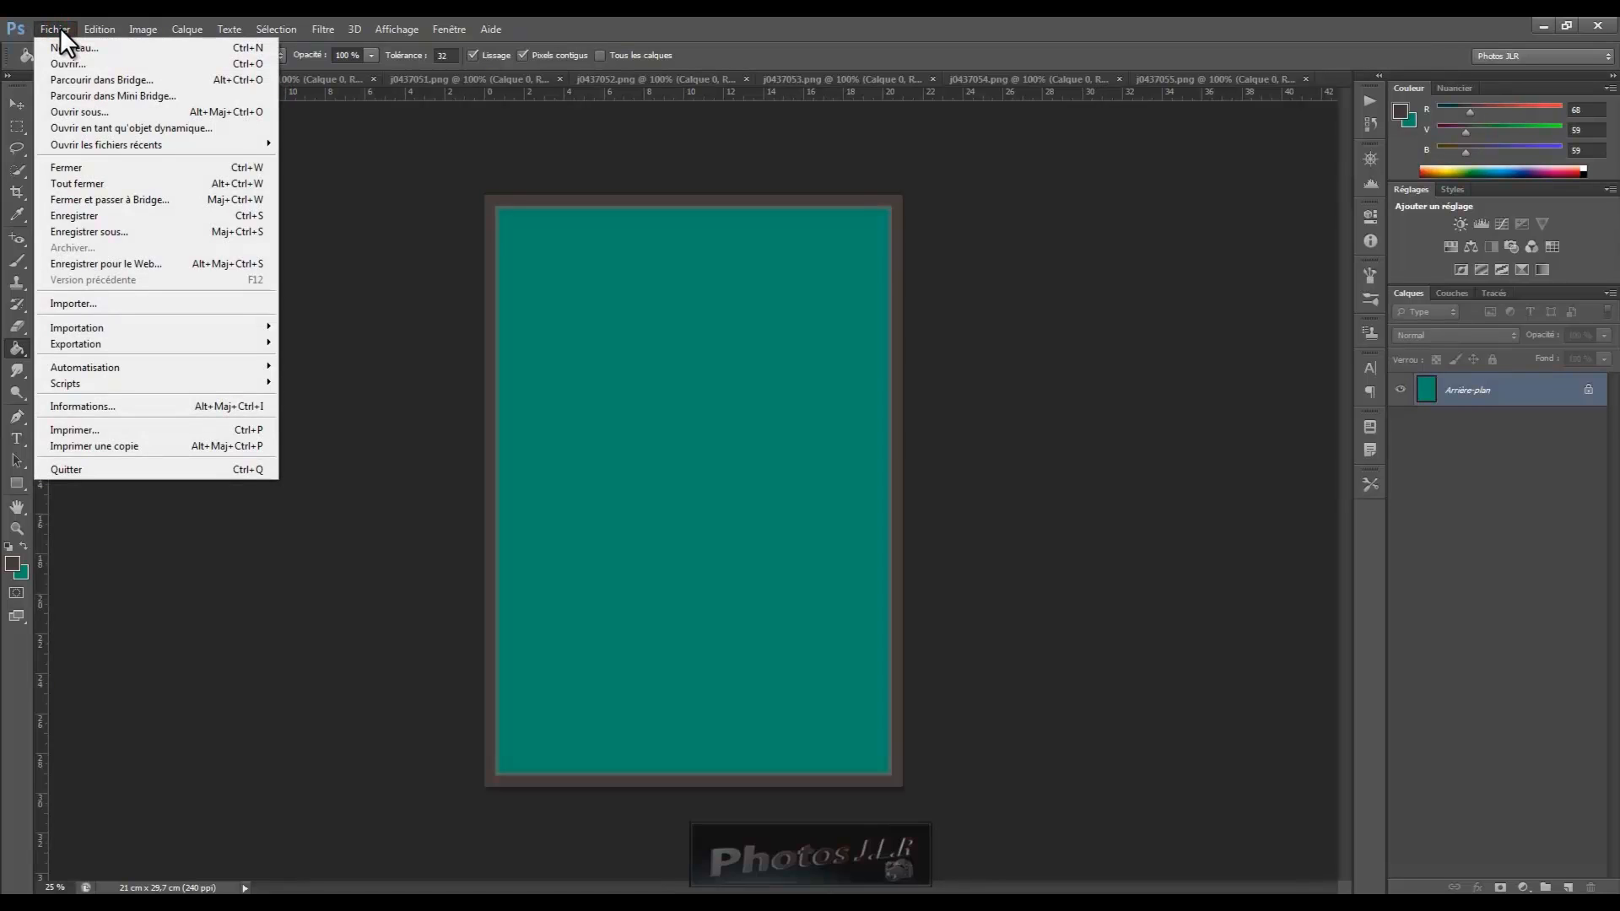
click(89, 232)
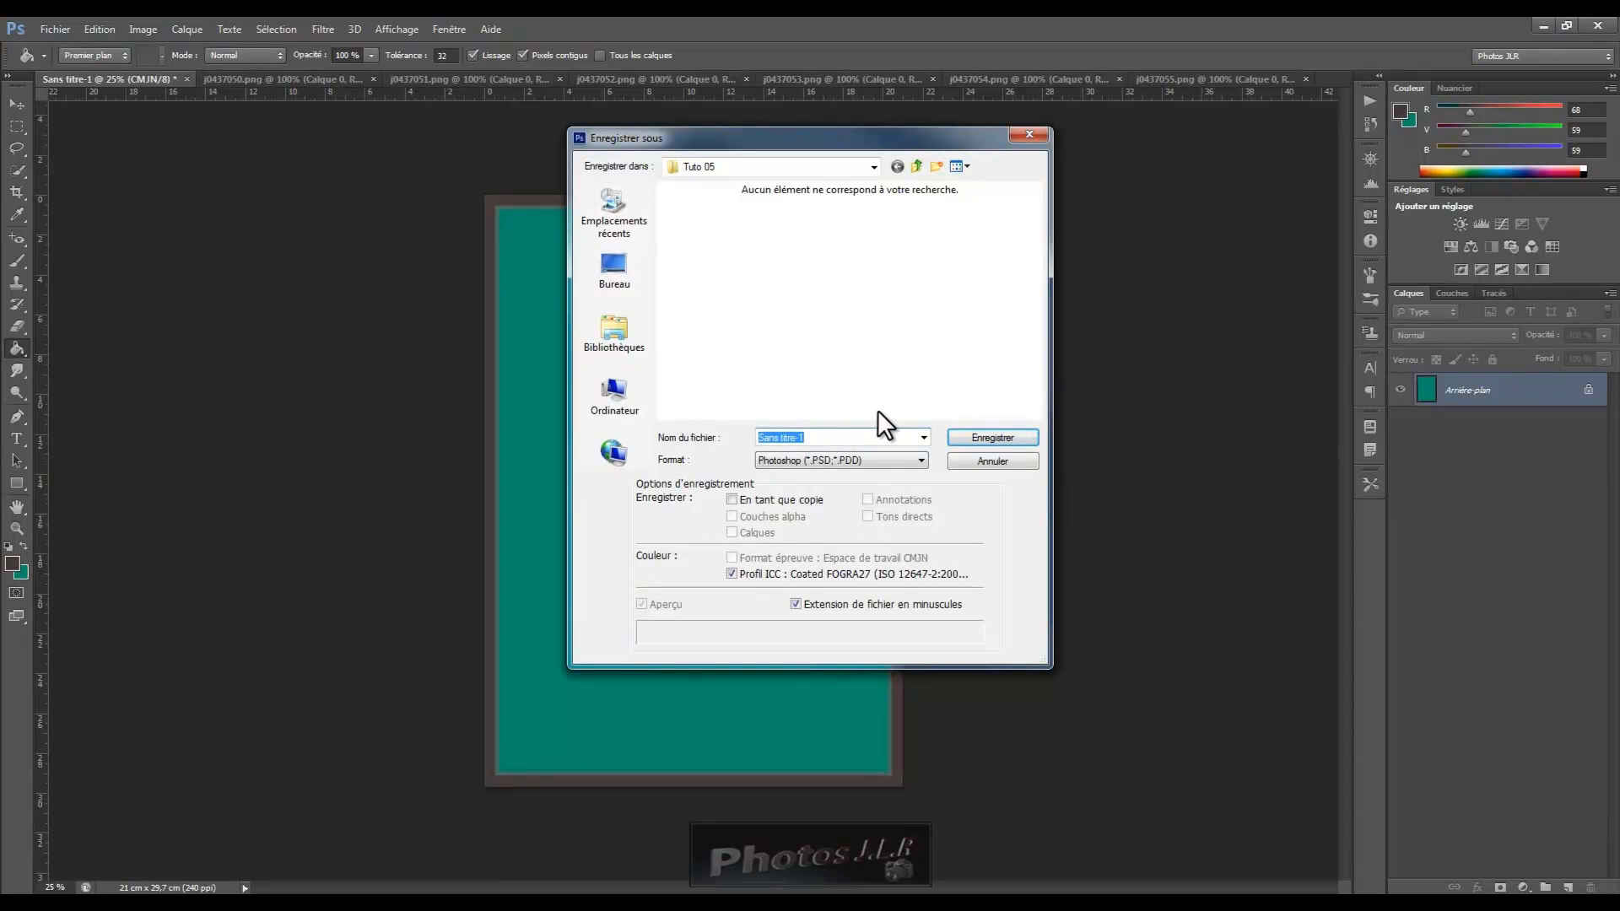
text(Billard)
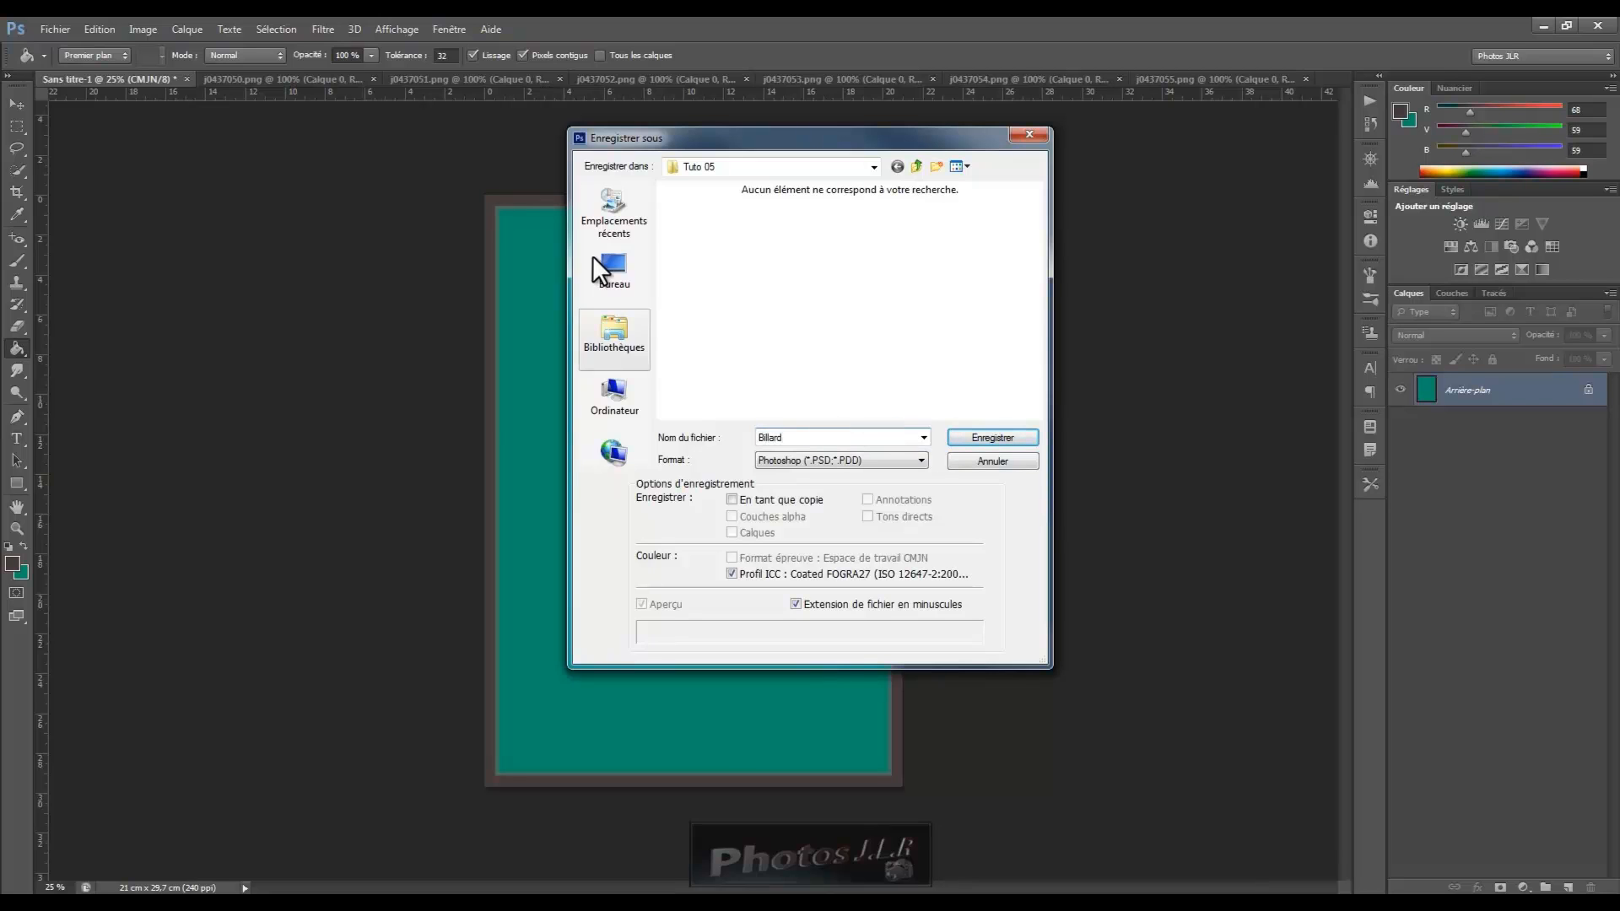
click(1004, 436)
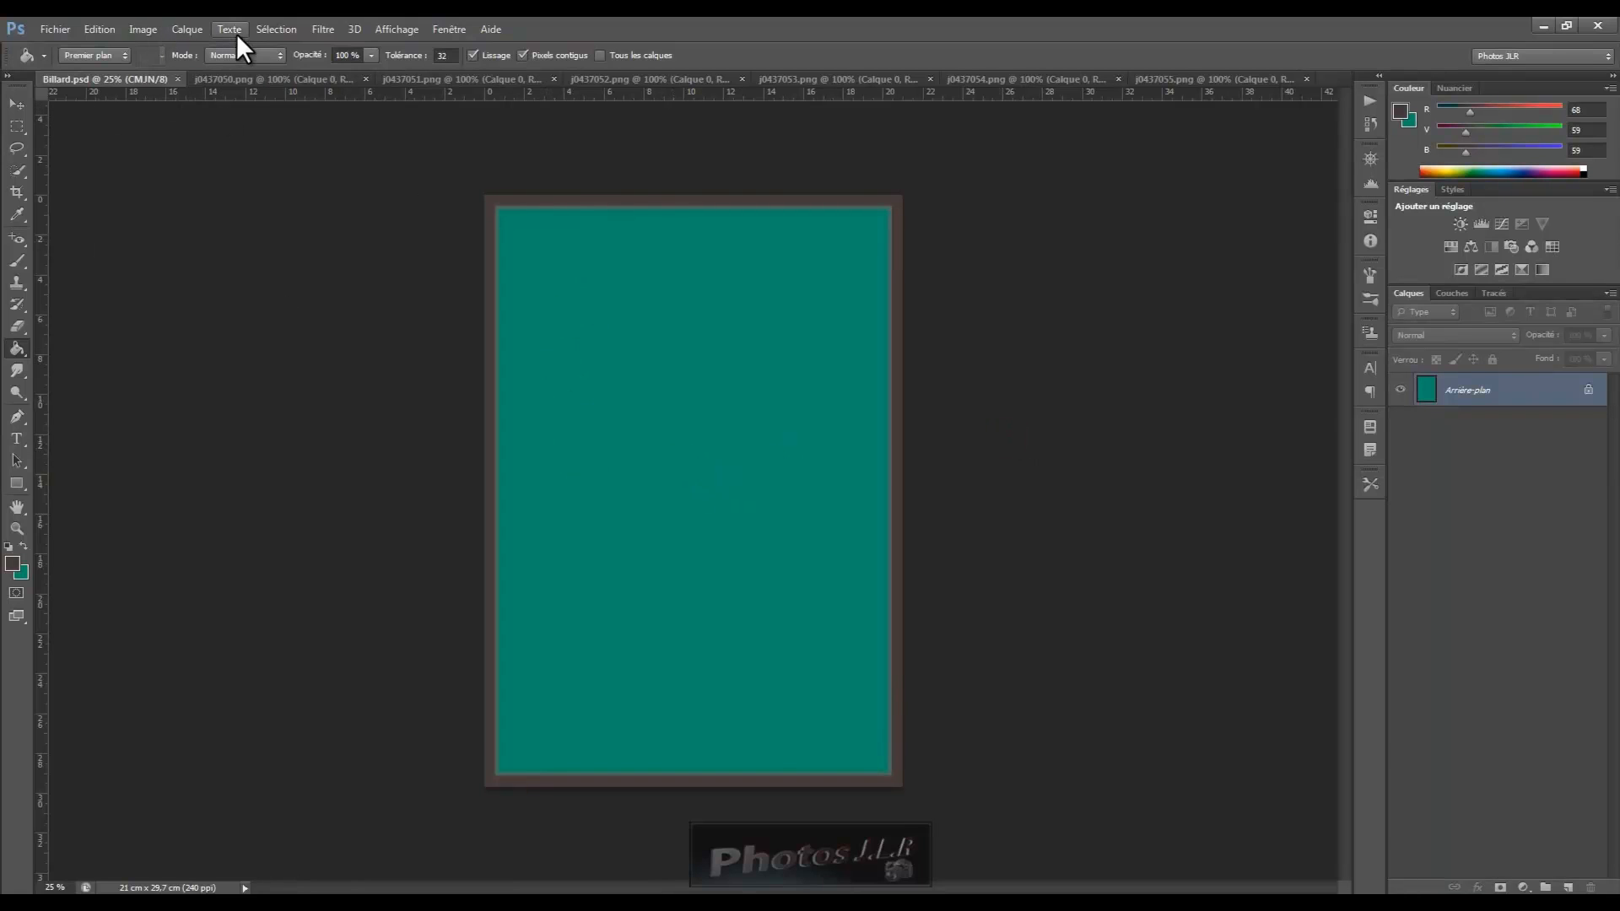
Look at the ball 1 and ball 2 images, close Adobe Bridge, and return to the Billard.psd document in Photoshop
click(240, 79)
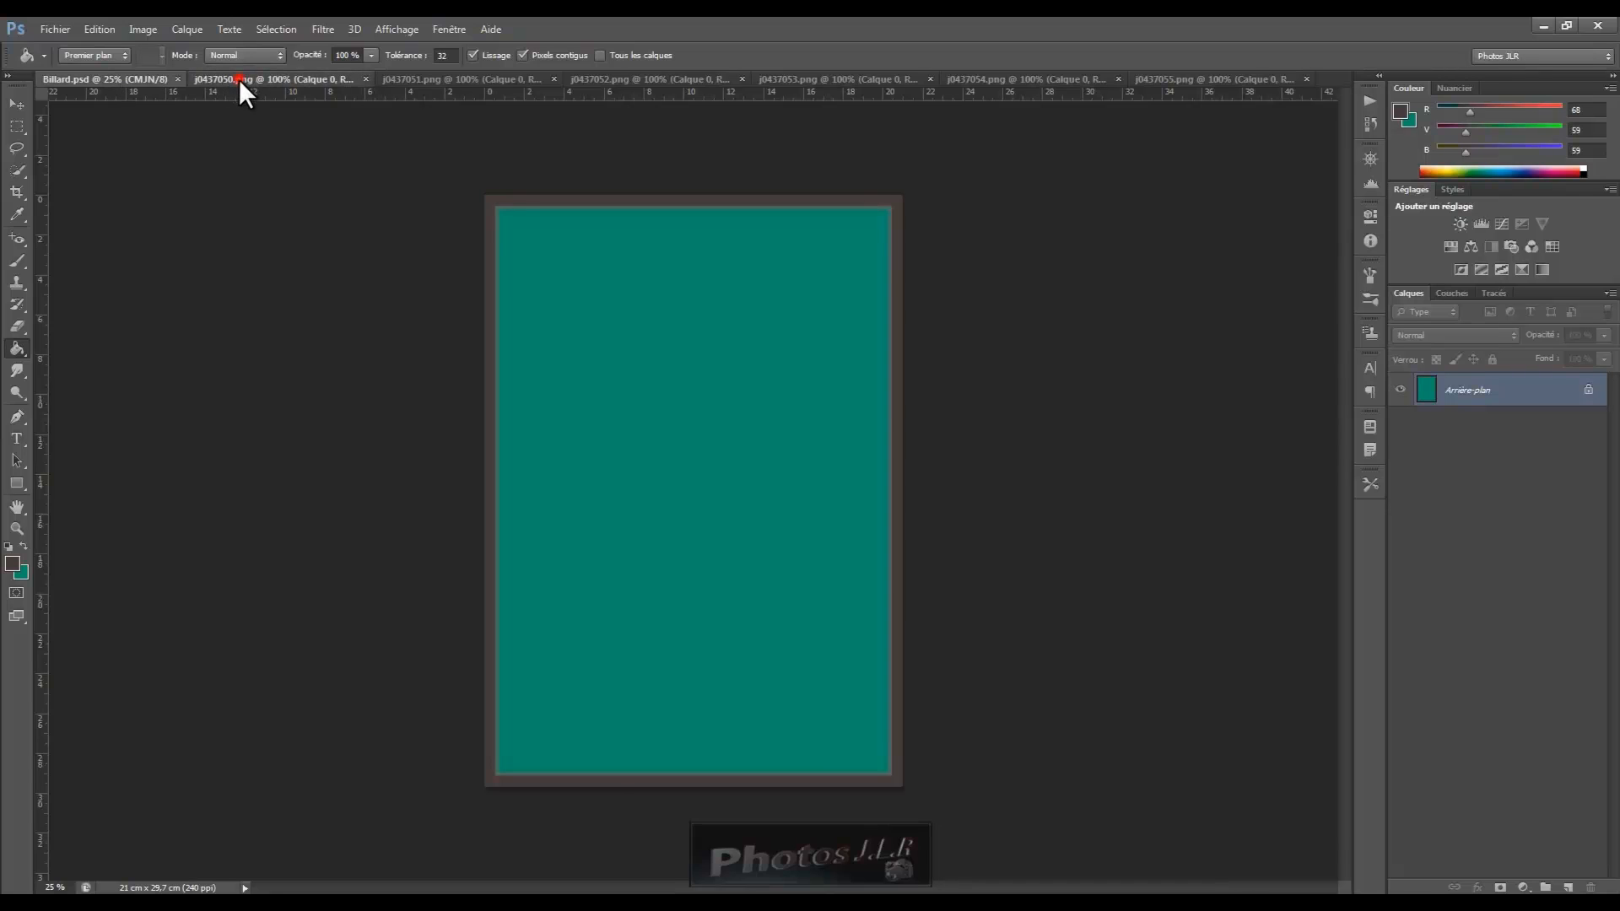
click(503, 79)
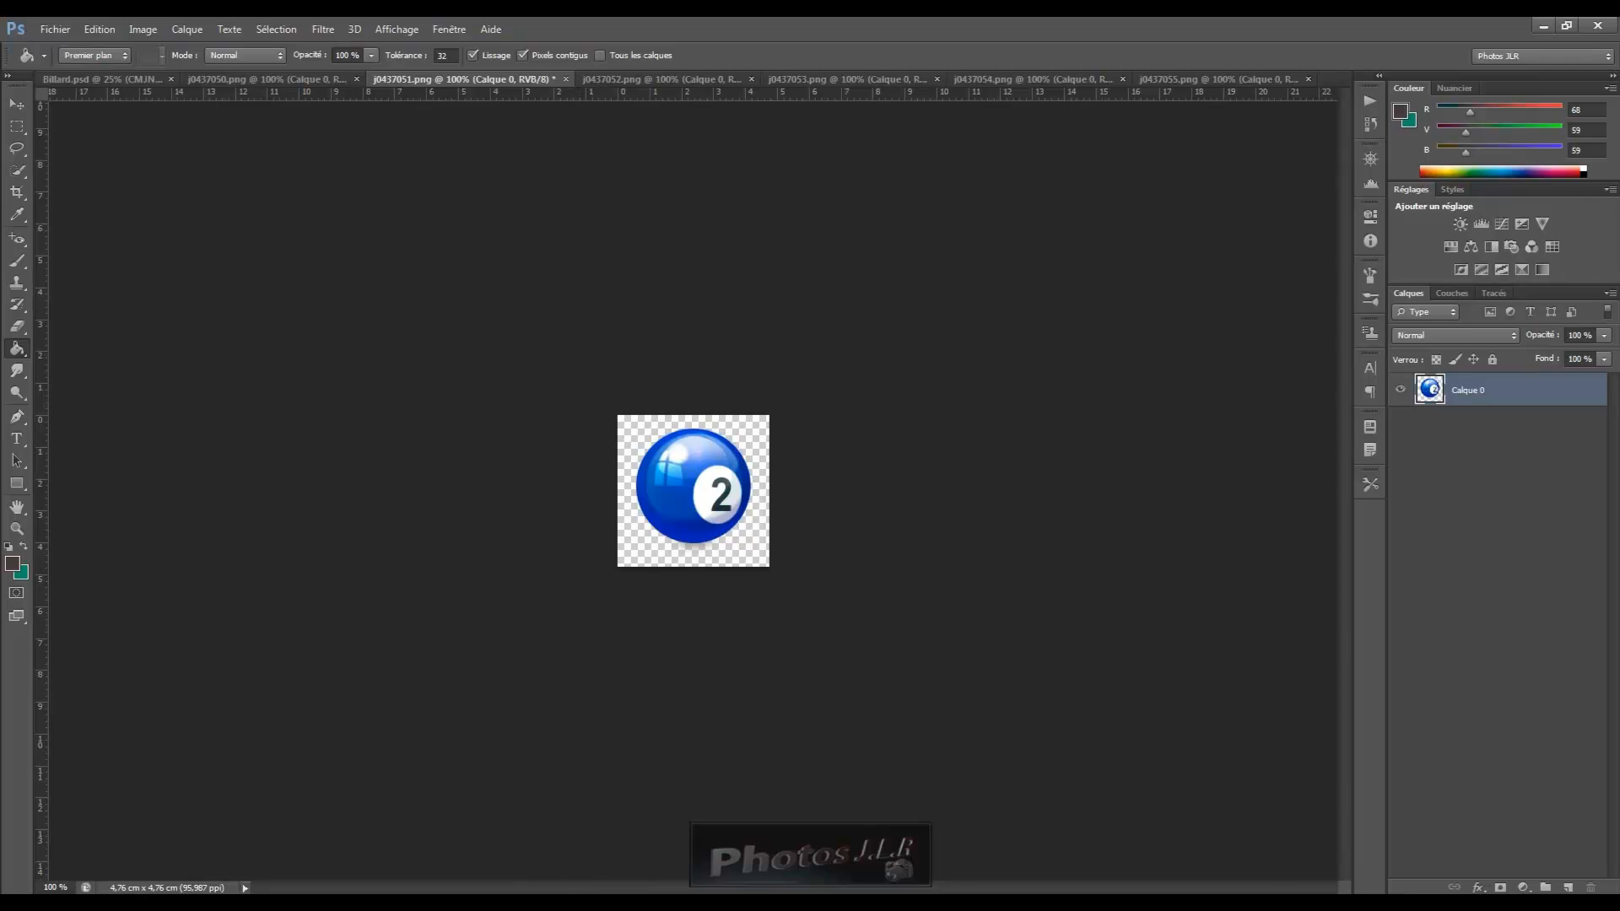
click(572, 903)
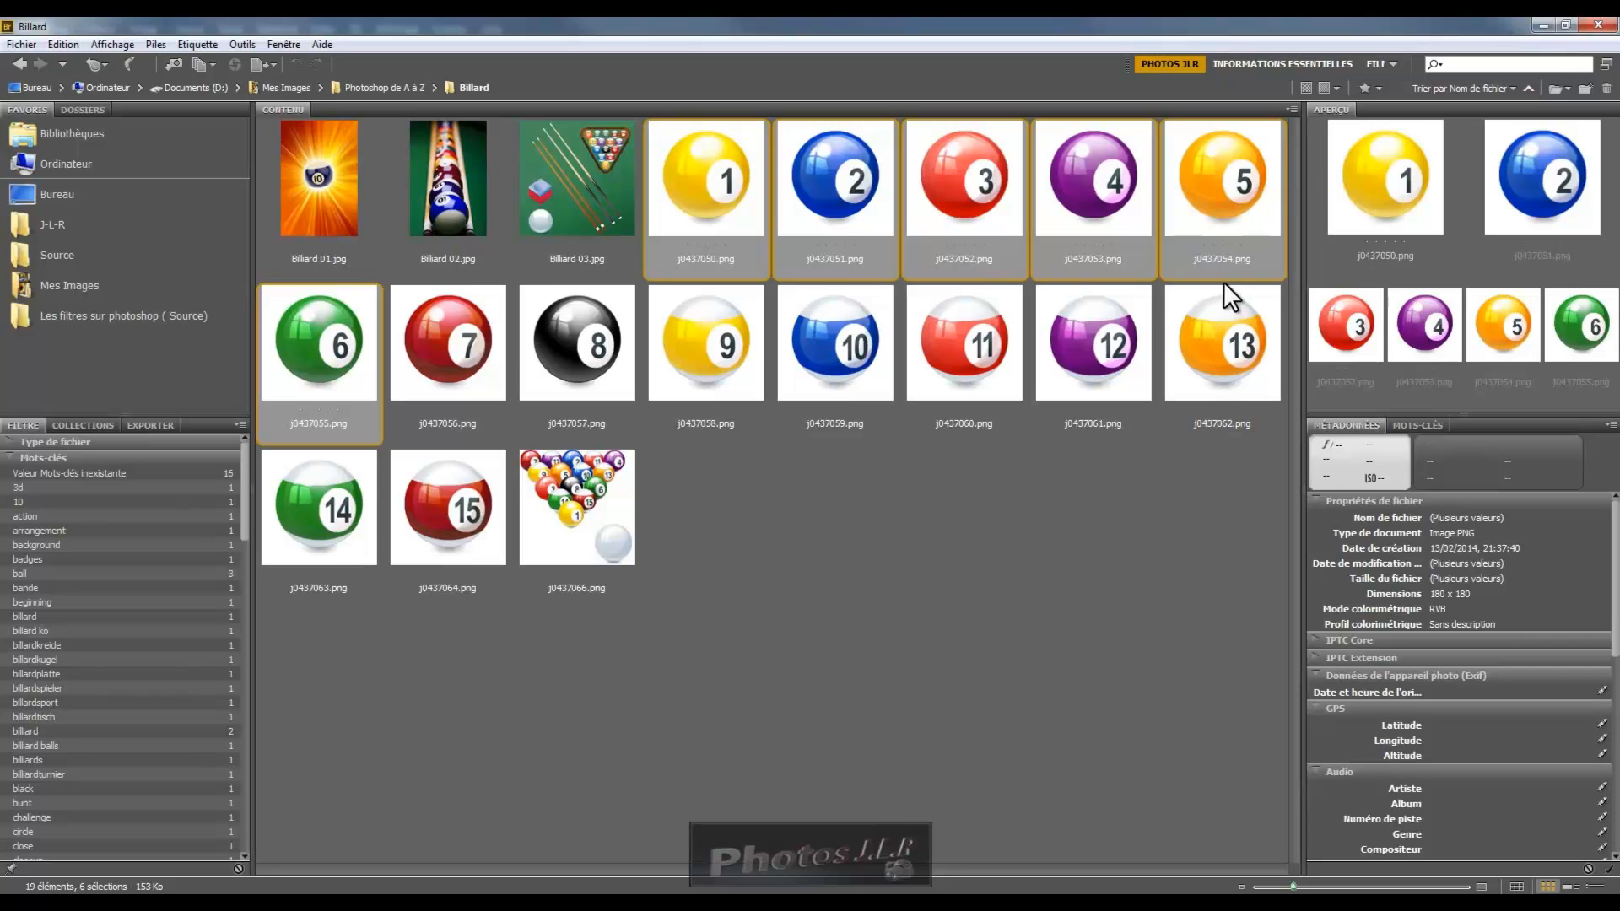
click(1598, 24)
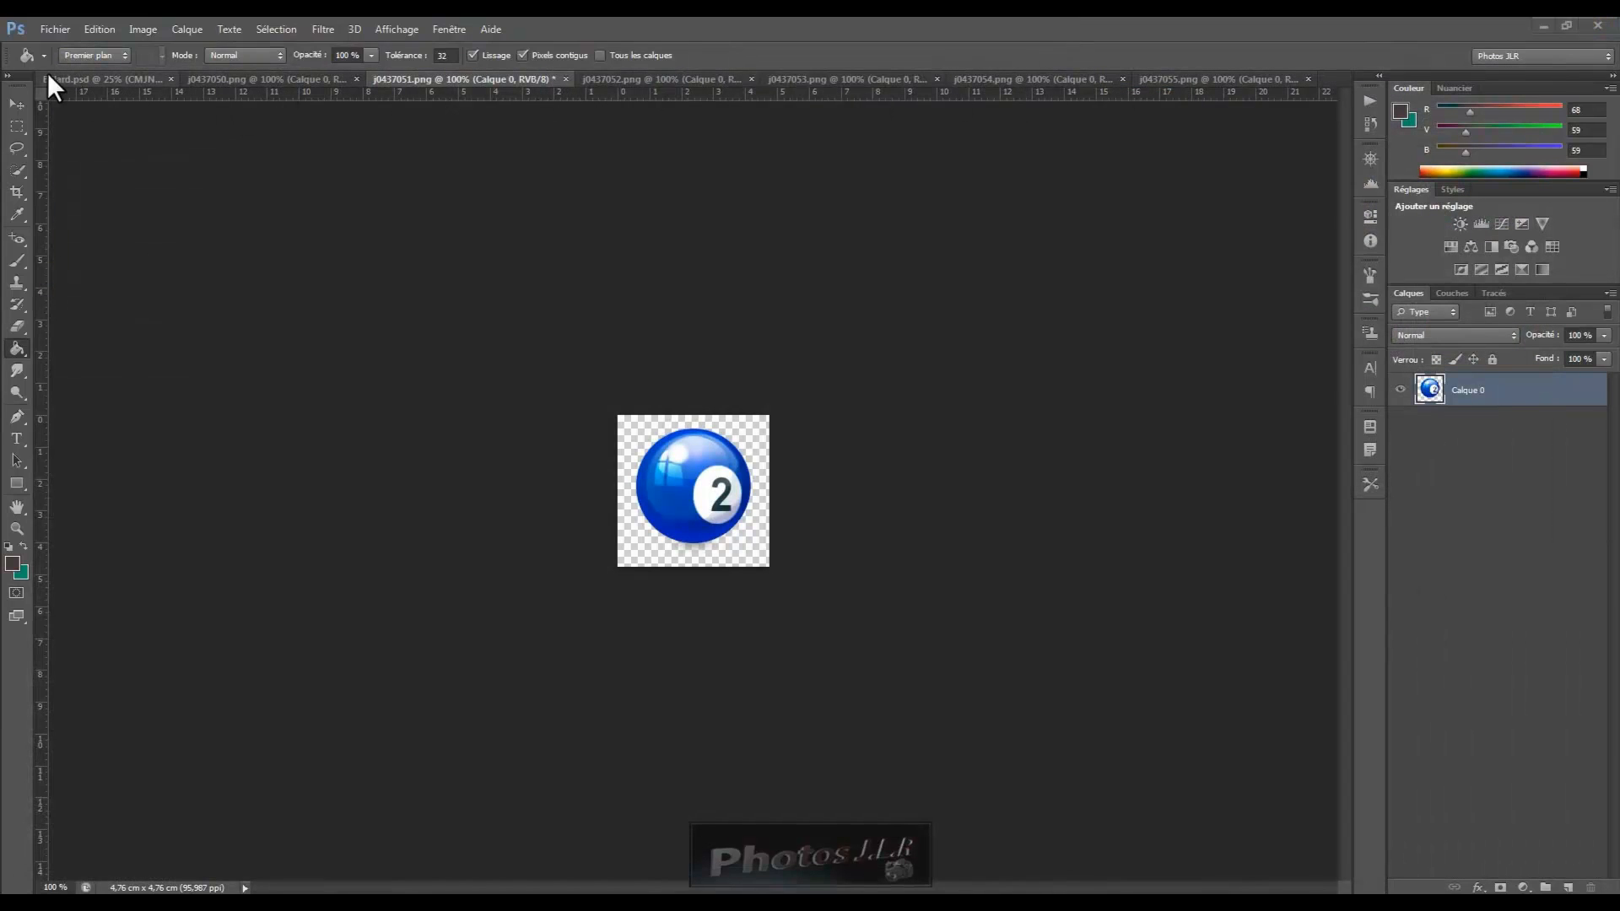
click(70, 80)
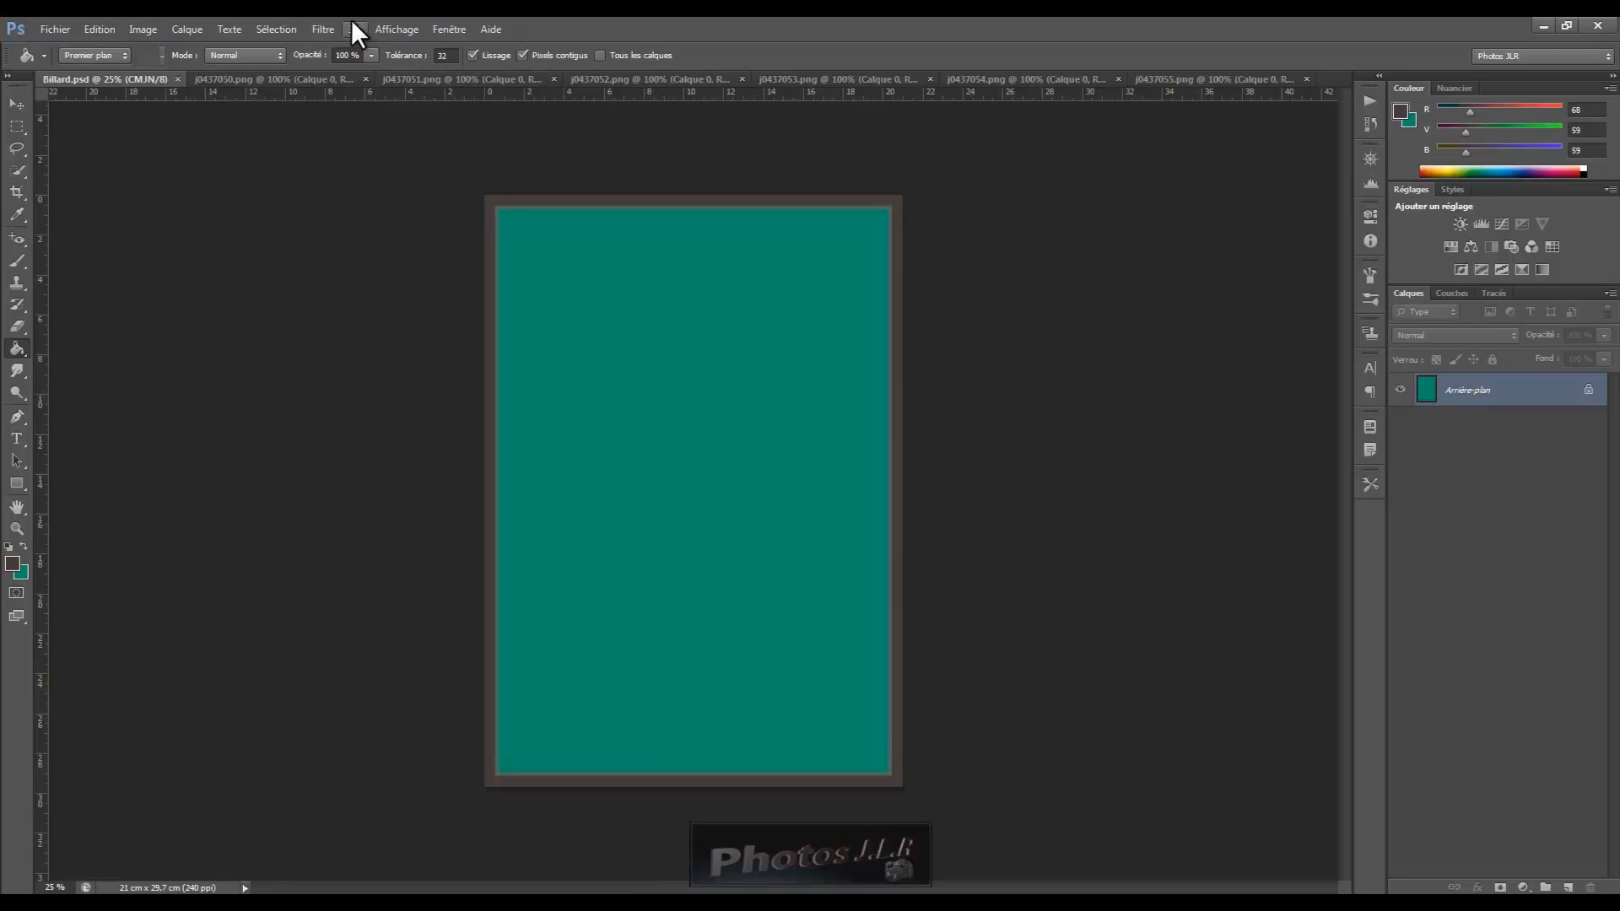
Hide the rulers around the Billard.psd canvas and show them again
click(393, 28)
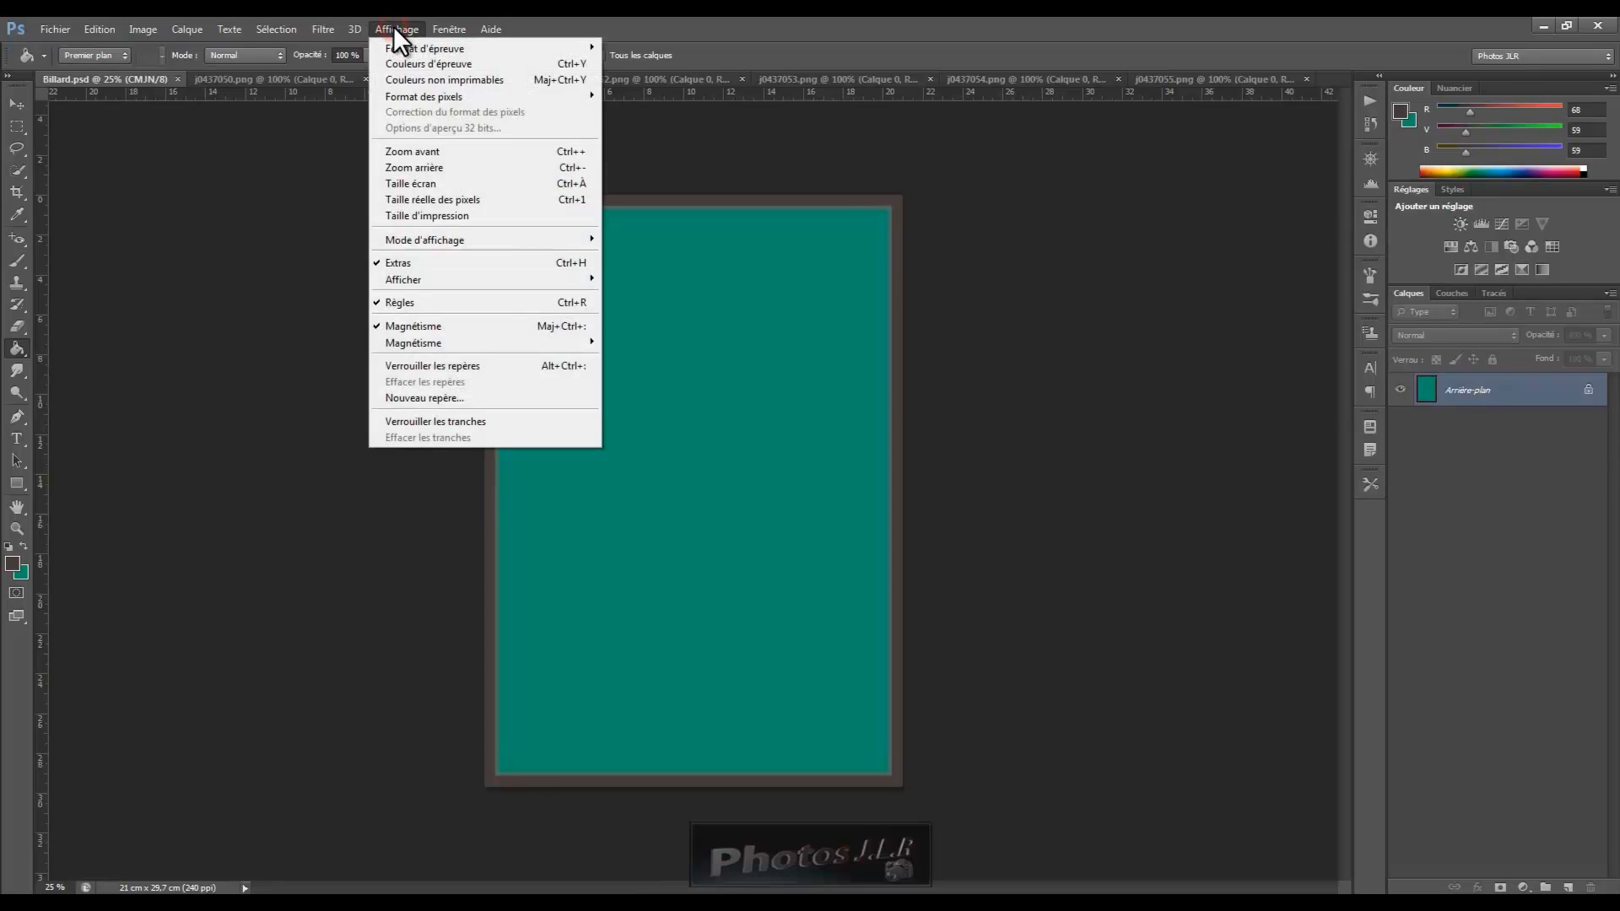
click(376, 300)
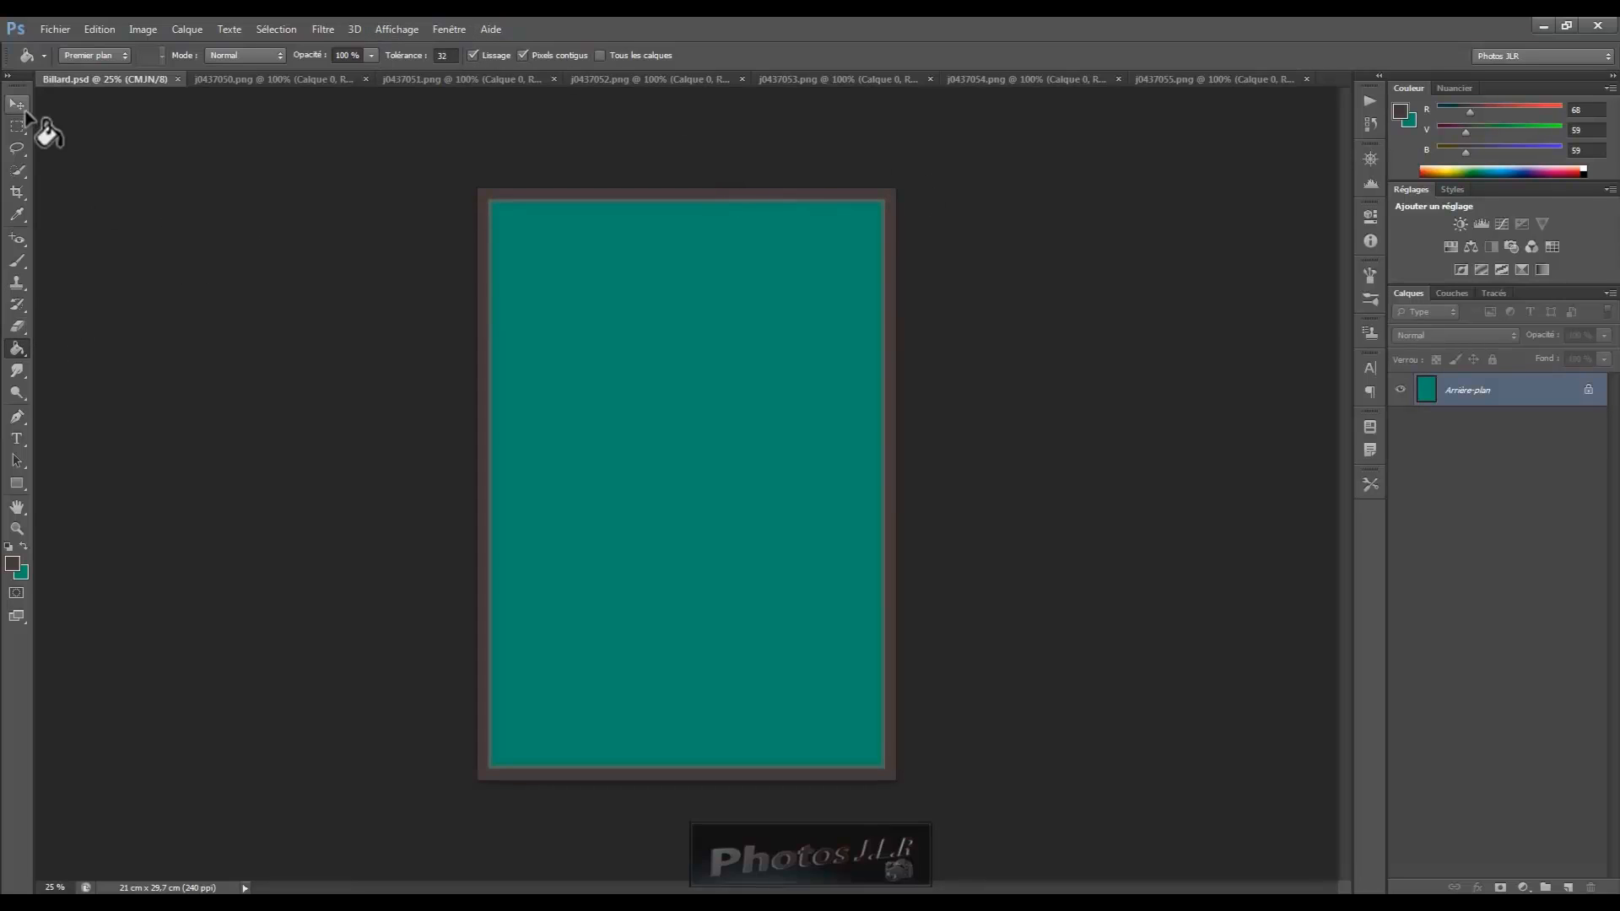
click(404, 27)
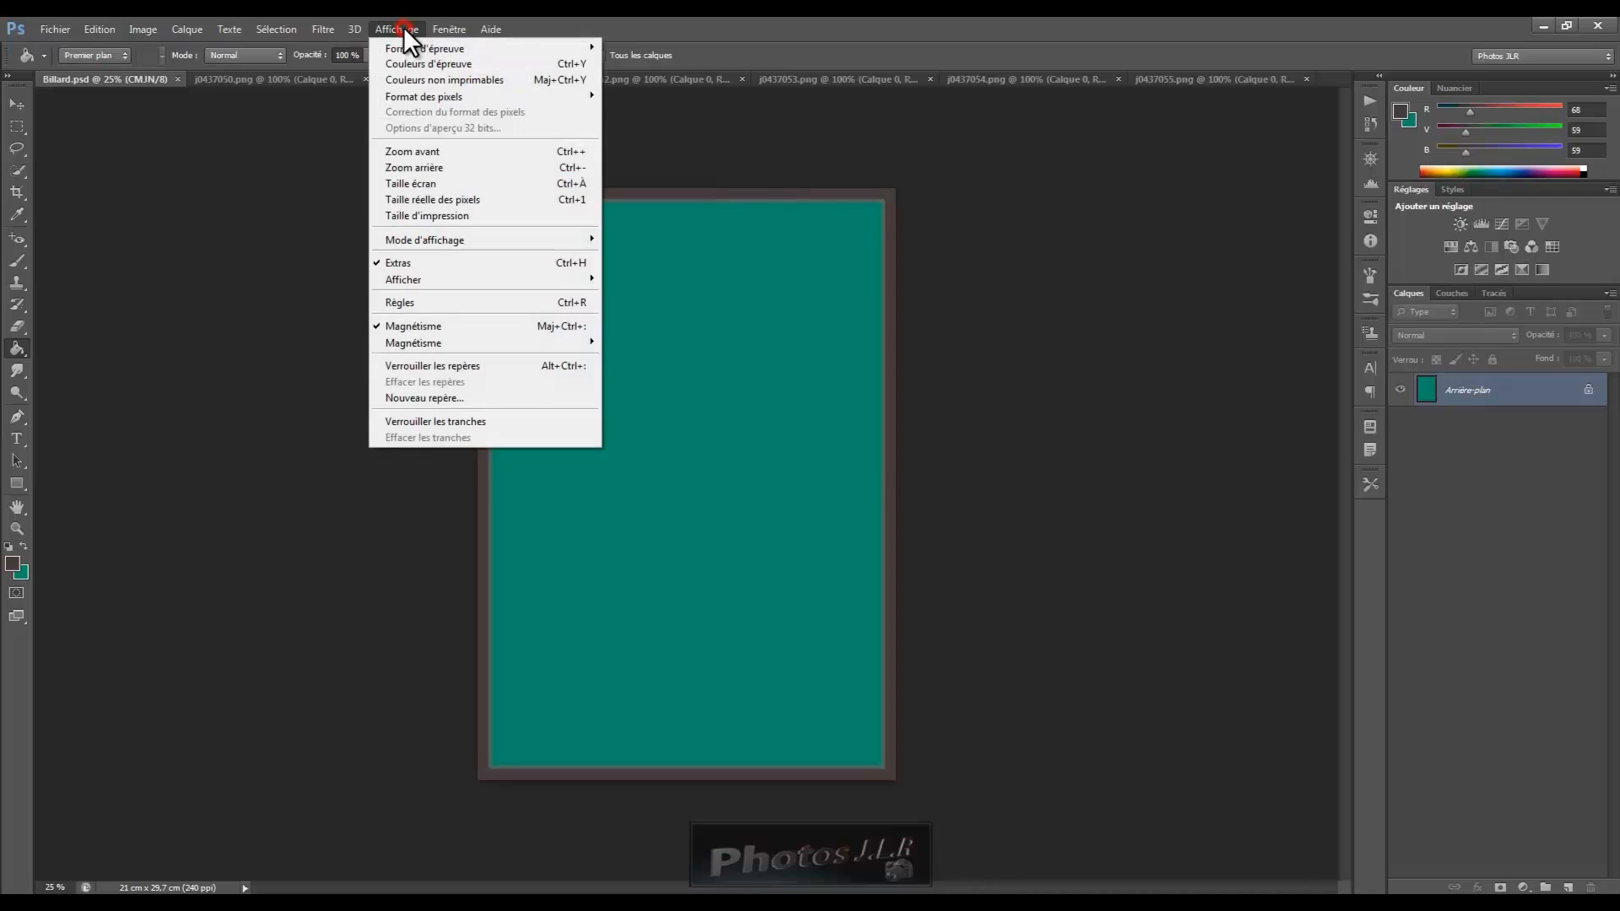
click(402, 303)
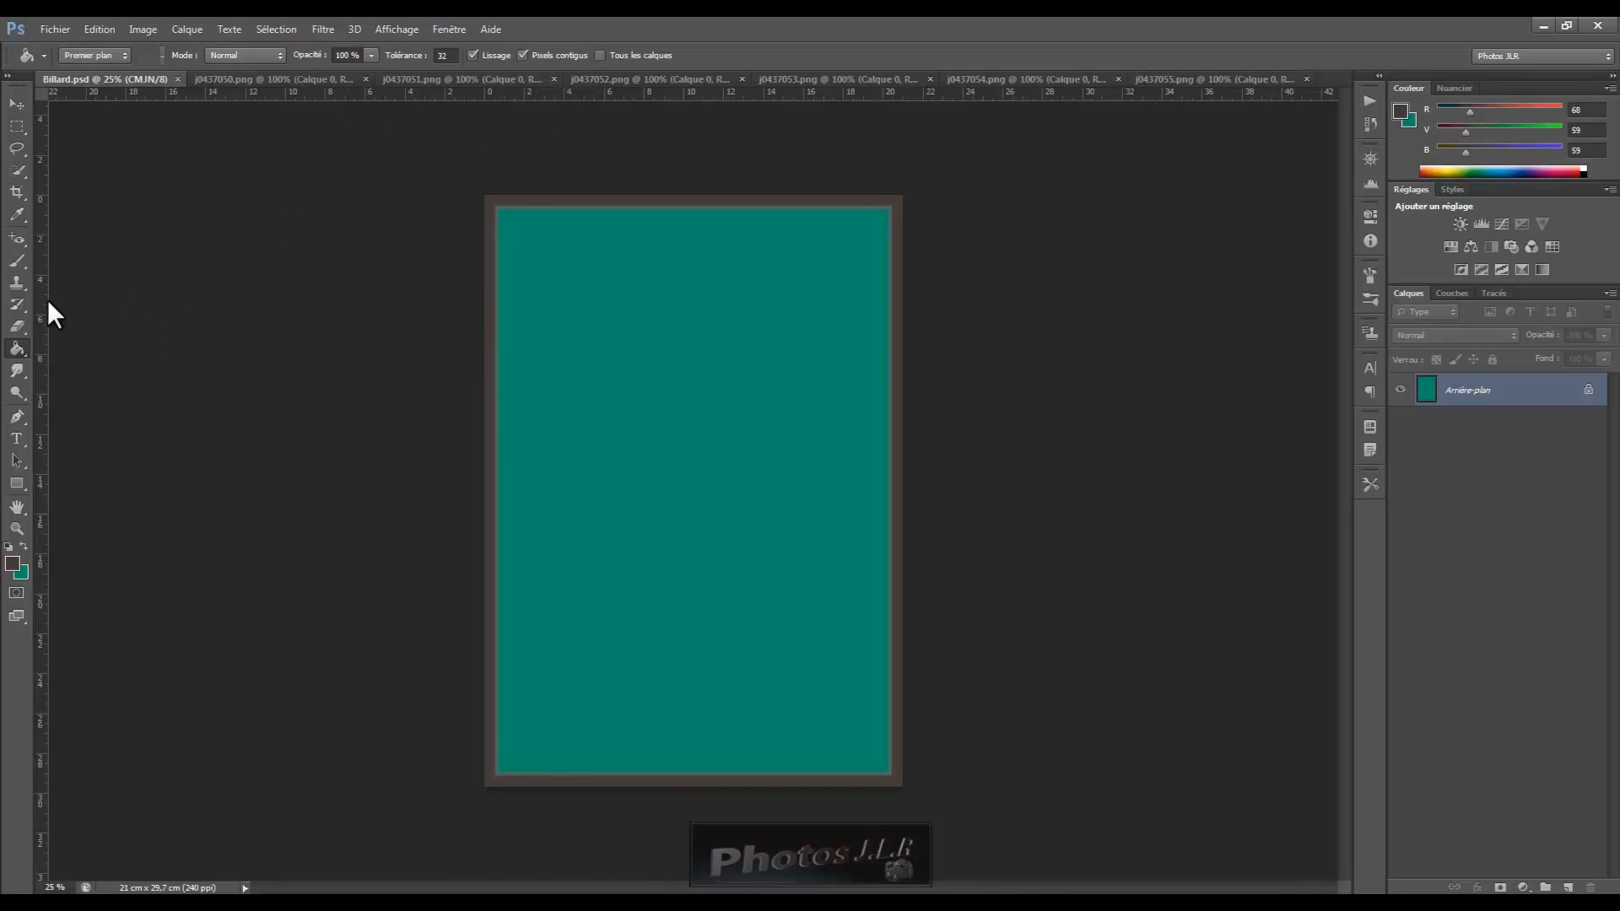
With the Move tool, pull a vertical guide to about 3 cm and a horizontal guide to about 14 cm on the canvas
click(15, 103)
drag(48, 317, 545, 324)
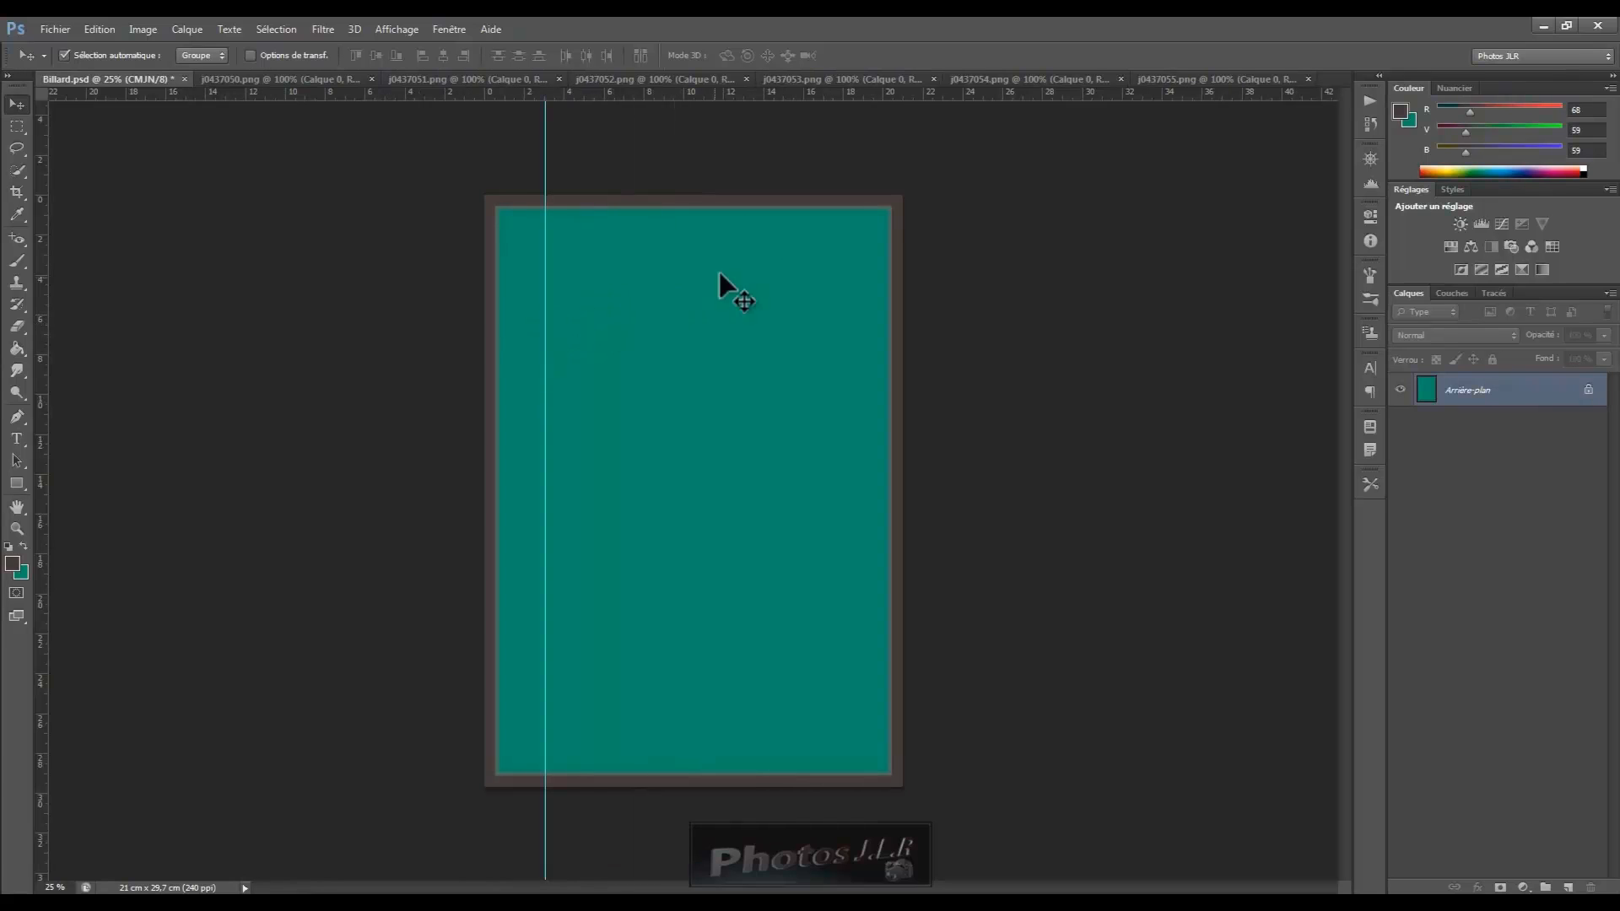
mouse_move(749, 98)
mouse_down()
mouse_move(753, 134)
mouse_move(747, 101)
mouse_up()
click(813, 354)
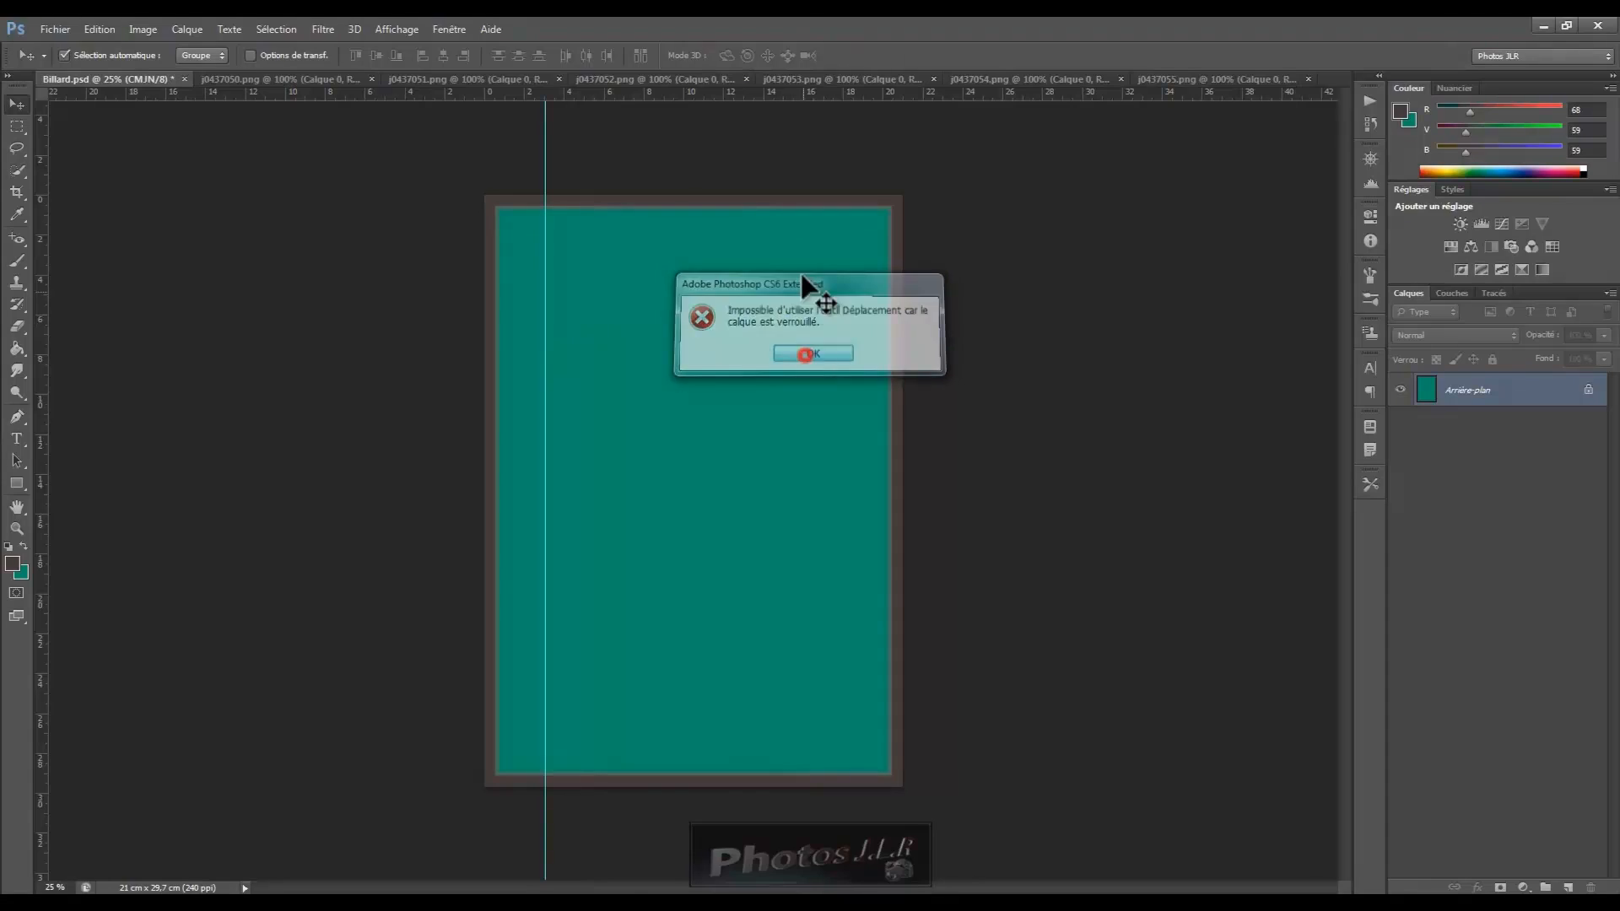
drag(778, 98, 780, 471)
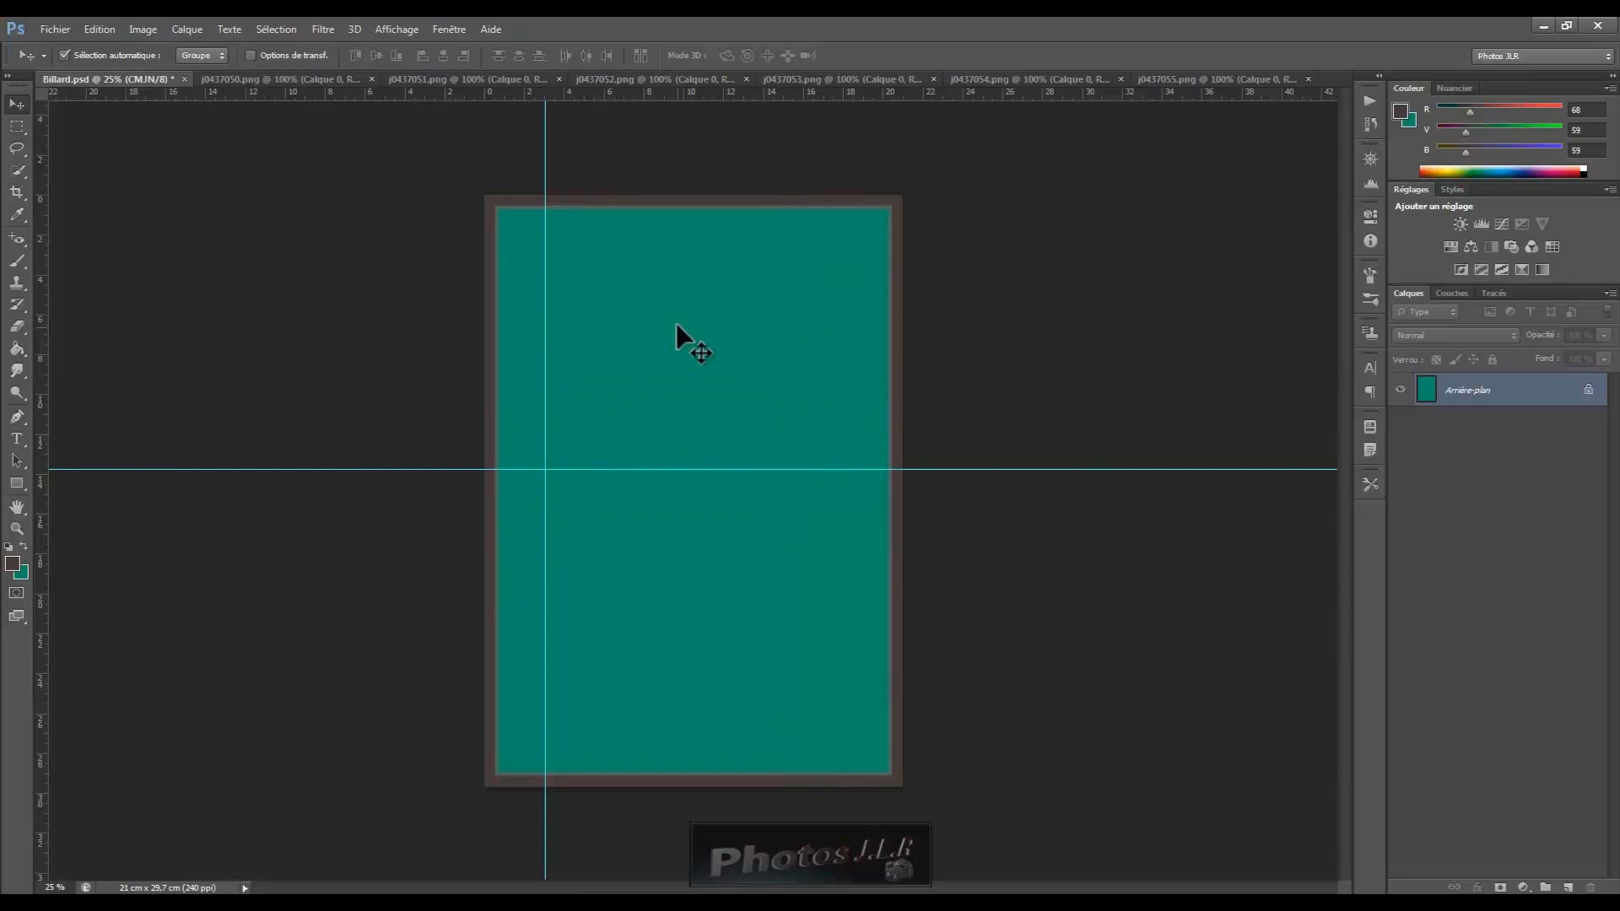
Remove the vertical guide by moving it off the canvas, and clear the remaining horizontal guide
drag(545, 140, 16, 139)
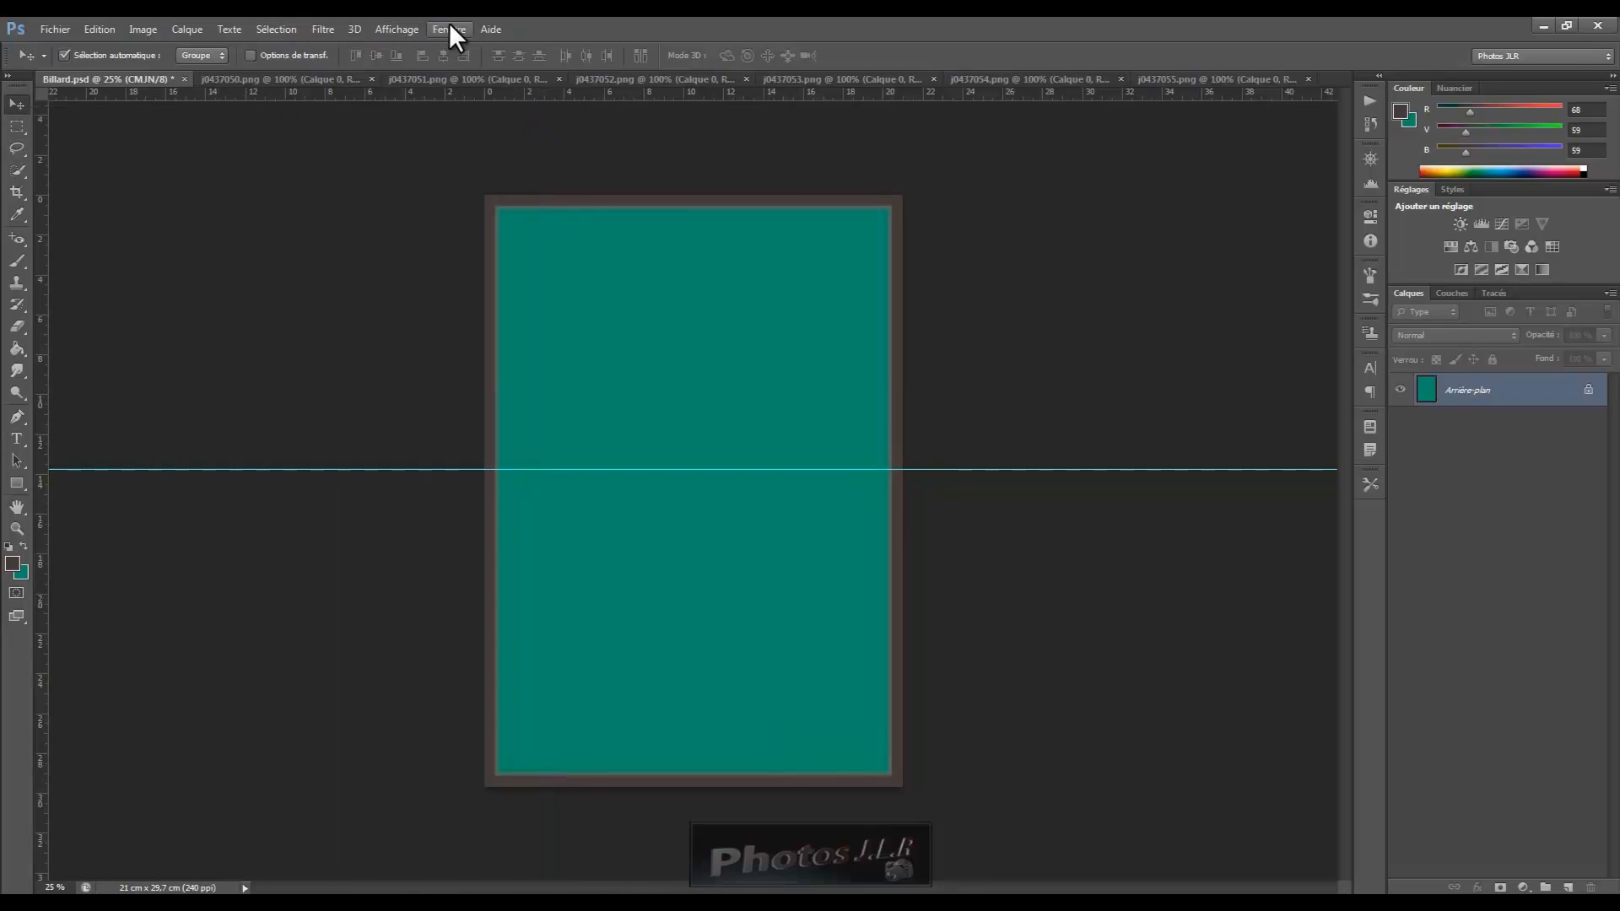
click(388, 27)
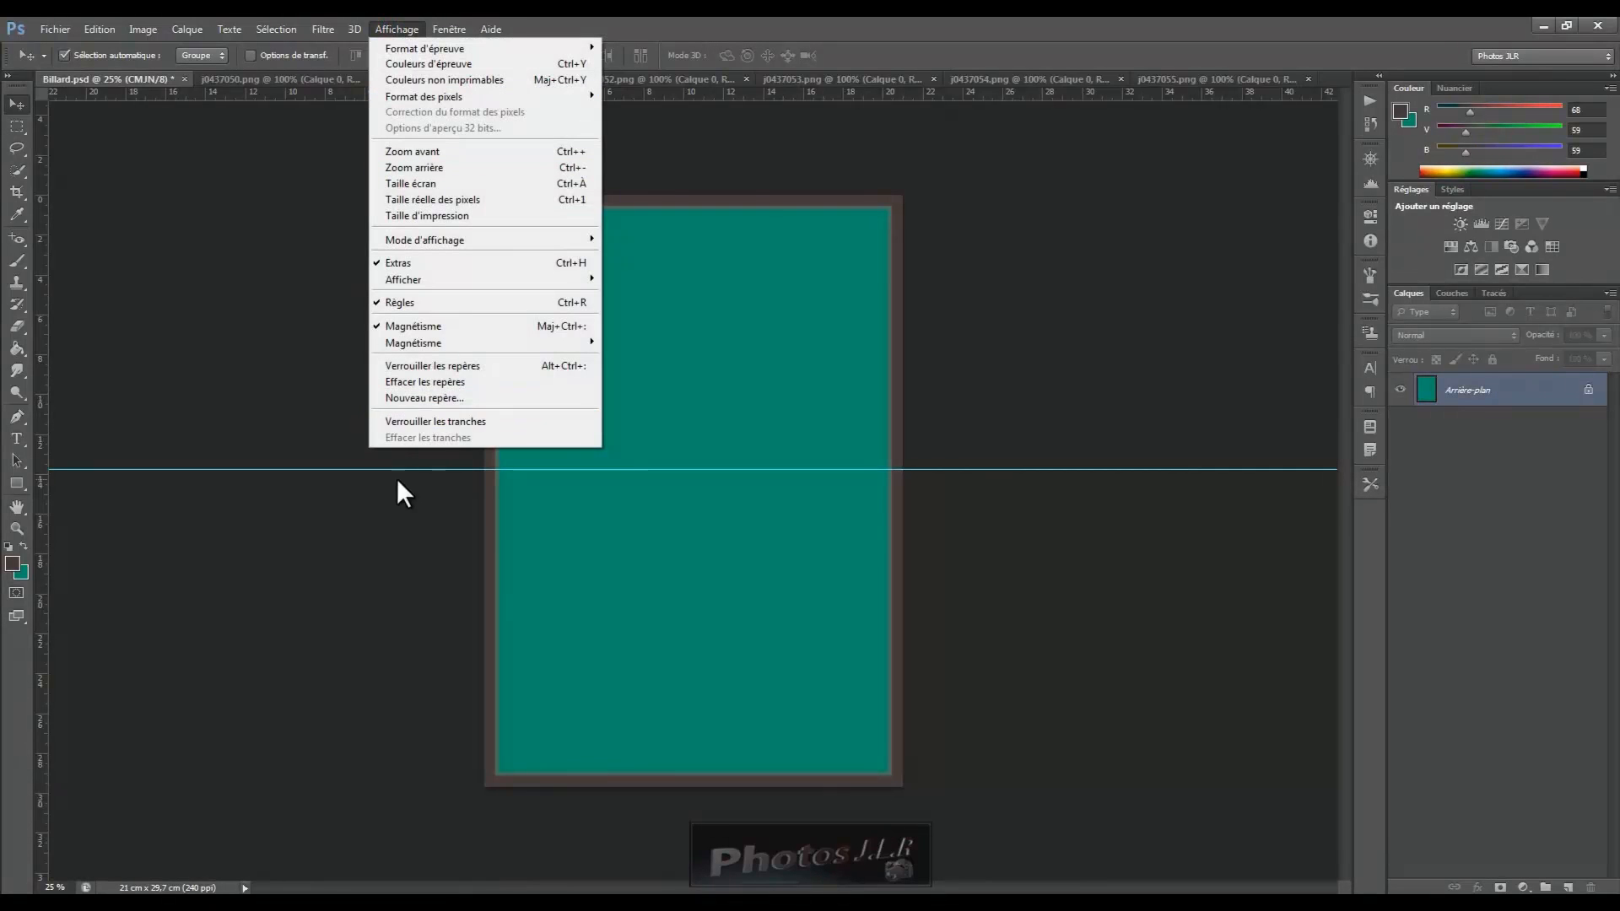
click(410, 382)
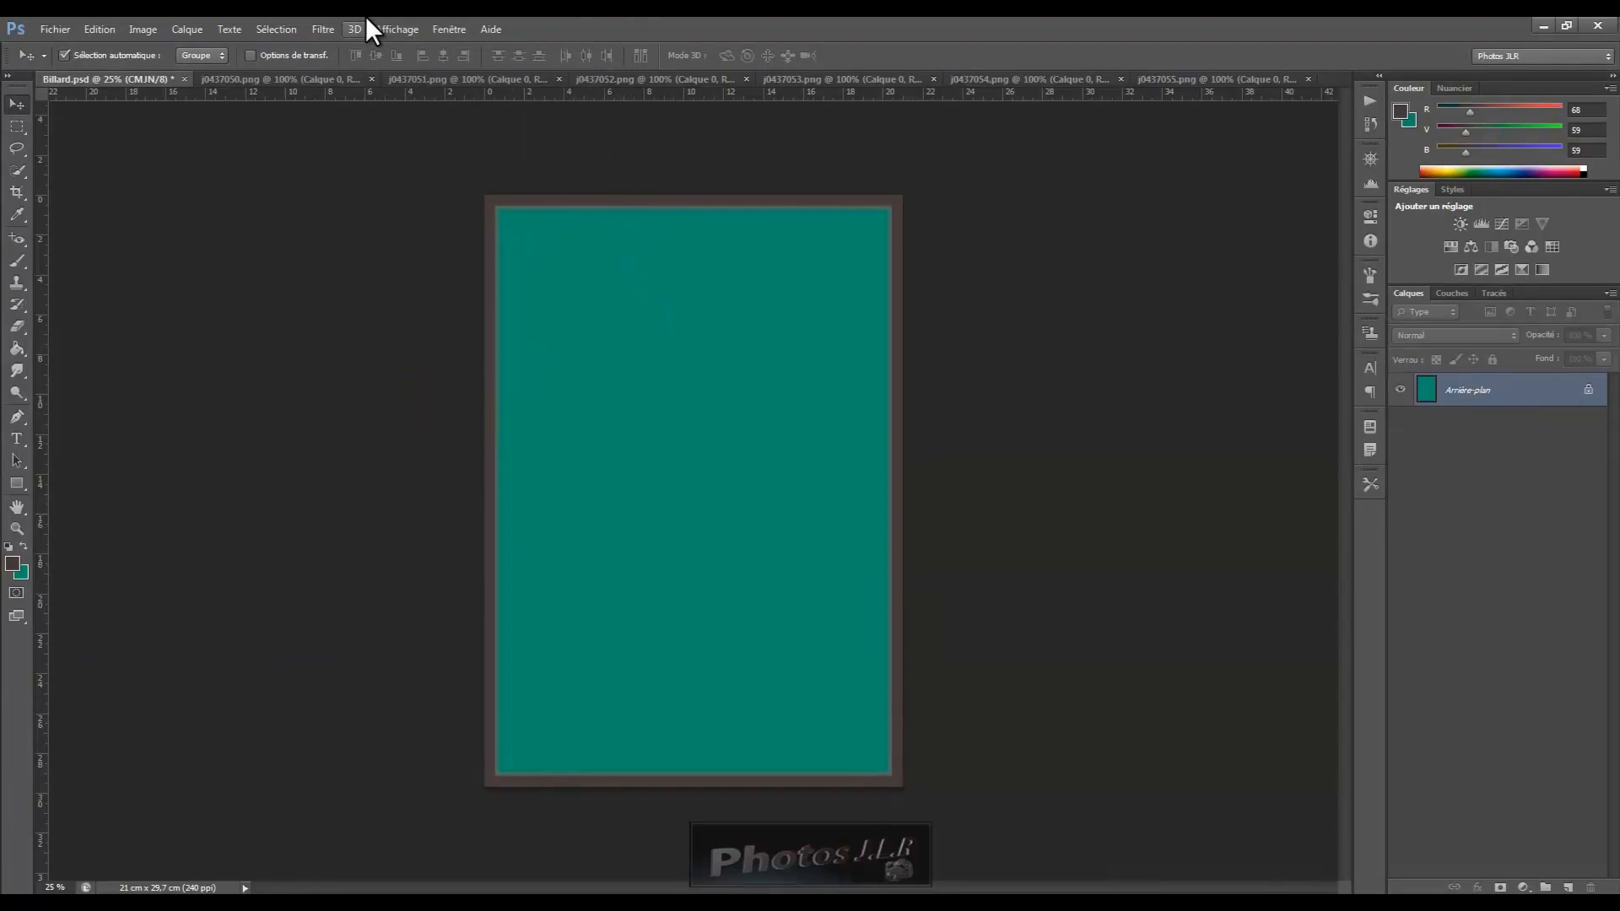
Create a new vertical guide at position 10 and remove it by moving it back into the ruler
click(393, 28)
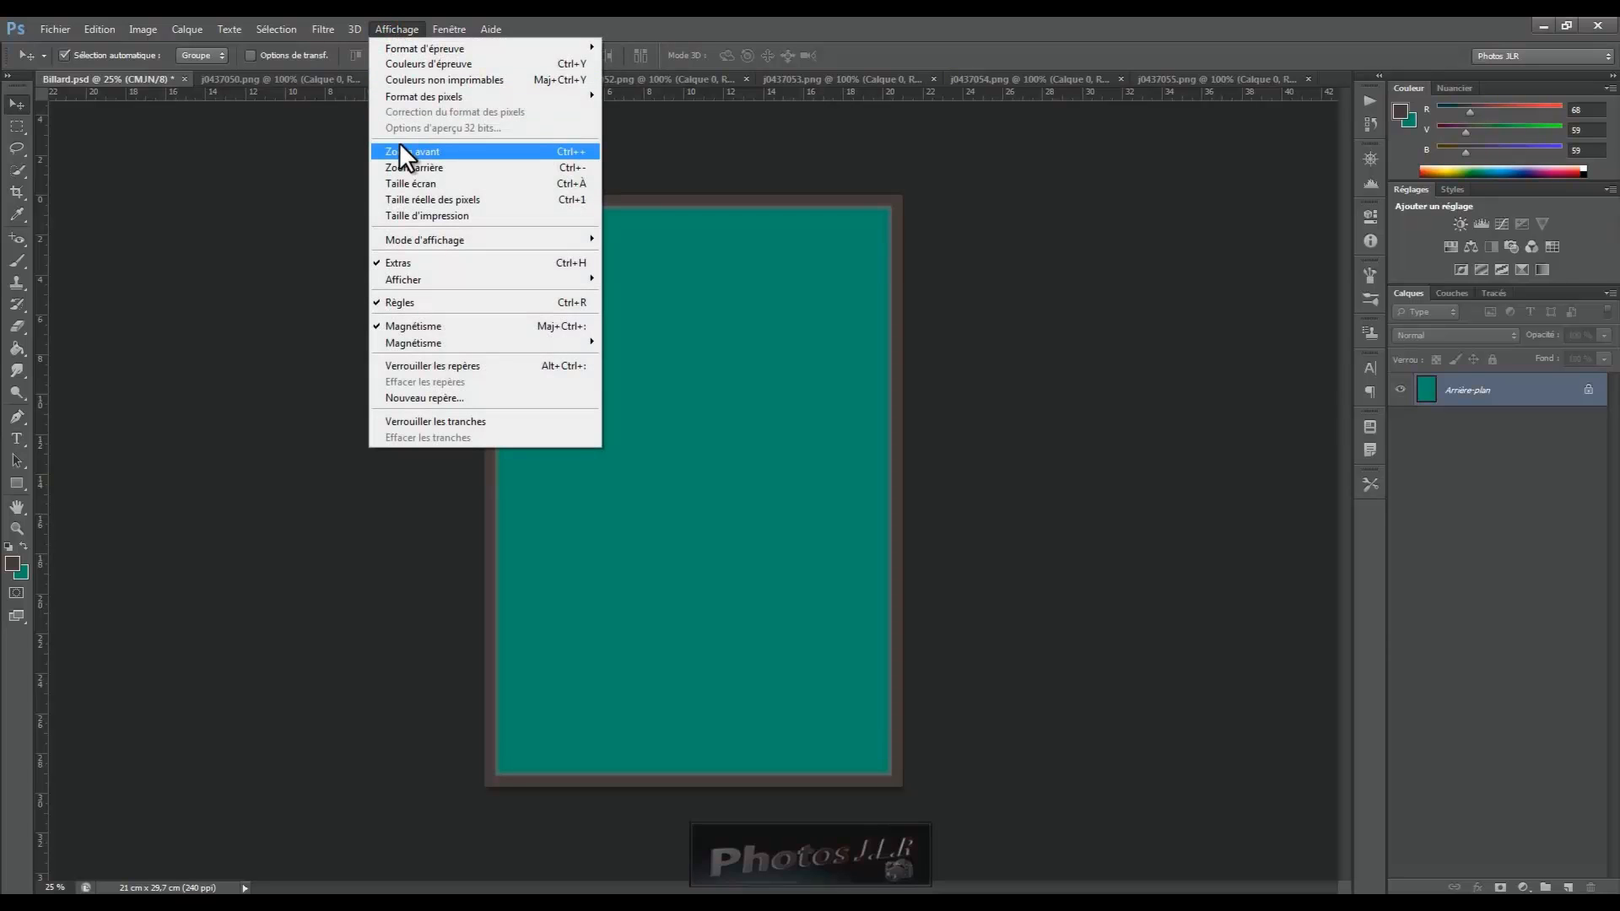
click(412, 398)
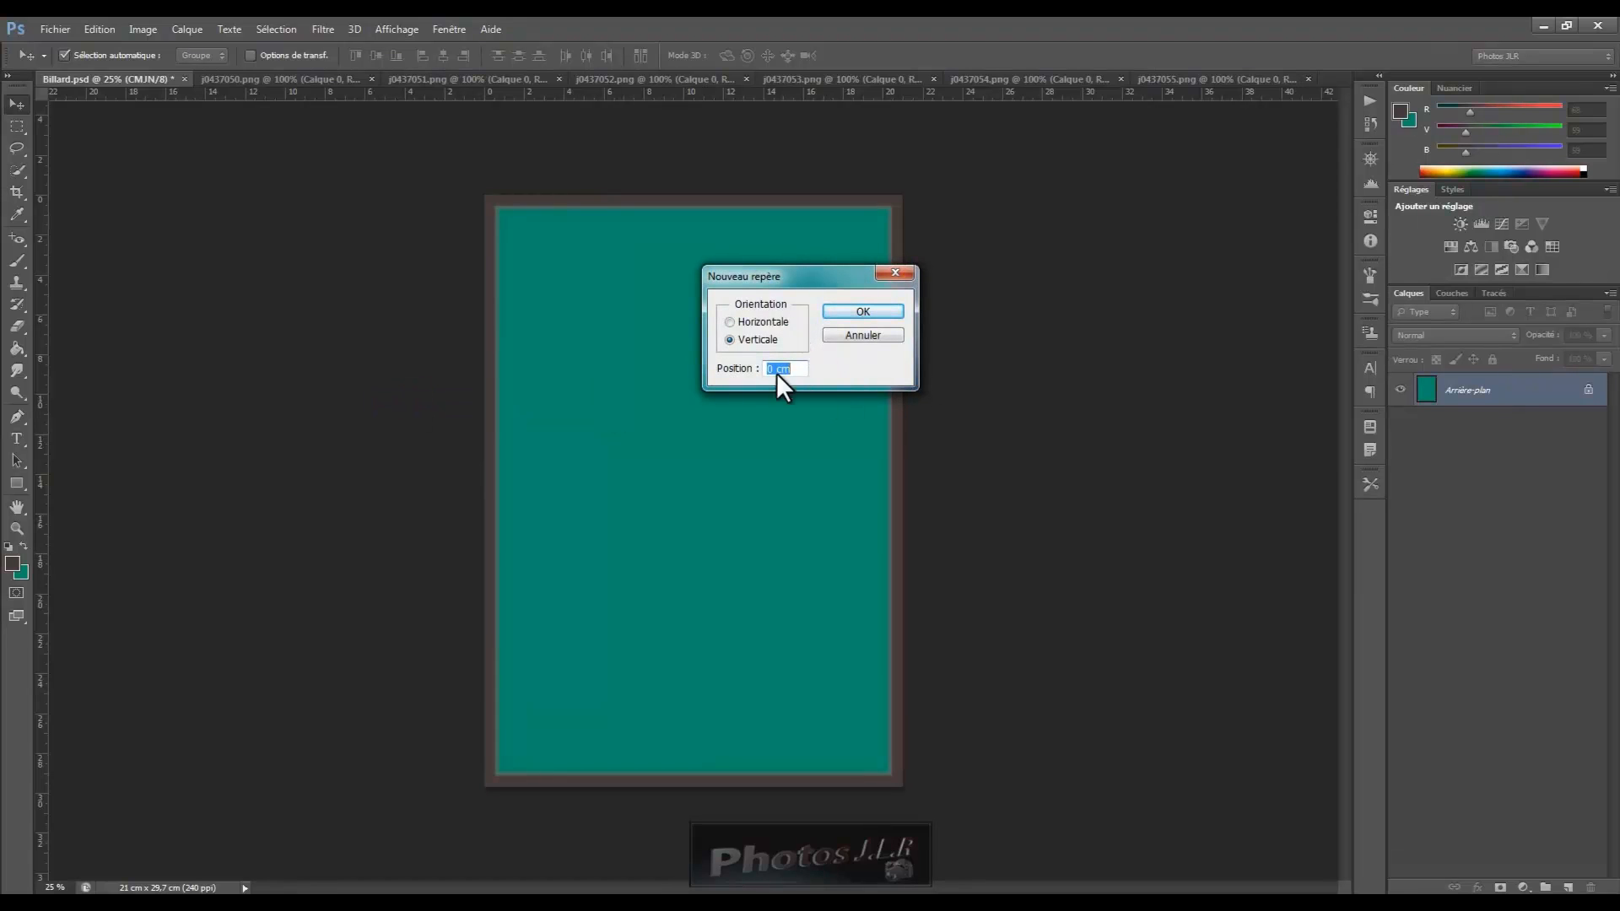
drag(767, 368, 835, 366)
text(10)
click(861, 312)
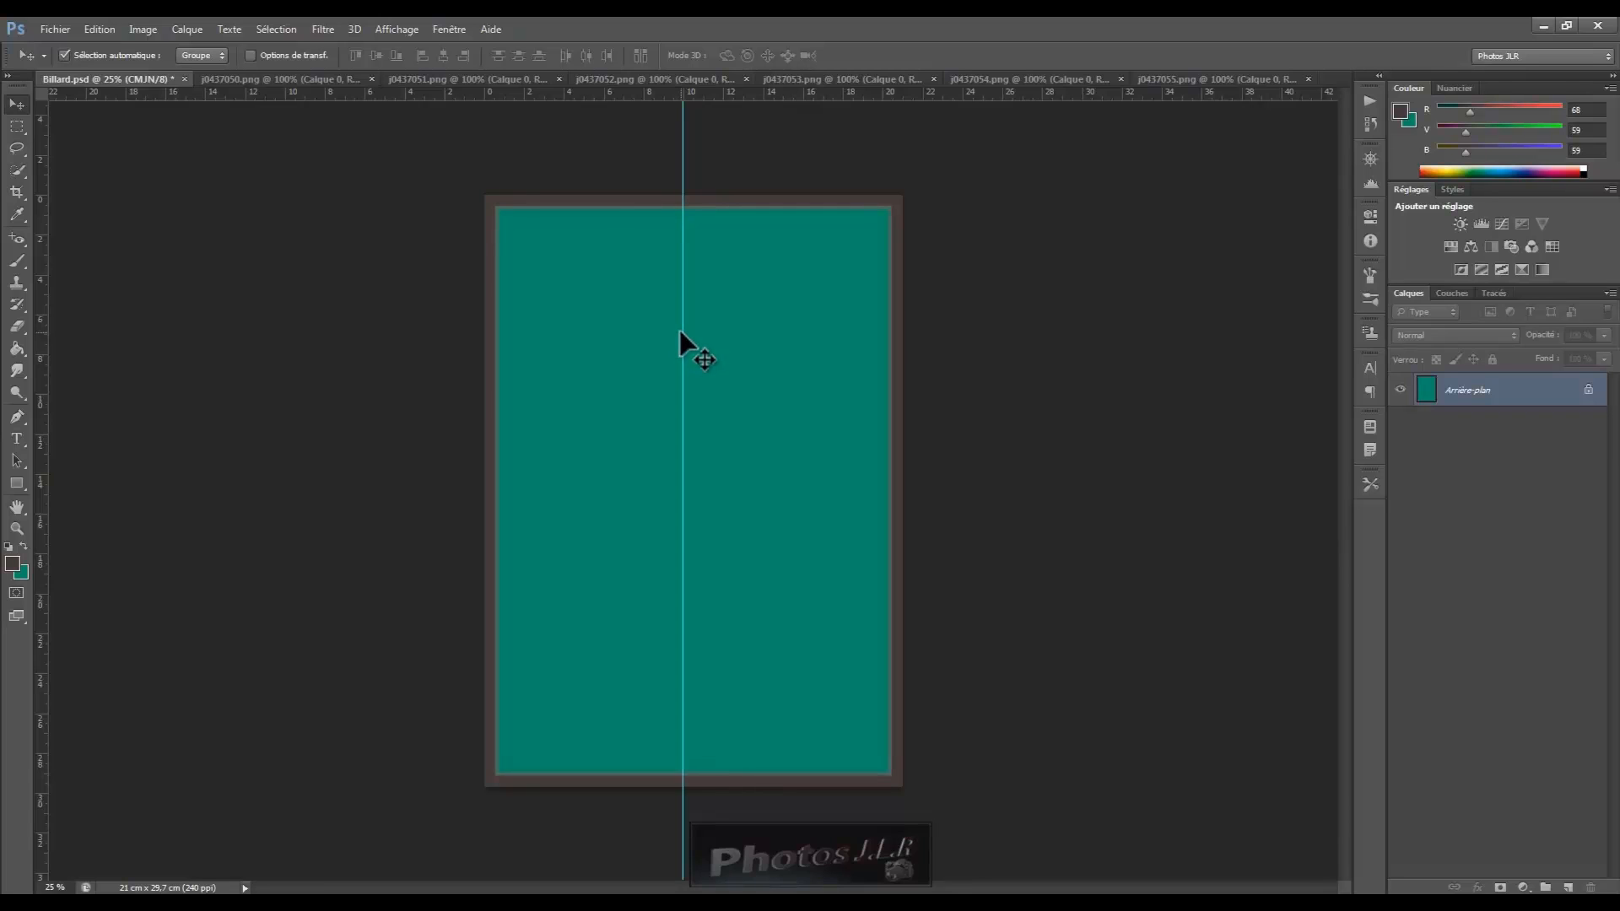
drag(683, 146, 47, 128)
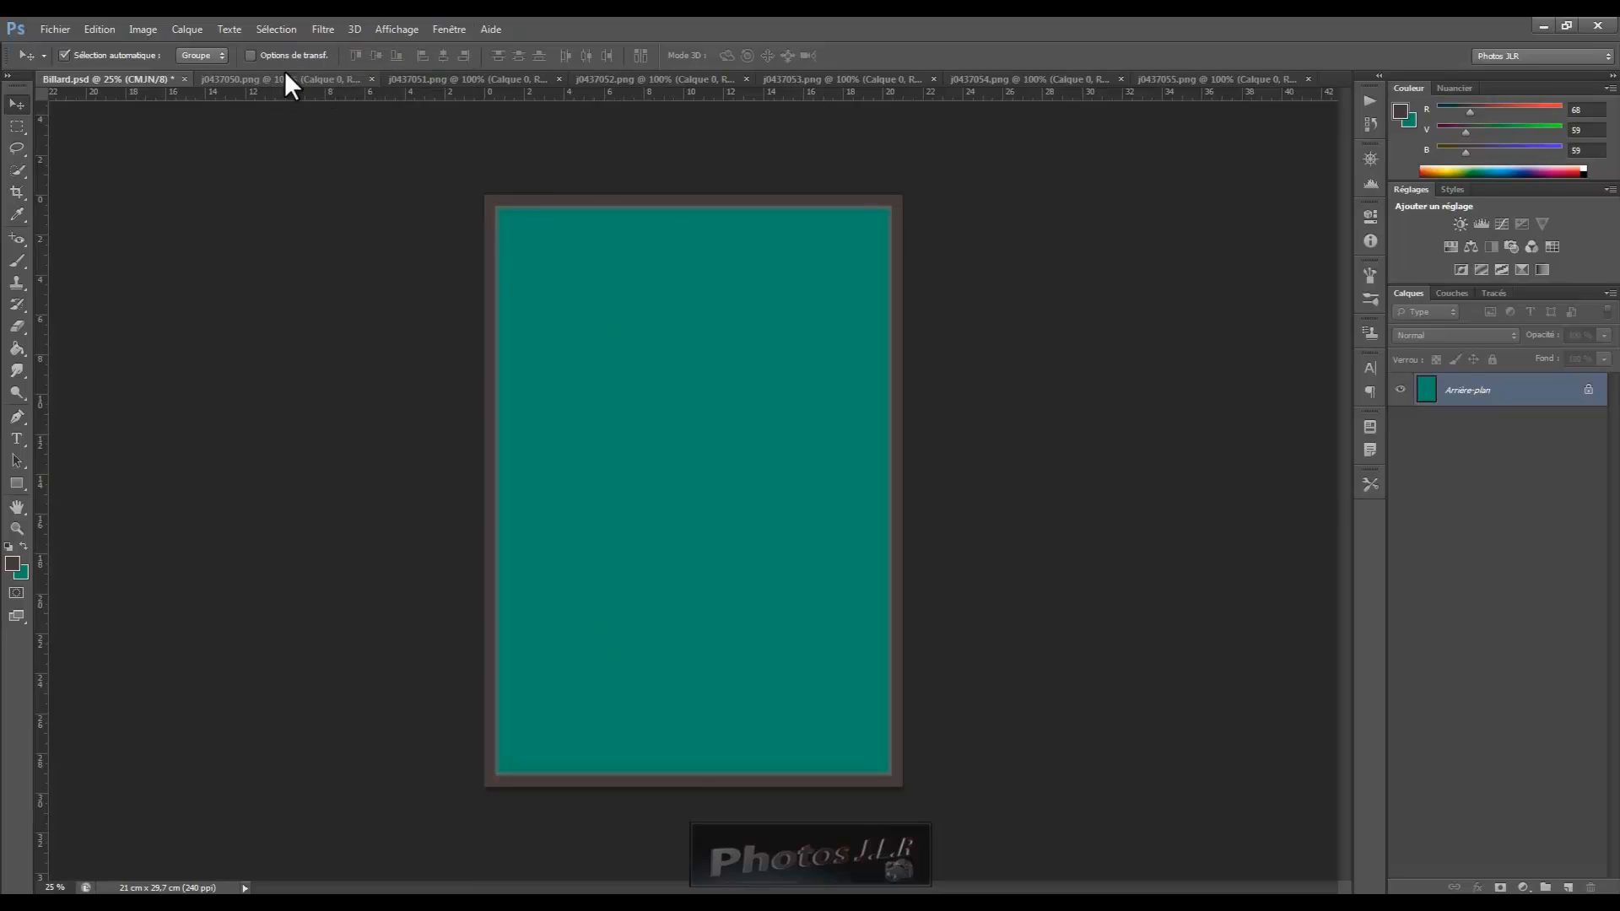
Arrange all open documents as horizontal tiles so Billard.psd and the six ball images show together
click(448, 30)
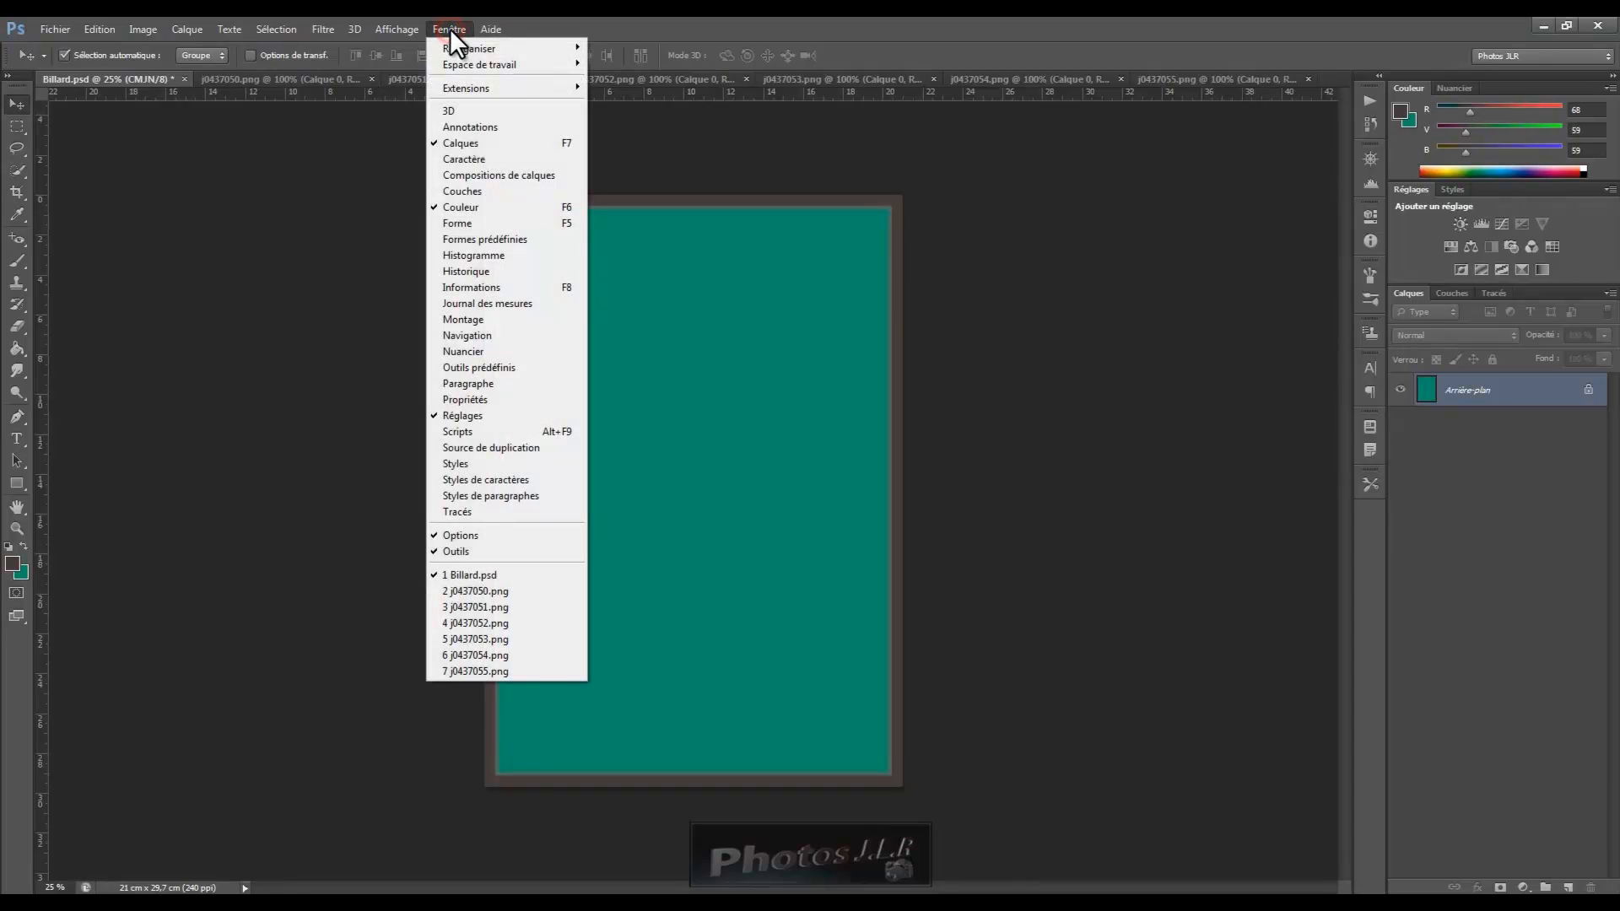
mouse_move(460, 48)
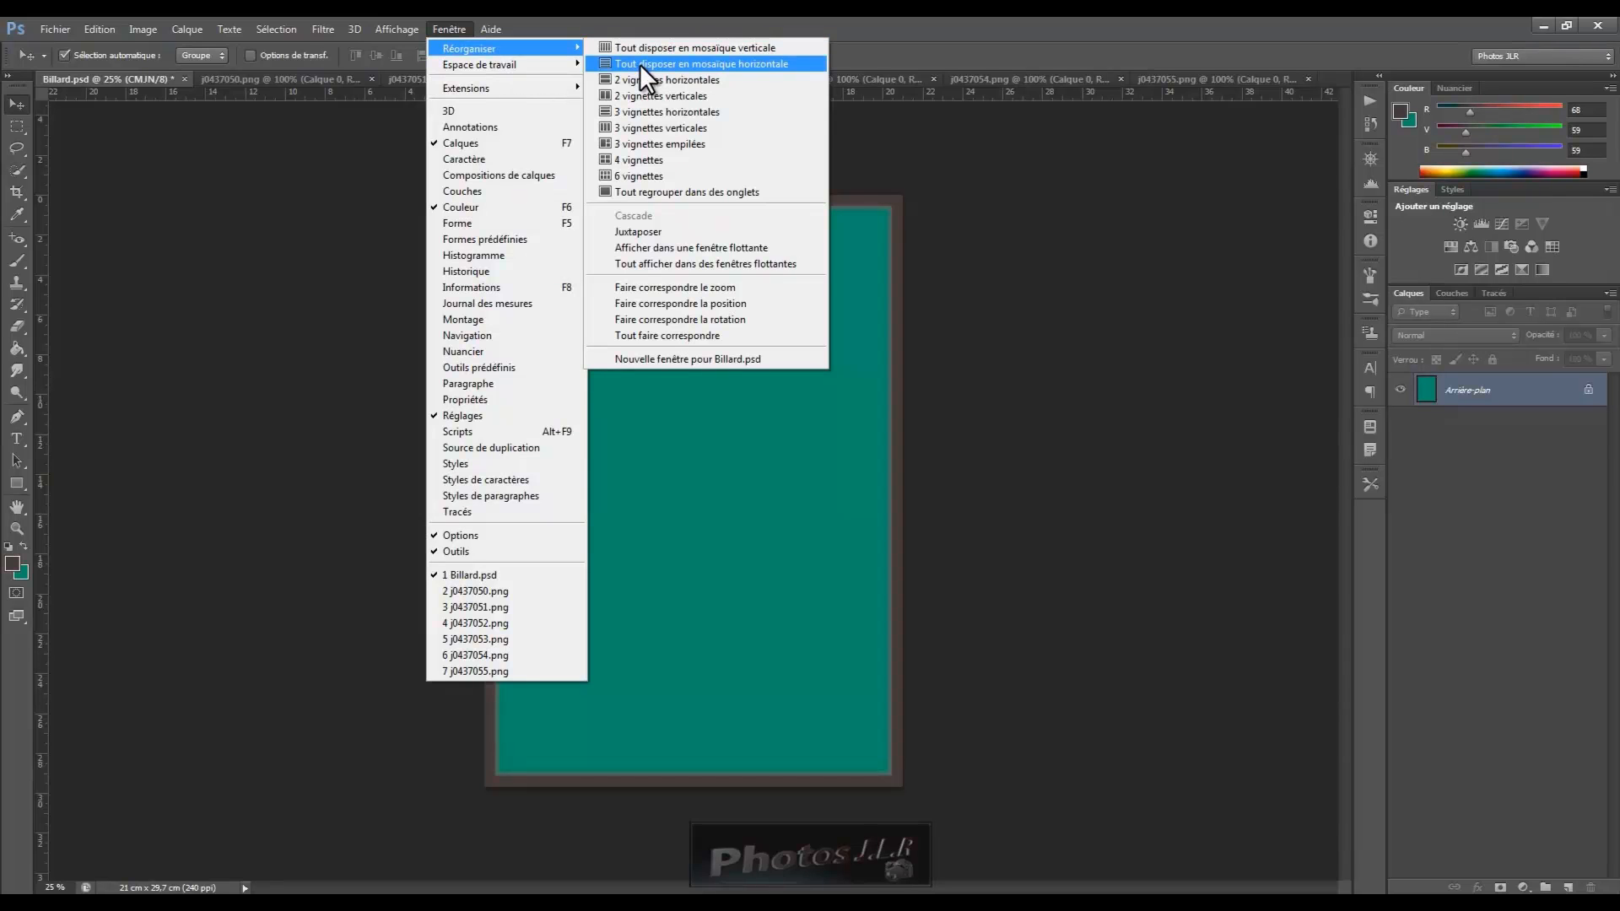
click(640, 64)
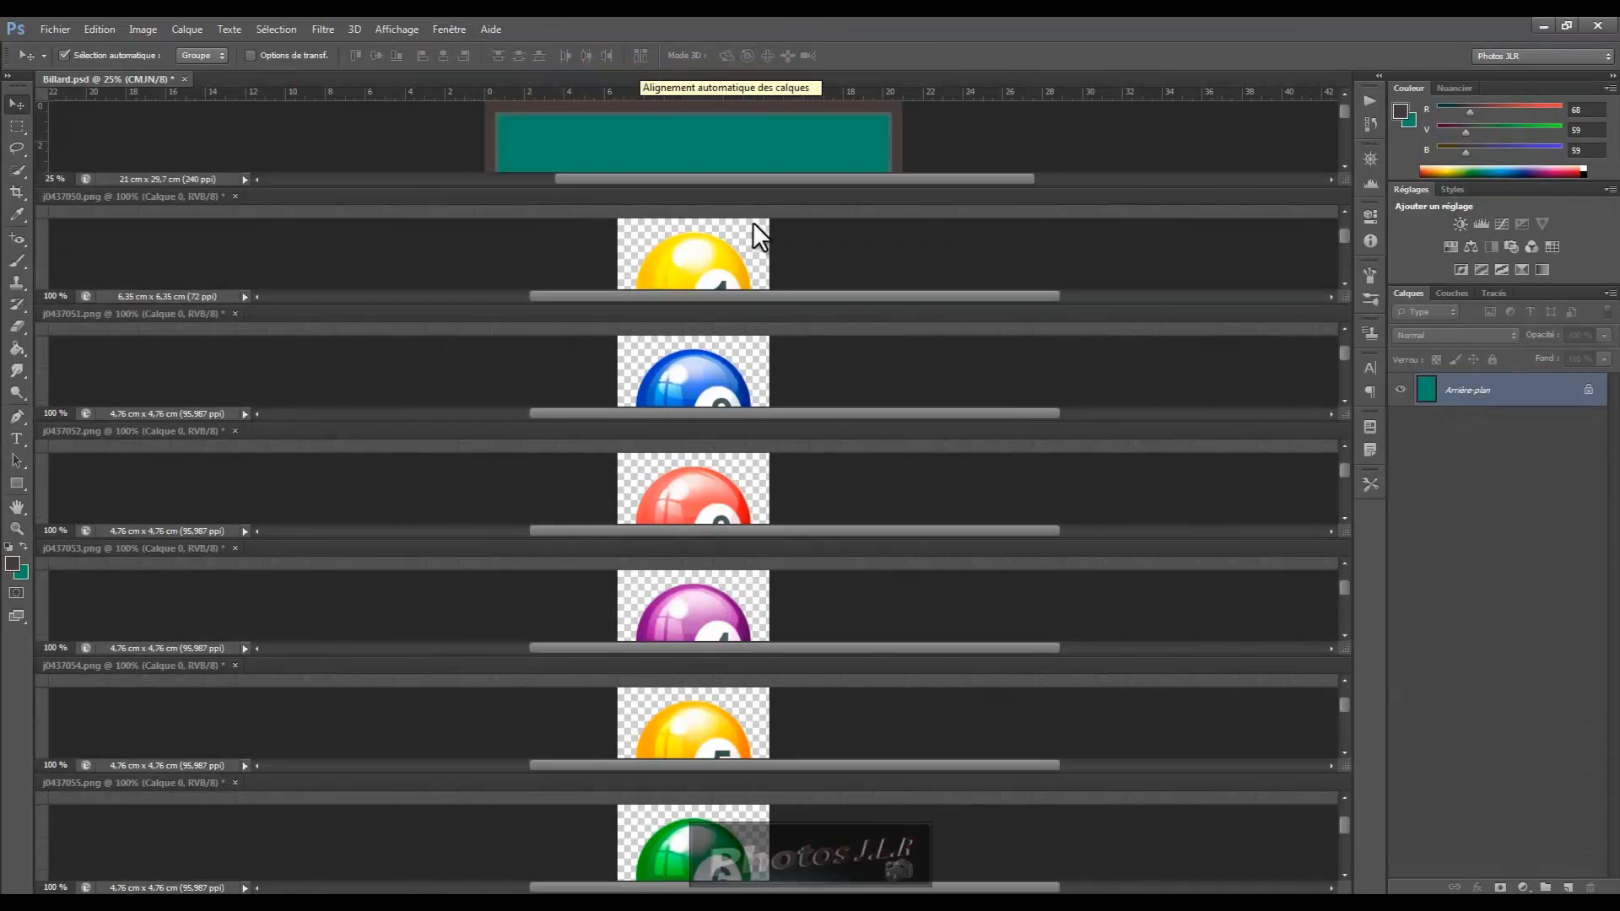
Copy balls 1, 2 and 3 from their images onto the green area of Billard.psd, spaced out in a row
click(704, 266)
drag(698, 232, 533, 129)
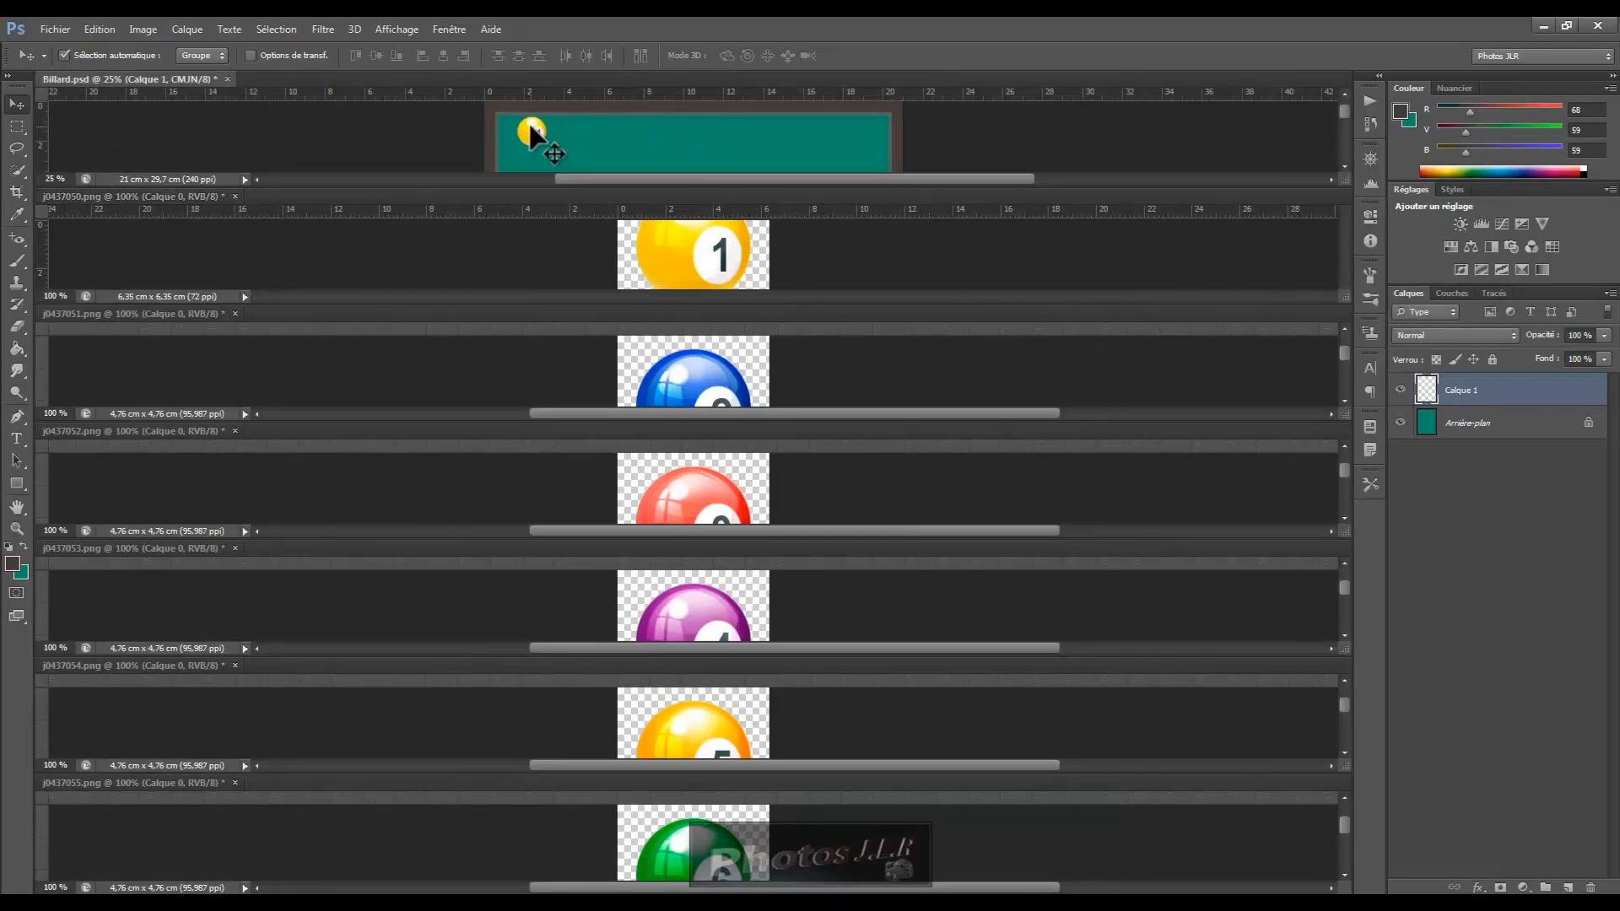
click(719, 385)
drag(719, 385, 624, 133)
click(697, 503)
drag(697, 503, 679, 135)
Copy balls 4, 5 and 6 from their images onto the green area of Billard.psd, continuing the row beside ball 3
click(697, 625)
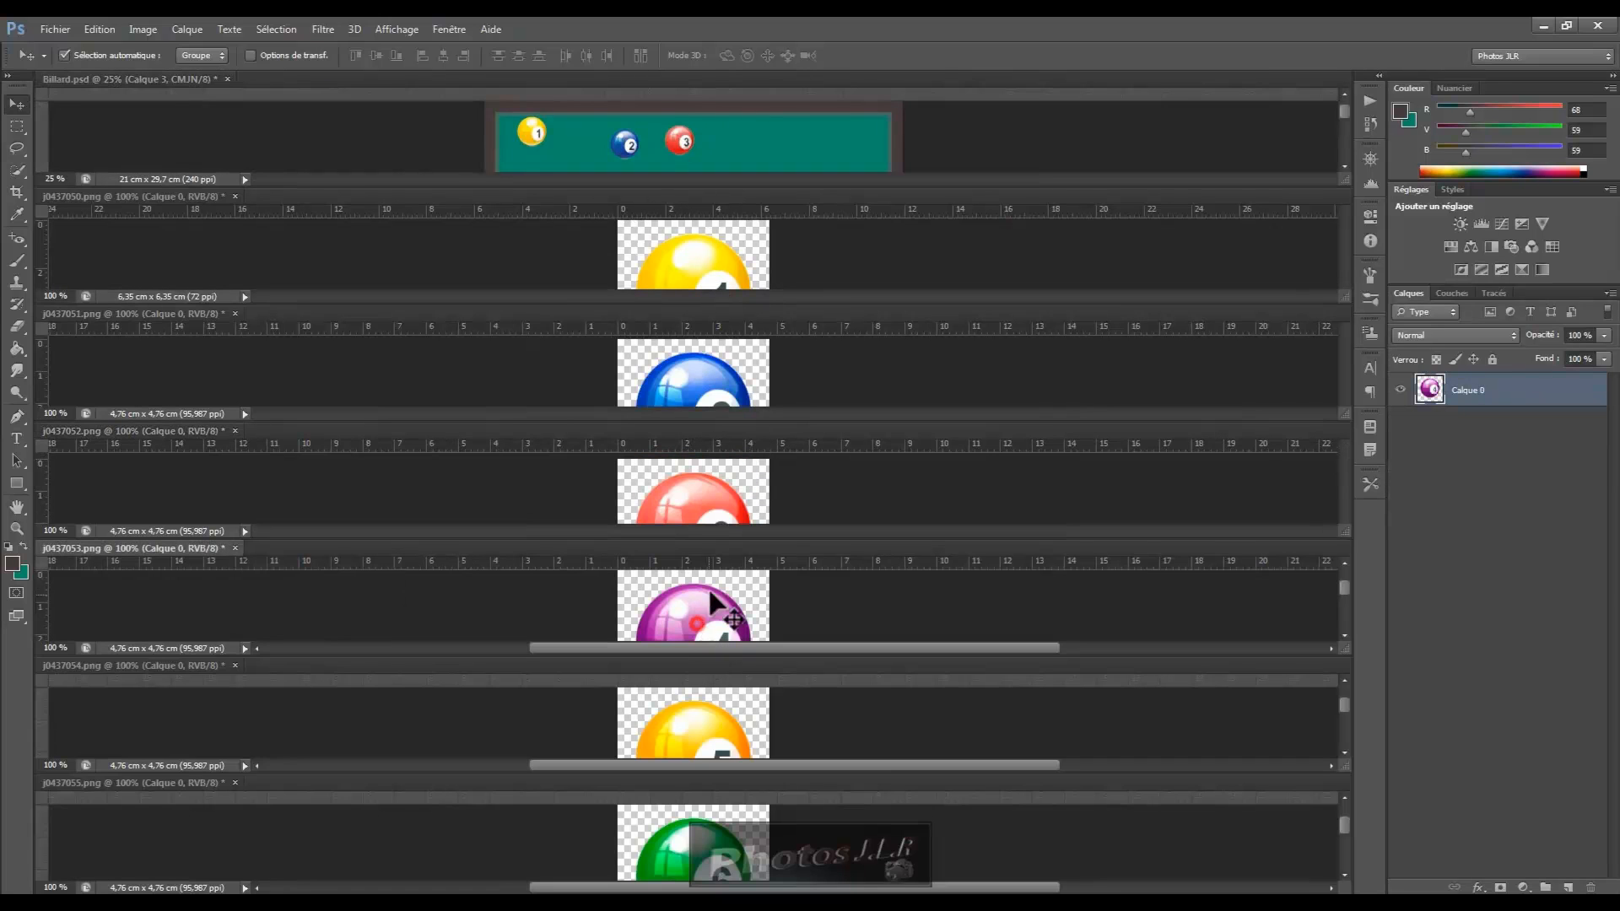
drag(694, 620, 726, 137)
drag(705, 746, 765, 144)
drag(685, 859, 771, 190)
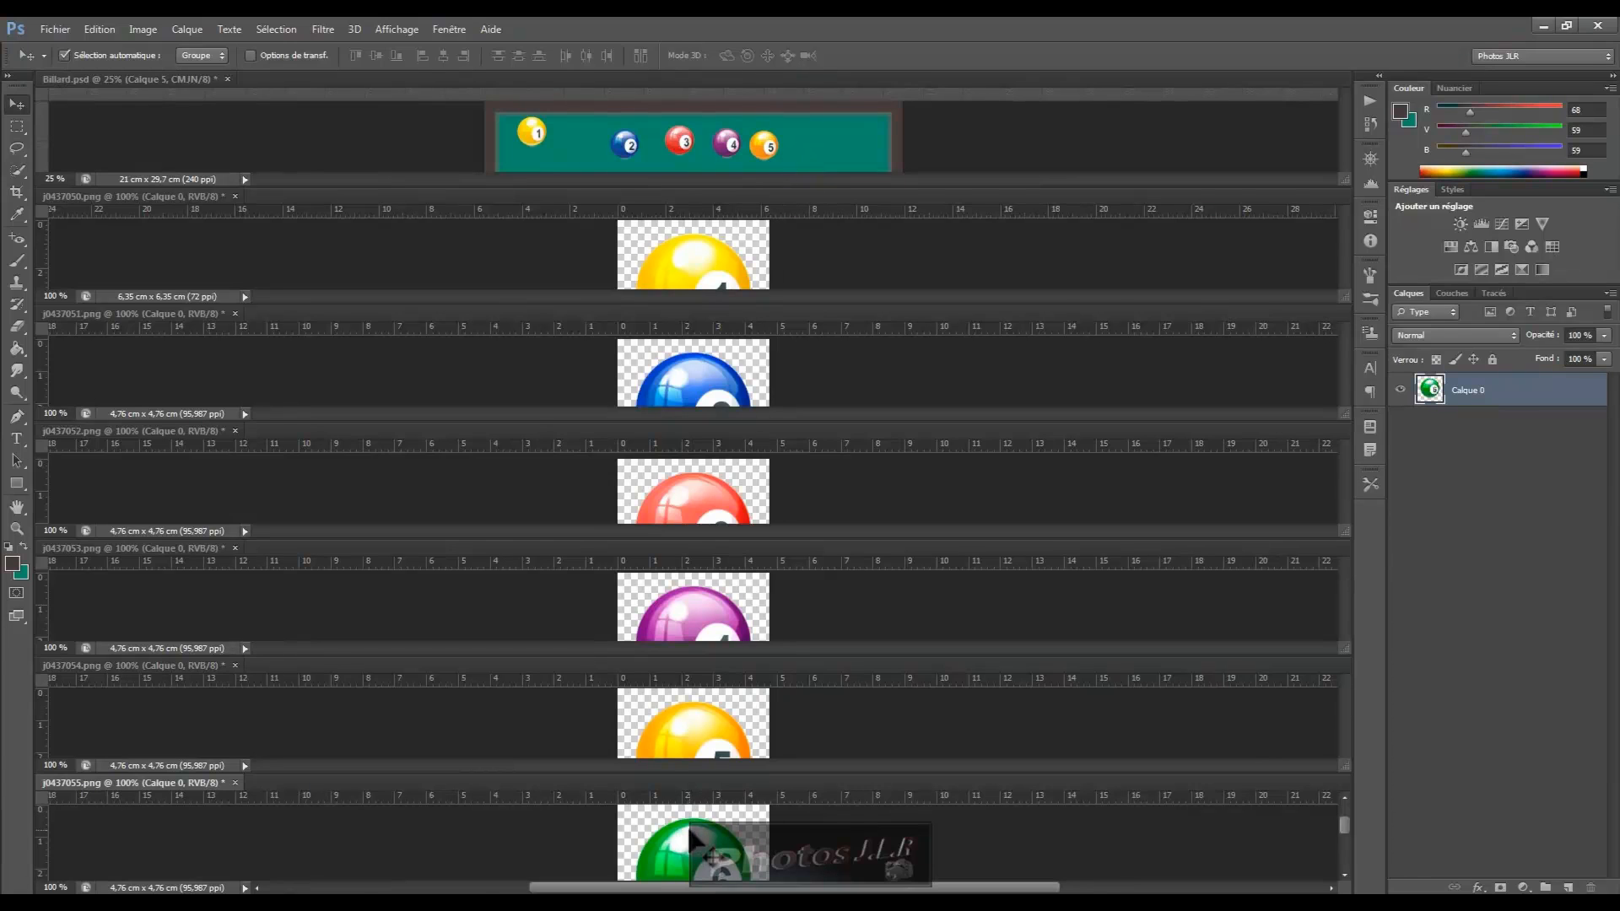
mouse_move(691, 846)
mouse_down()
mouse_move(783, 22)
mouse_move(817, 142)
mouse_up()
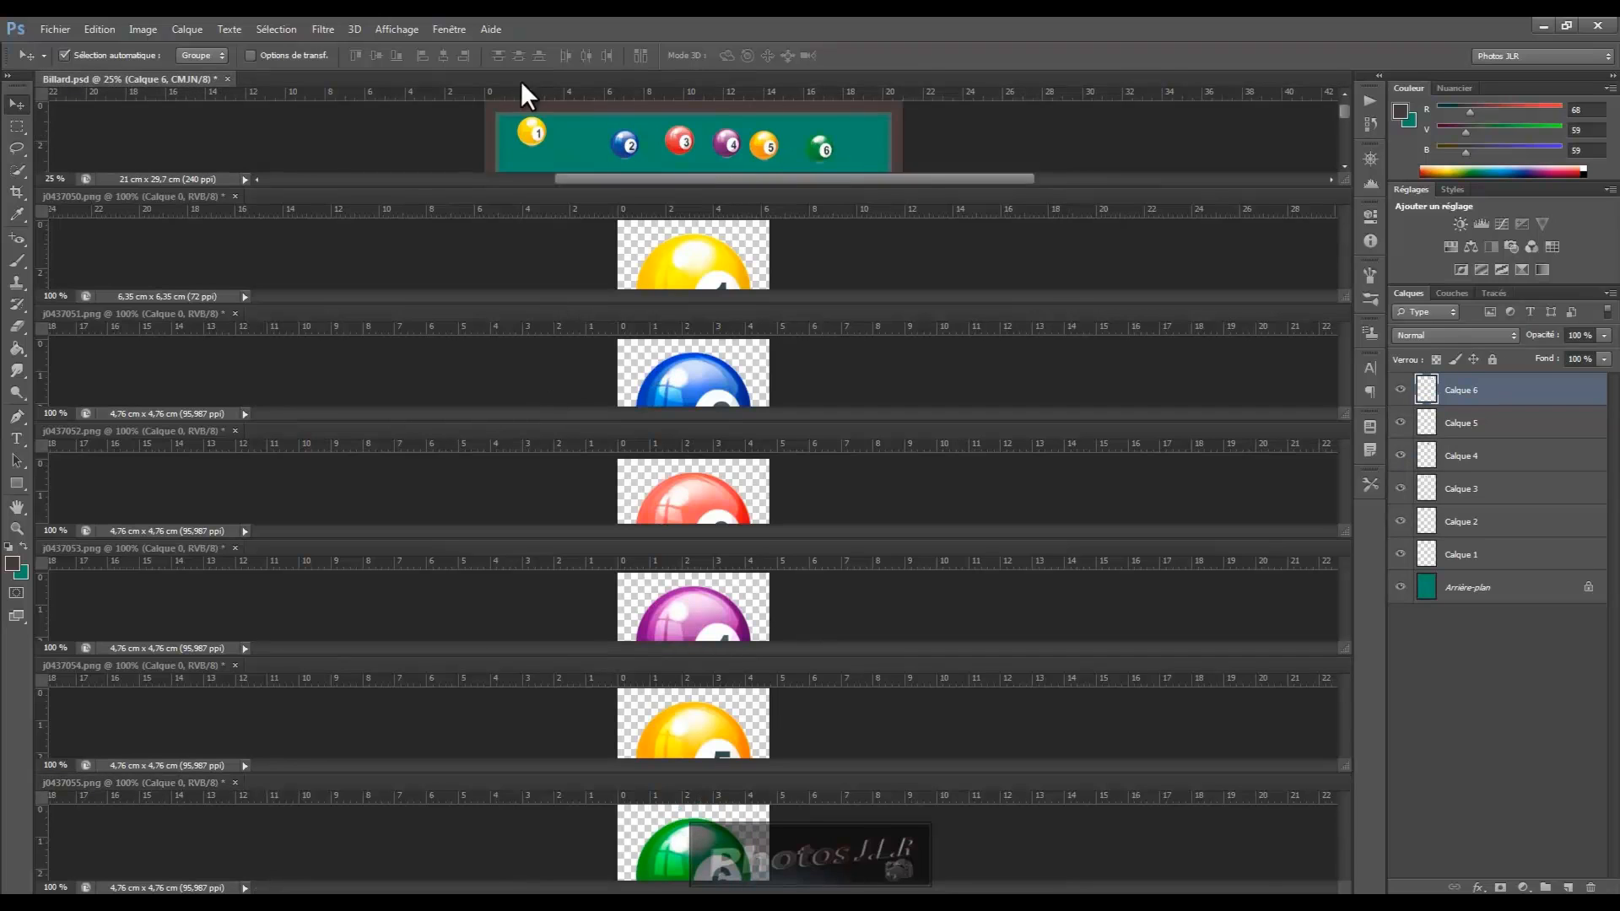
Regroup all open documents into tabs, with Billard.psd in front
click(454, 28)
mouse_move(466, 48)
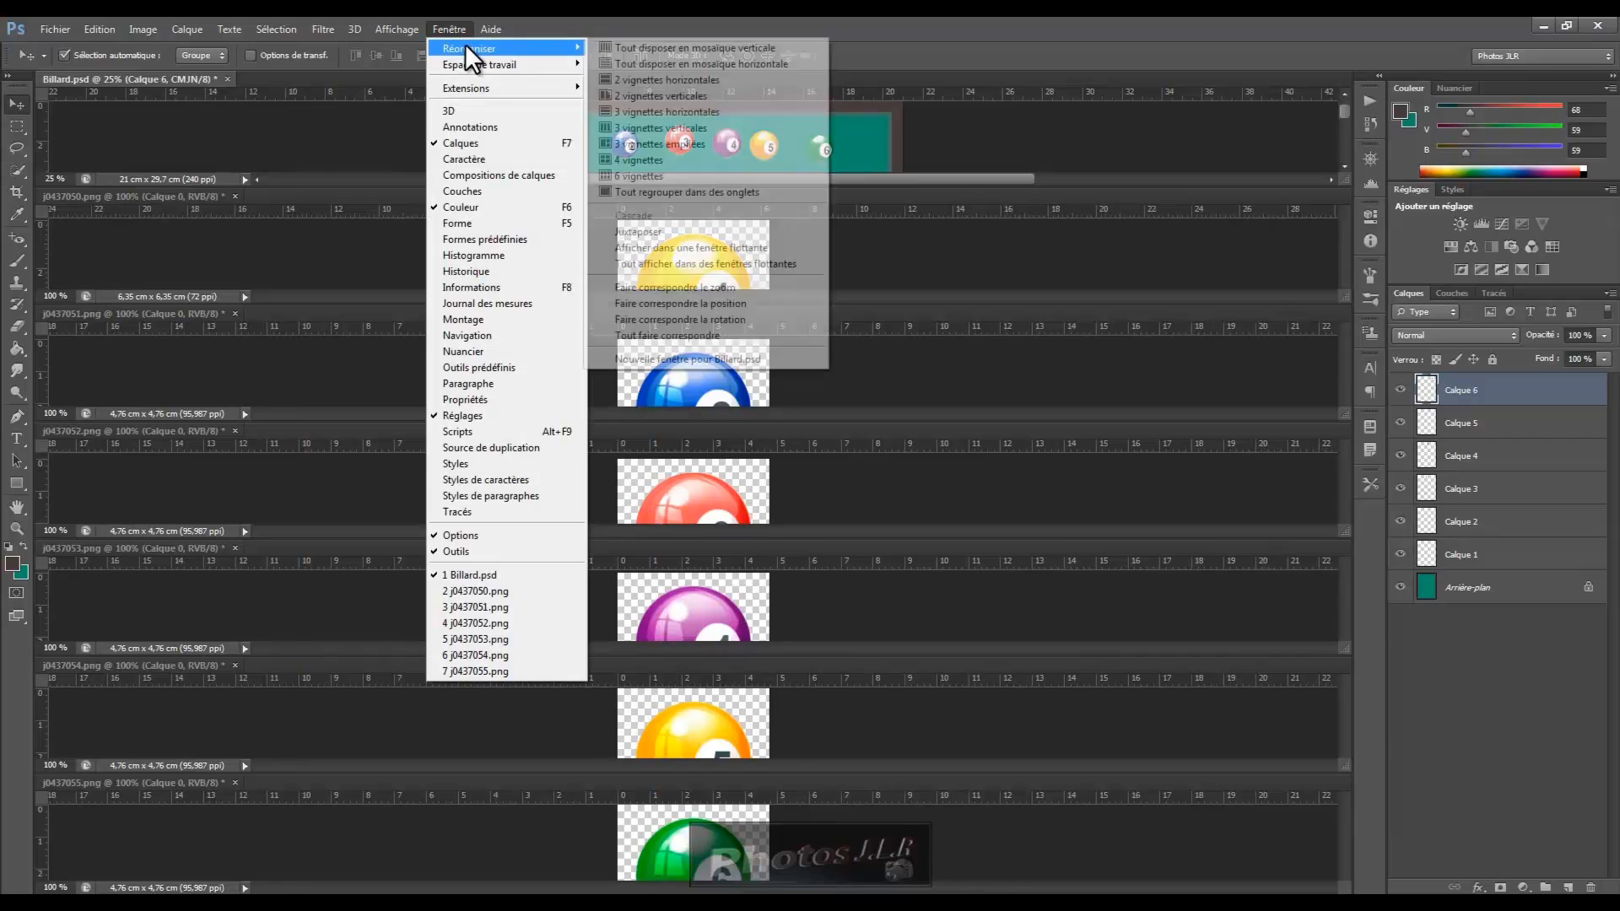
click(641, 189)
Move the six balls down to the middle of the green area, bringing the outer balls closer to the others
drag(537, 231, 561, 472)
drag(629, 252, 618, 504)
drag(682, 238, 681, 431)
drag(726, 242, 726, 440)
drag(768, 244, 768, 447)
drag(823, 242, 813, 476)
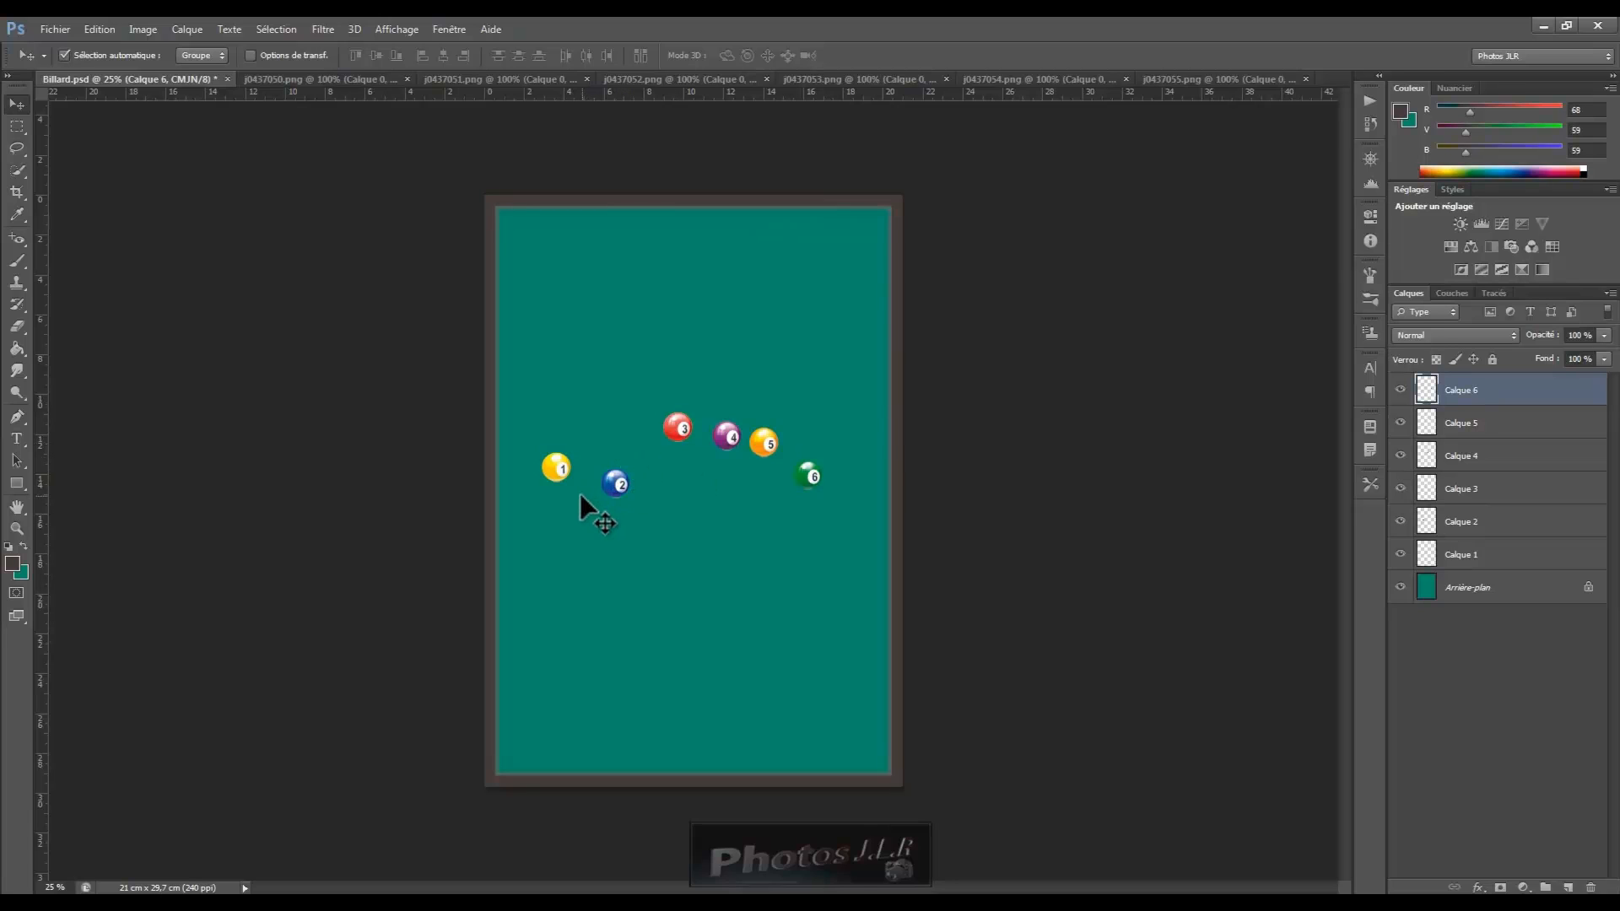
drag(554, 468, 644, 475)
drag(810, 488, 777, 490)
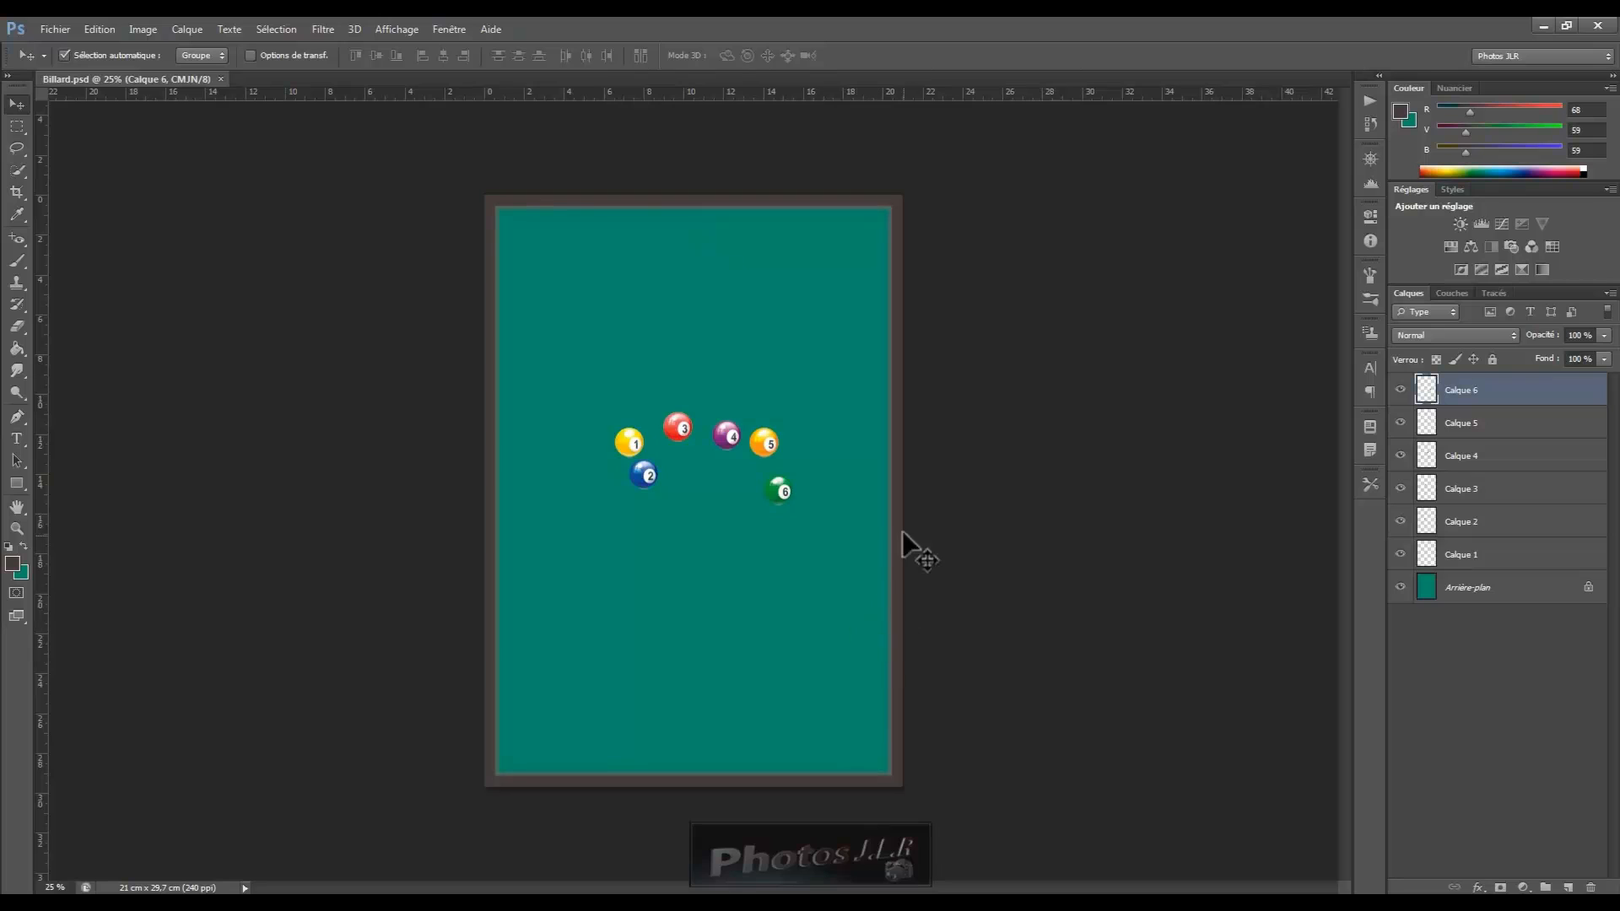
Create a new vertical guide at 50% of the canvas width in Billard.psd
key(ctrl+plus)
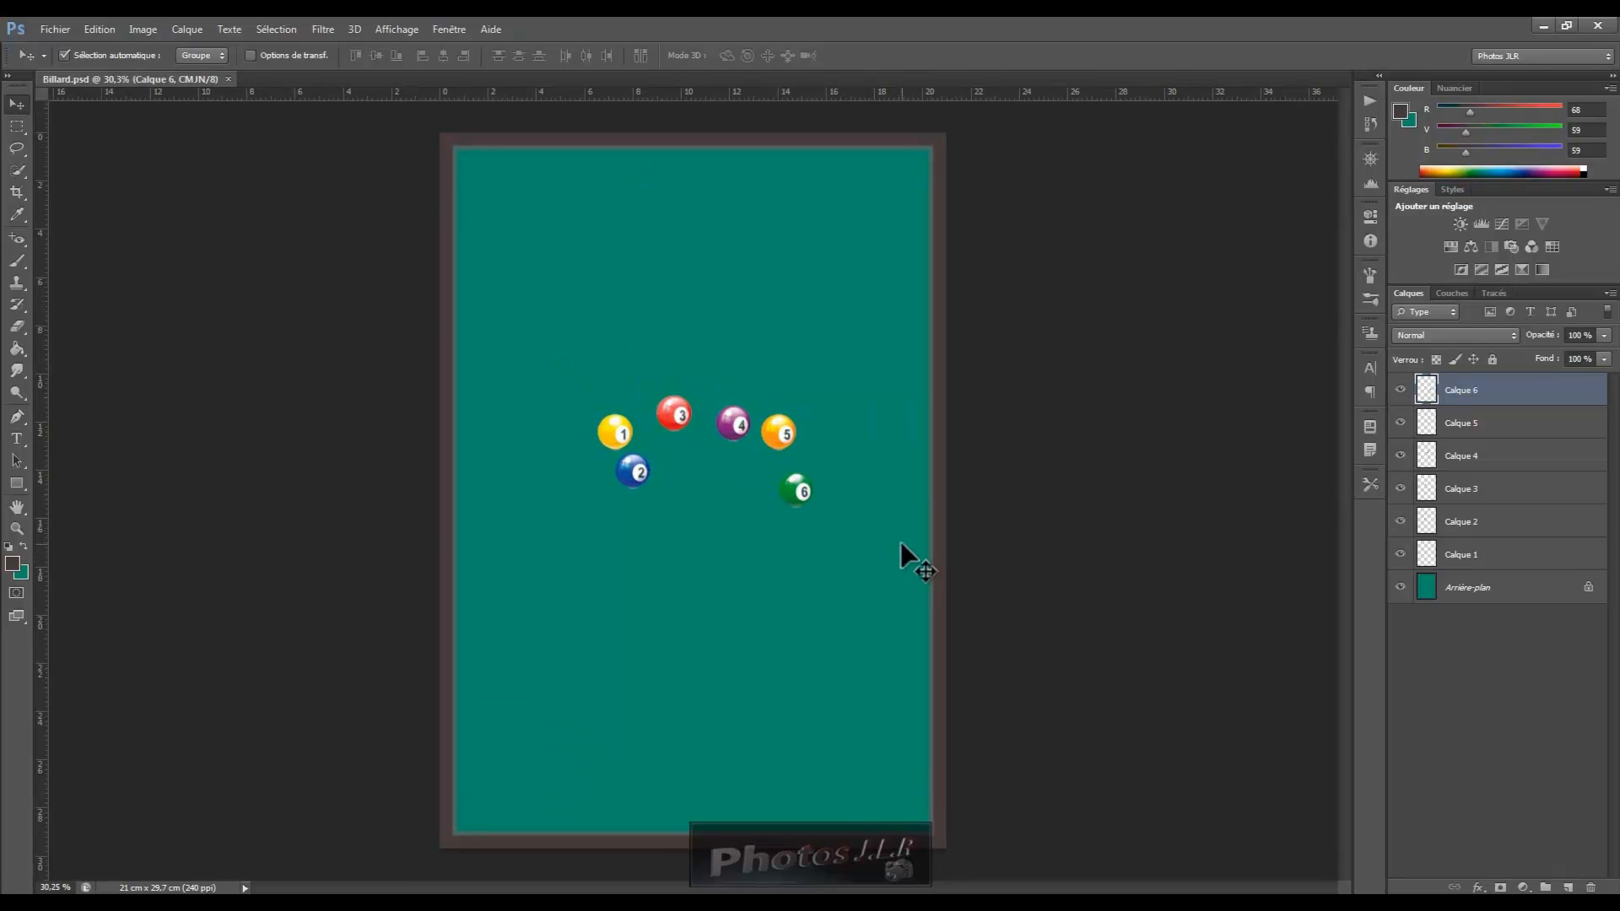
scroll(900, 541, up, 1)
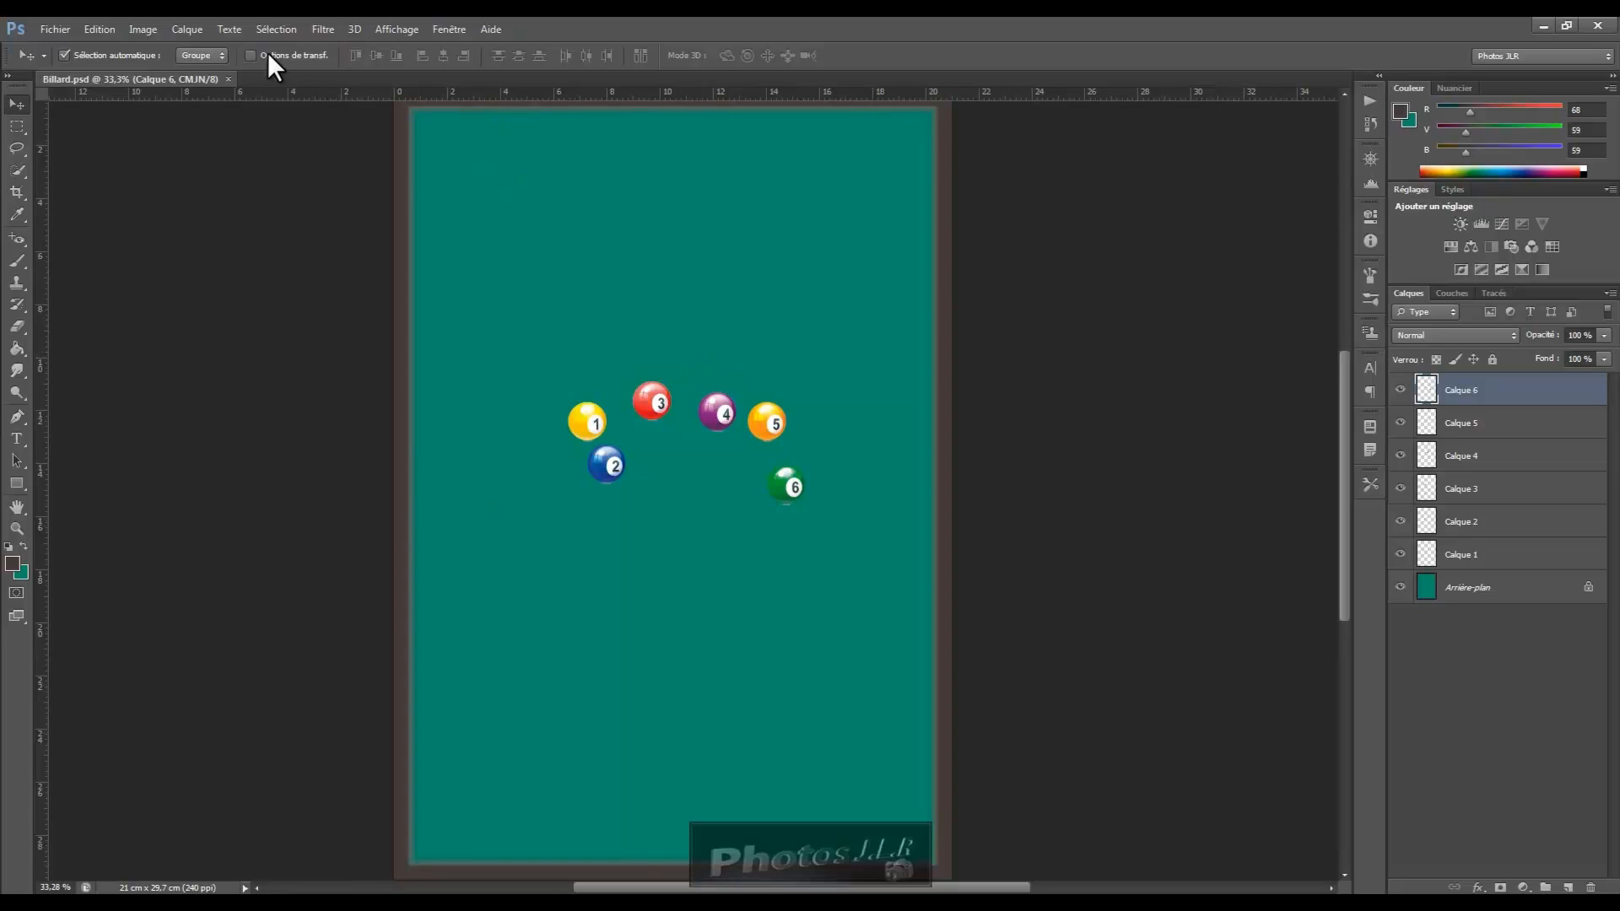
click(376, 29)
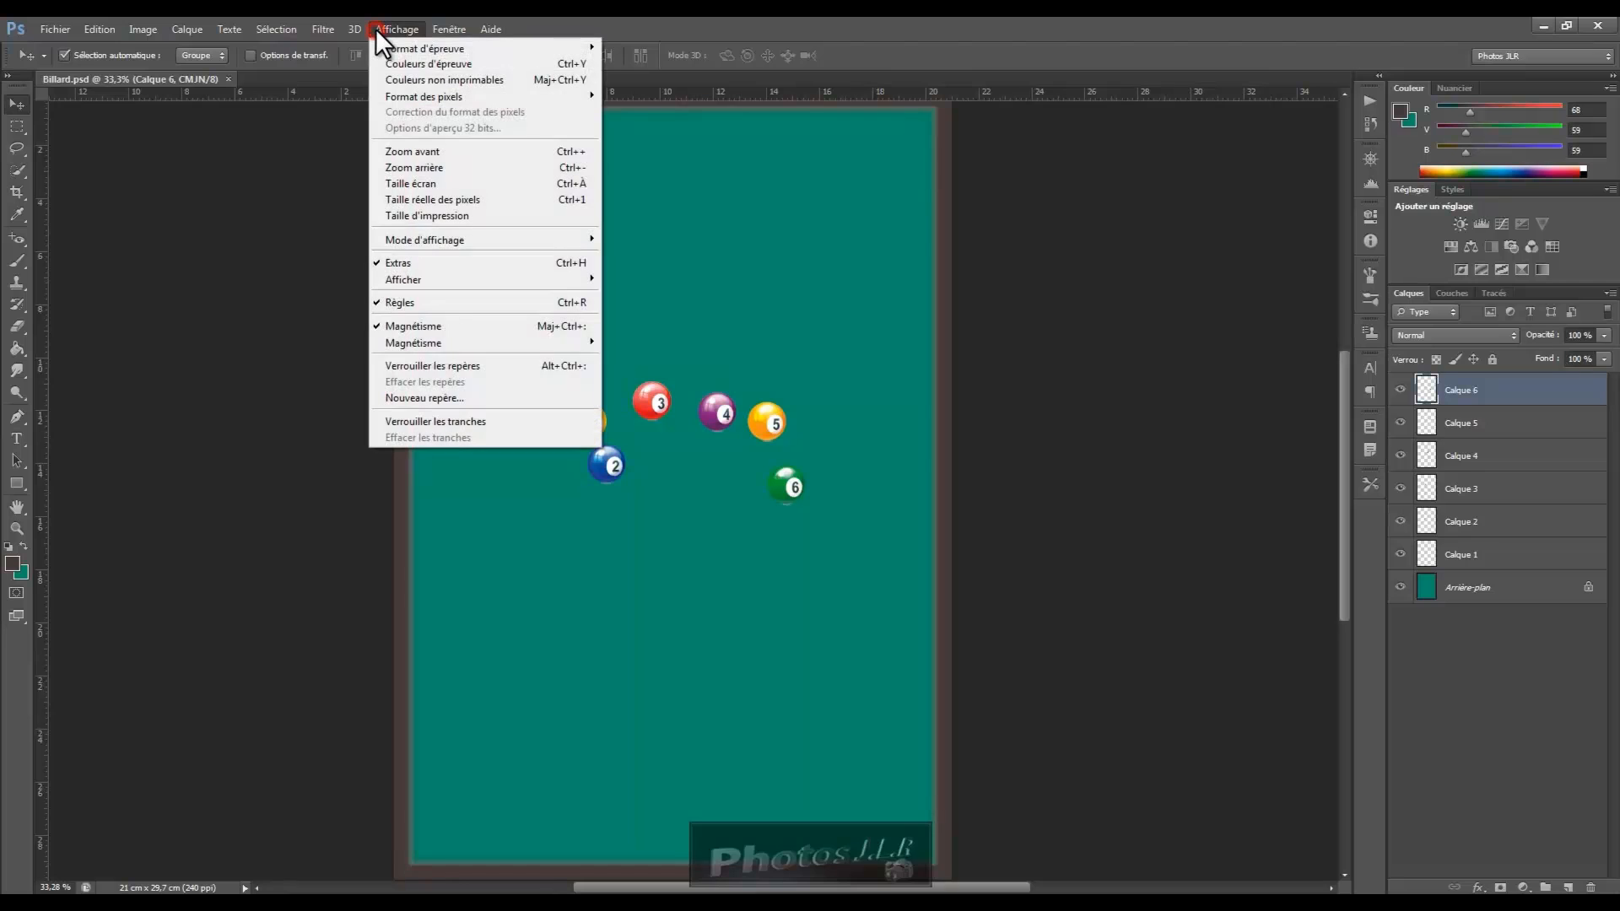
click(414, 398)
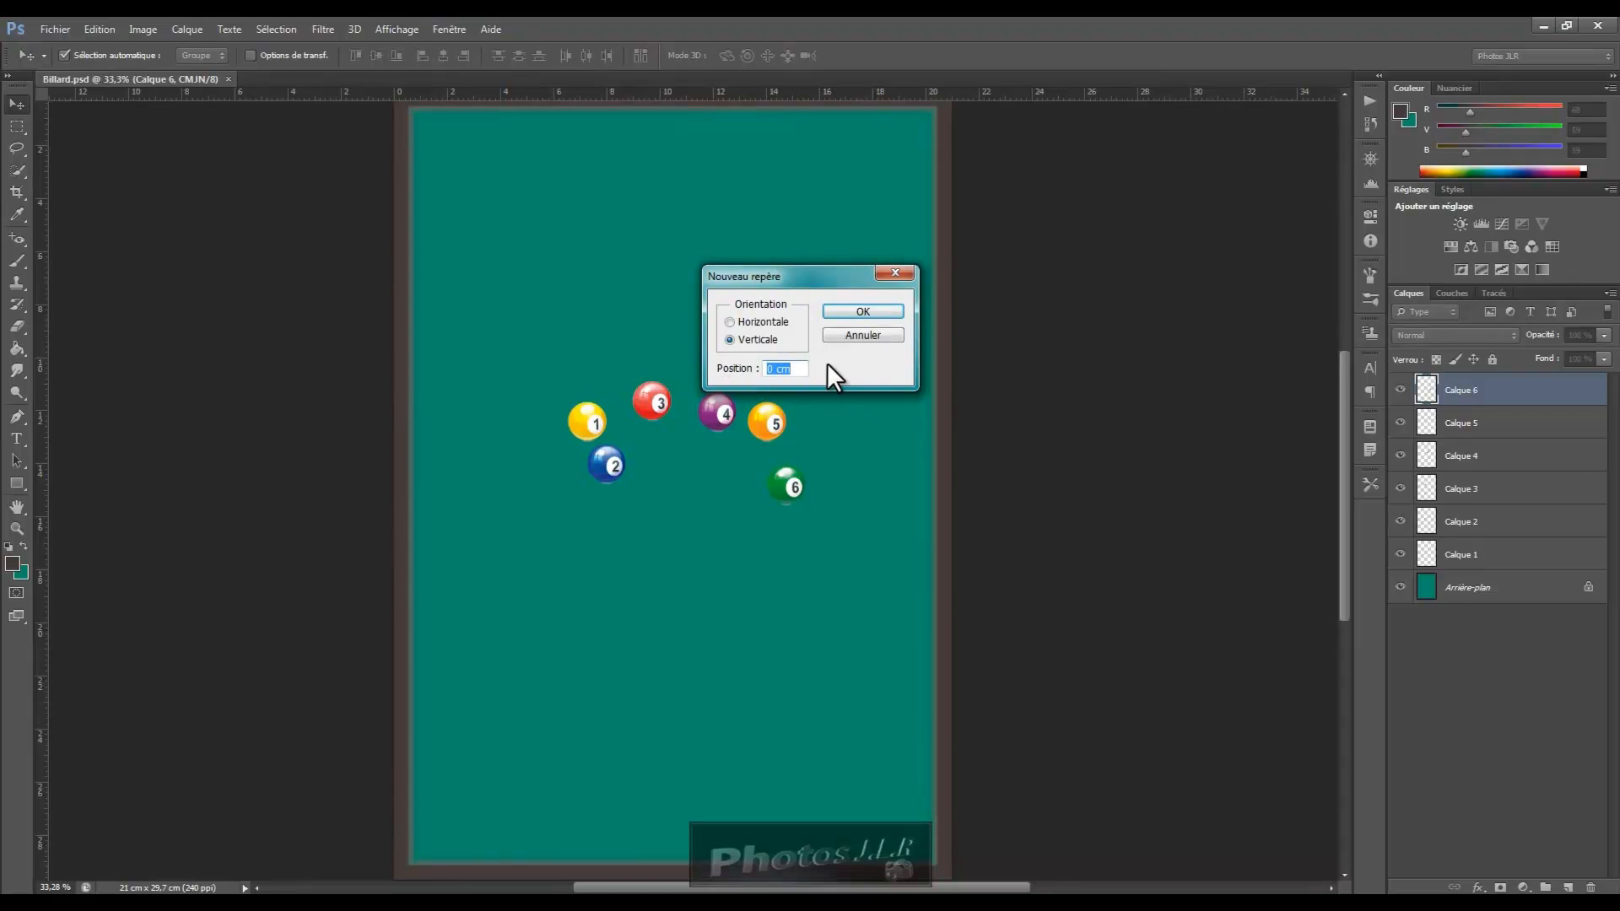
click(769, 369)
drag(769, 369, 822, 368)
text(50%)
click(863, 311)
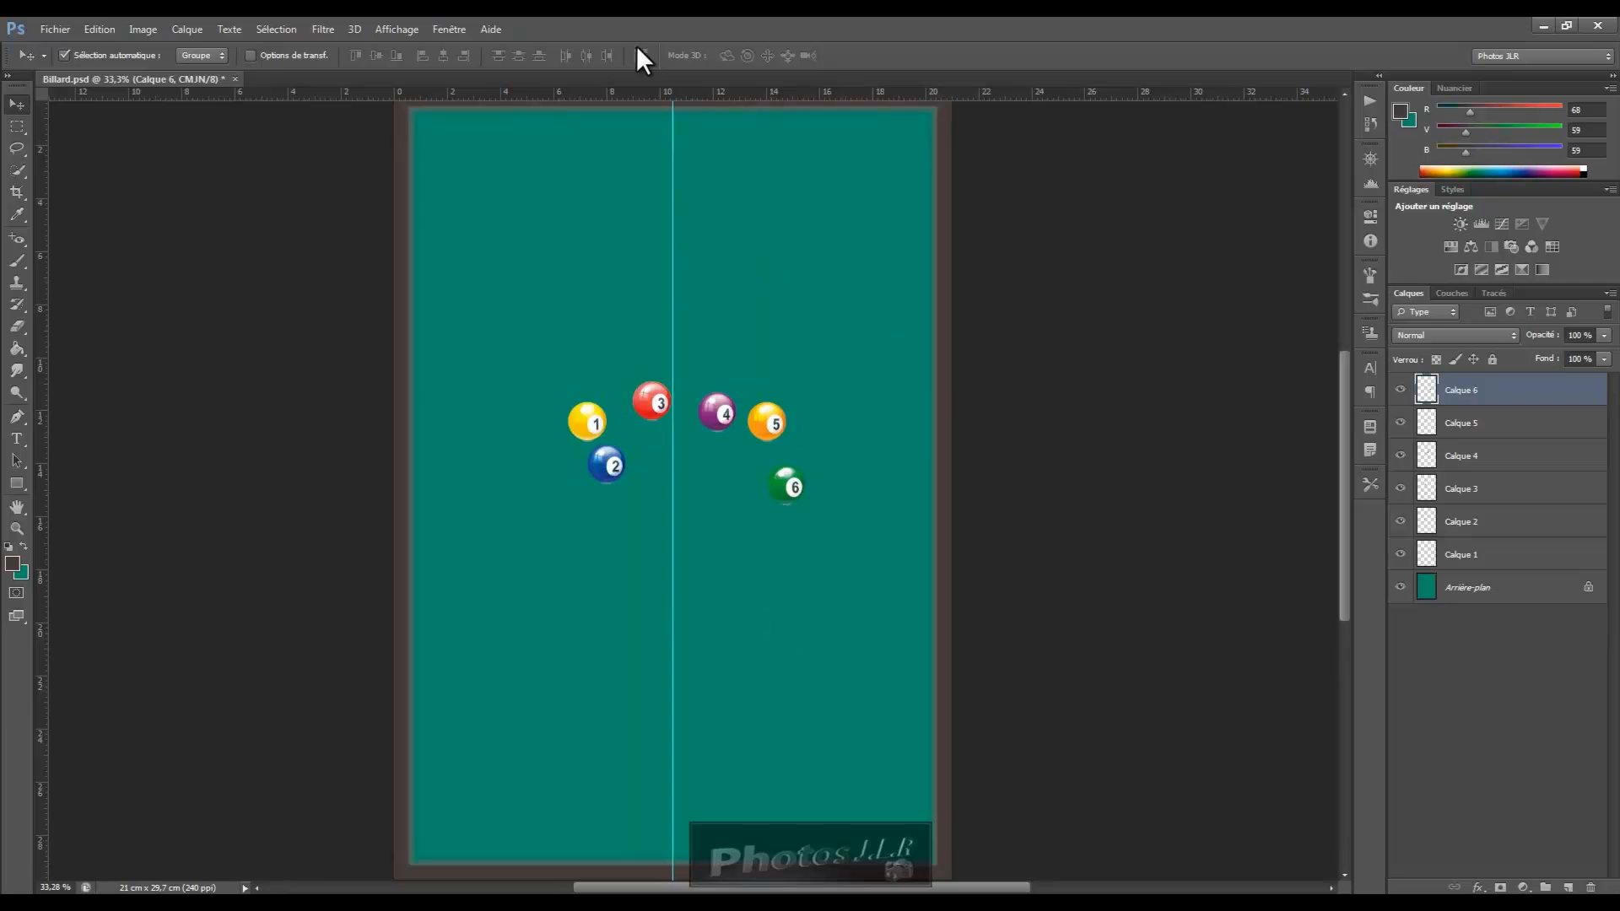
Create a horizontal guide at 50% of the canvas height and move ball 1 onto the crossing of the two guides
click(278, 33)
mouse_move(389, 32)
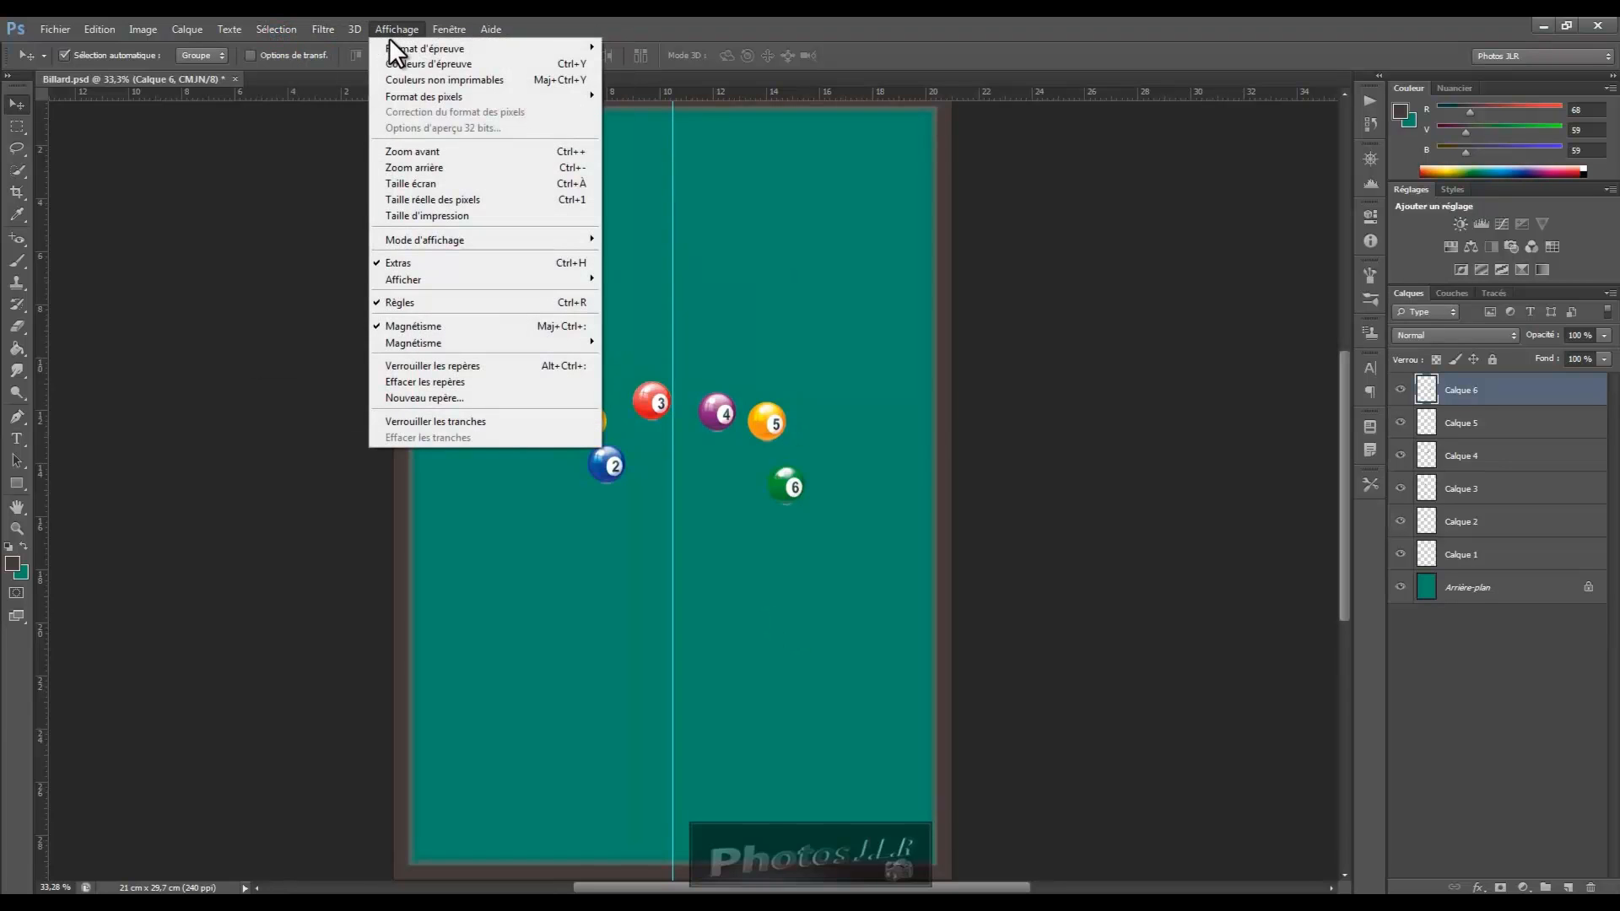
click(439, 398)
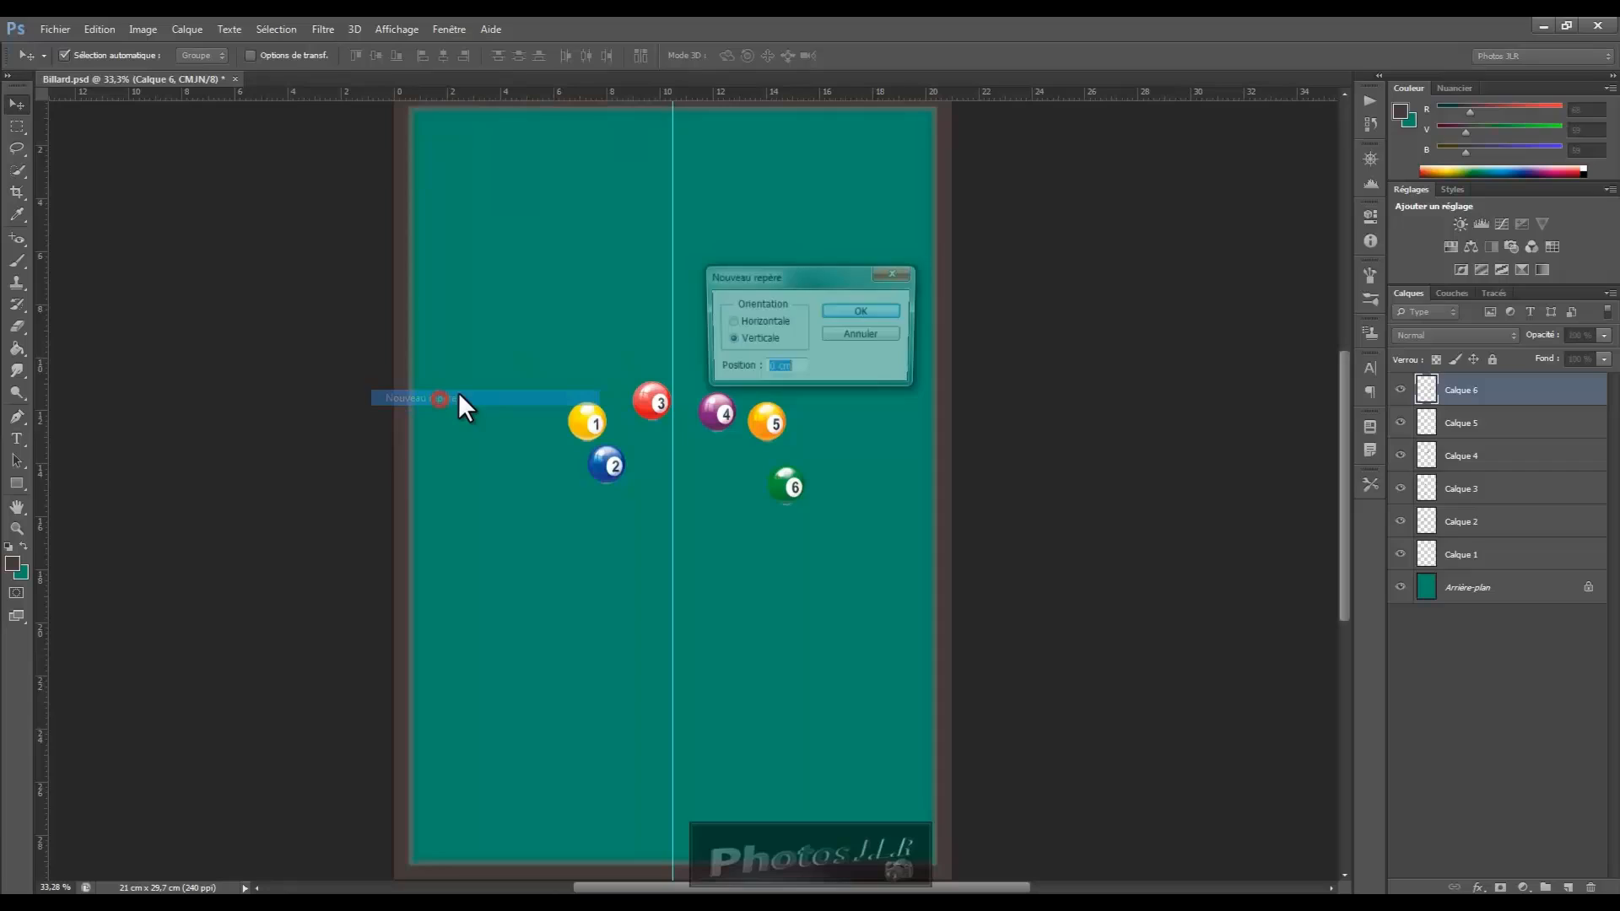
click(731, 322)
drag(793, 369, 717, 367)
text(50%)
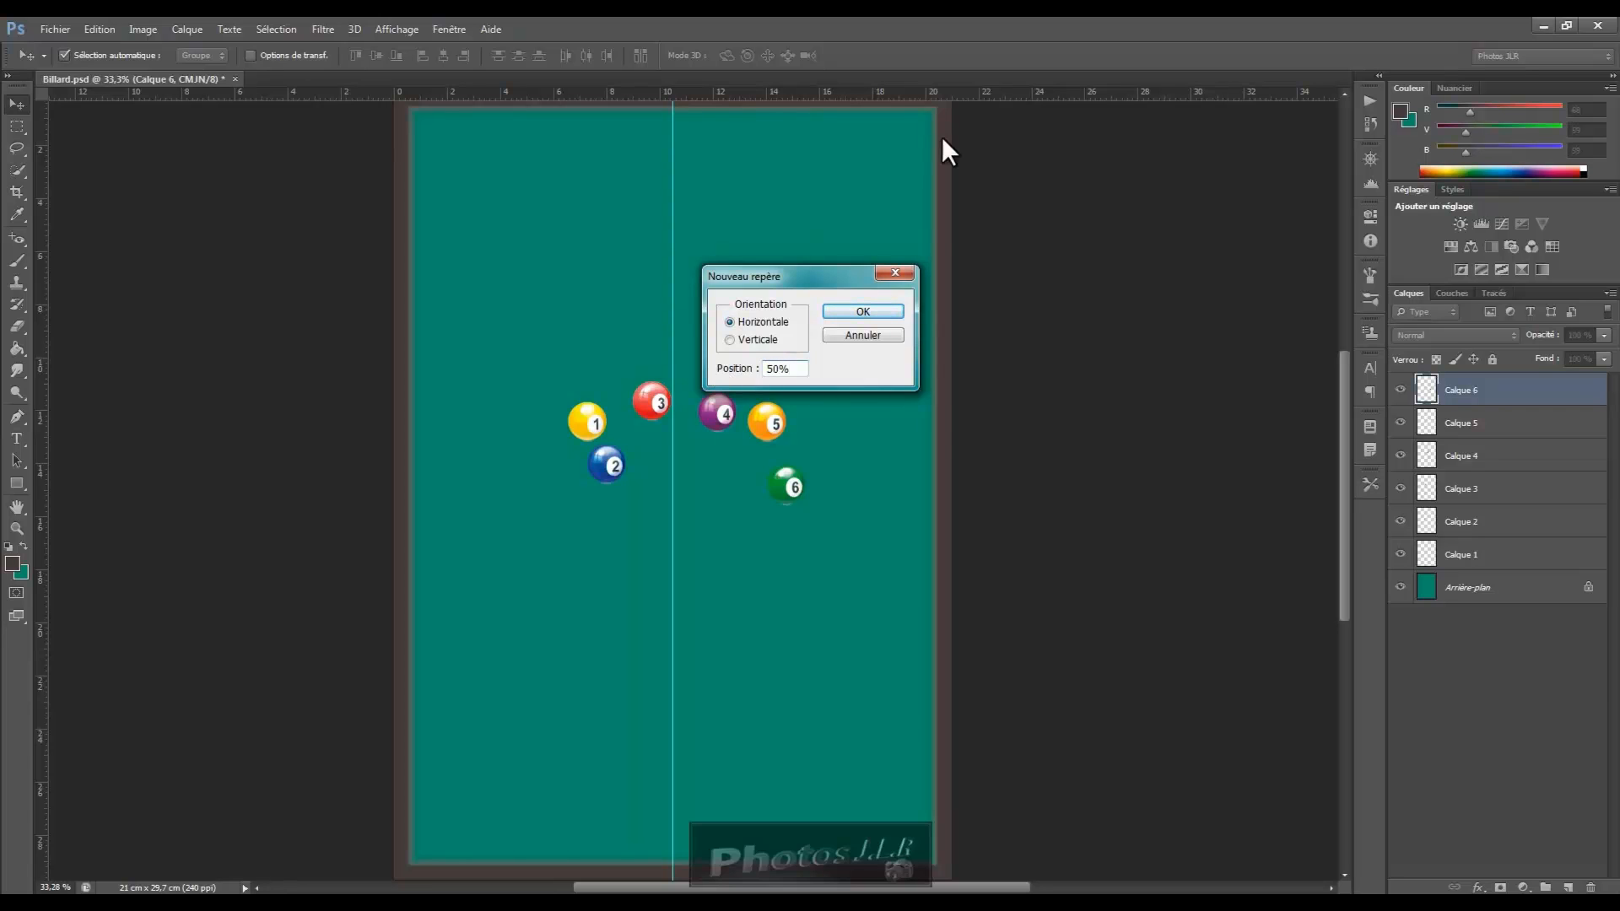
click(863, 312)
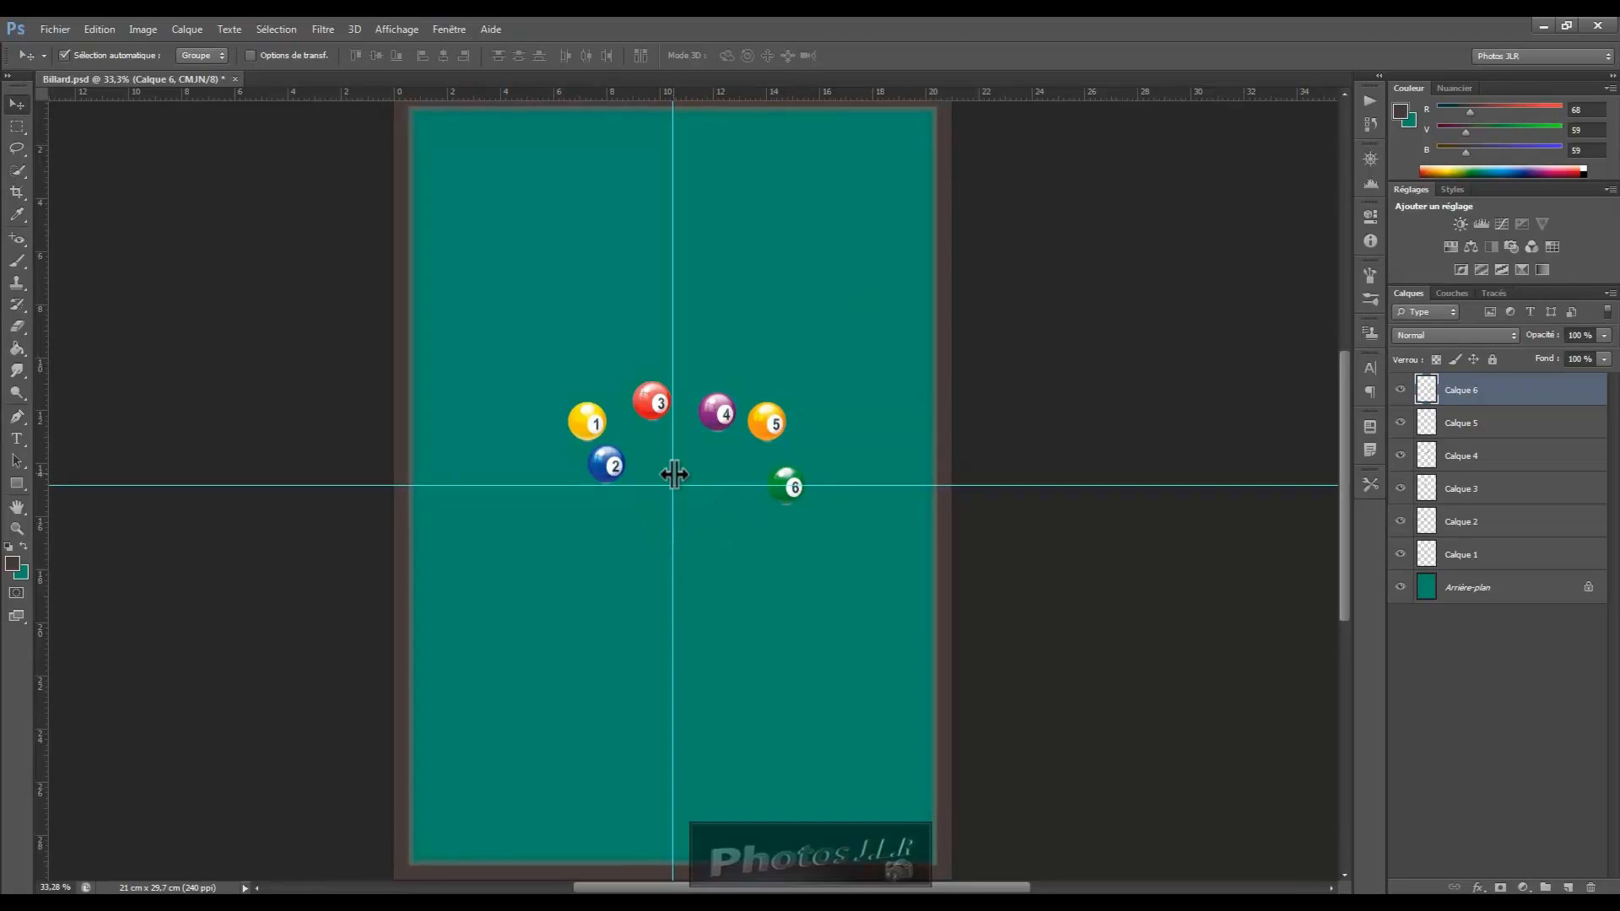
drag(592, 433, 675, 493)
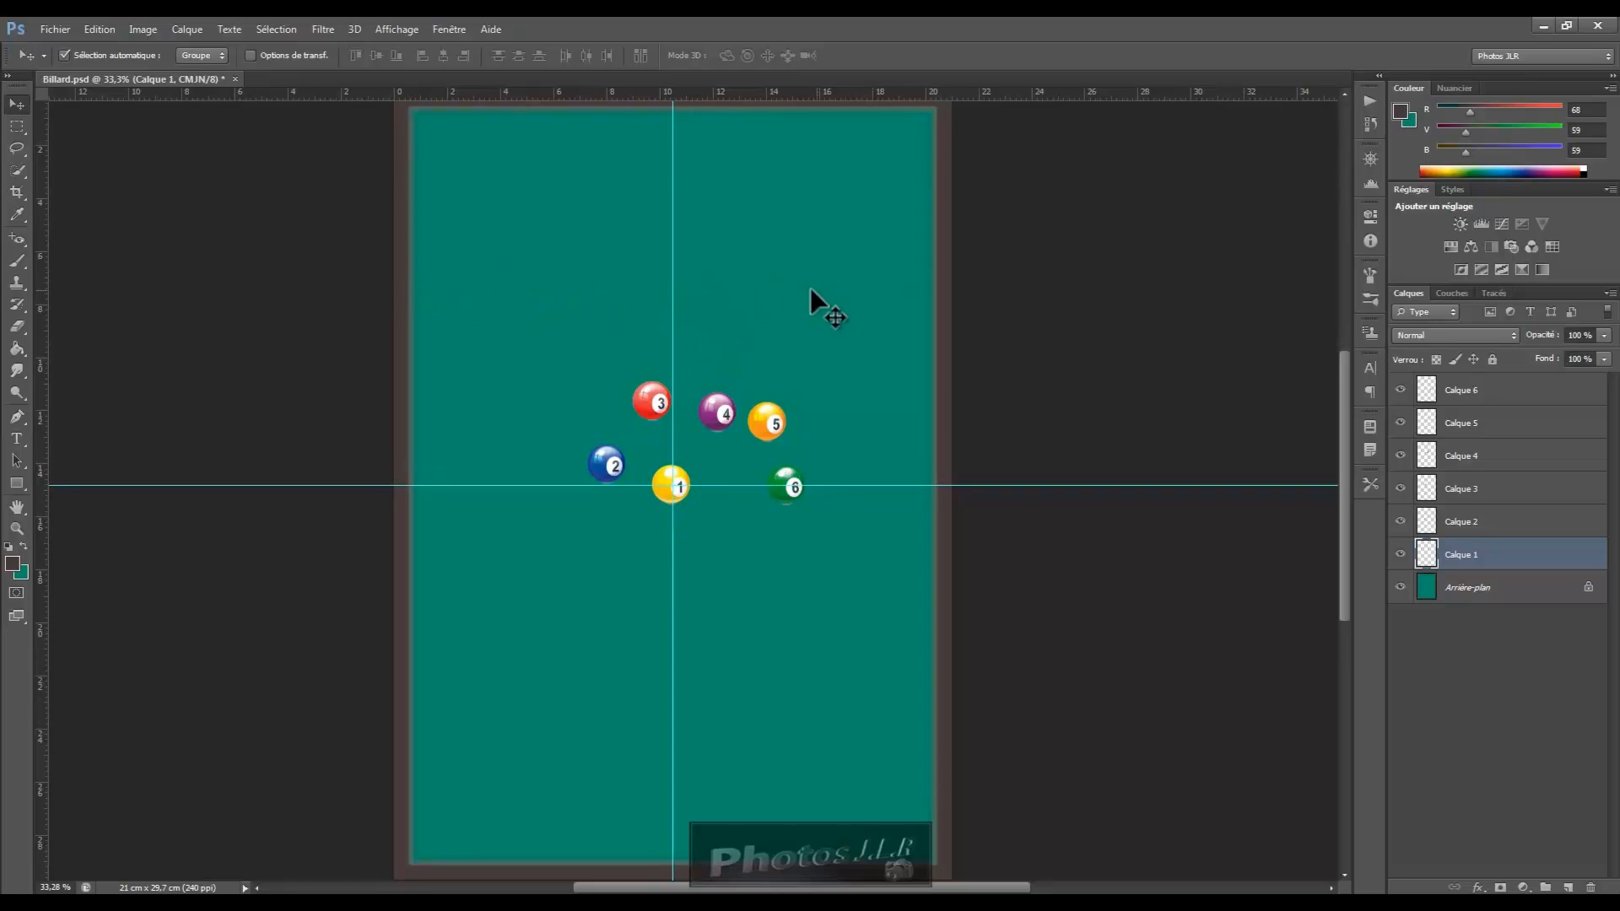
Add a horizontal guide at 25% of the canvas height
click(404, 29)
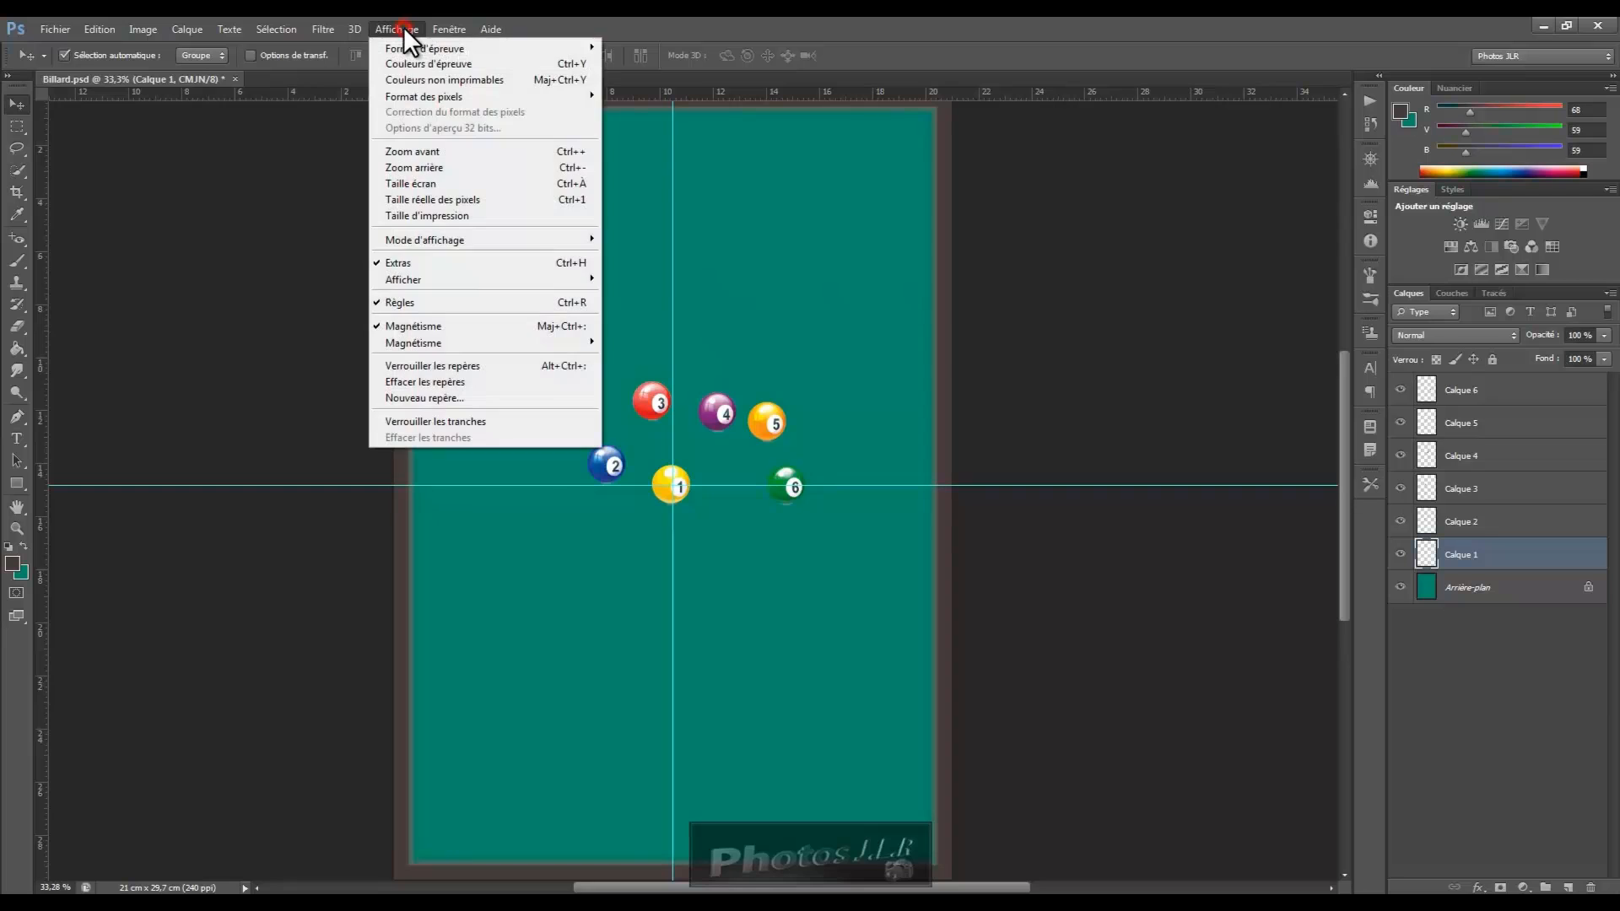
click(438, 397)
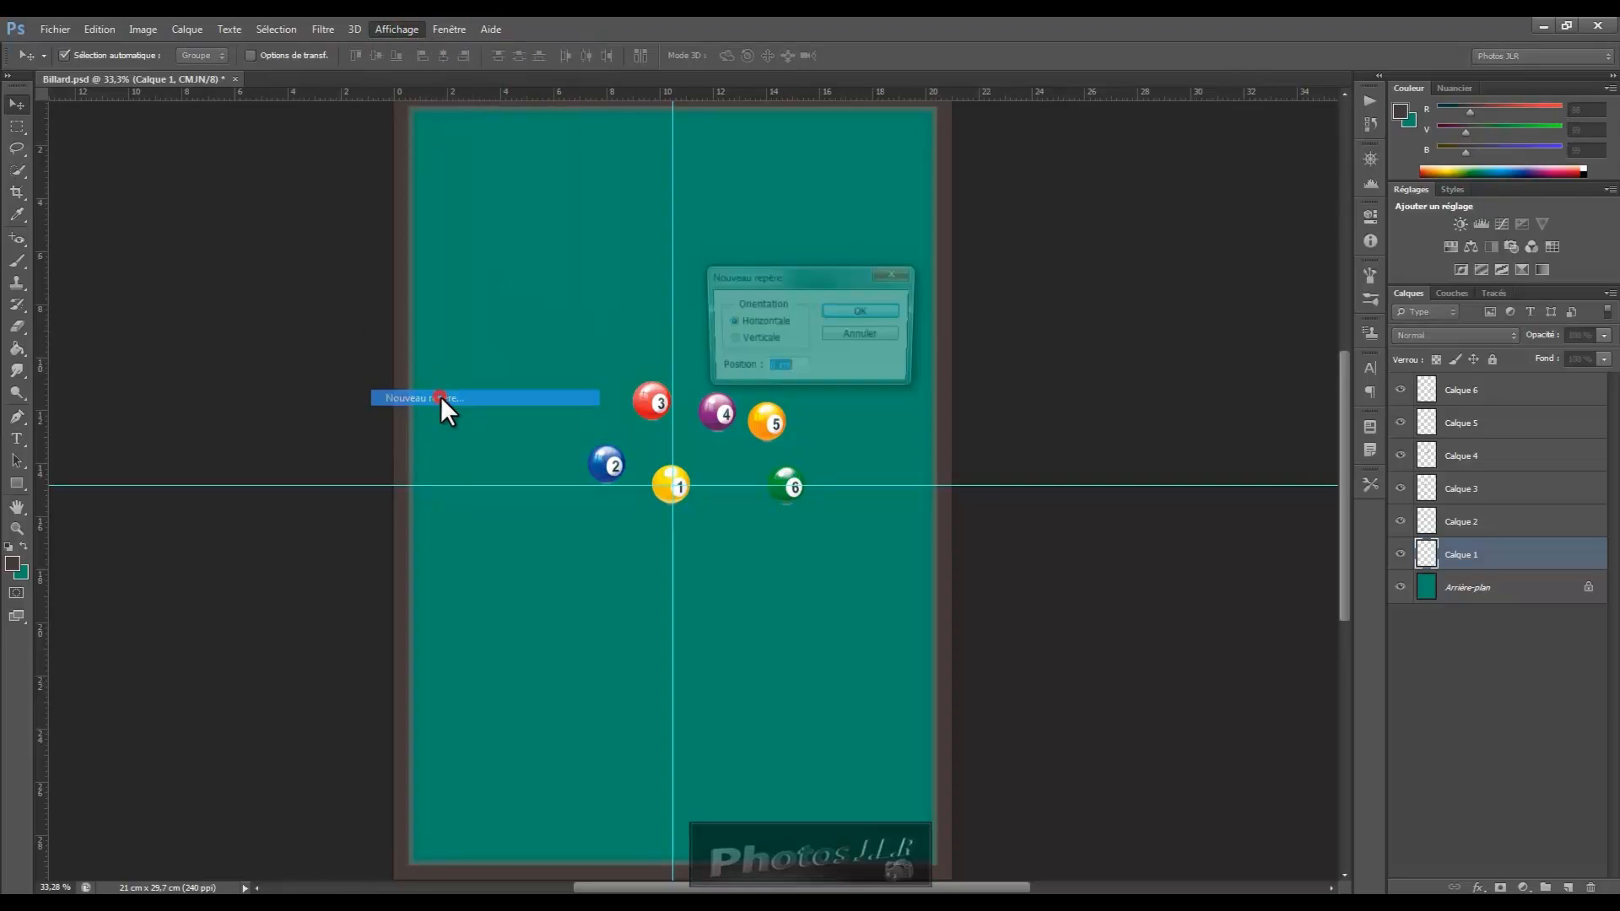
drag(791, 368, 736, 368)
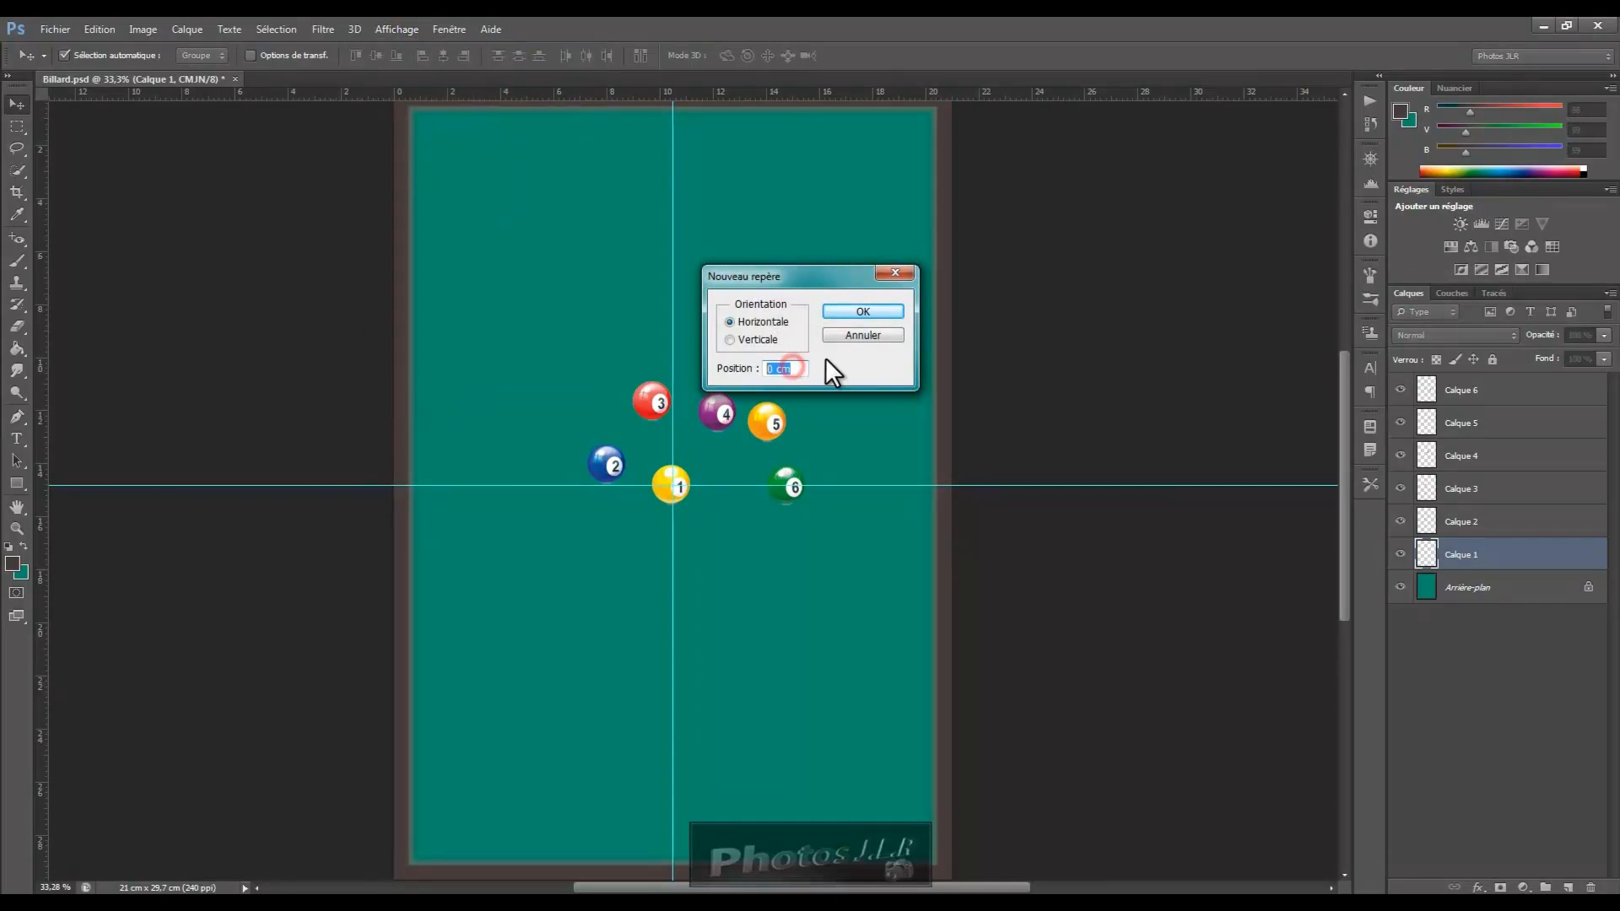
text(25%)
click(886, 311)
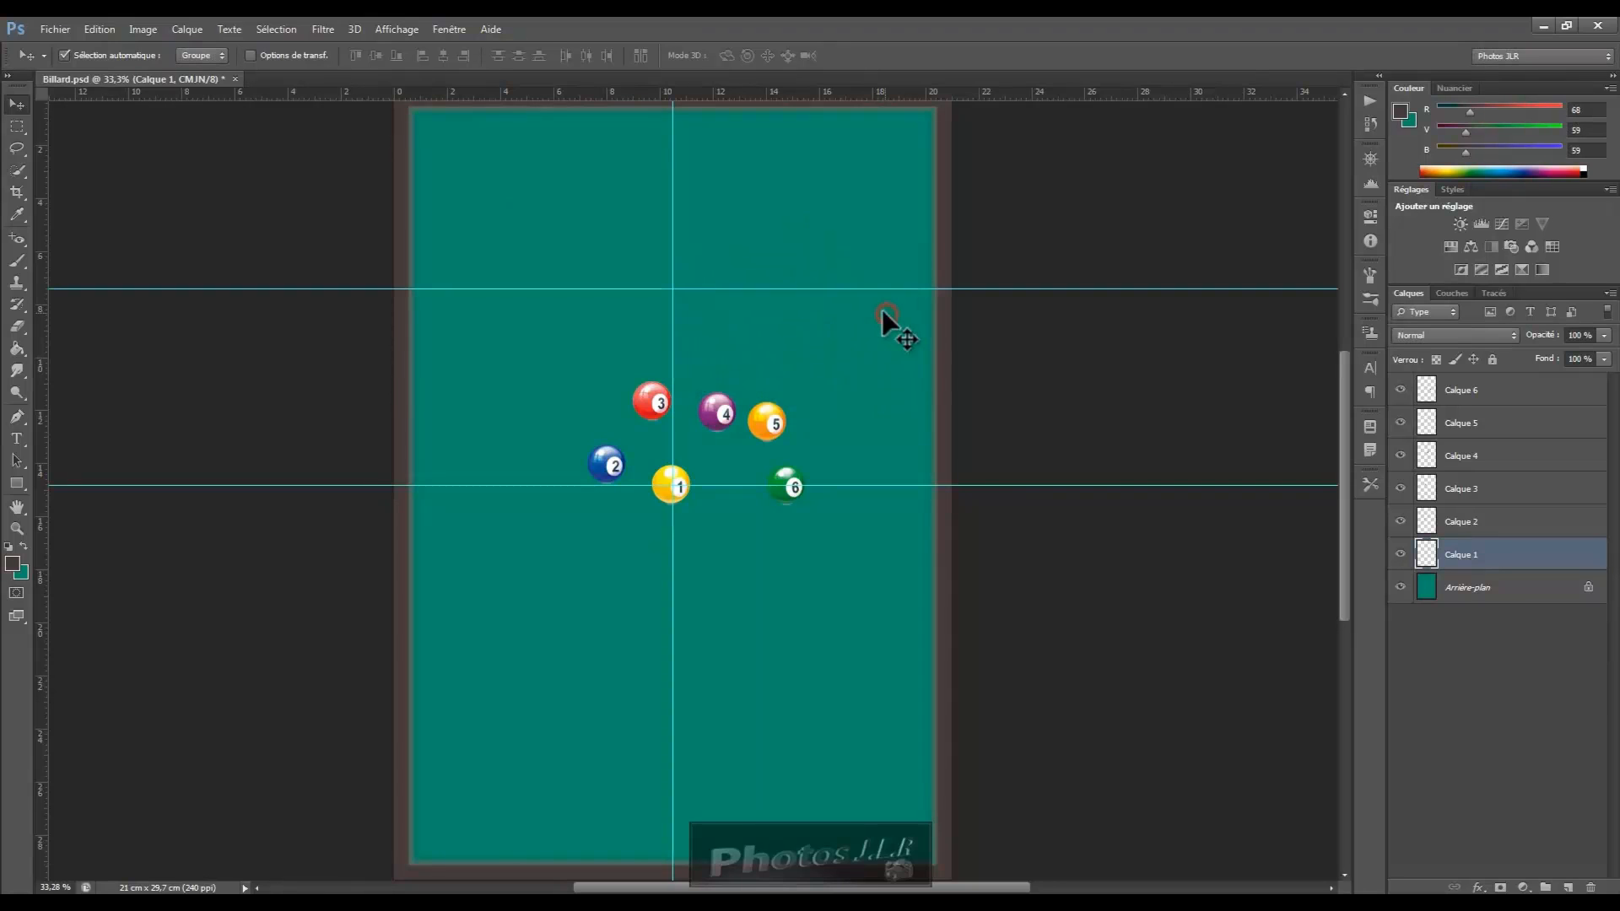
Add a horizontal guide at 75% of the canvas height
click(376, 29)
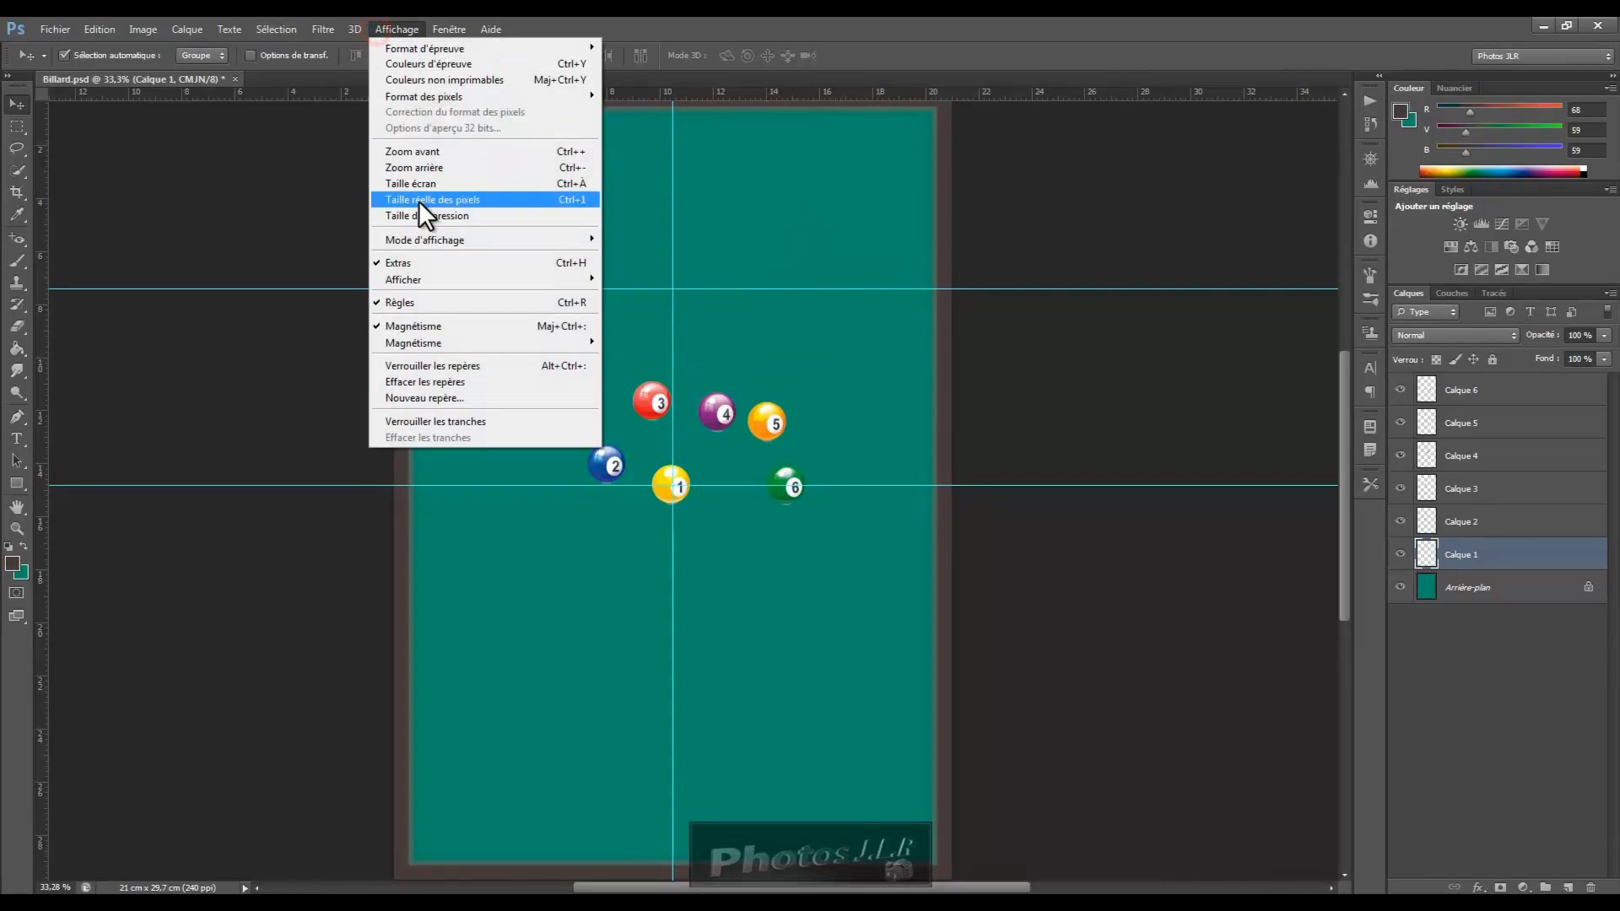
click(432, 400)
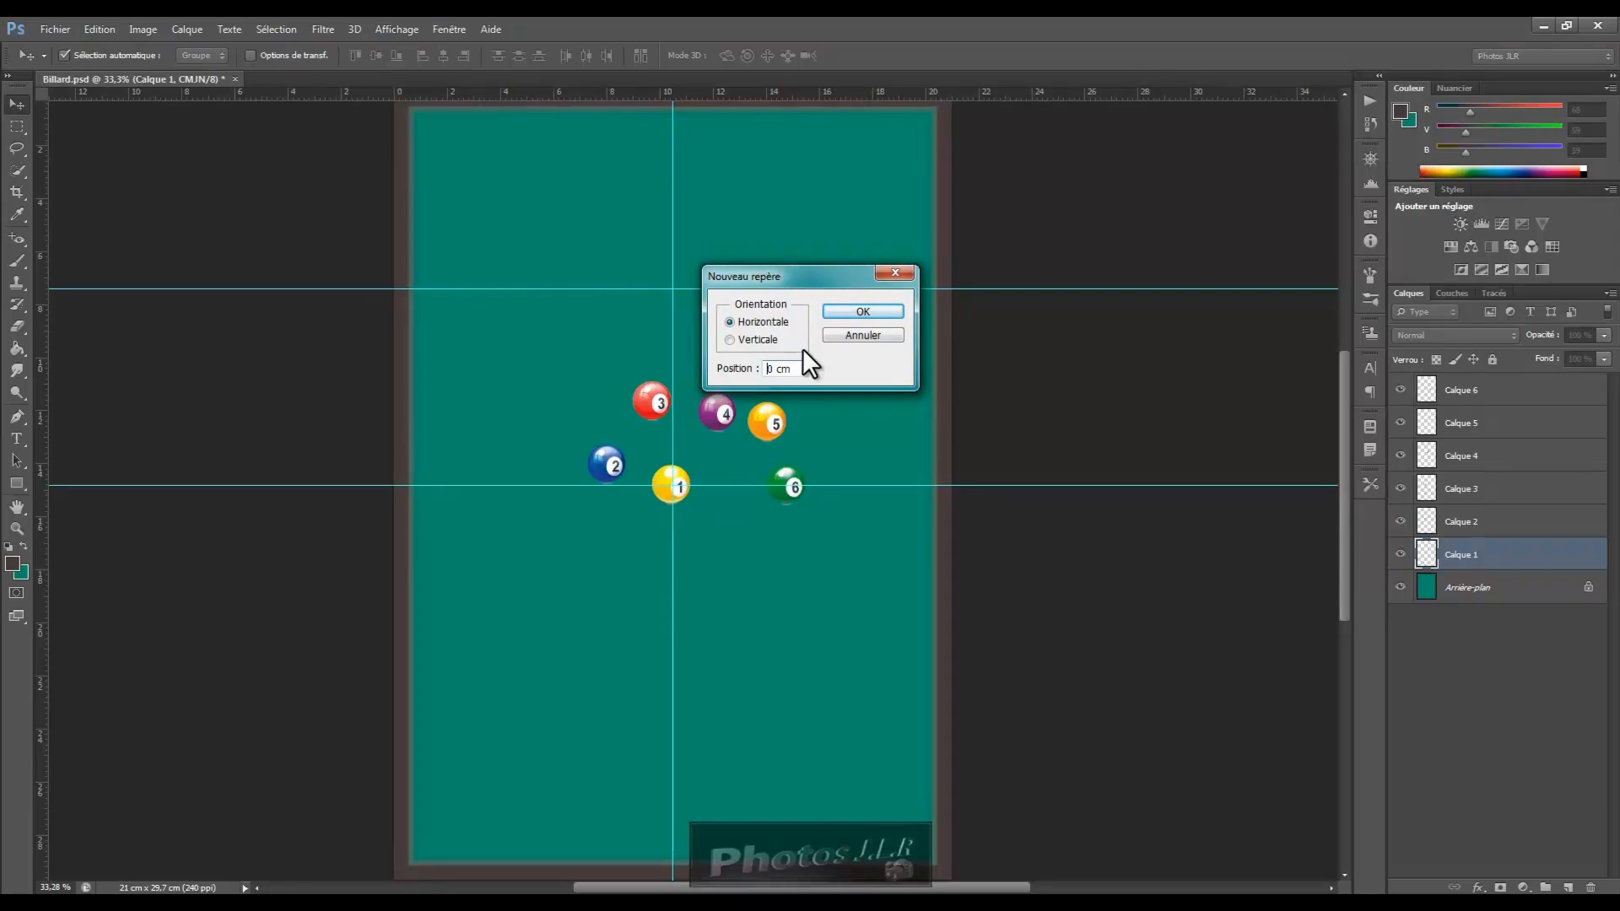
drag(802, 368, 766, 369)
text(75%)
click(891, 312)
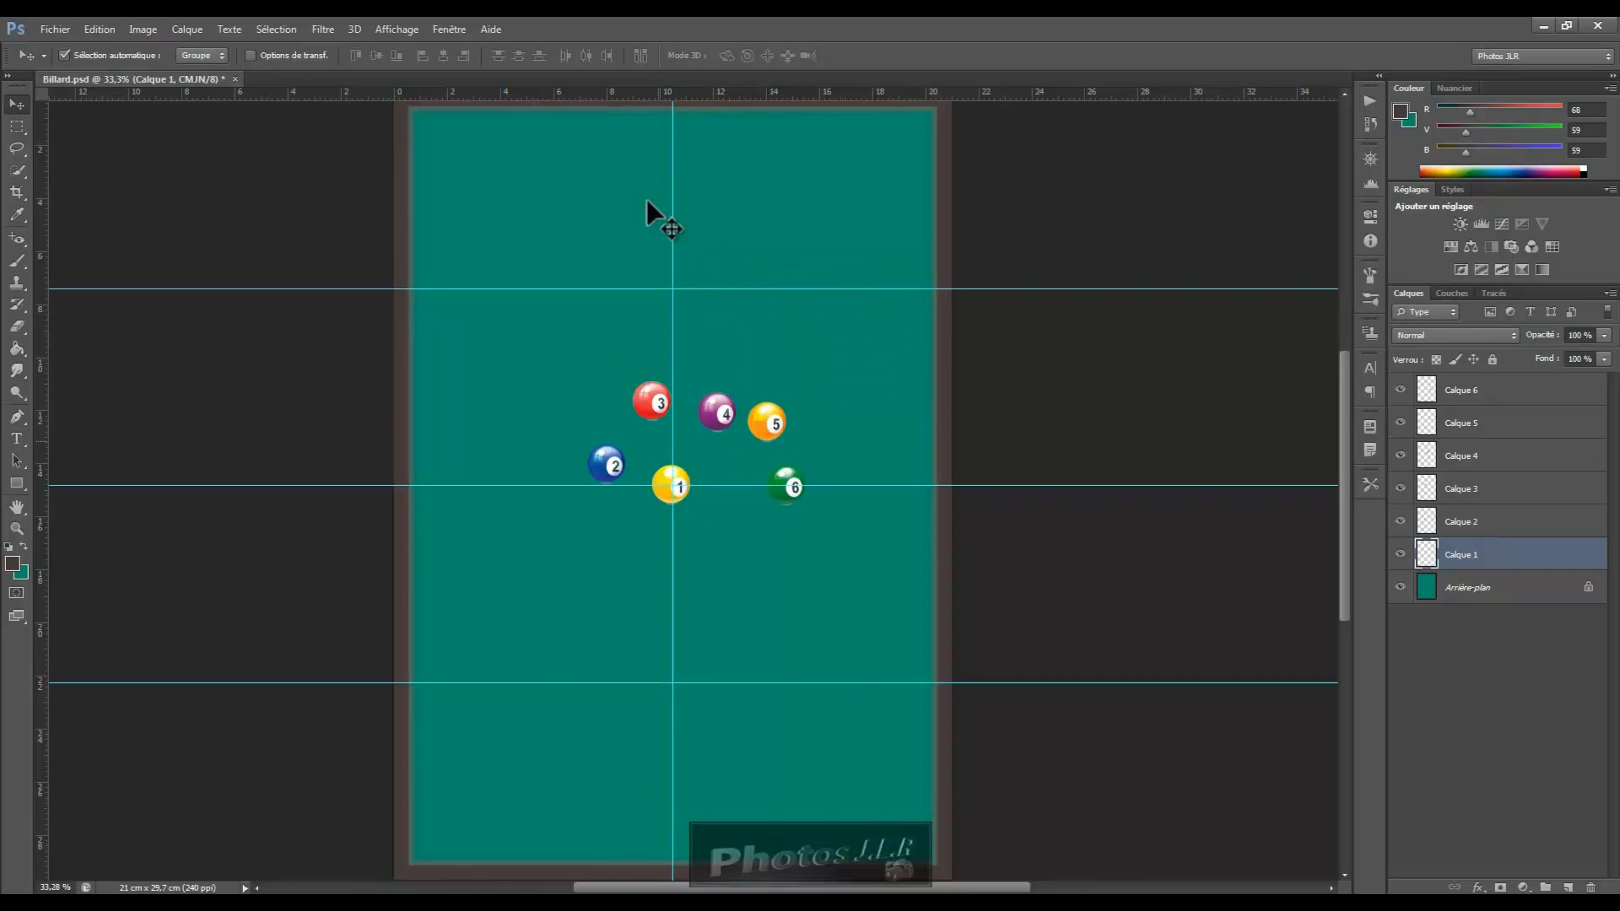
Add a vertical guide at 25% of the canvas width
click(412, 28)
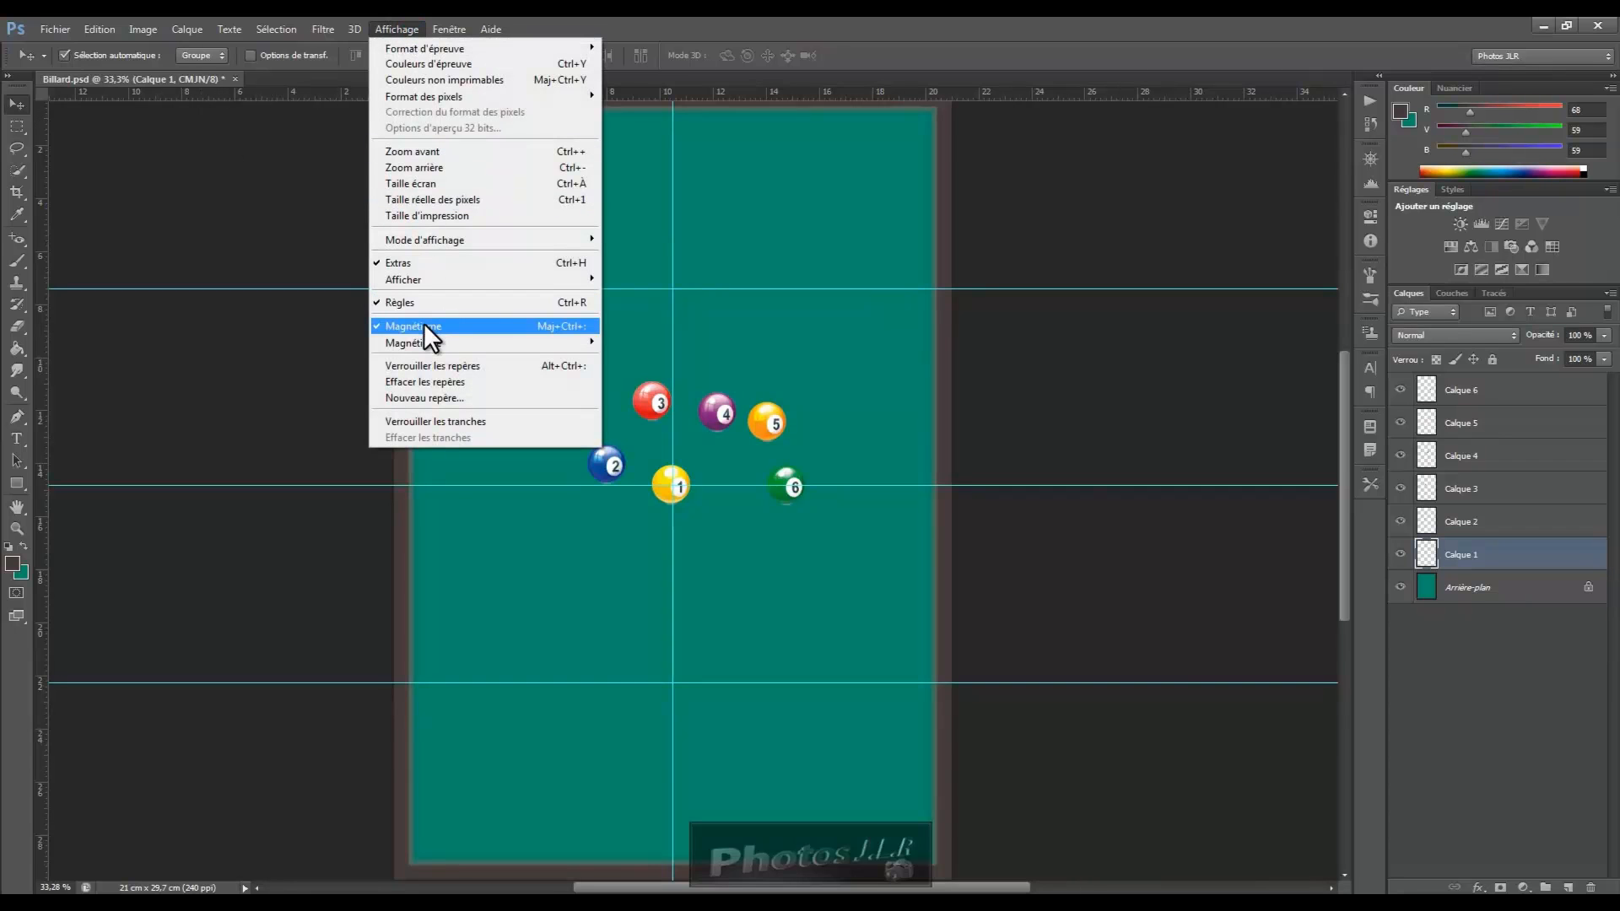
click(427, 397)
click(731, 339)
double_click(798, 369)
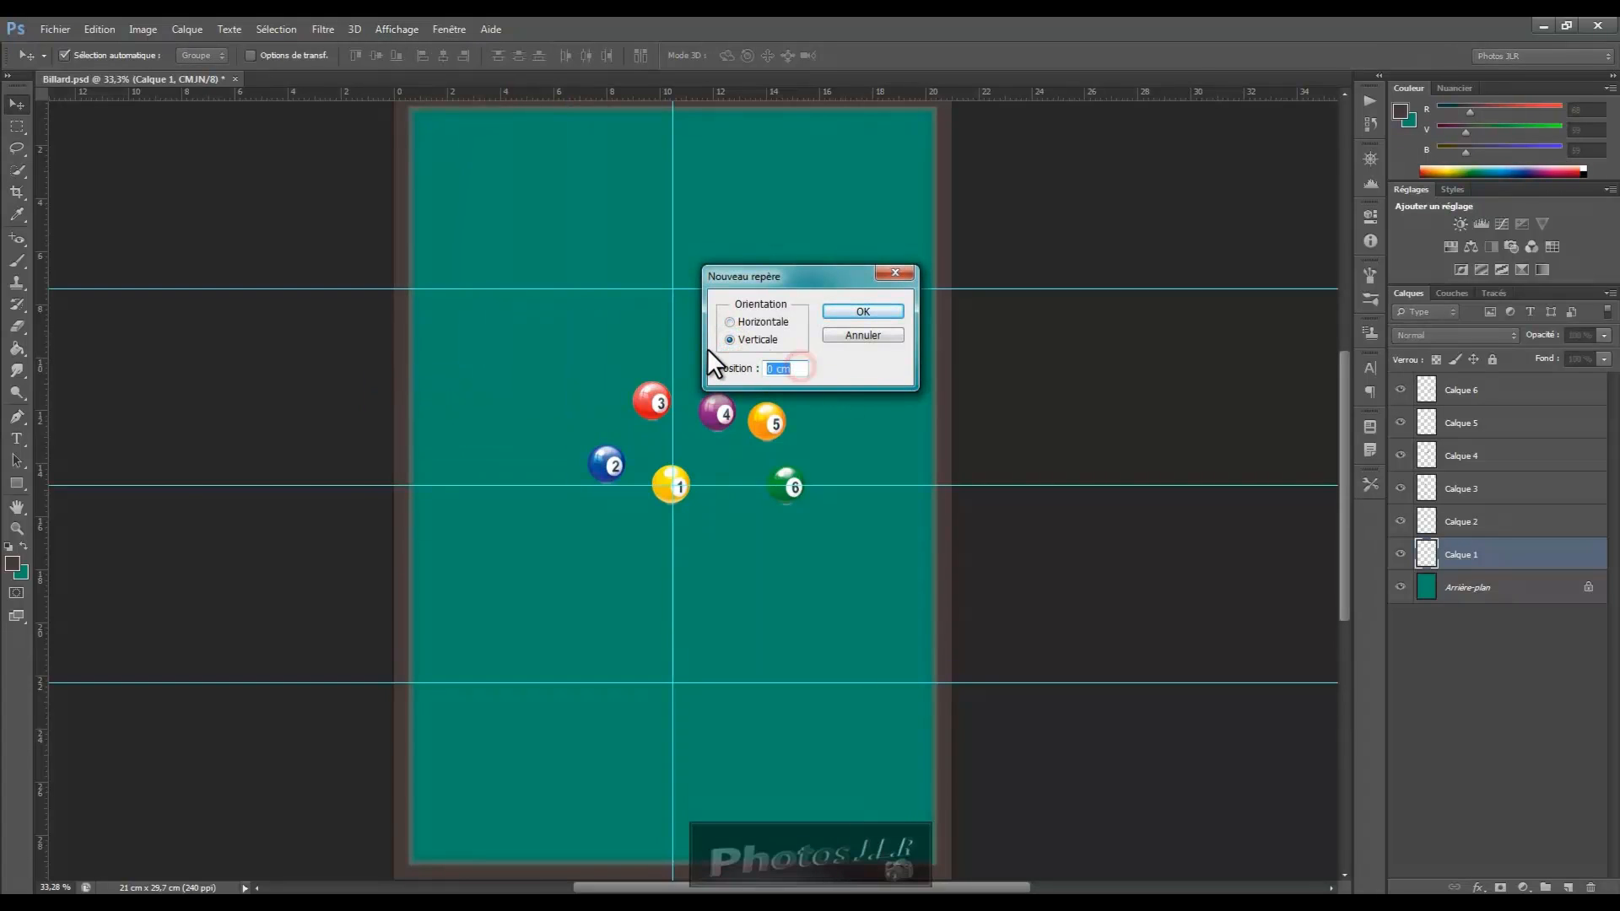
text(25%)
click(870, 310)
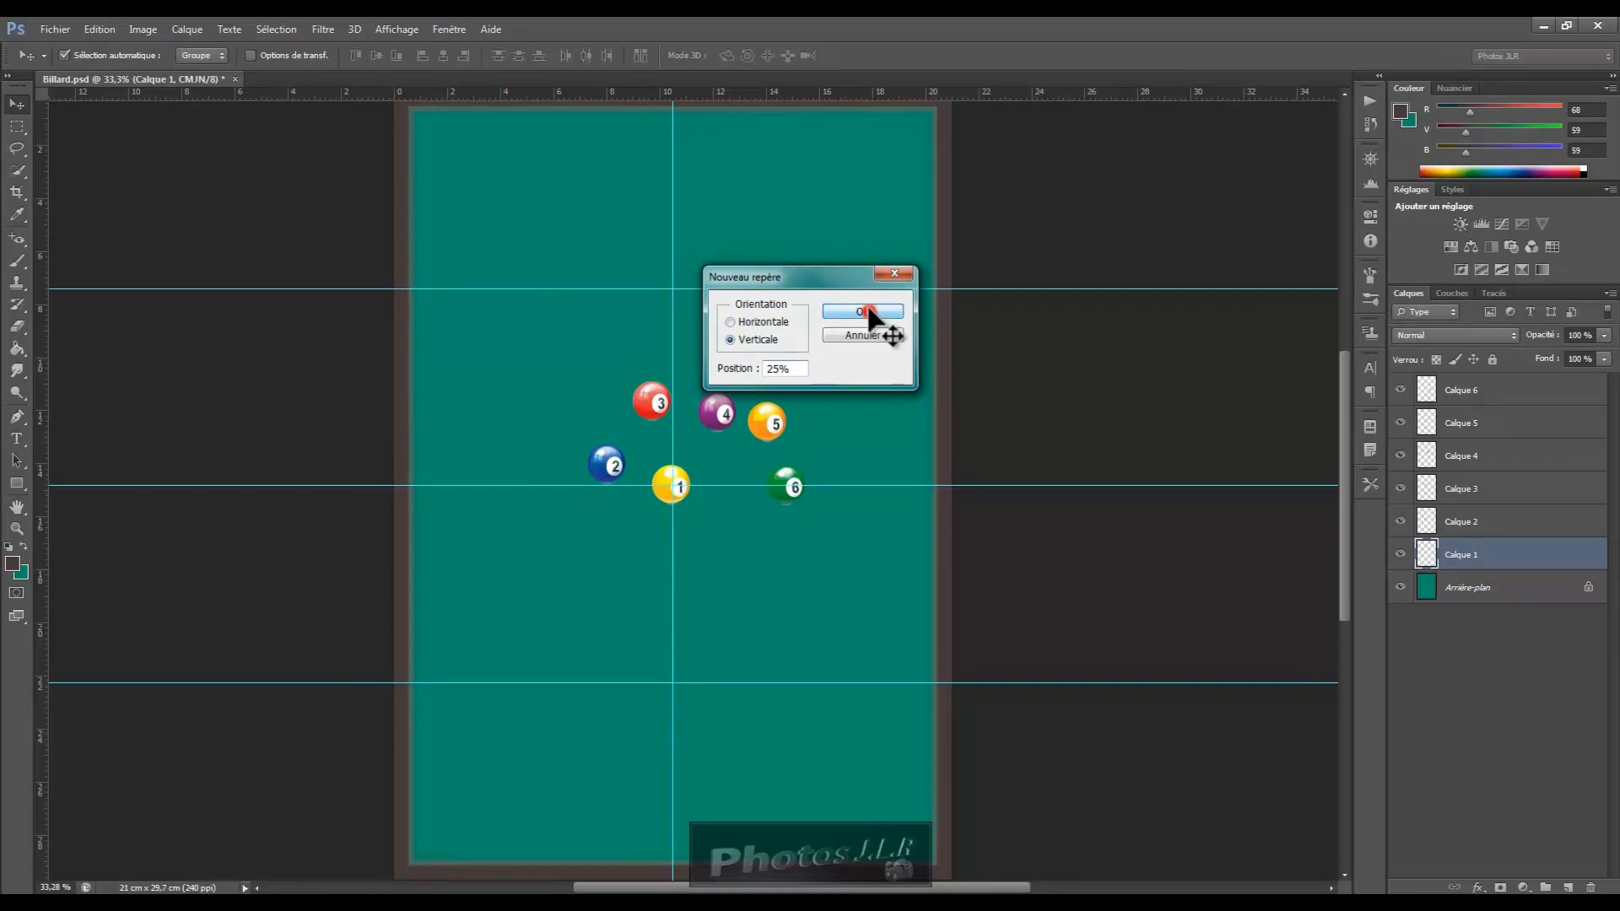
Add a vertical guide at 75% of the canvas width
click(397, 30)
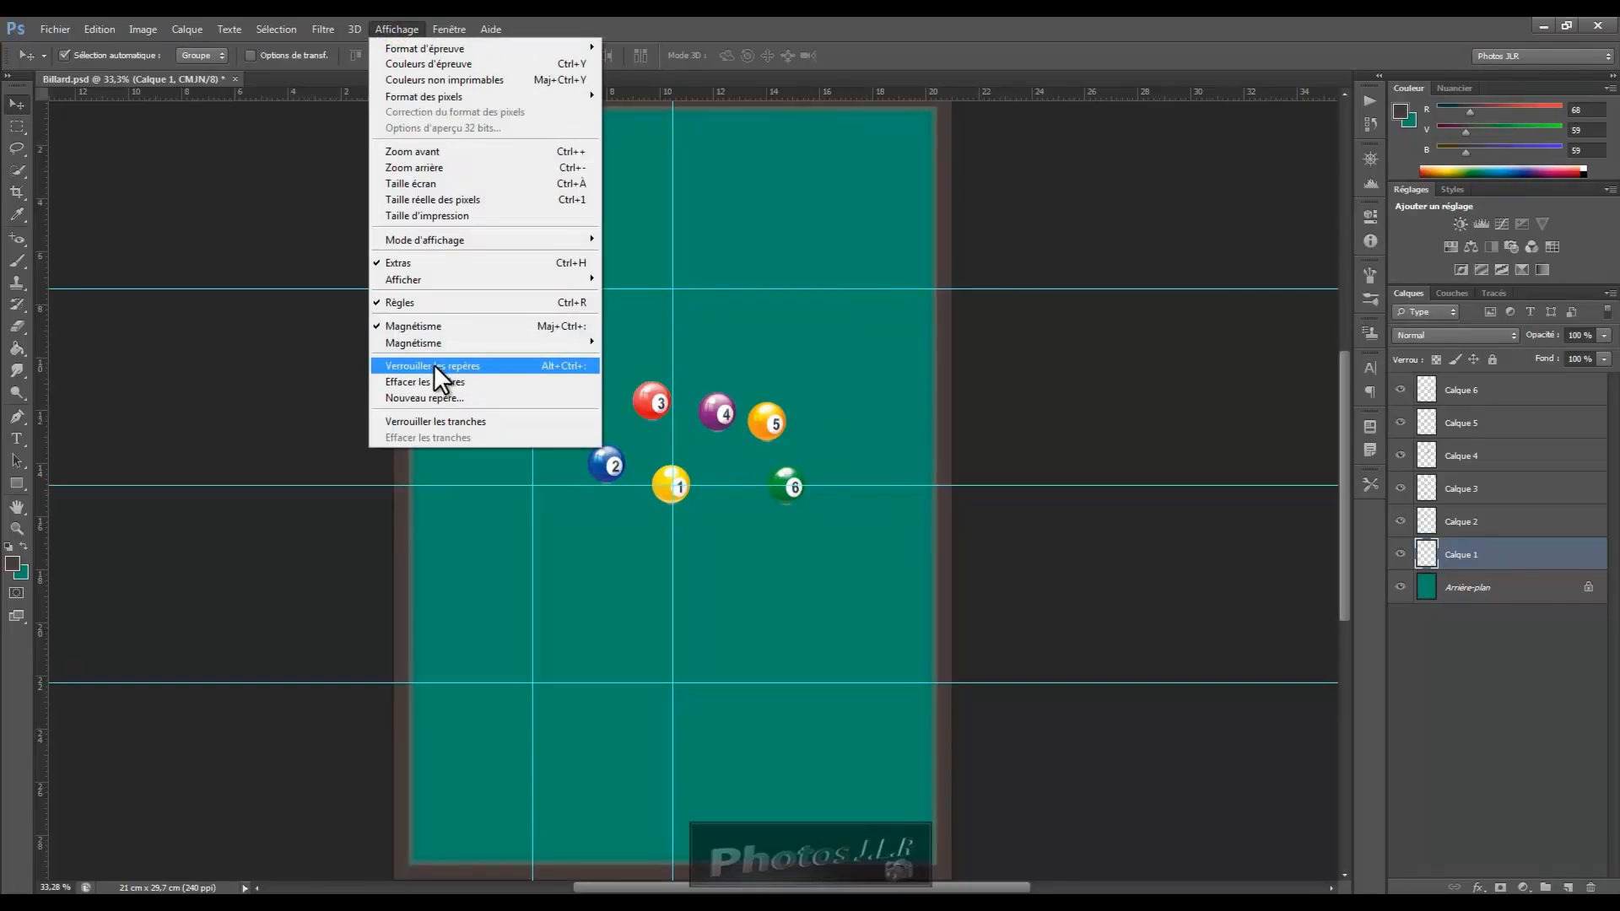
click(435, 398)
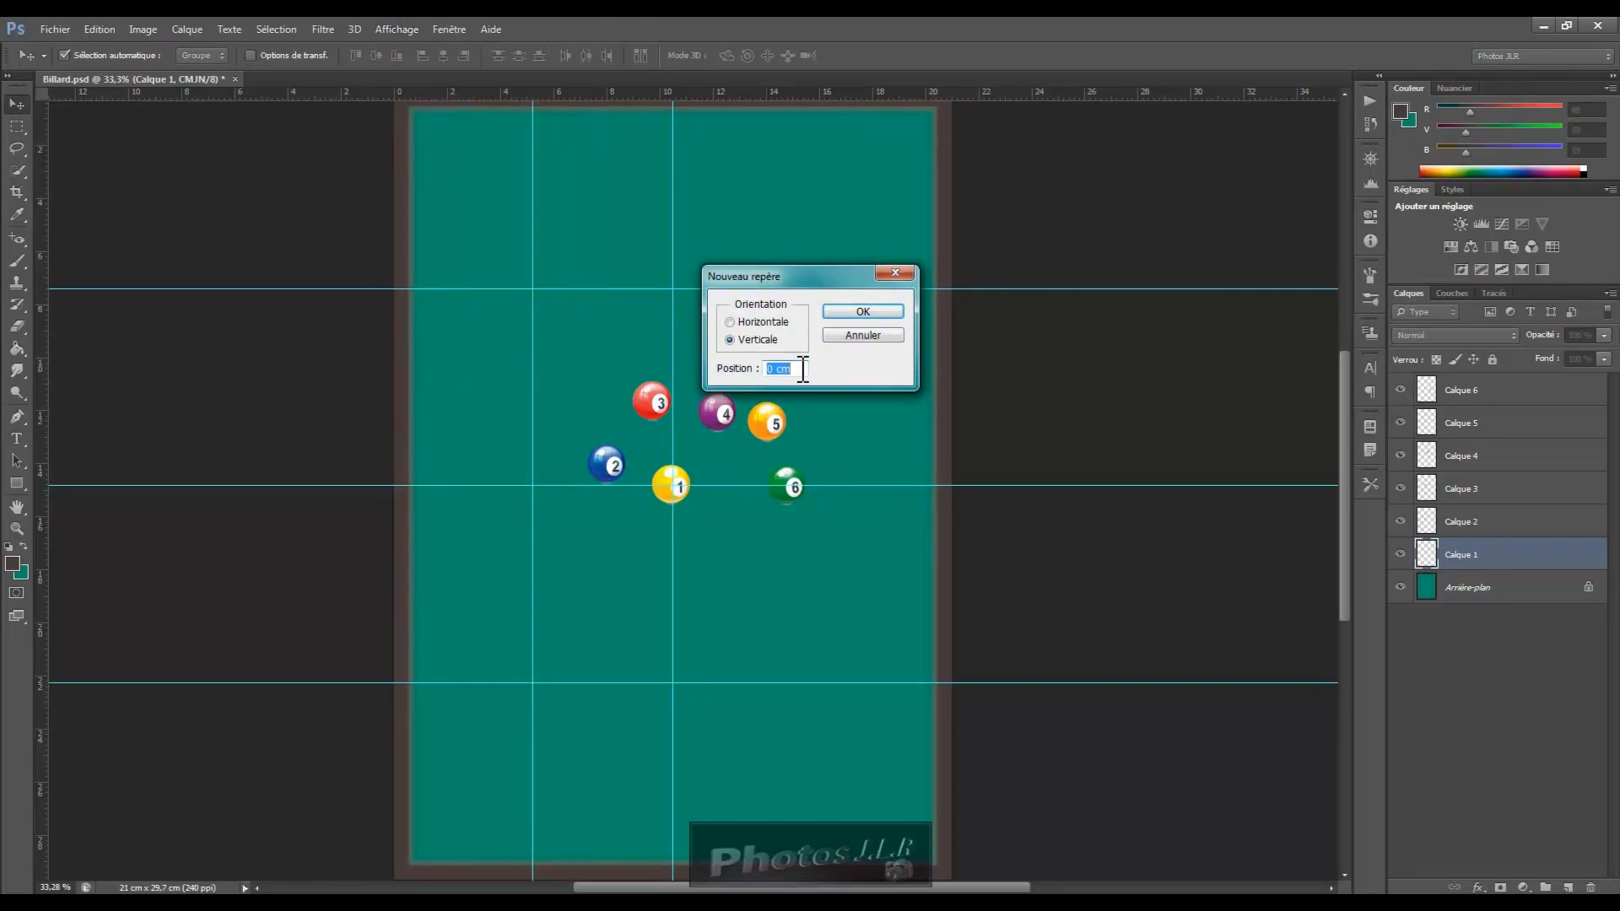
text(75%)
click(878, 312)
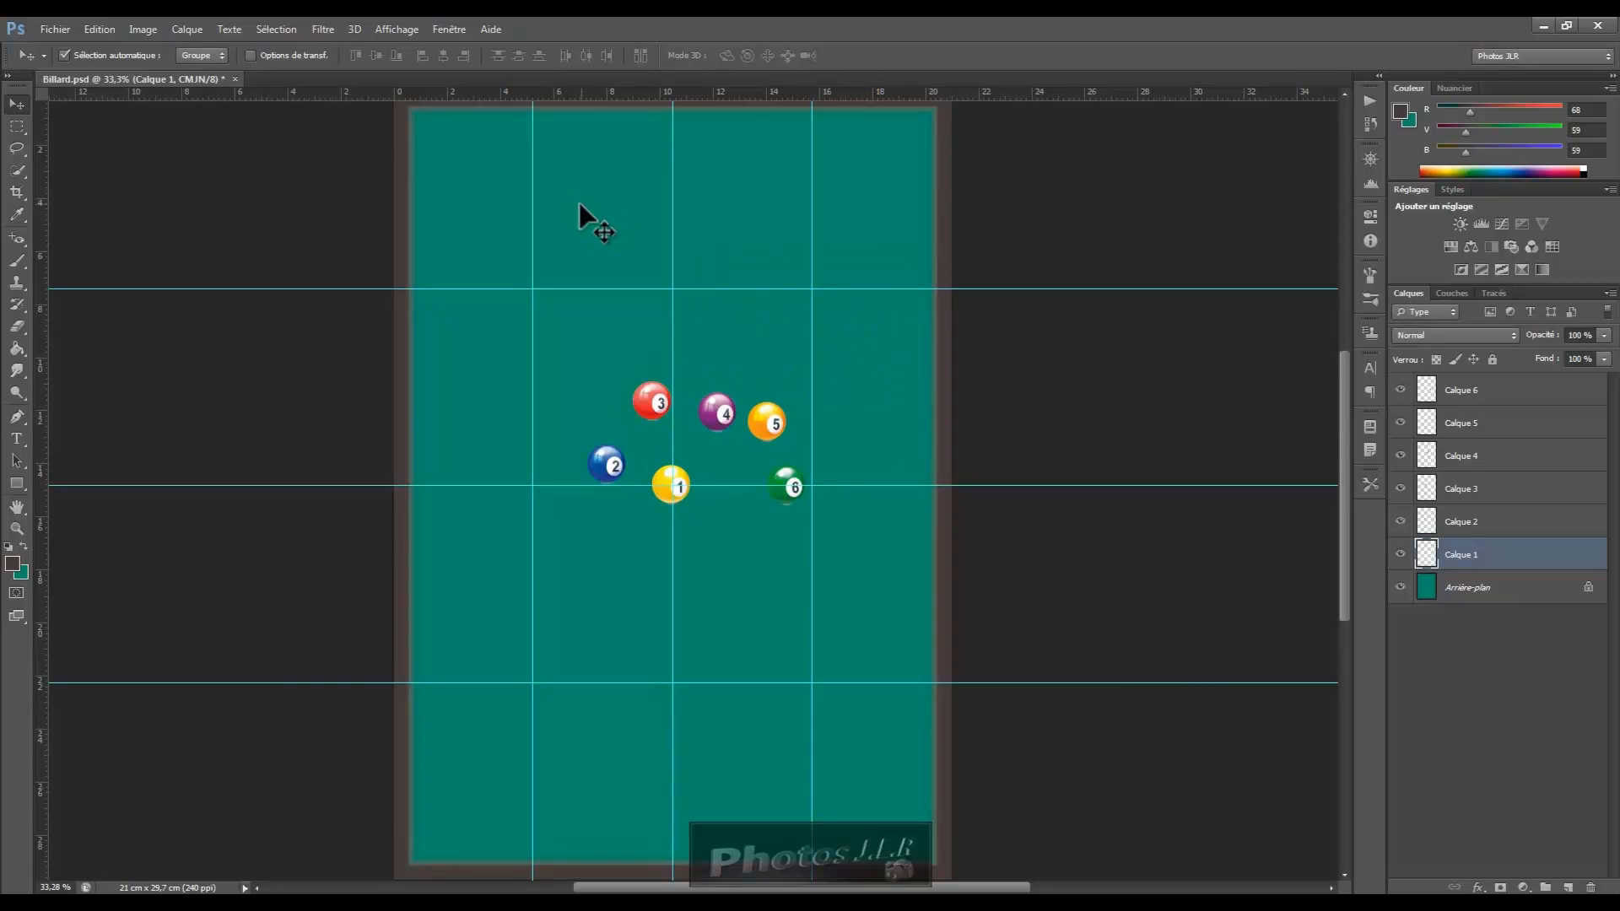
Move ball 1 to the crossing of the central vertical and 75% horizontal guides, centring it exactly with Free Transform
drag(679, 488, 681, 690)
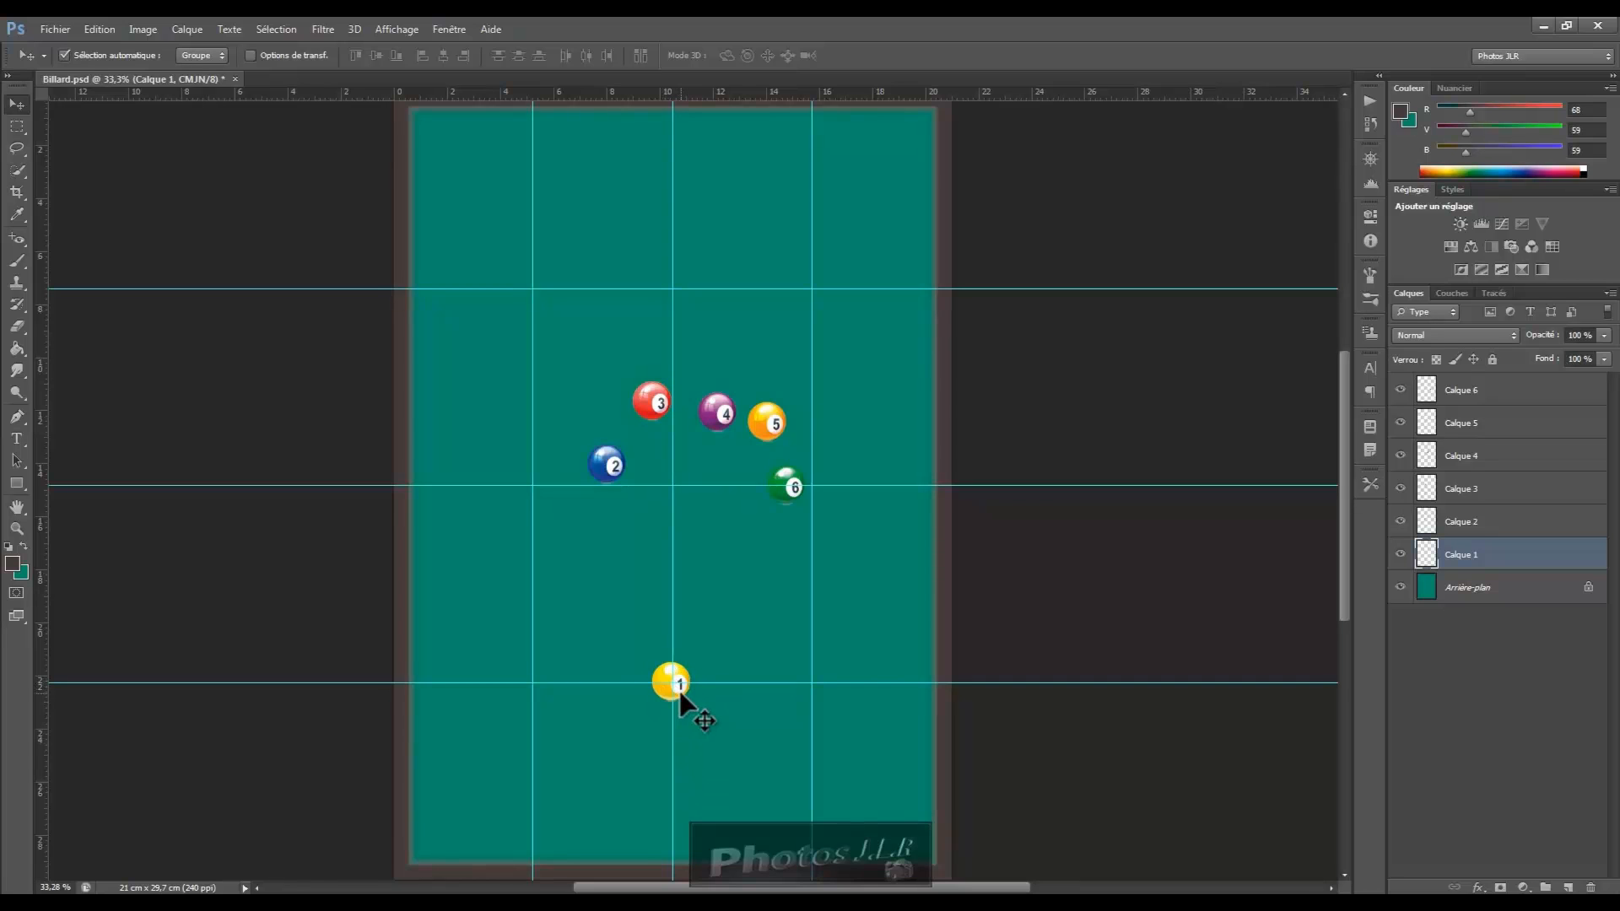
scroll(675, 684, up, 2)
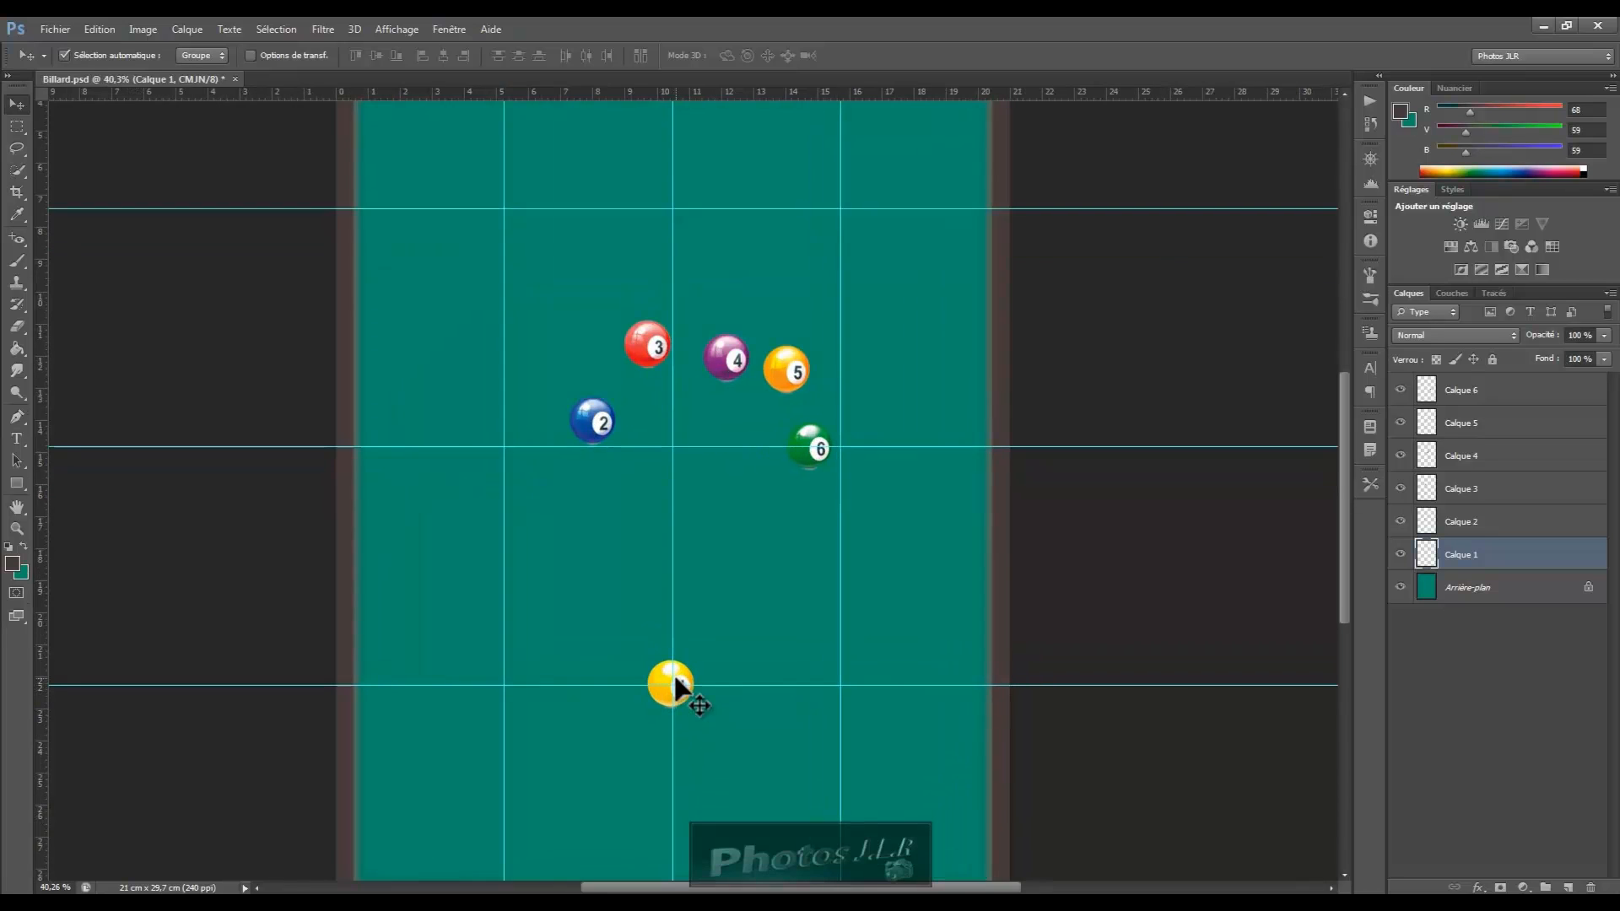
scroll(675, 684, up, 3)
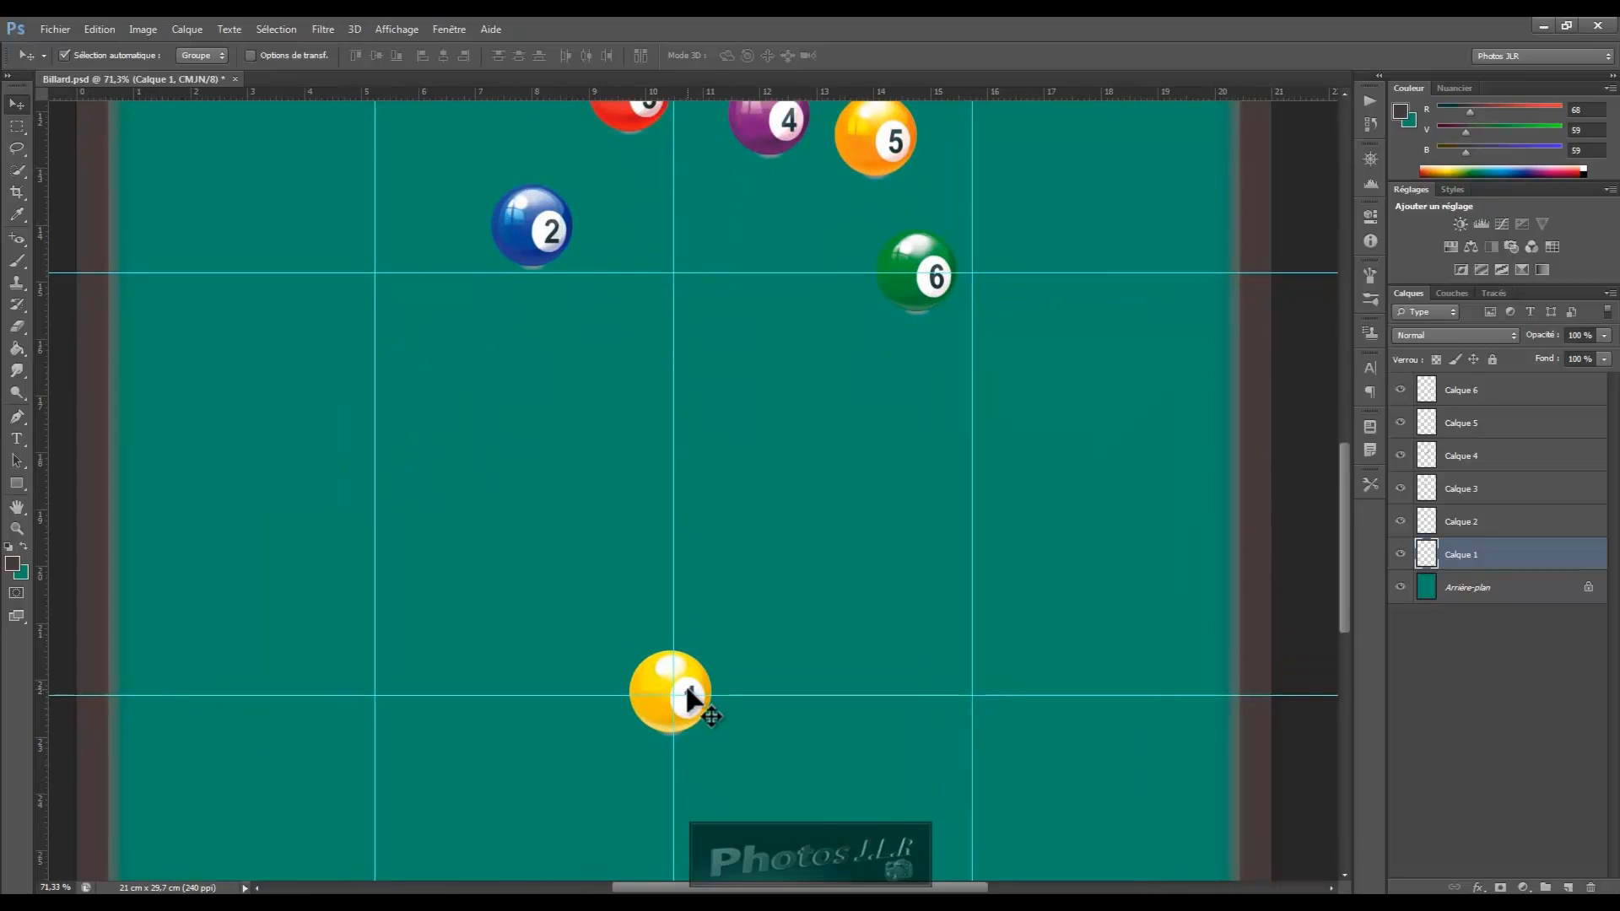
key(ctrl+t)
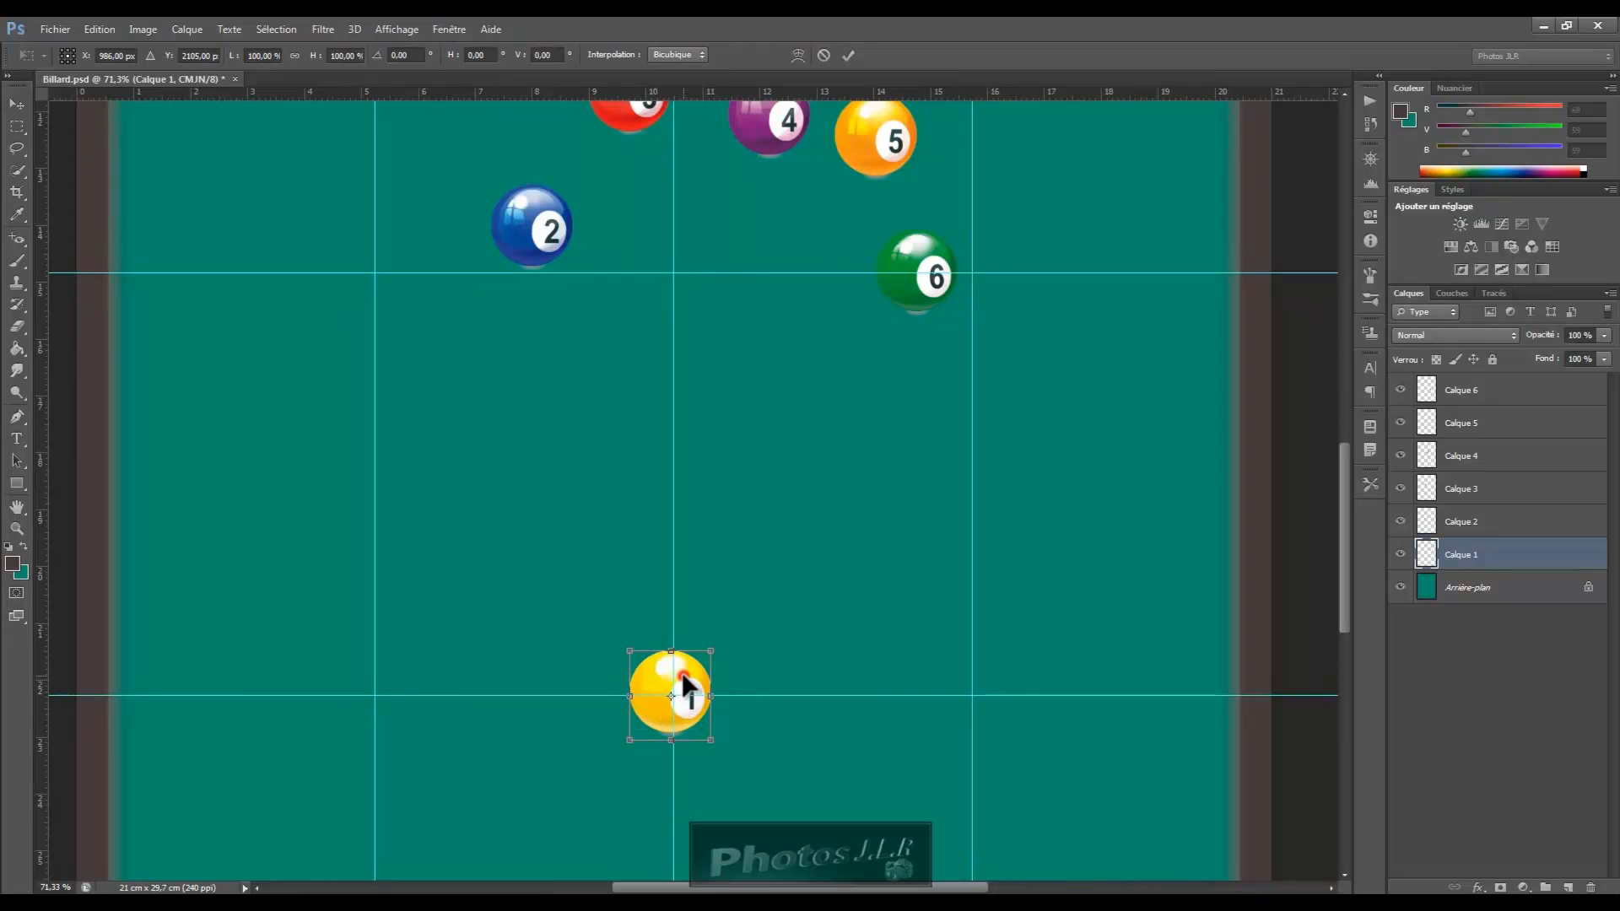
drag(682, 672, 687, 672)
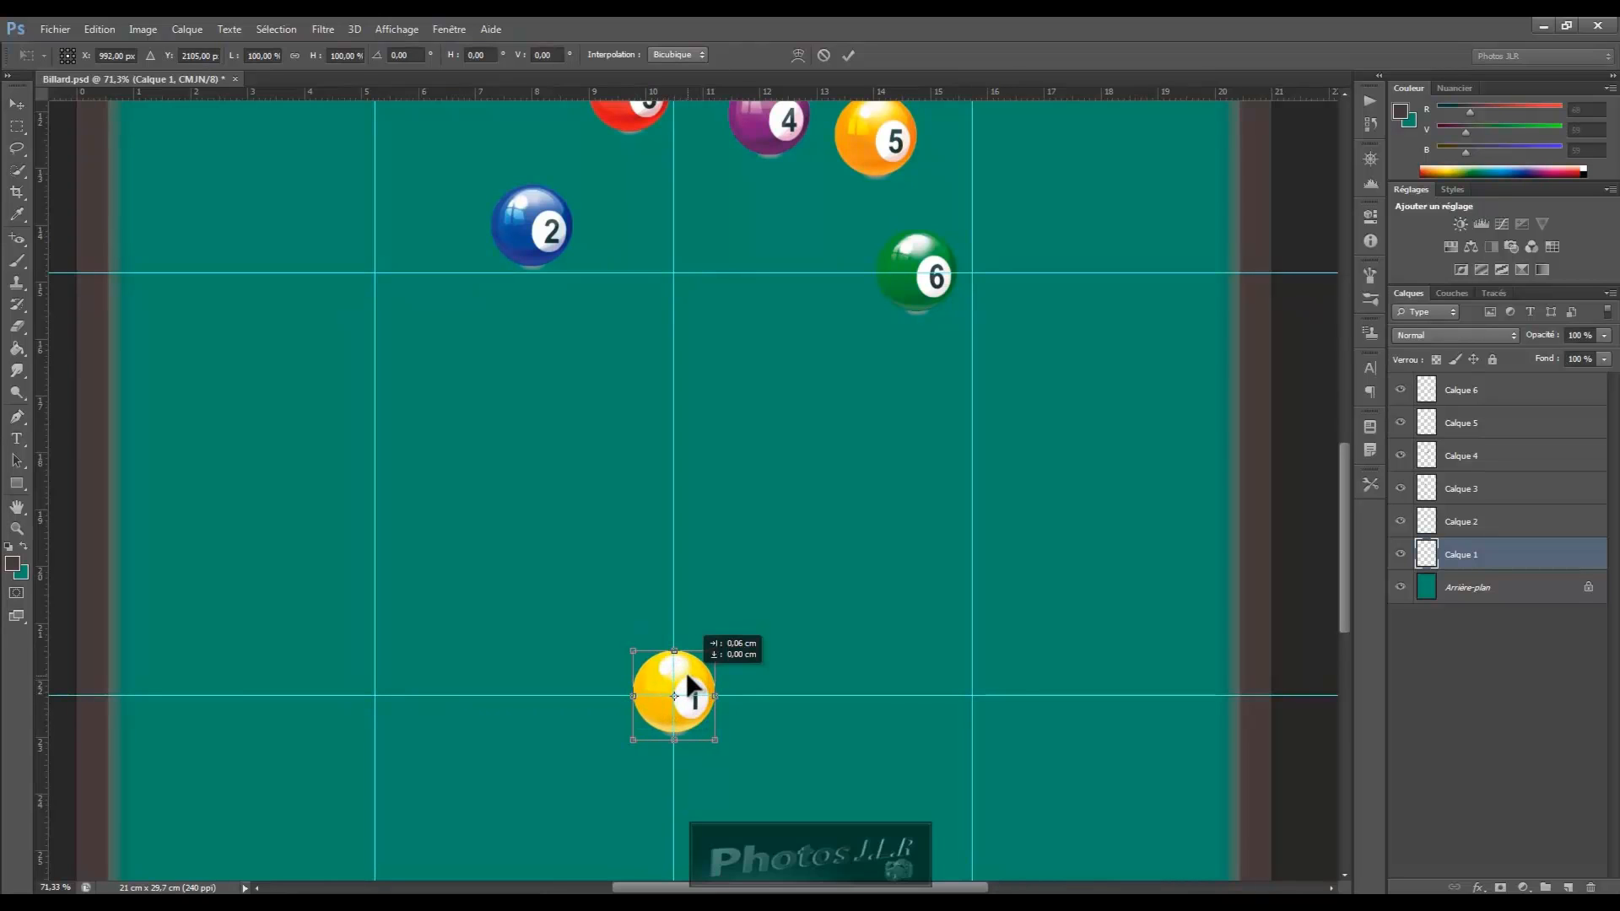
click(849, 56)
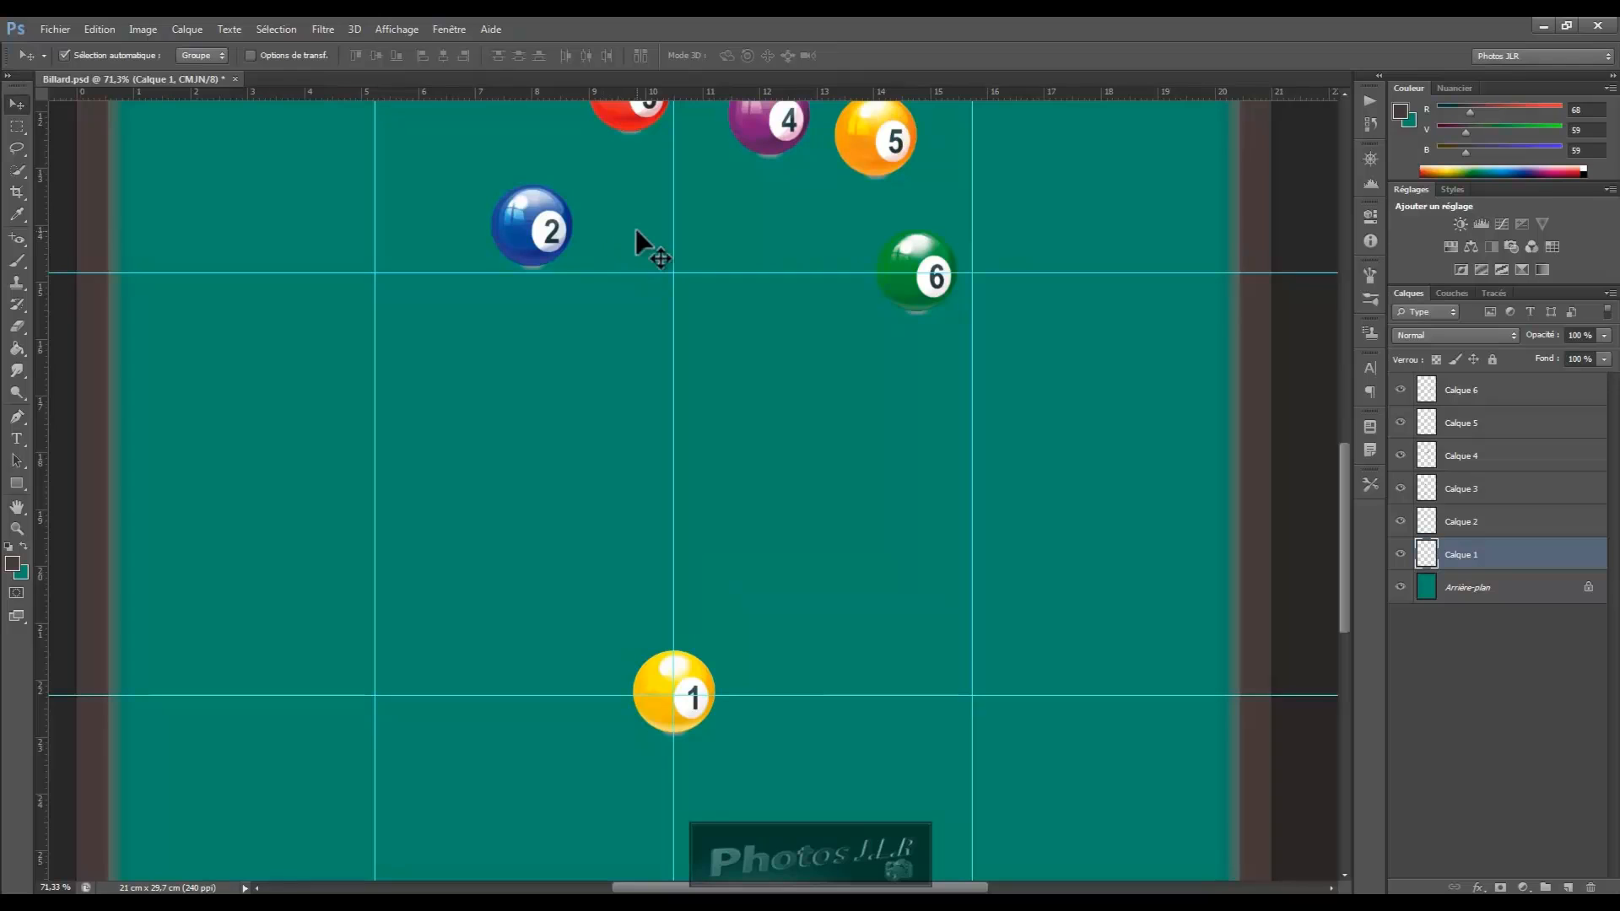
Place balls 2, 3 and 4 along the middle horizontal guide at its vertical guide crossings, moving ball 6 above ball 2
drag(549, 228, 375, 275)
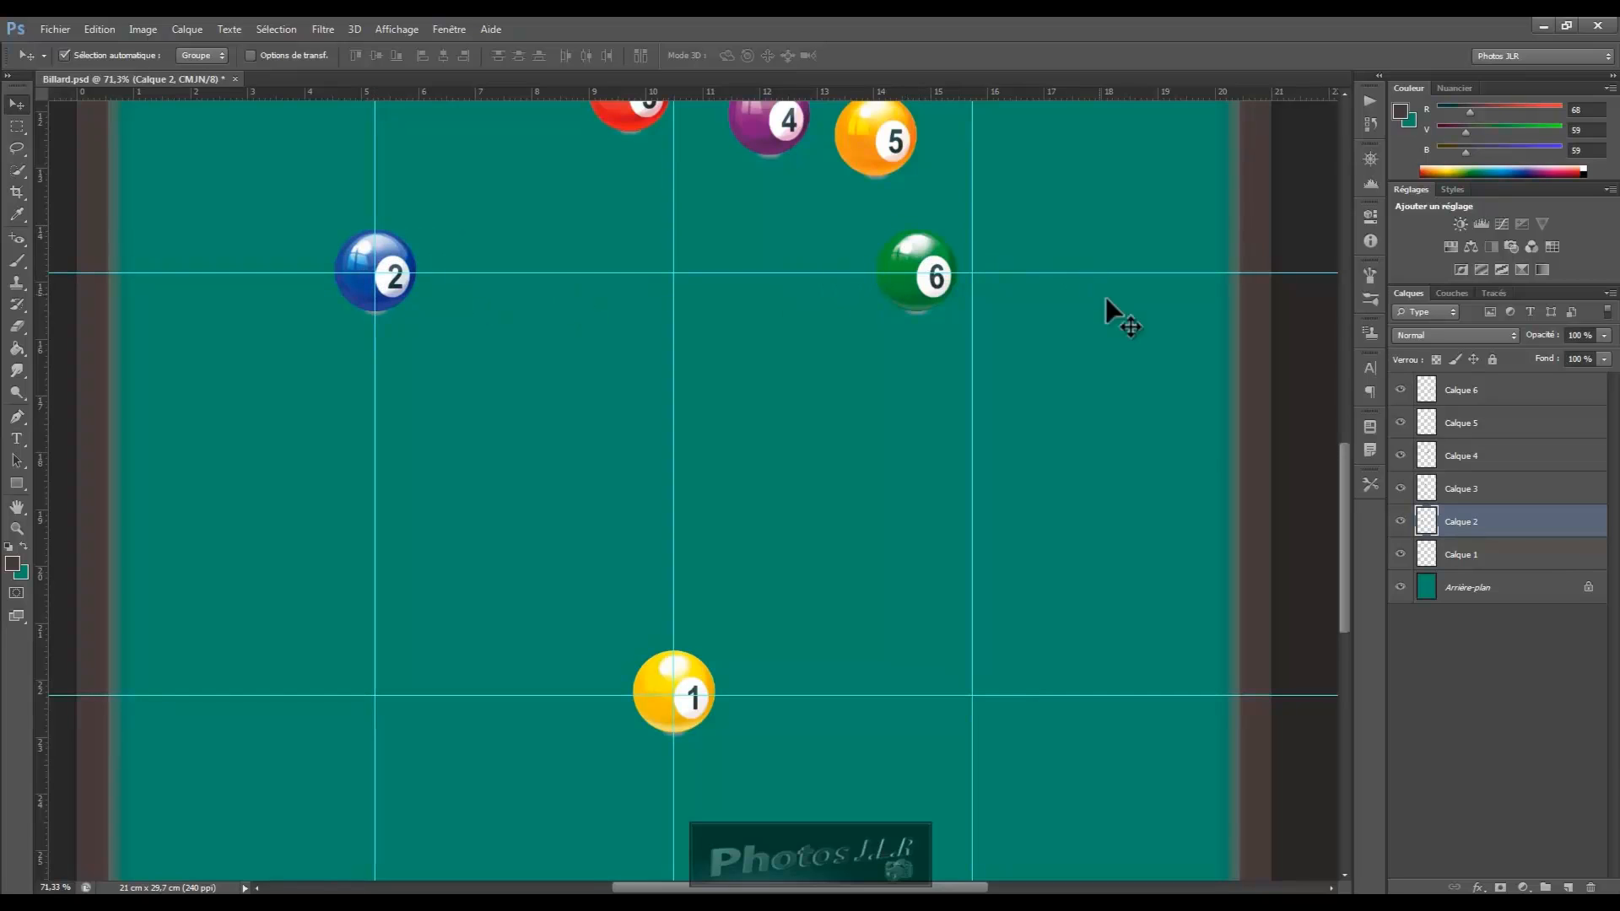
scroll(1143, 378, up, 1)
scroll(1142, 378, down, 2)
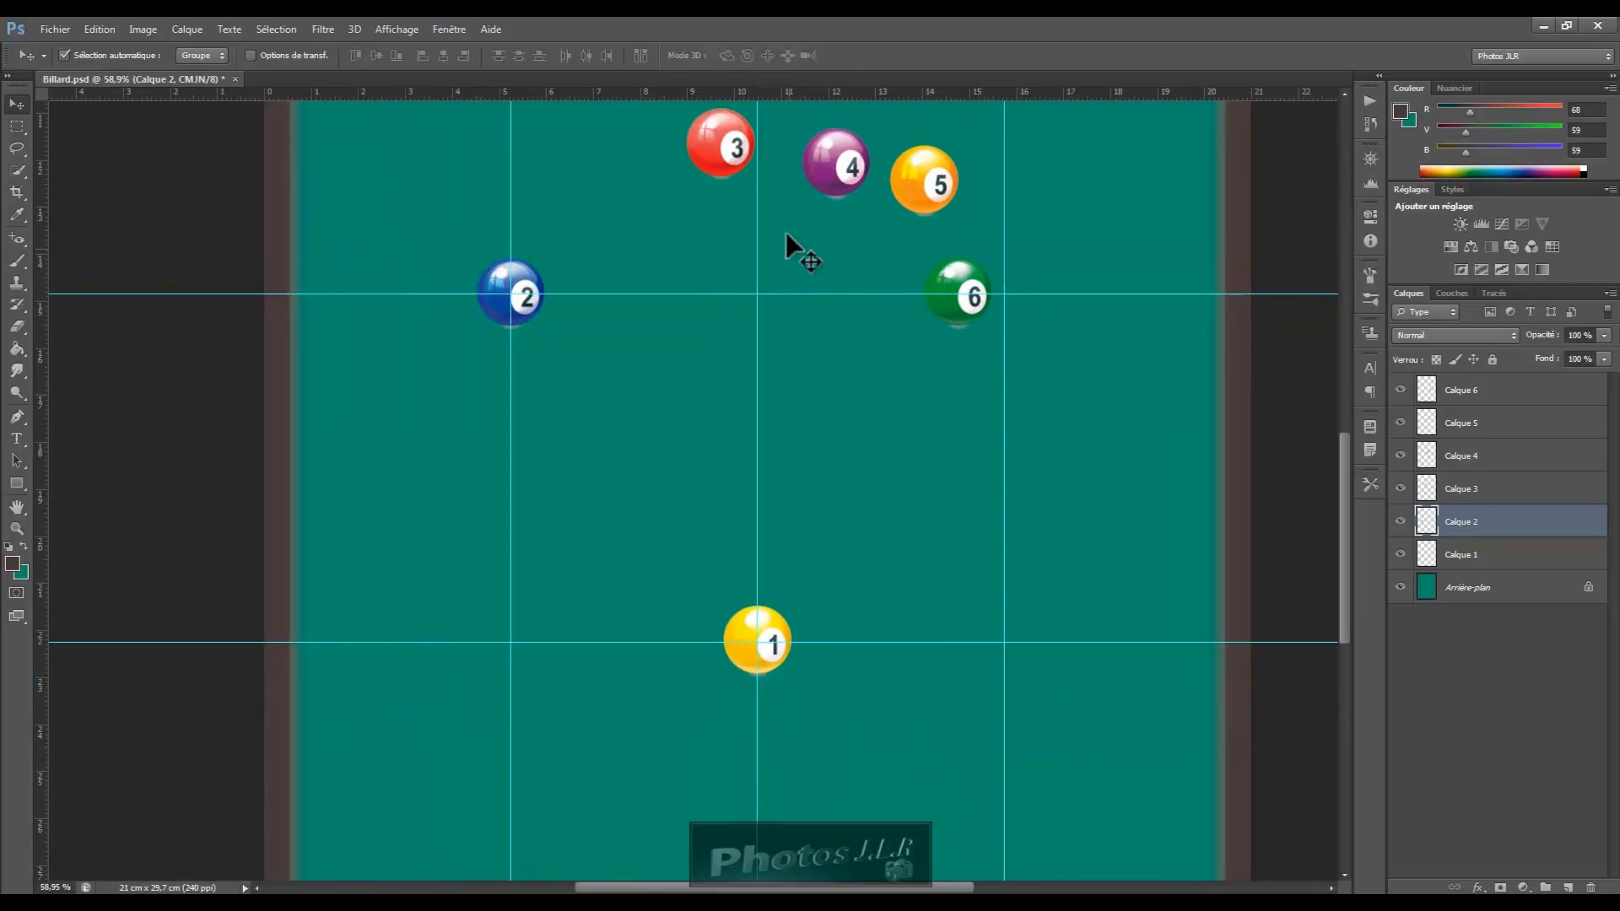
drag(722, 146, 760, 297)
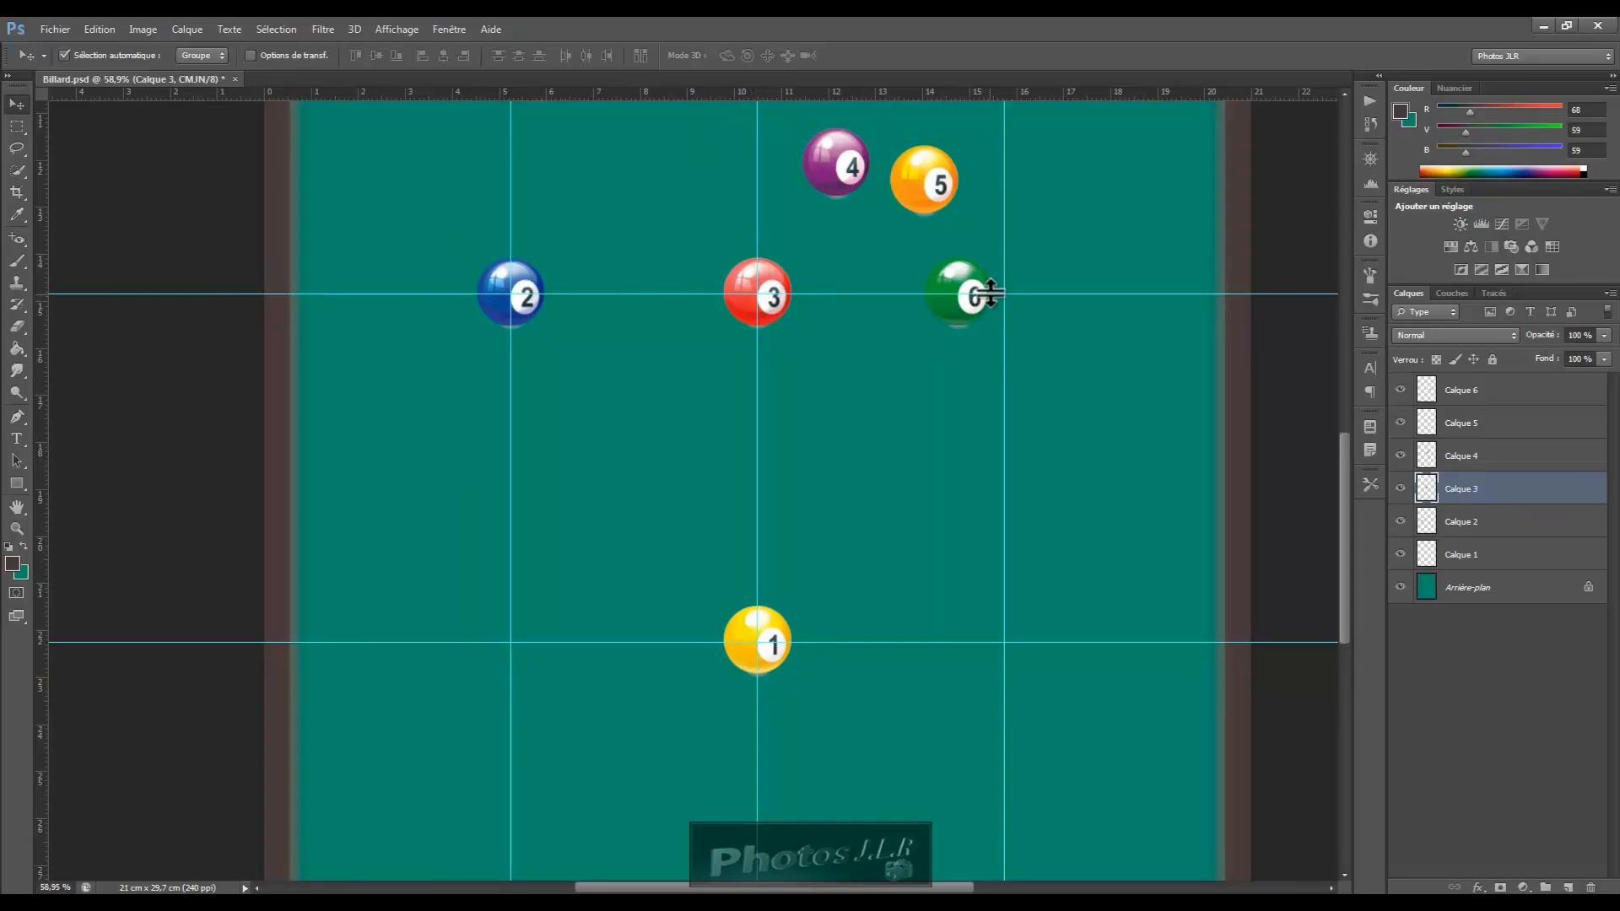
drag(963, 270, 550, 144)
drag(843, 163, 1012, 296)
Move balls 6 and 5 midway between the upper row and ball 1, forming a downward-pointing triangle of balls
scroll(1021, 258, up, 3)
scroll(1021, 257, down, 3)
scroll(1021, 257, down, 3)
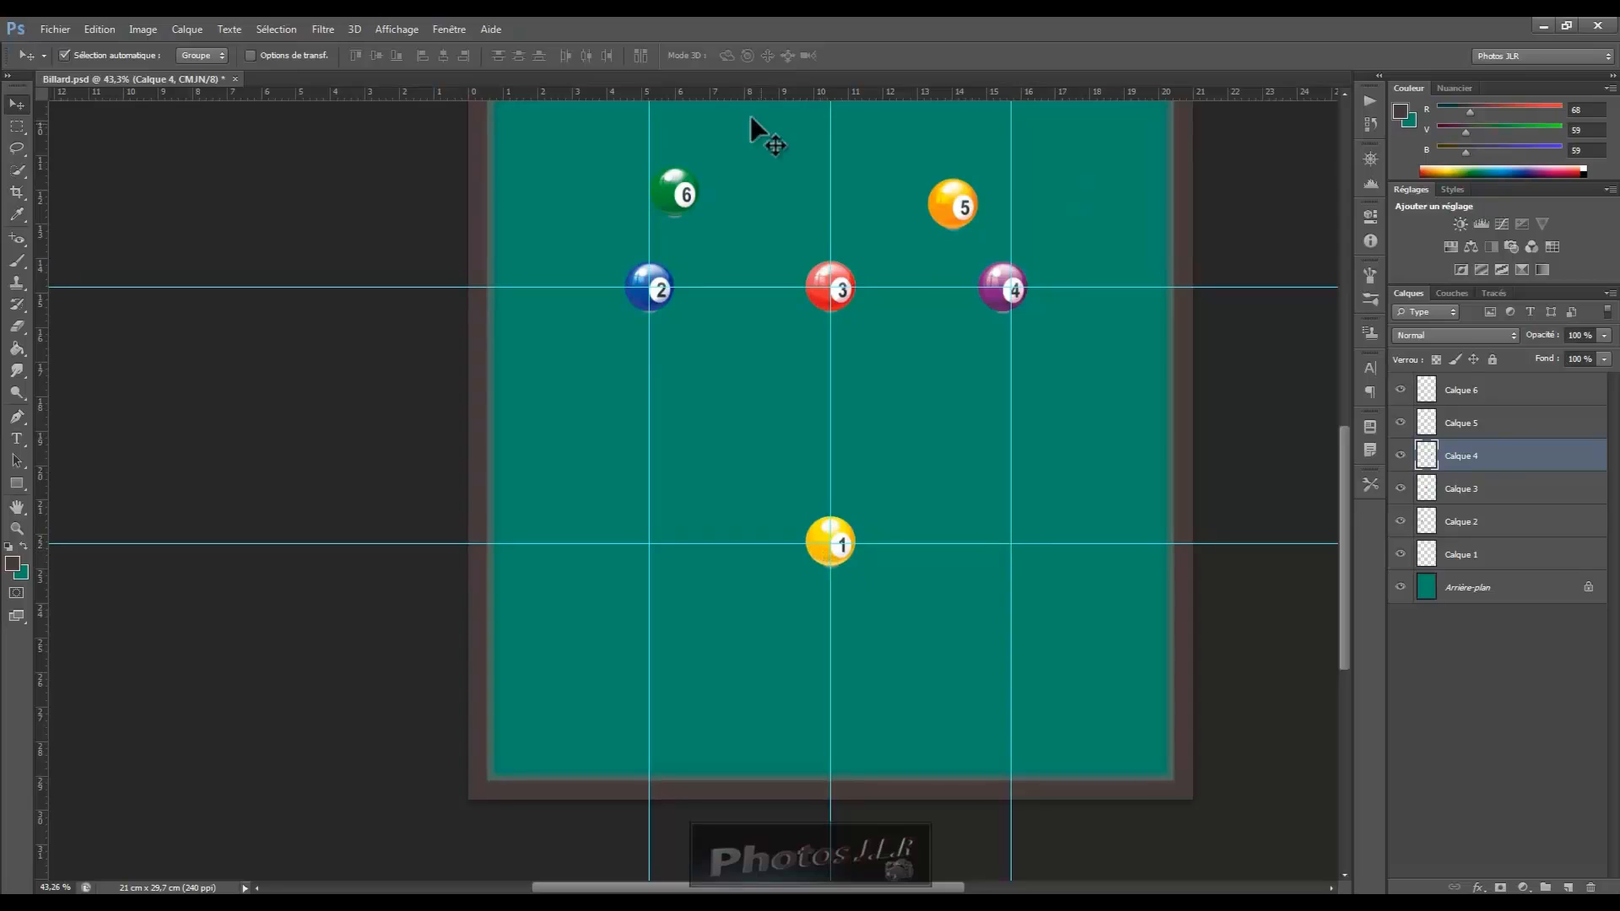
drag(684, 194, 740, 422)
drag(949, 220, 930, 411)
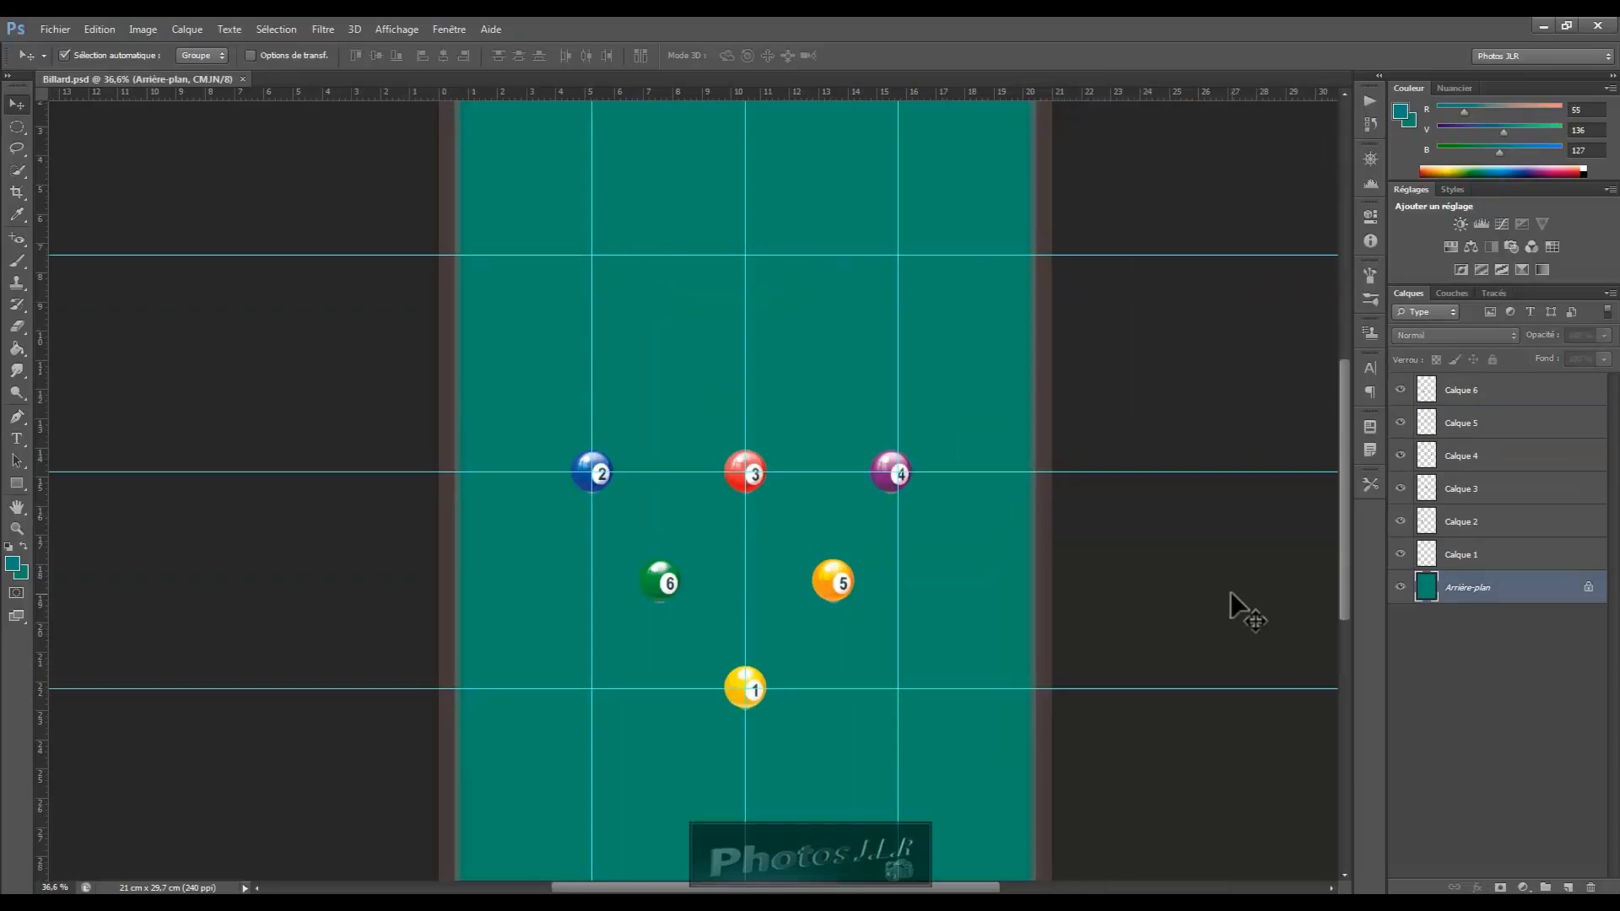
Draw a circular selection about 1.41 cm across on the background layer and move it into the green area's upper-left corner
key(ctrl+minus)
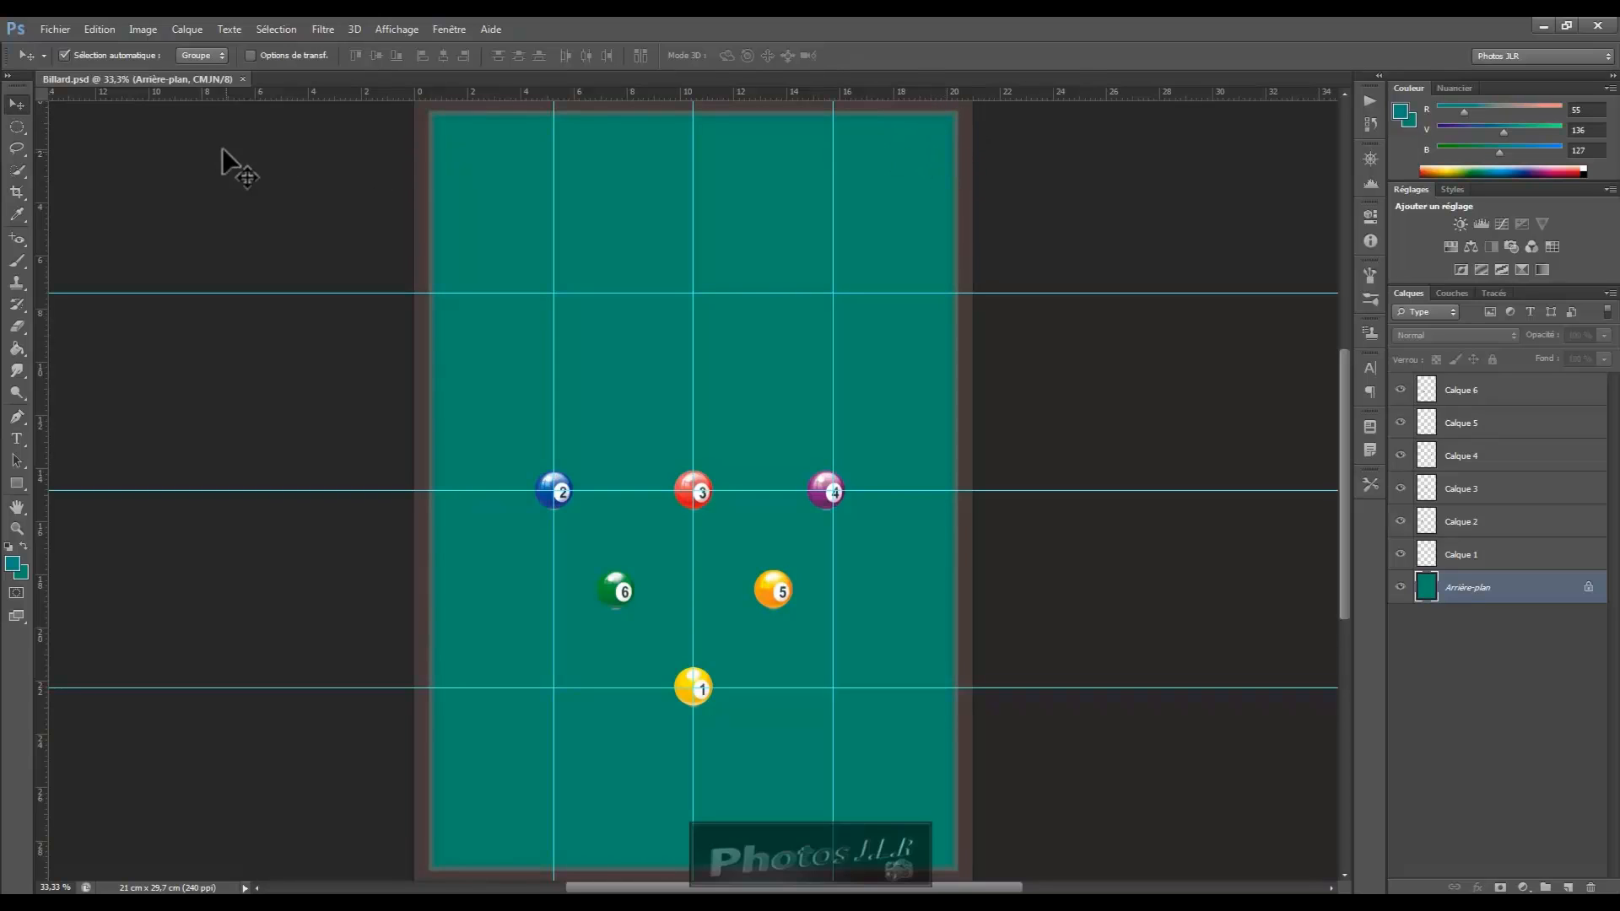
click(18, 127)
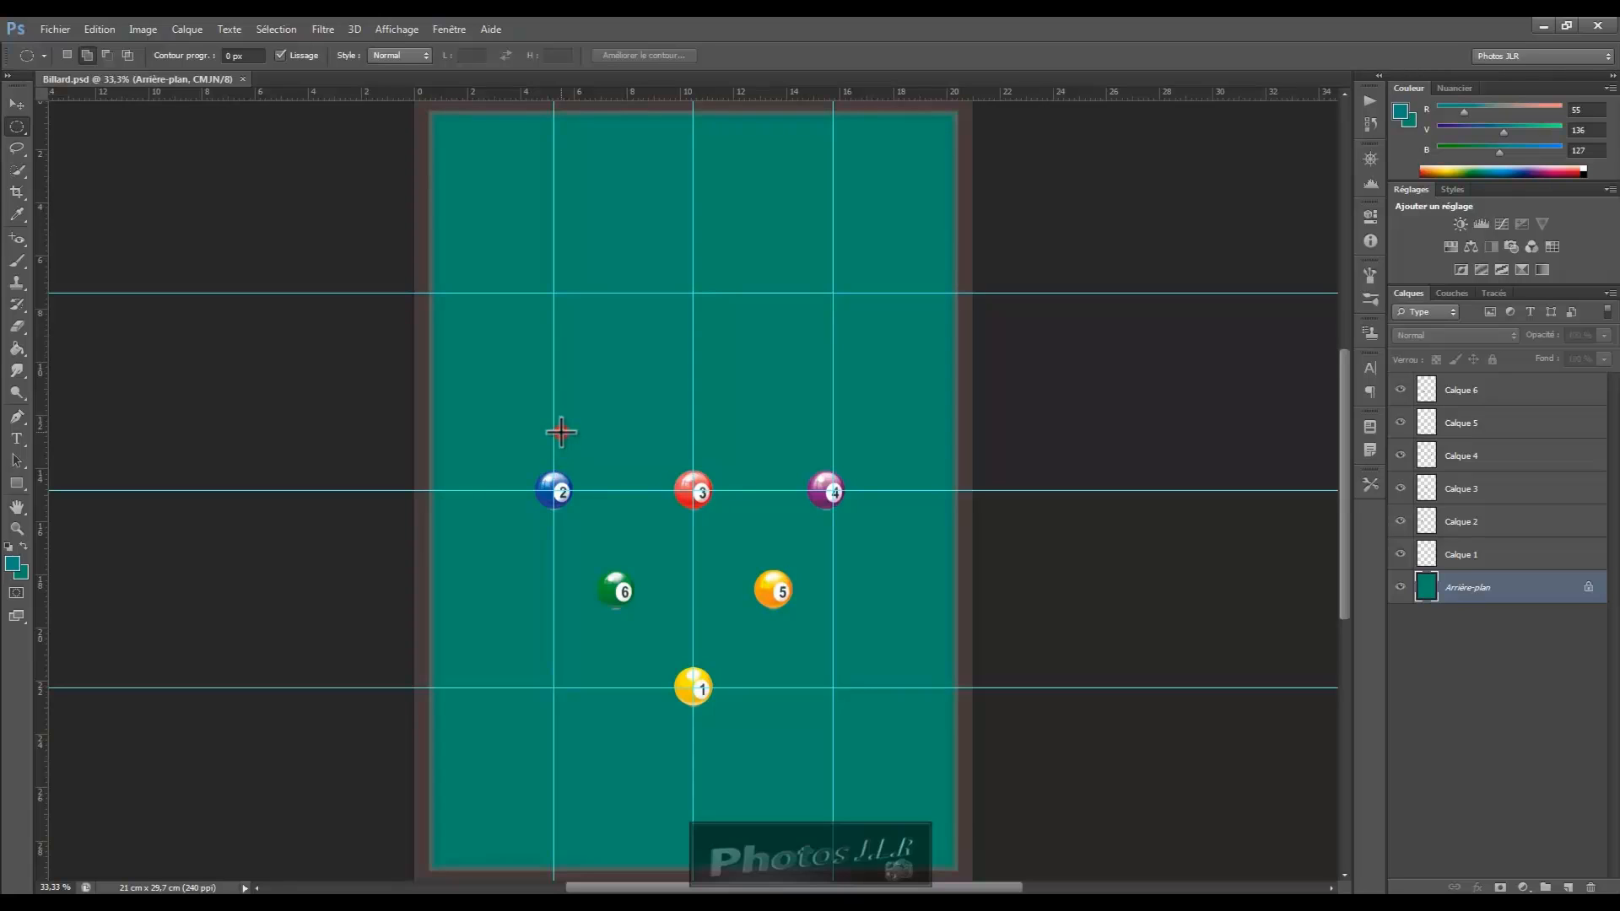
drag(561, 432, 607, 468)
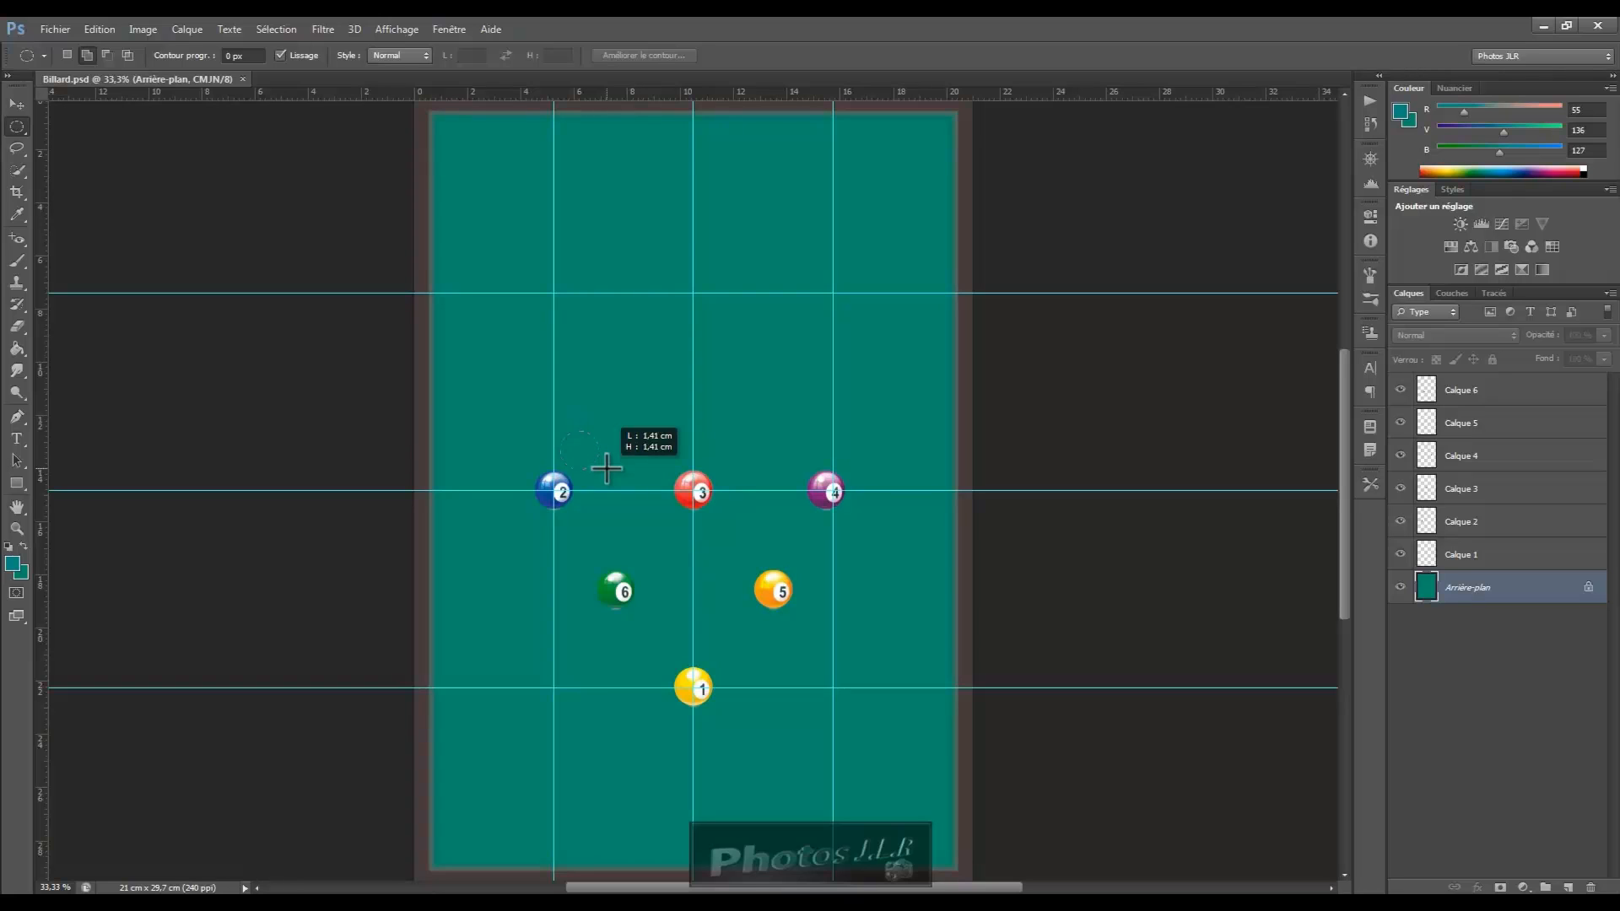
drag(607, 468, 593, 446)
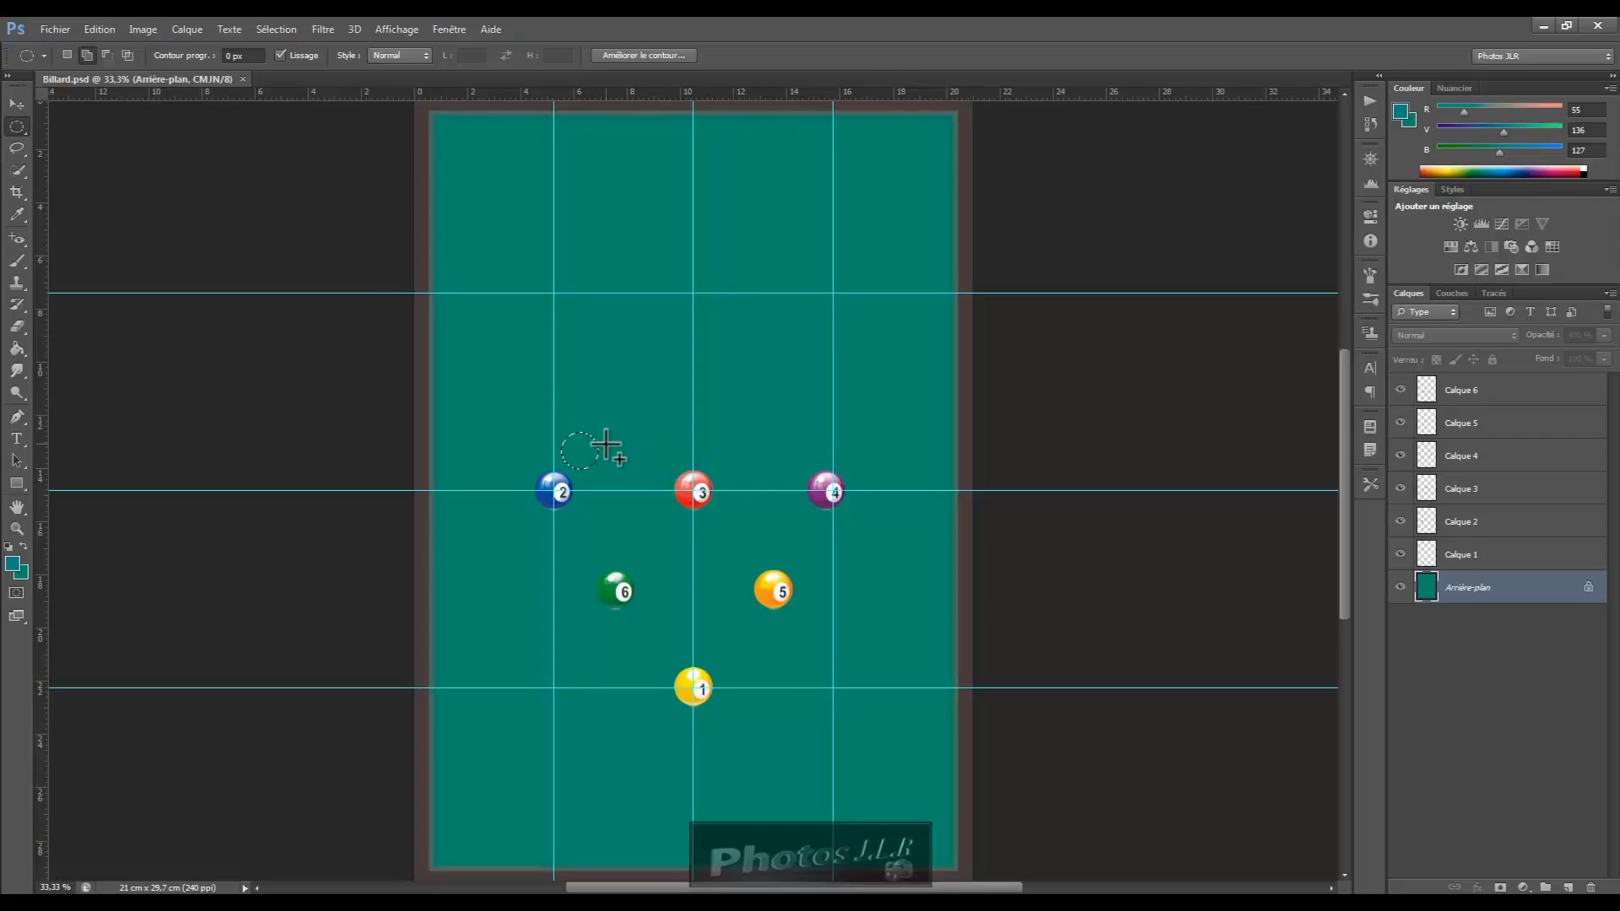
click(15, 103)
drag(584, 455, 453, 153)
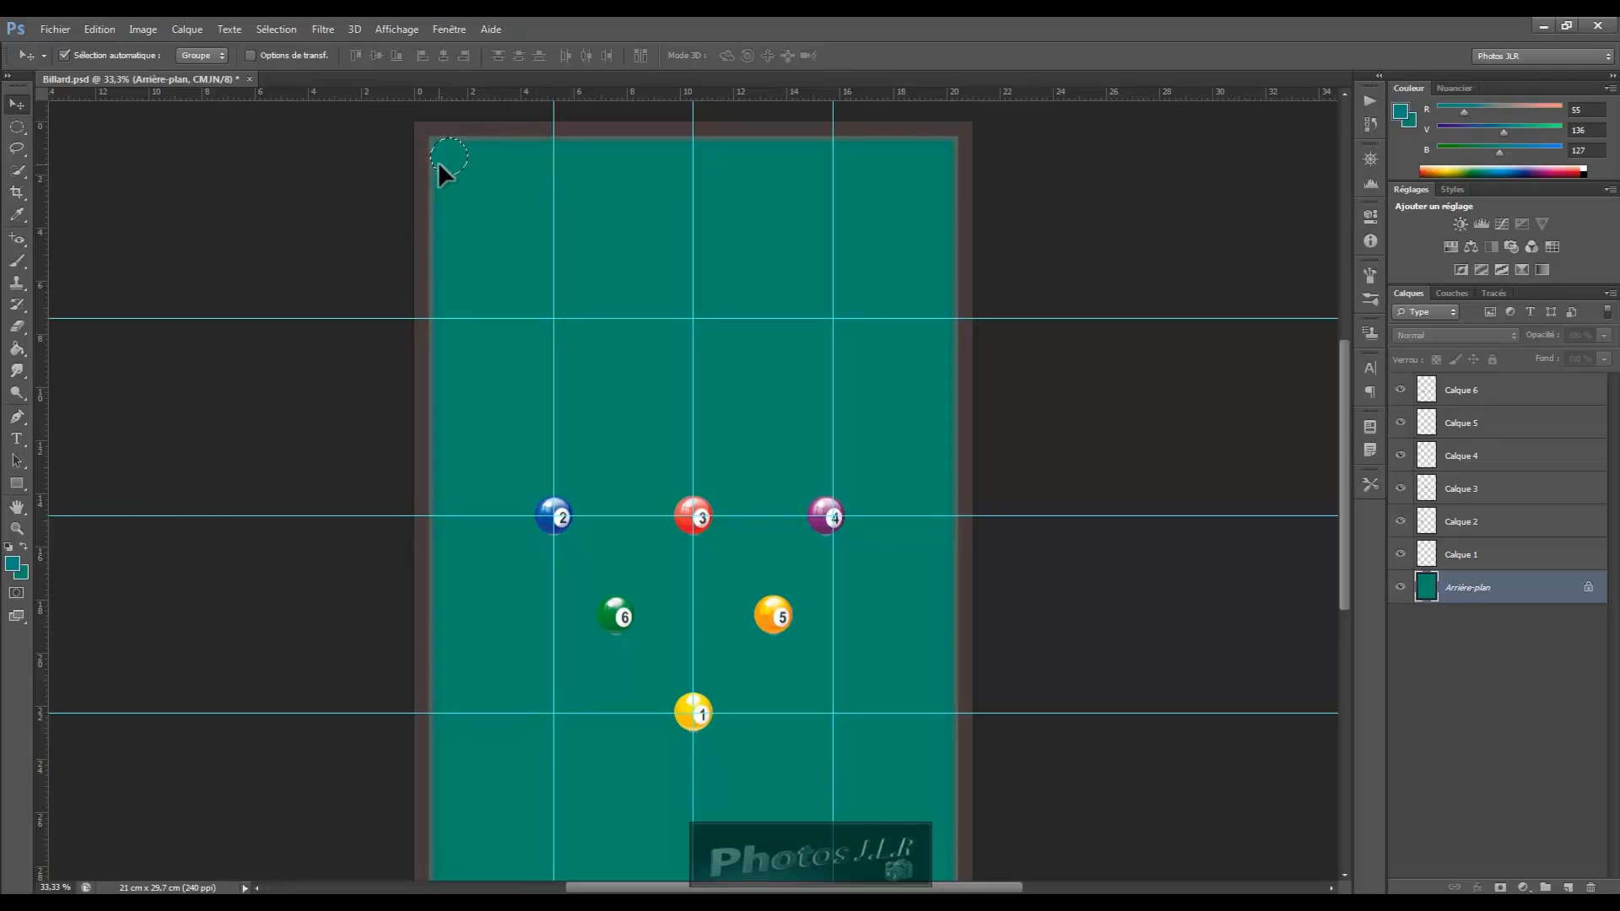
Set the foreground colour to dark teal #315551 and paint the circular selection with the Brush to make the first pocket
click(13, 563)
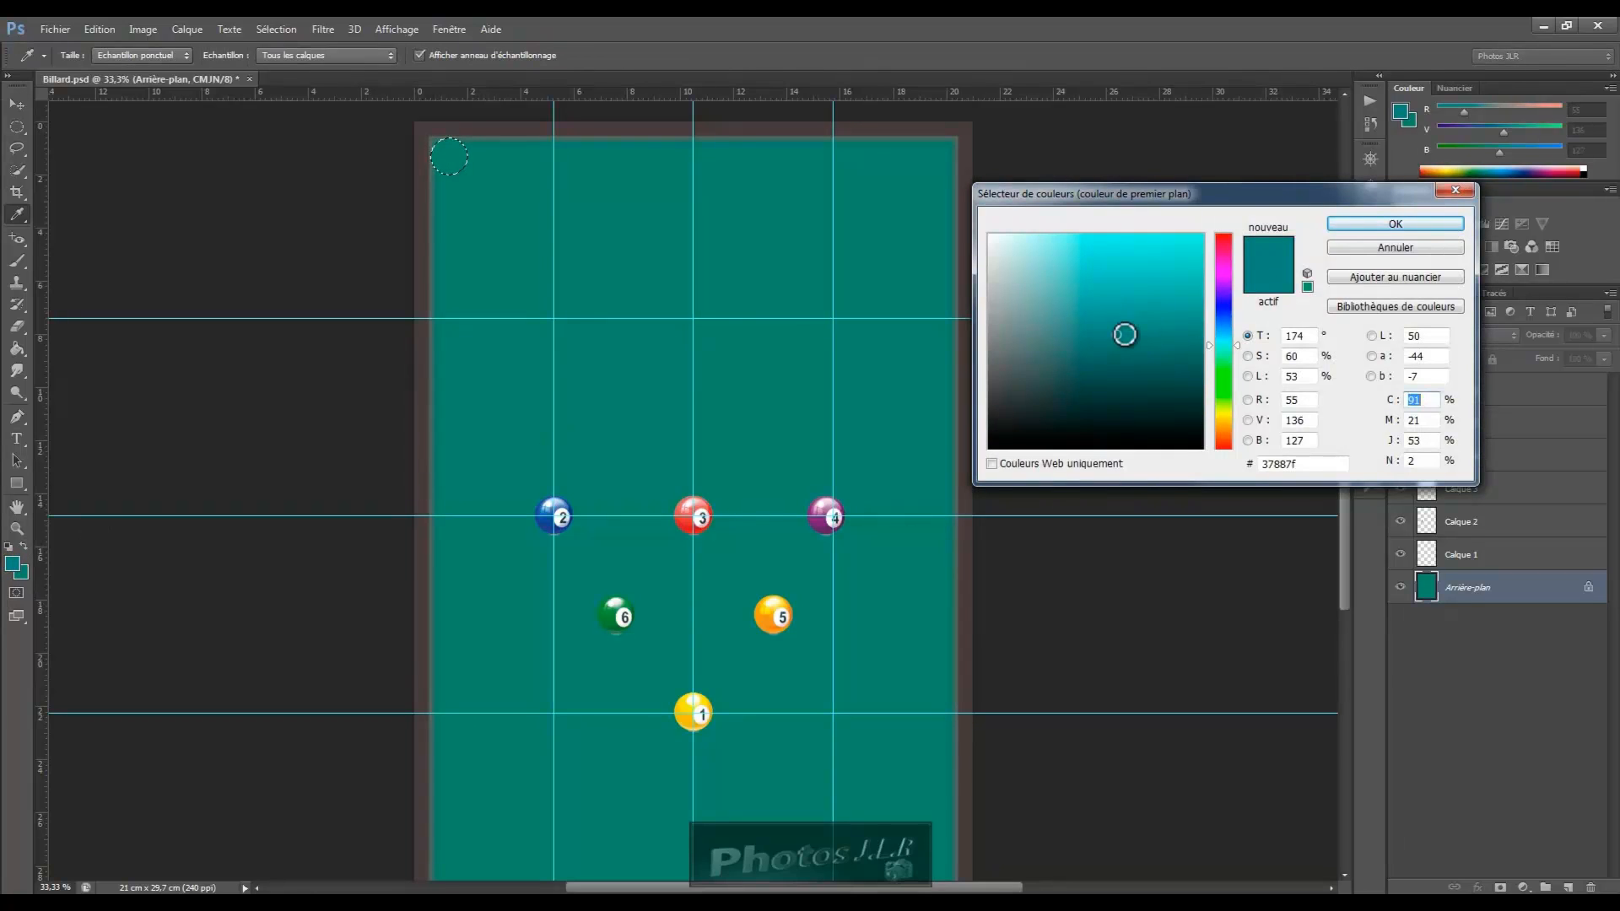
drag(1103, 351, 1078, 377)
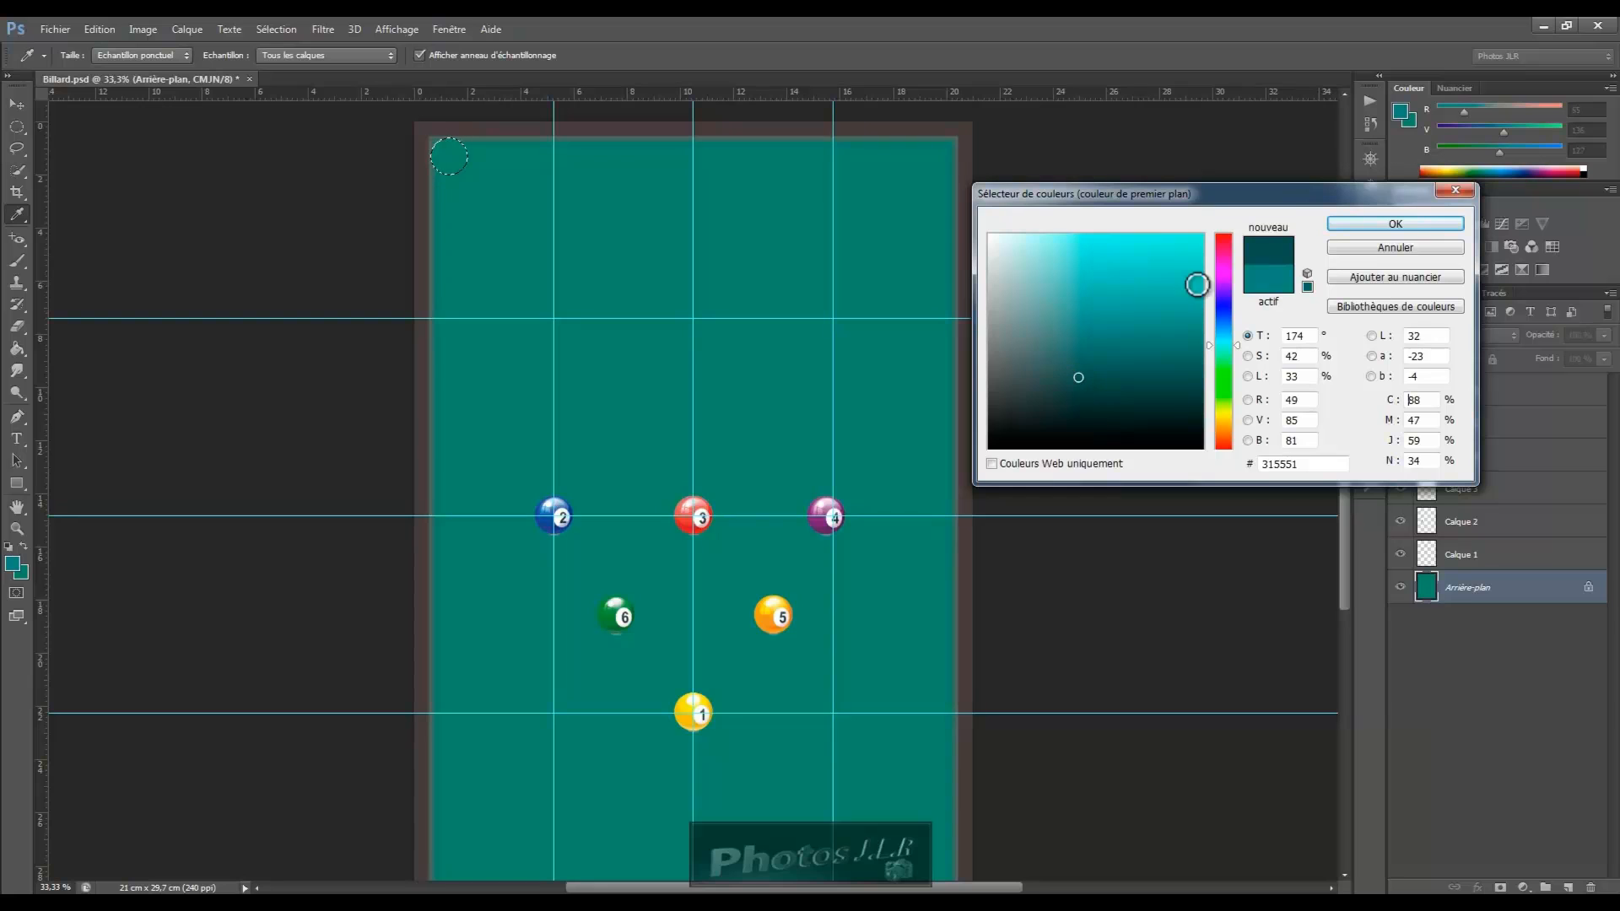
click(1381, 224)
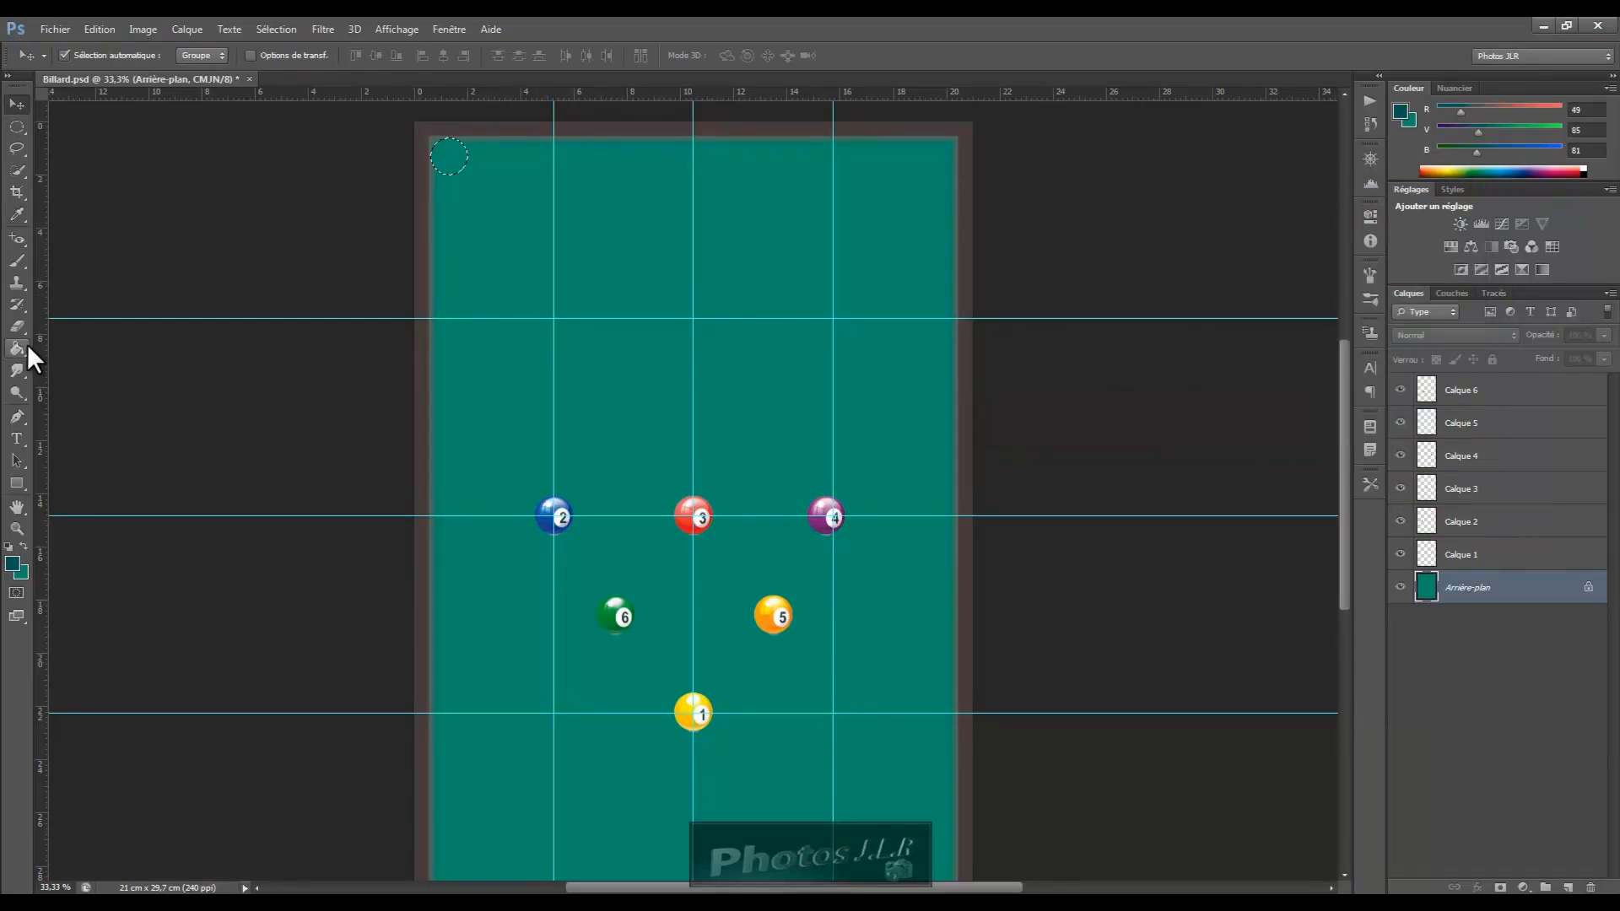
click(18, 262)
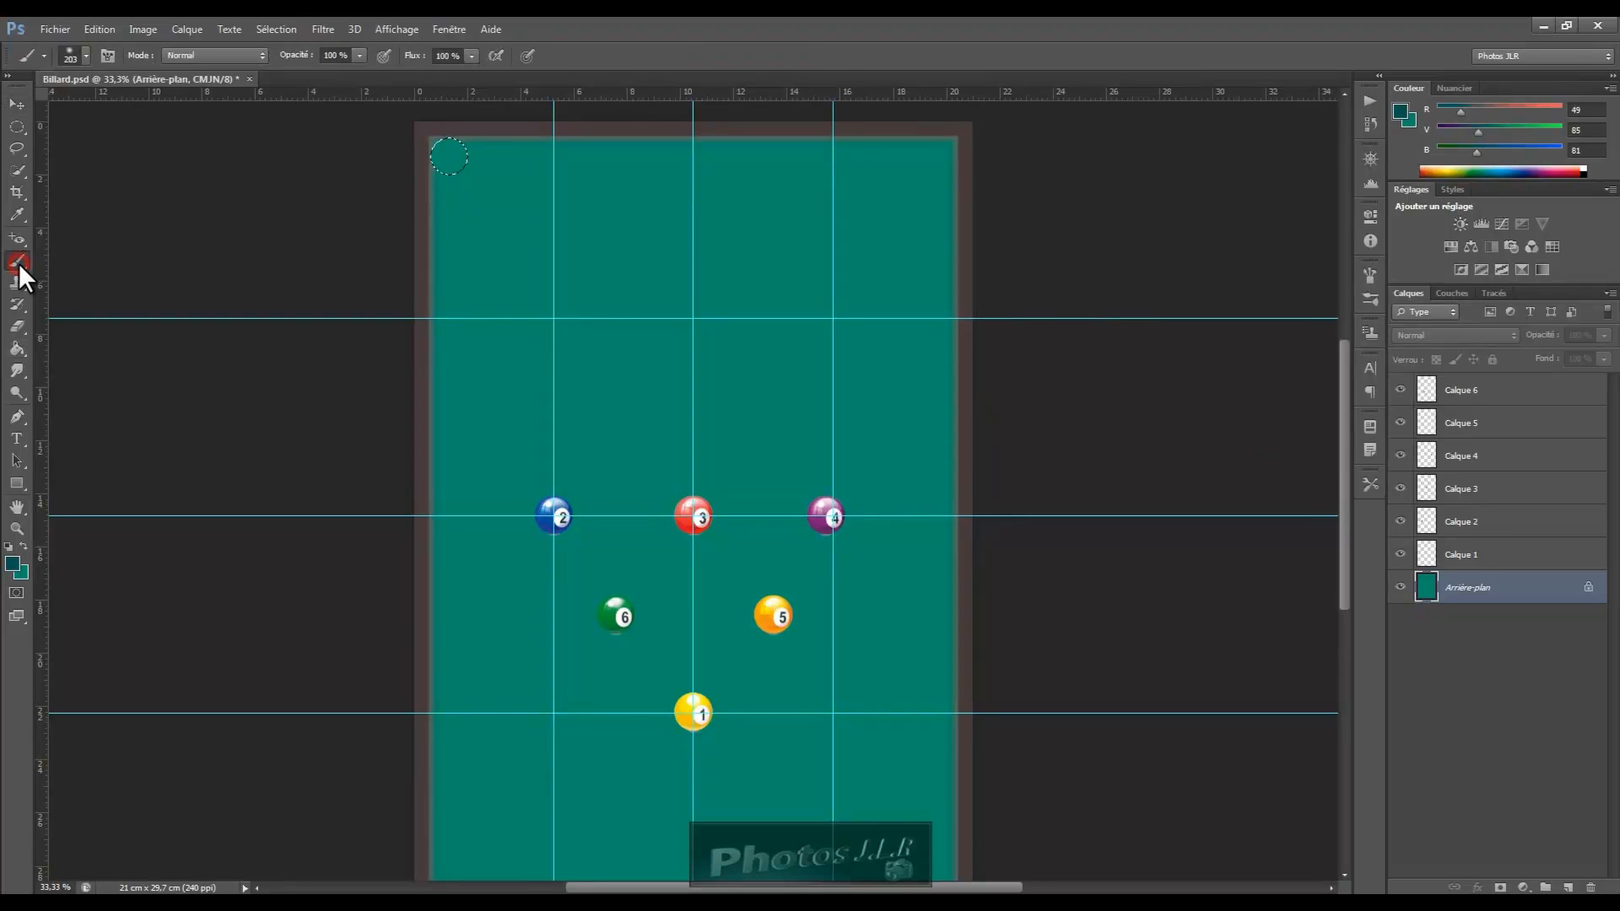
click(449, 159)
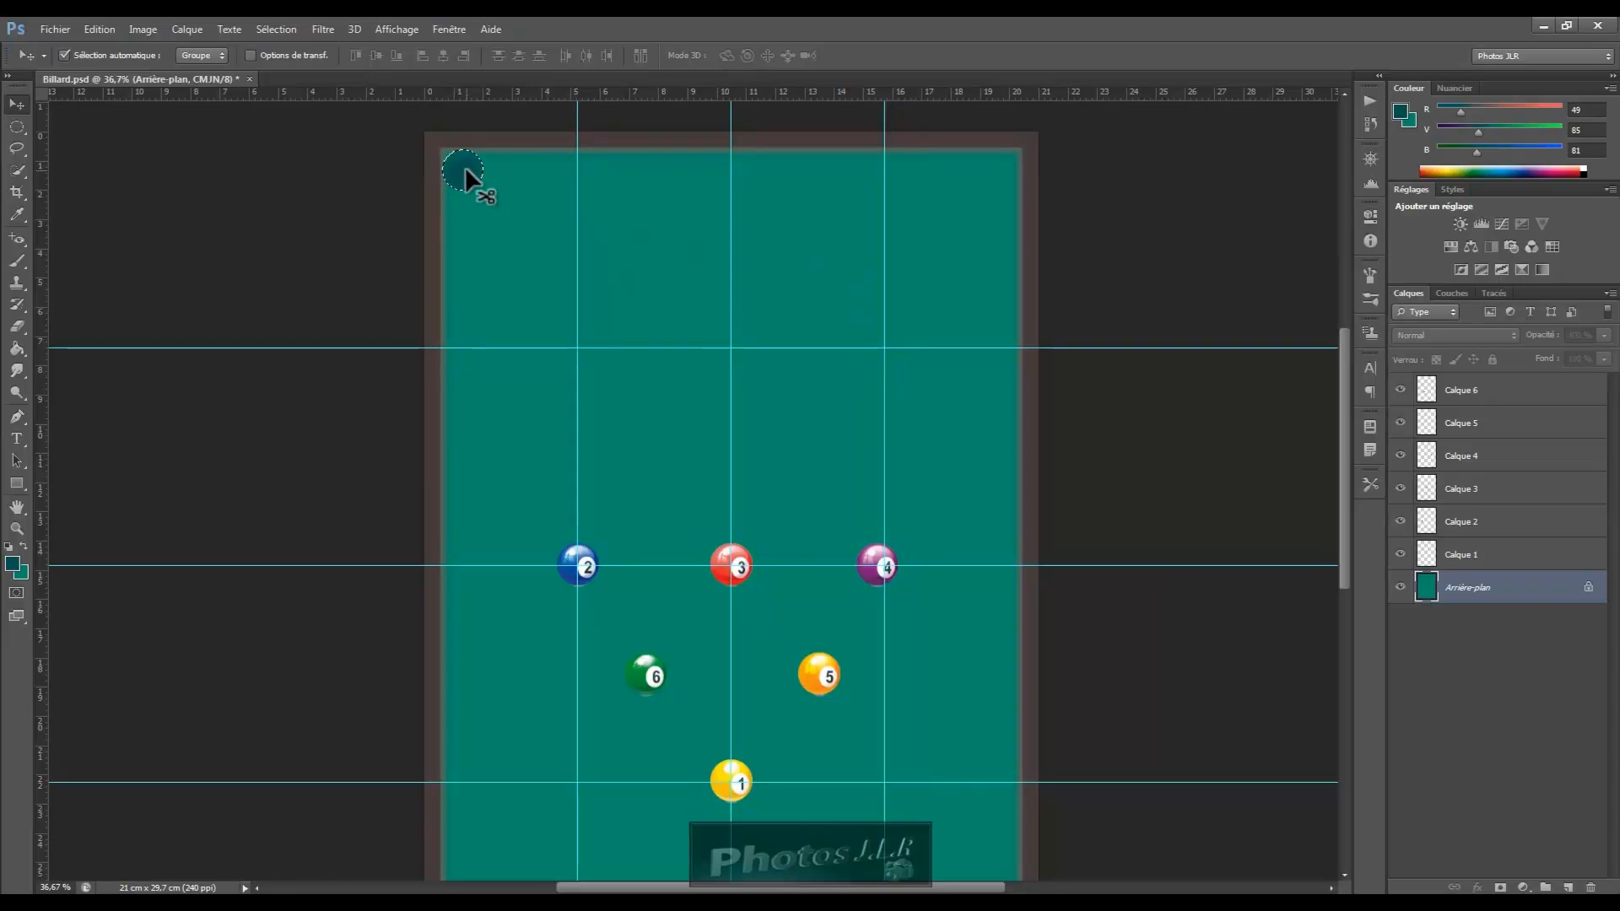
Duplicate the pocket into the green area's upper-right corner and at both side edges on the middle horizontal guide
drag(464, 166, 999, 169)
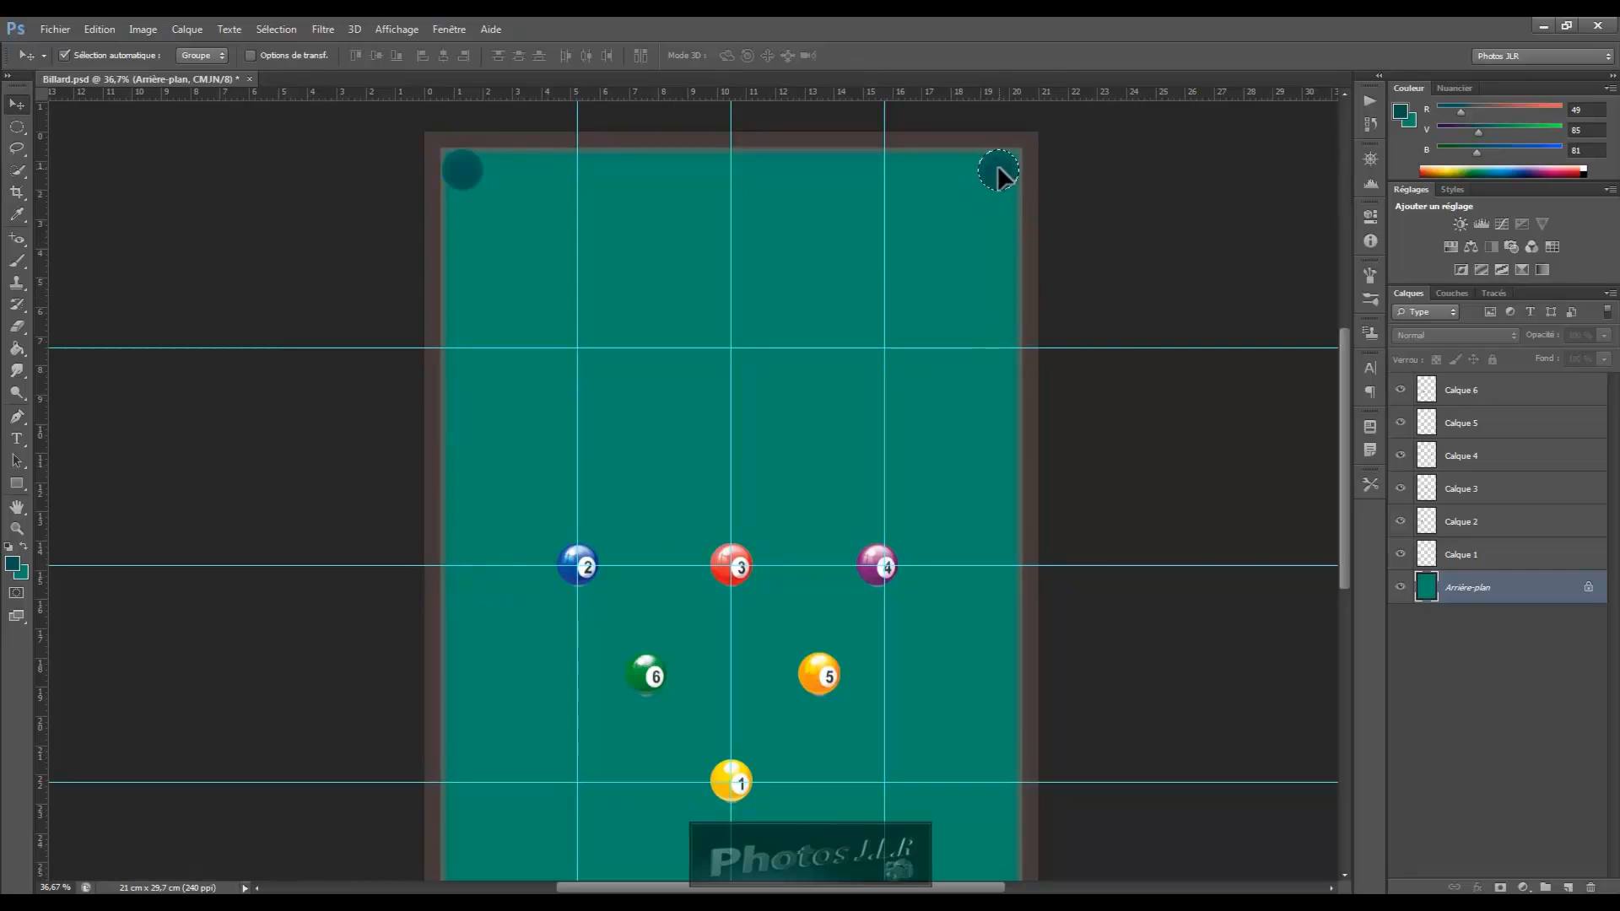
drag(998, 165, 461, 560)
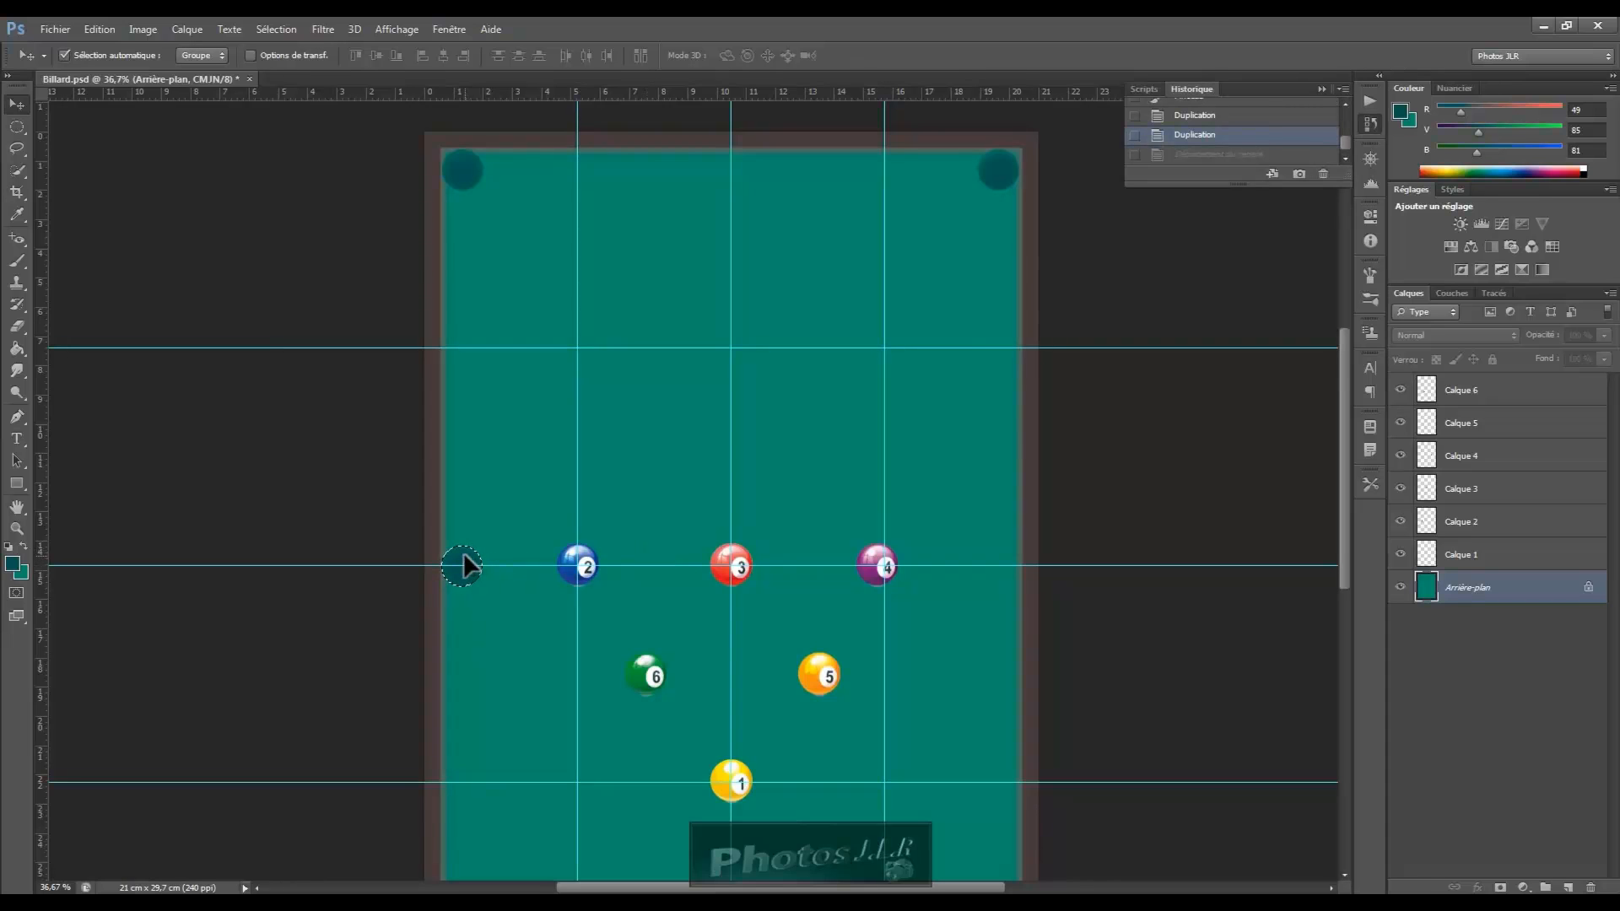
drag(463, 563, 1008, 569)
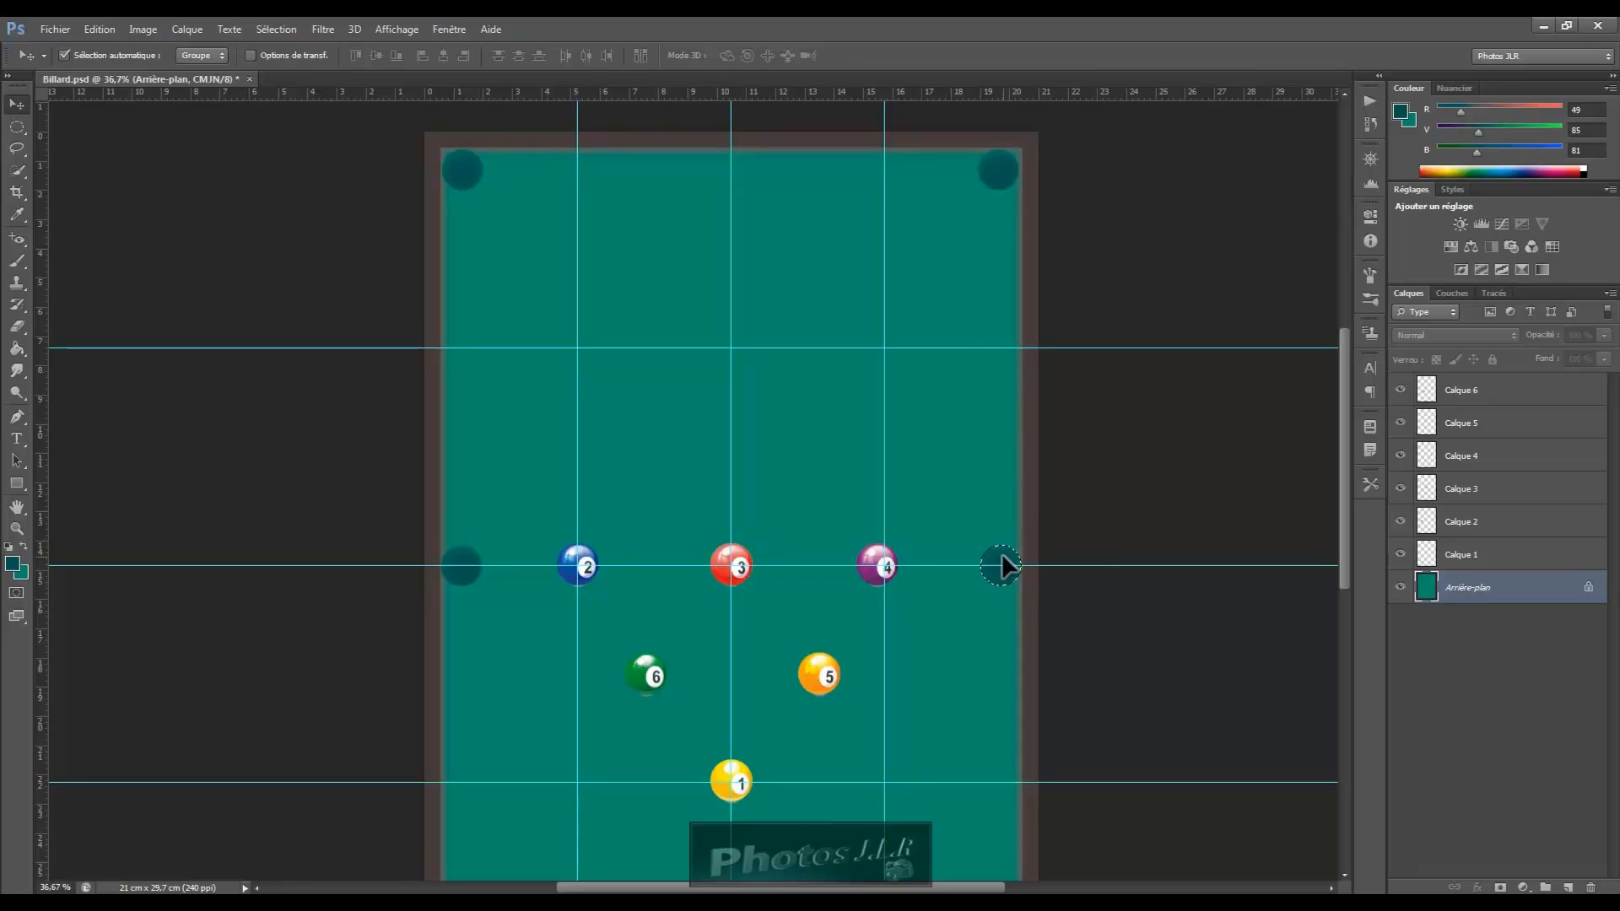
Duplicate the pocket into both lower corners of the green area and deselect it
drag(1002, 566, 647, 829)
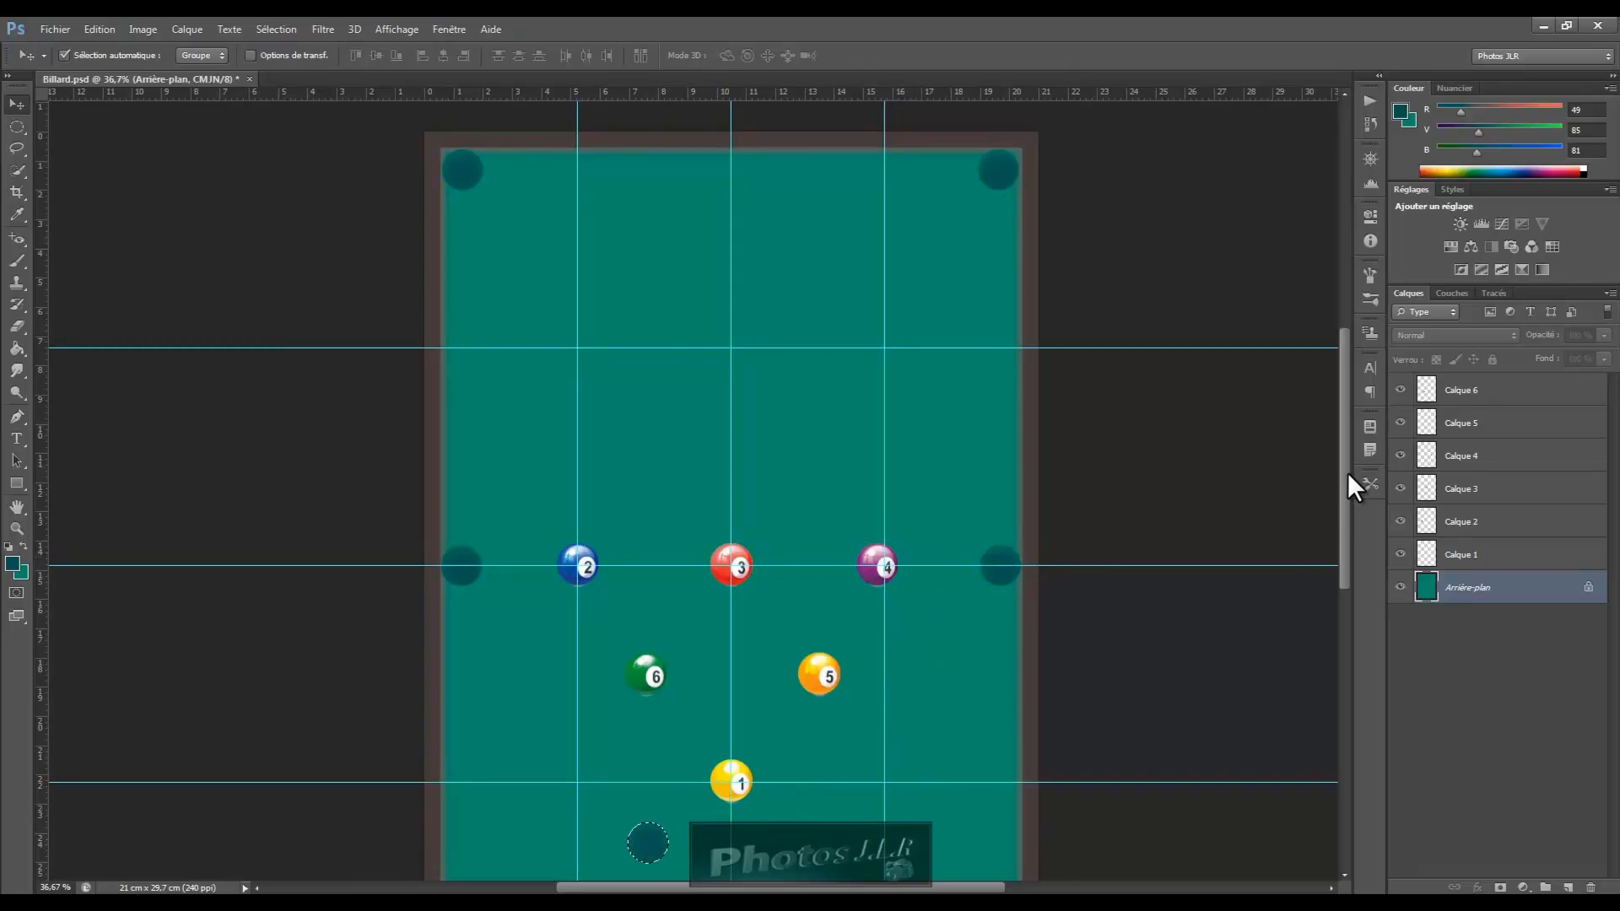
drag(1346, 476, 1358, 549)
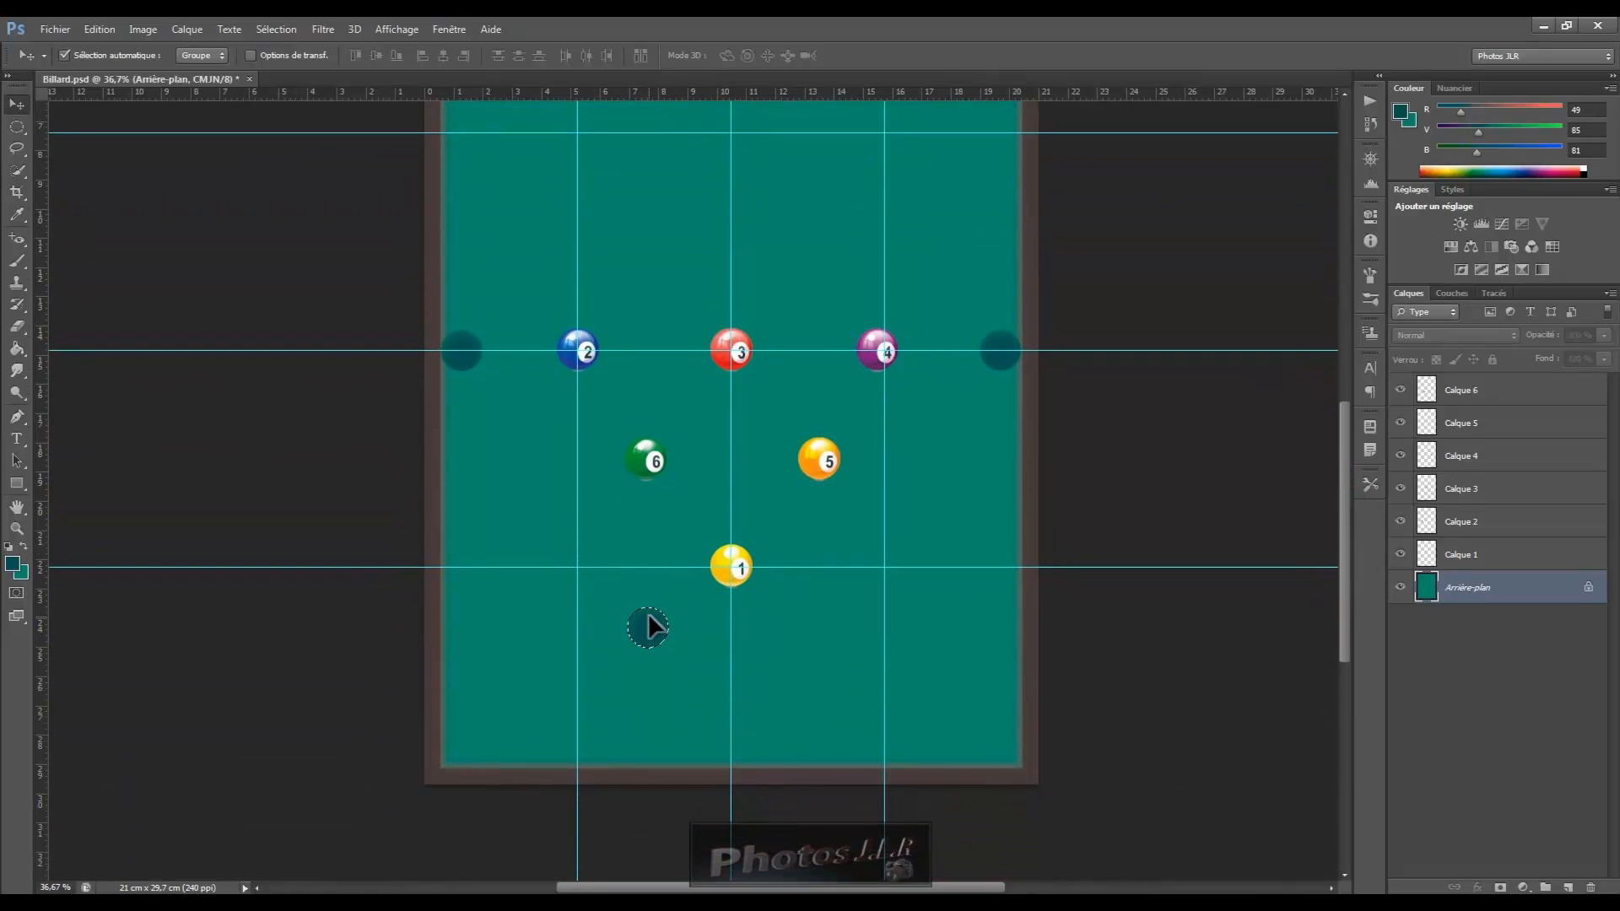
drag(654, 620, 463, 744)
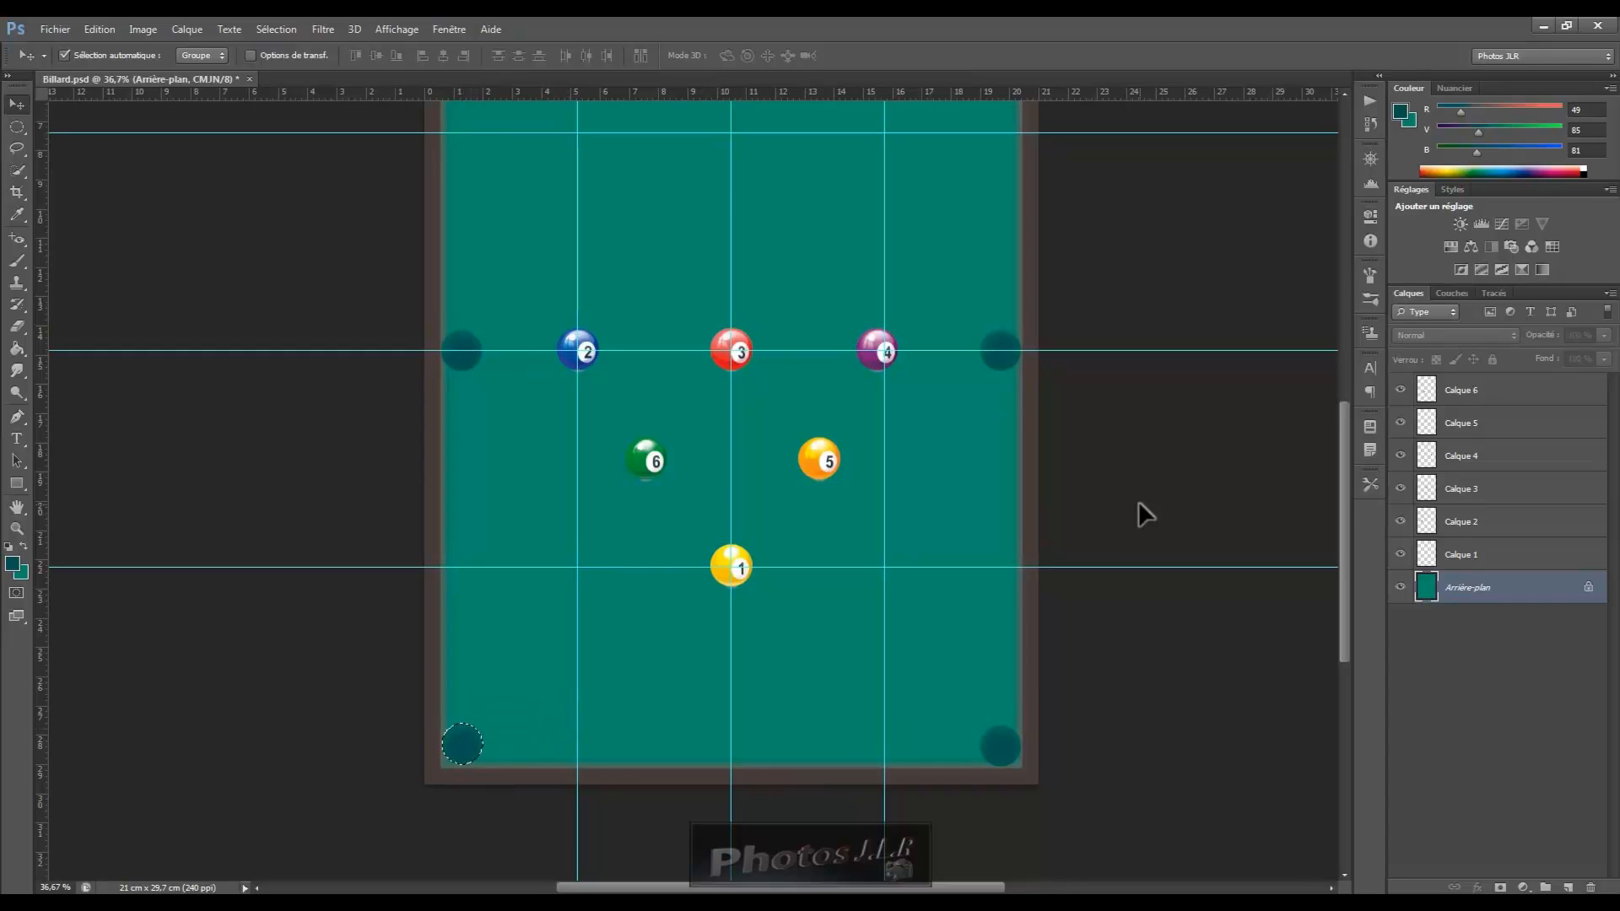
key(ctrl+d)
key(ctrl+minus)
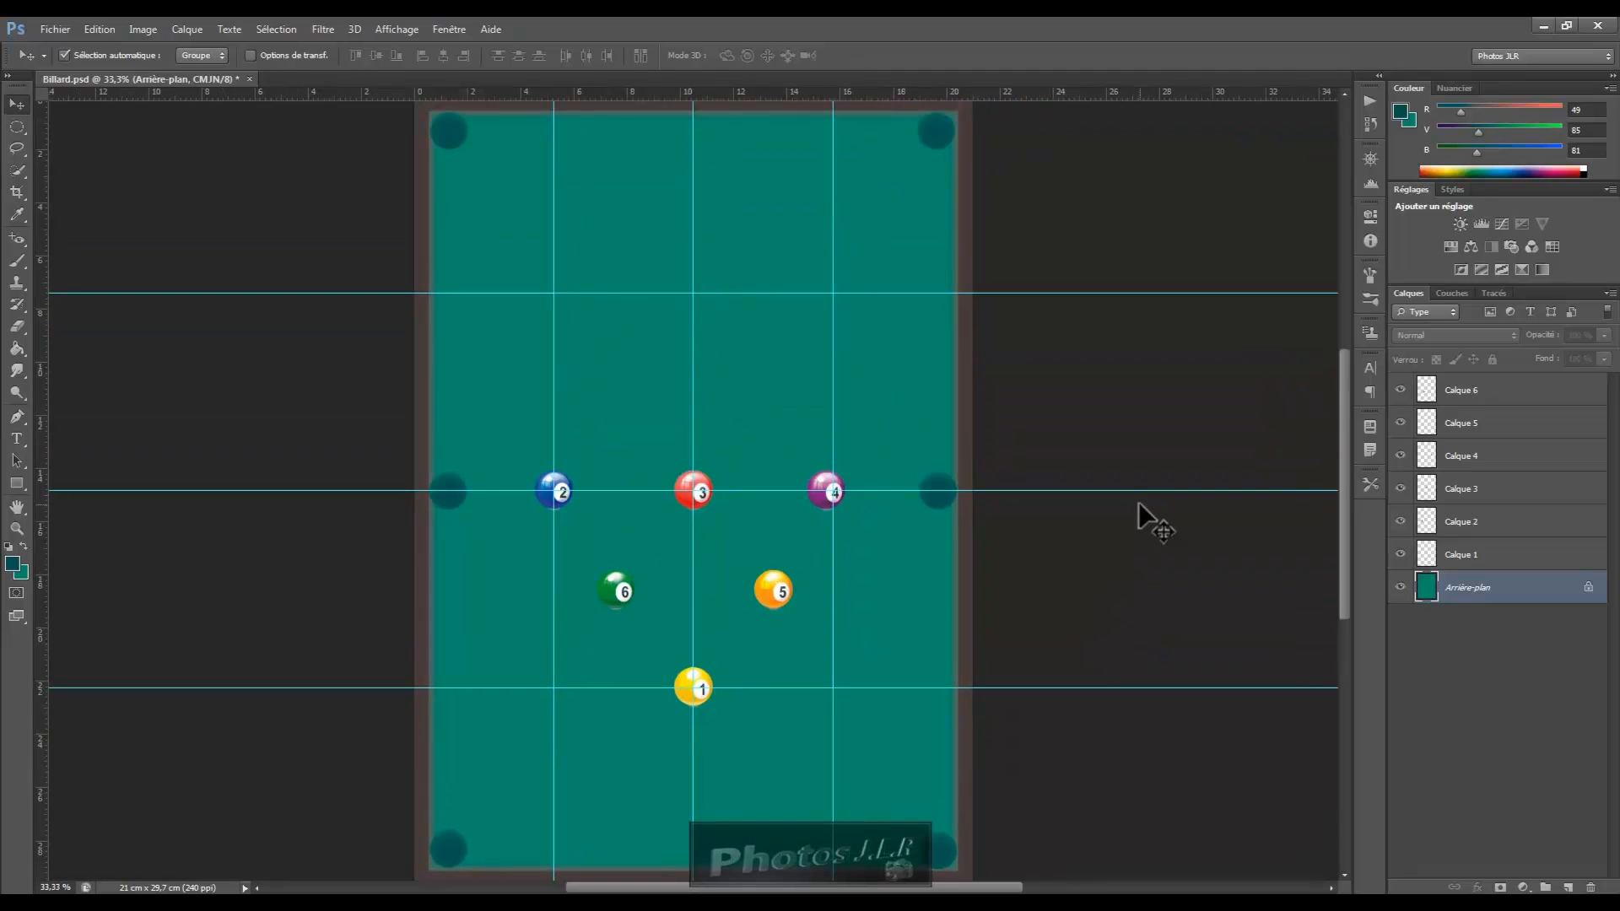
key(ctrl+minus)
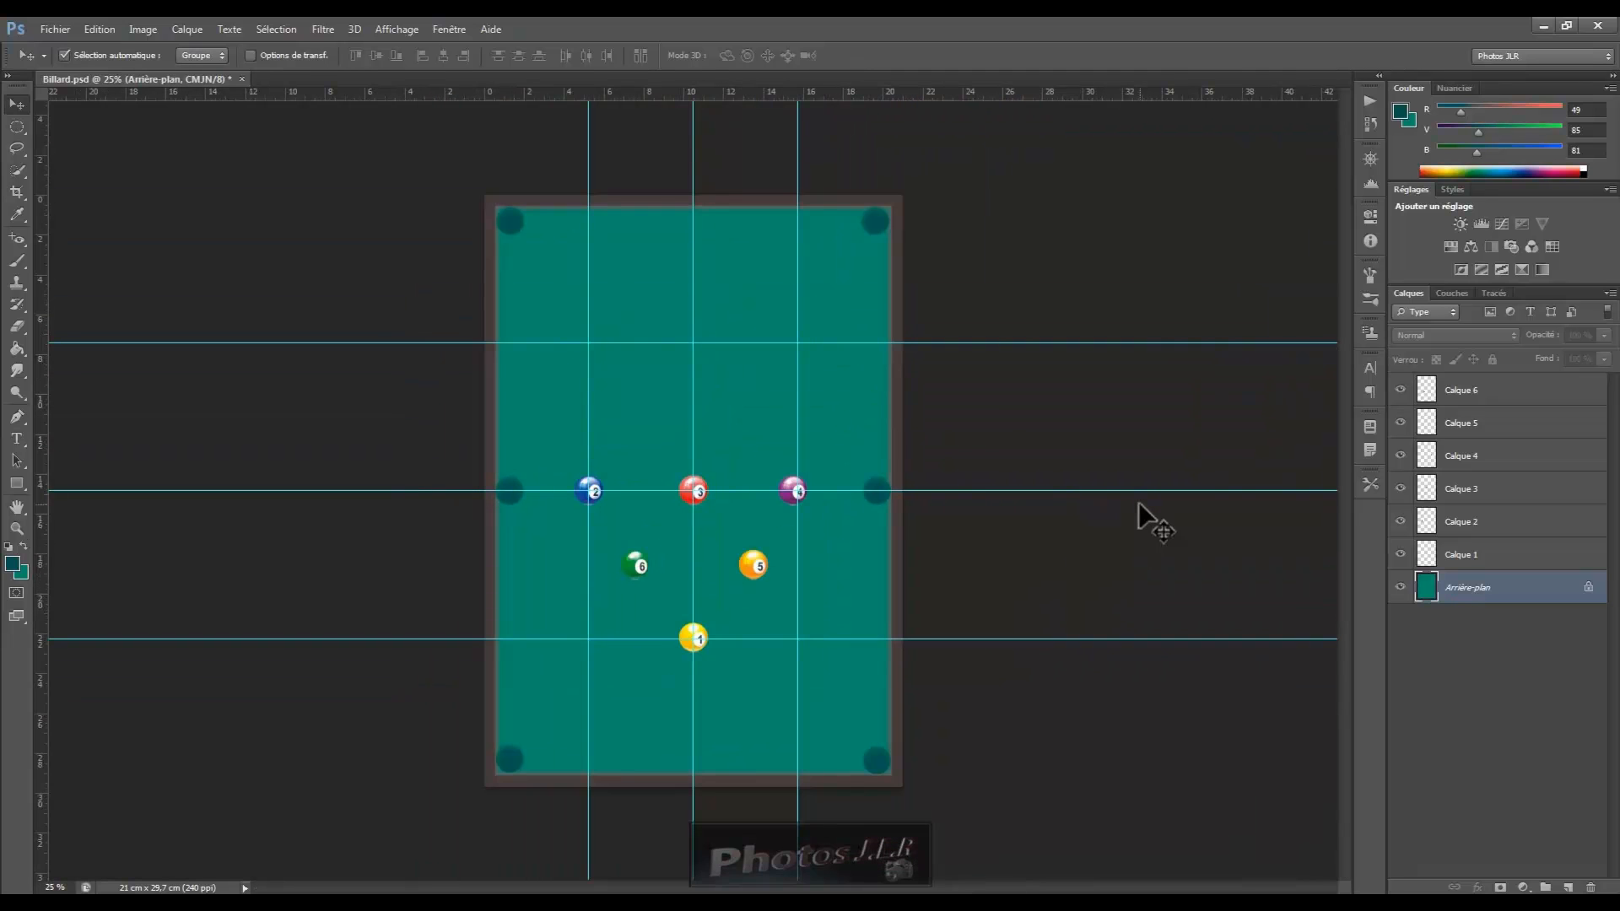